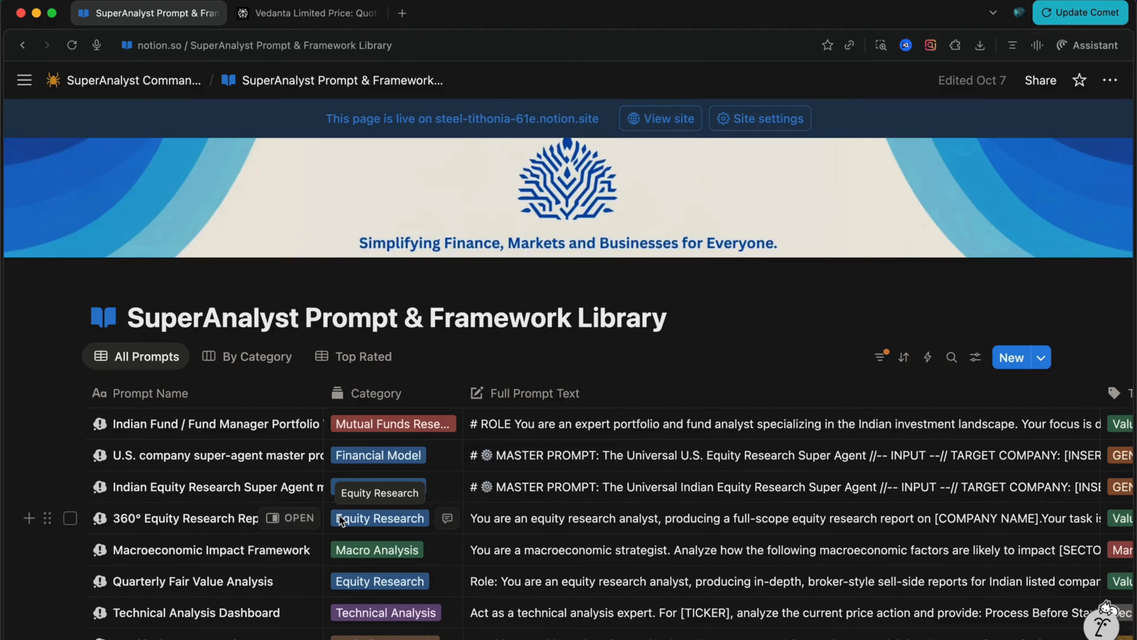
Filter the prompt library so that only entries in the Equity Research category are listed.
scroll(340, 521, down, 1)
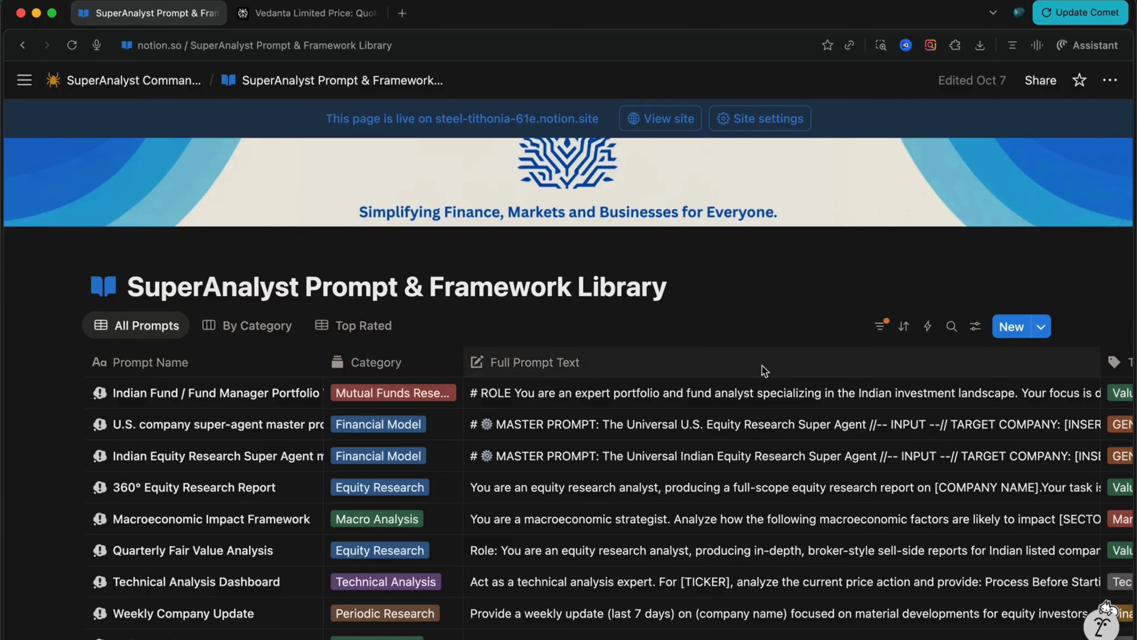
click(889, 332)
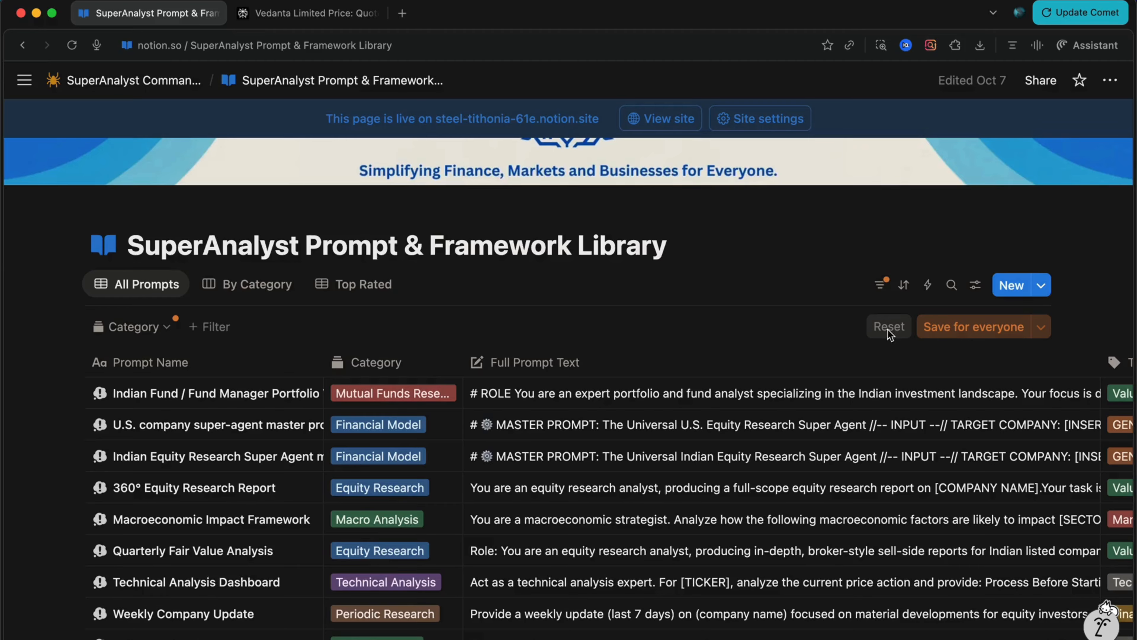
click(153, 331)
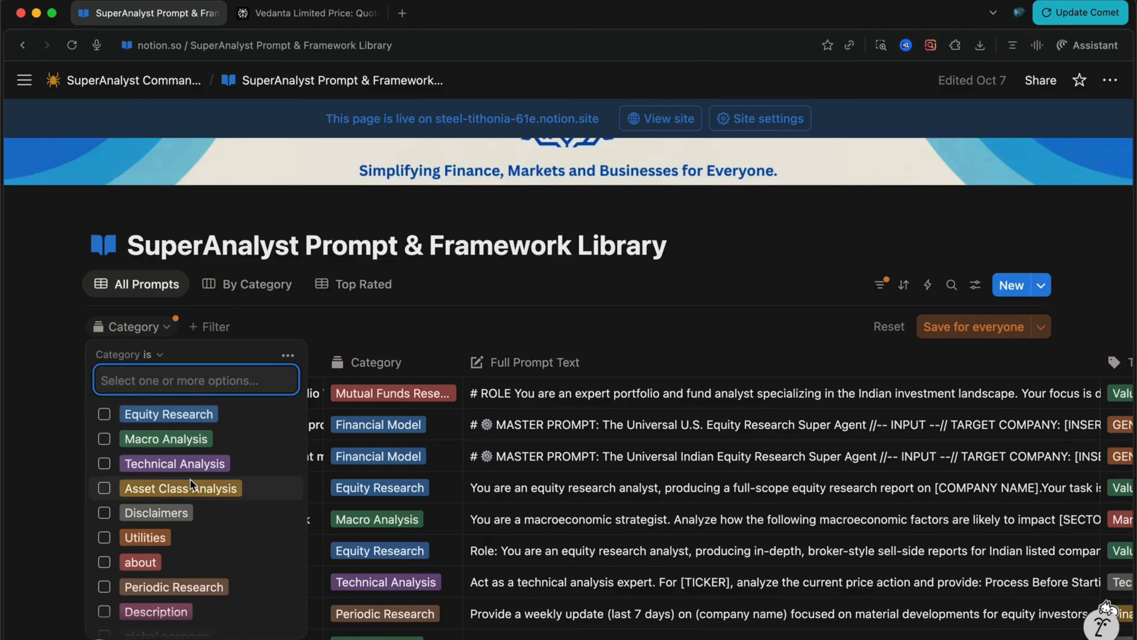
scroll(191, 481, down, 2)
scroll(191, 480, up, 3)
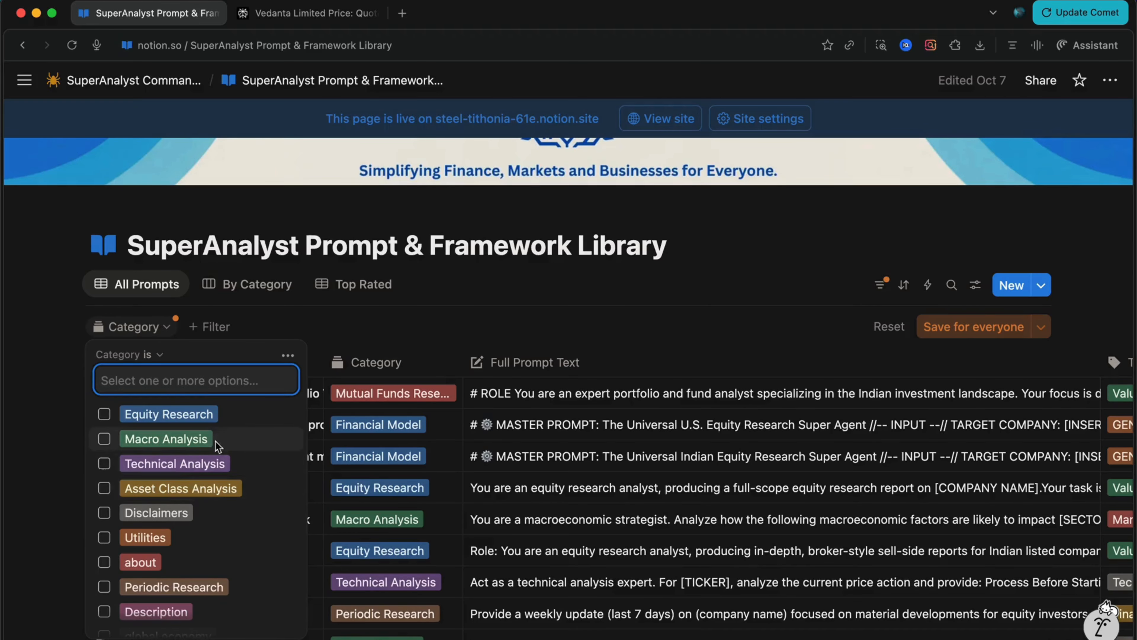
click(104, 414)
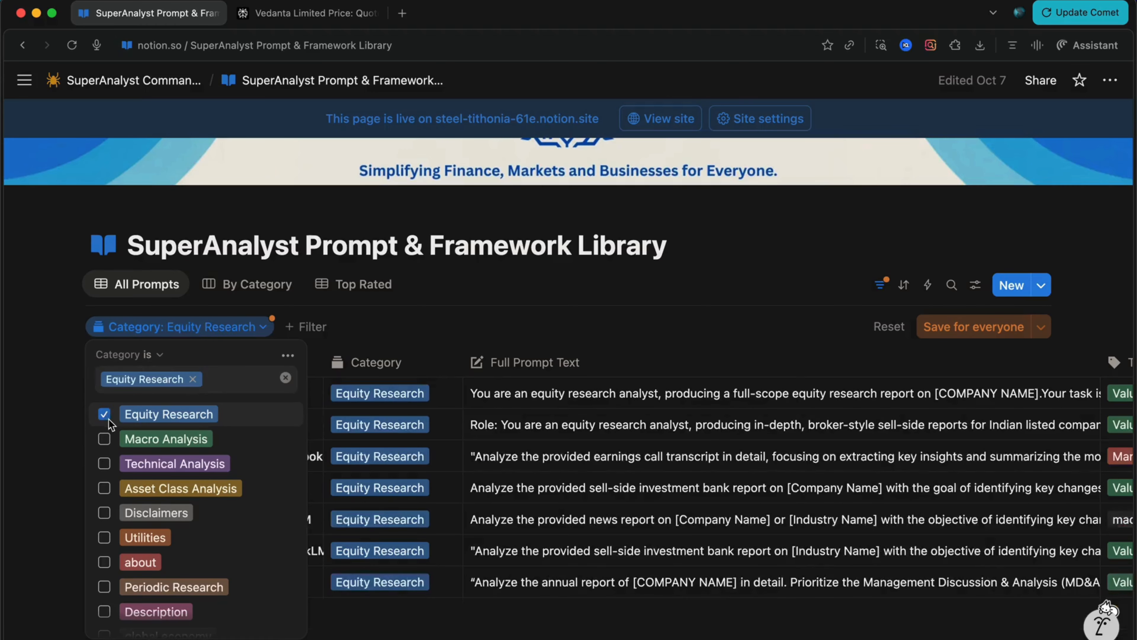
click(404, 328)
View the full prompt text of the AR Decoder NotebookLM entry and copy it to the clipboard.
scroll(404, 329, down, 1)
scroll(405, 328, down, 2)
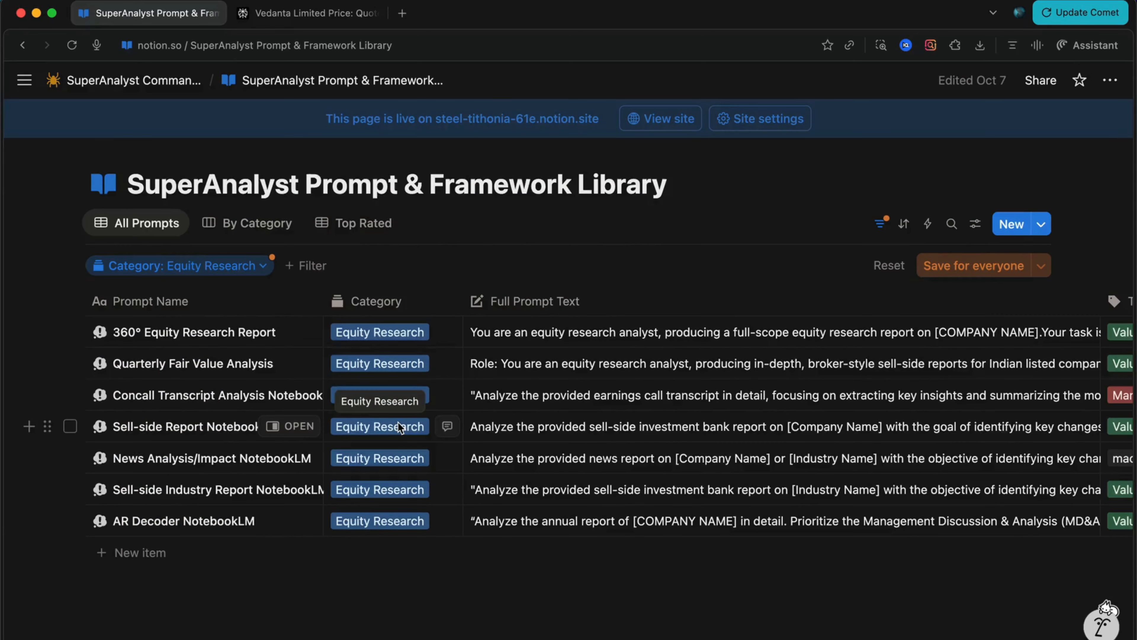
scroll(399, 426, right, 3)
scroll(400, 427, left, 3)
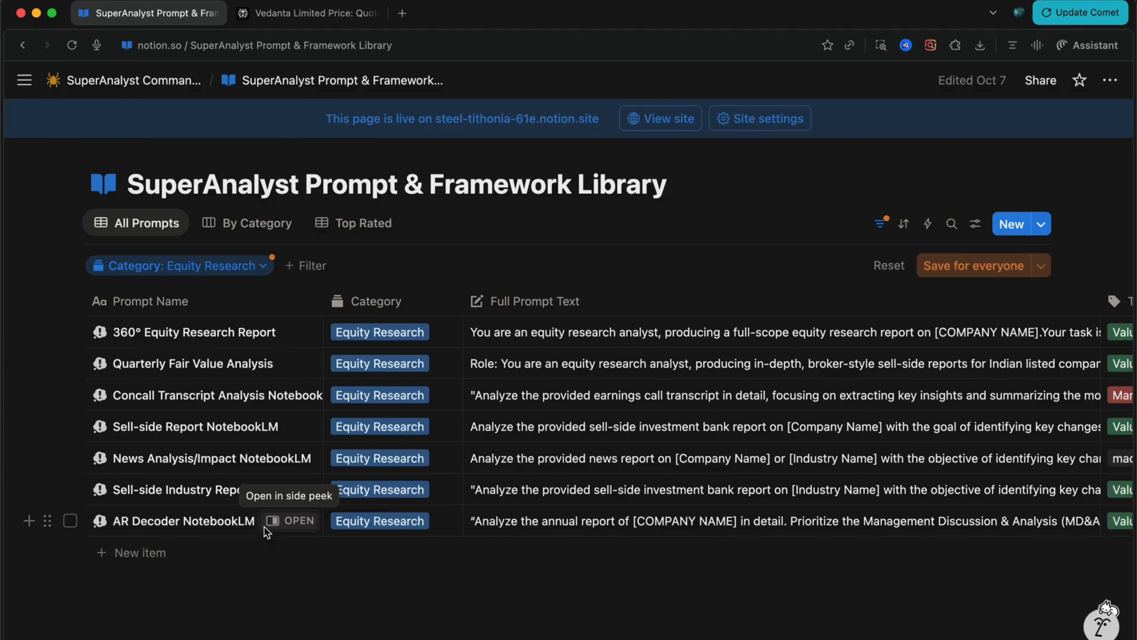
scroll(268, 531, right, 1)
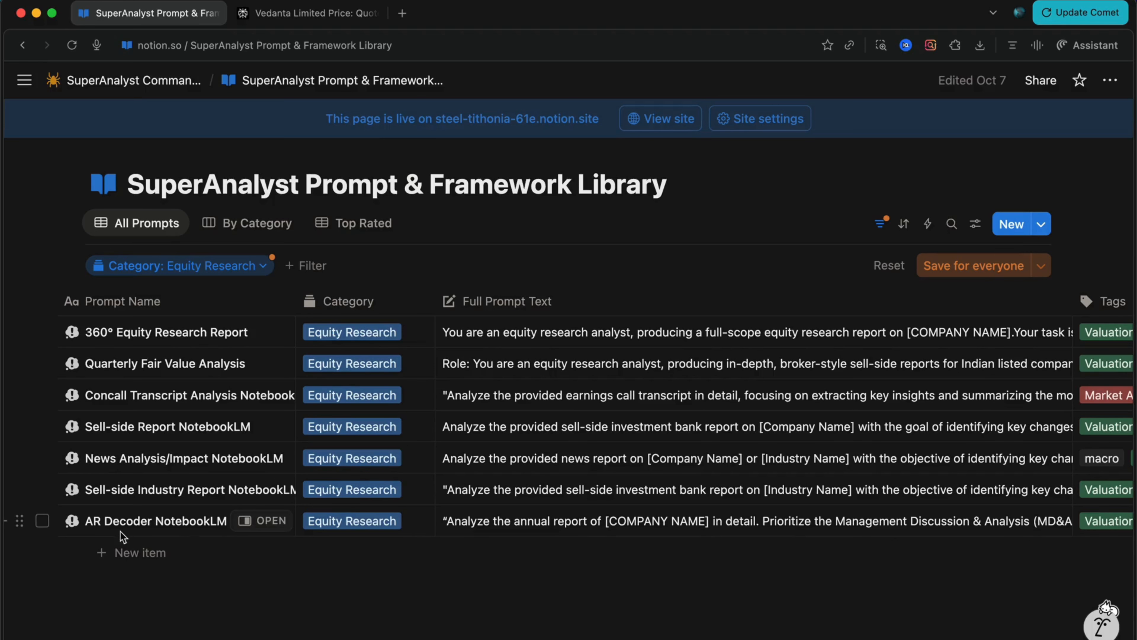
scroll(538, 526, right, 8)
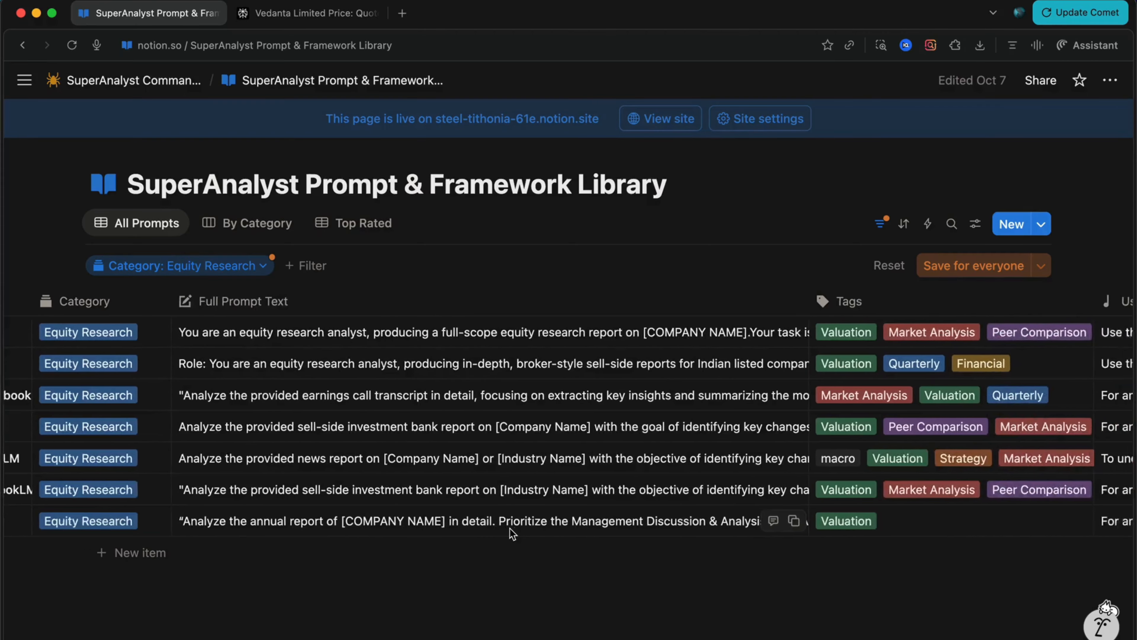
click(639, 519)
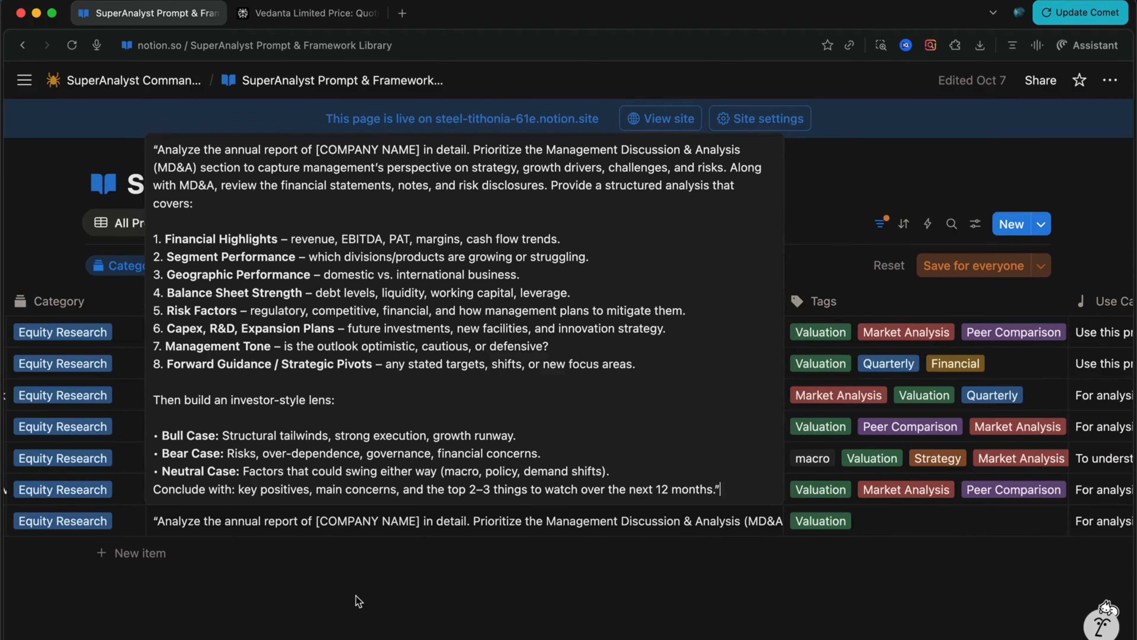
key(Escape)
click(768, 521)
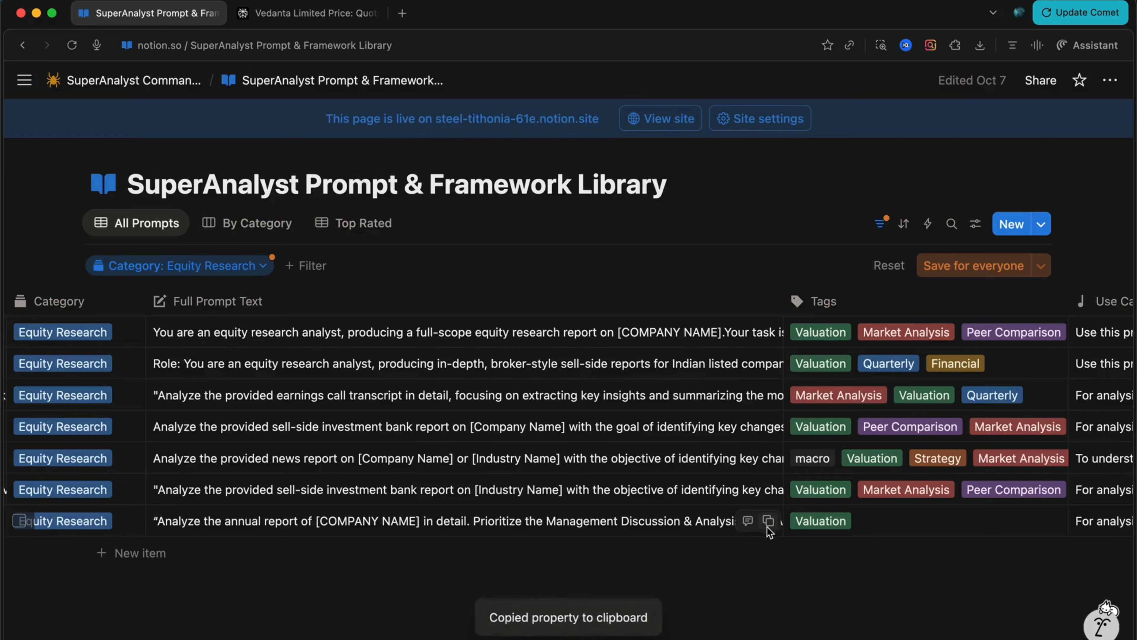
Return to the SuperAnalyst Command Centre and launch the NotebookLM AI research assistant from Run Research.
scroll(441, 351, up, 5)
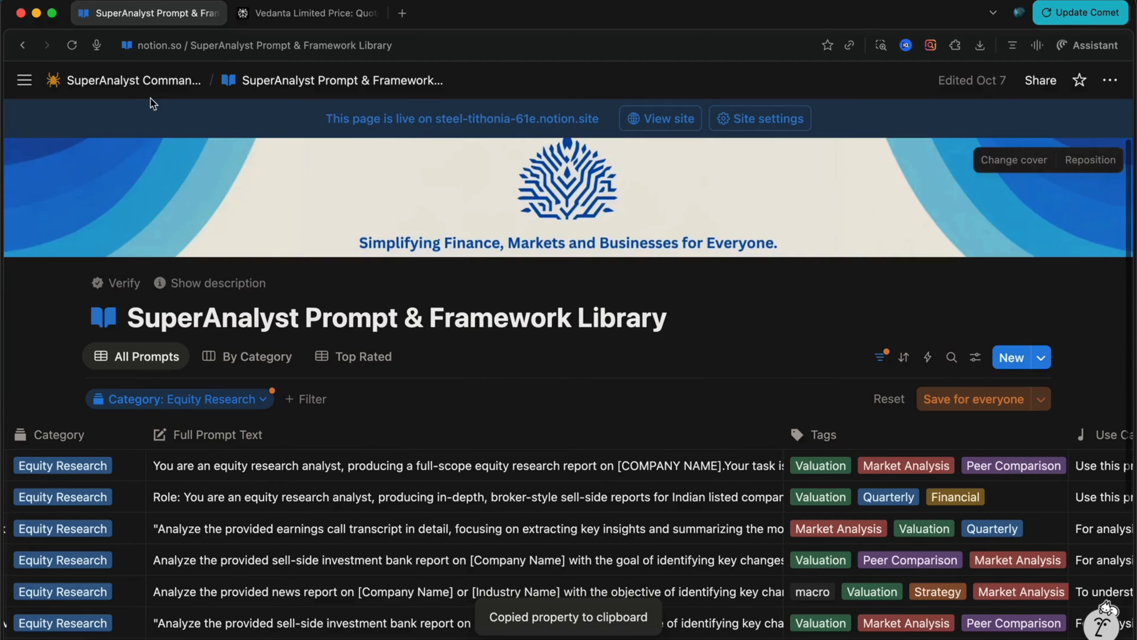
click(124, 81)
scroll(555, 274, down, 11)
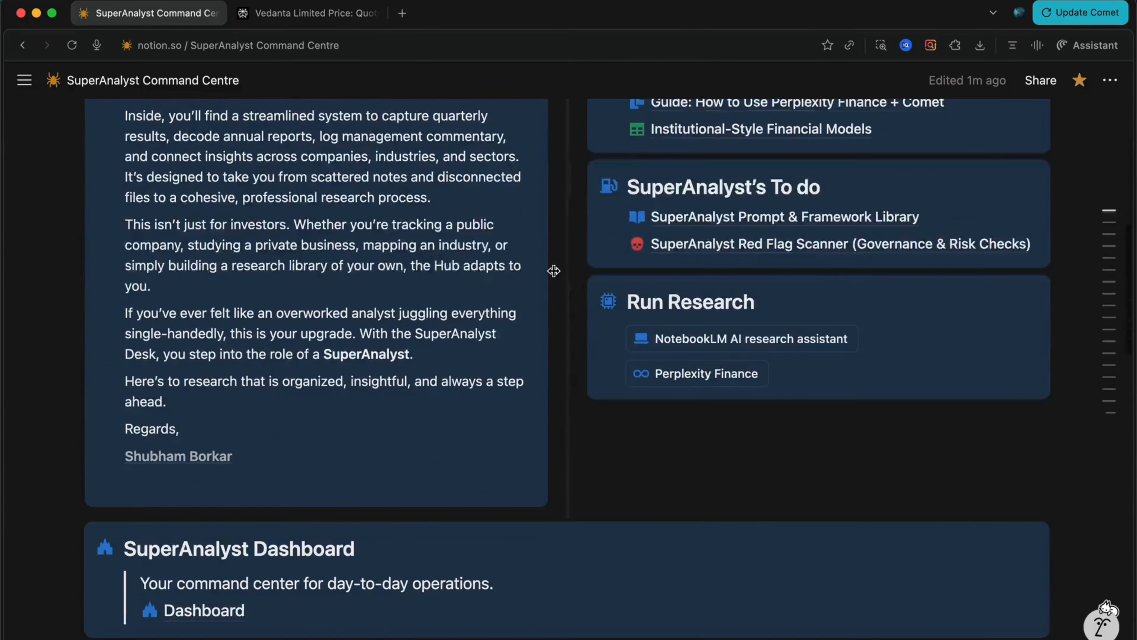
click(753, 294)
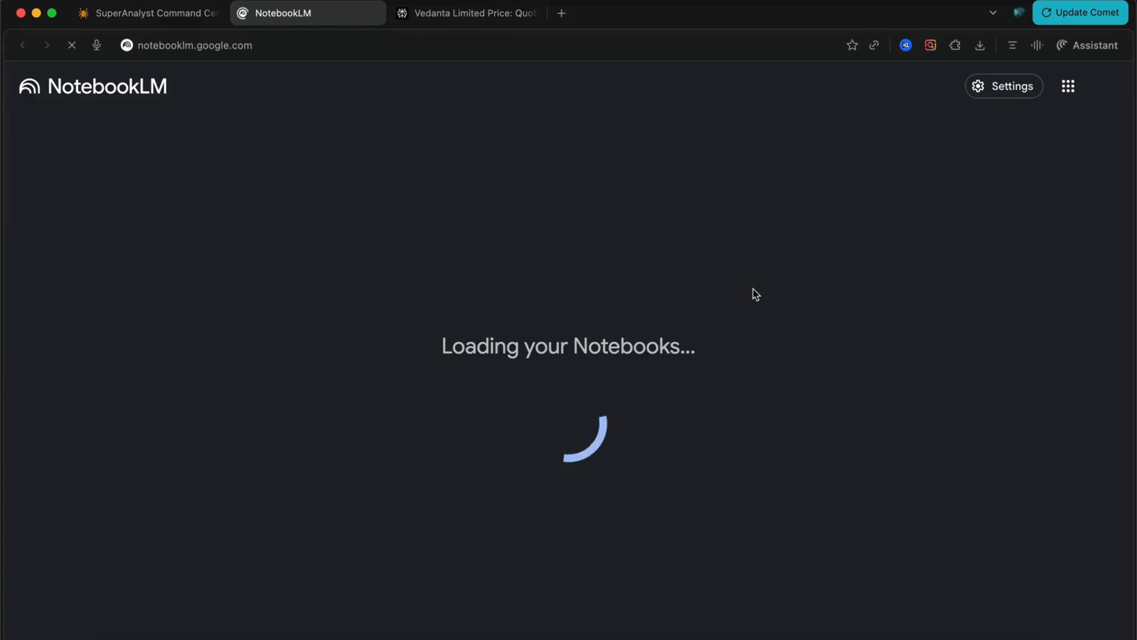
Create a new notebook and upload the two Vedanta PDFs from Downloads as its sources.
scroll(271, 418, down, 3)
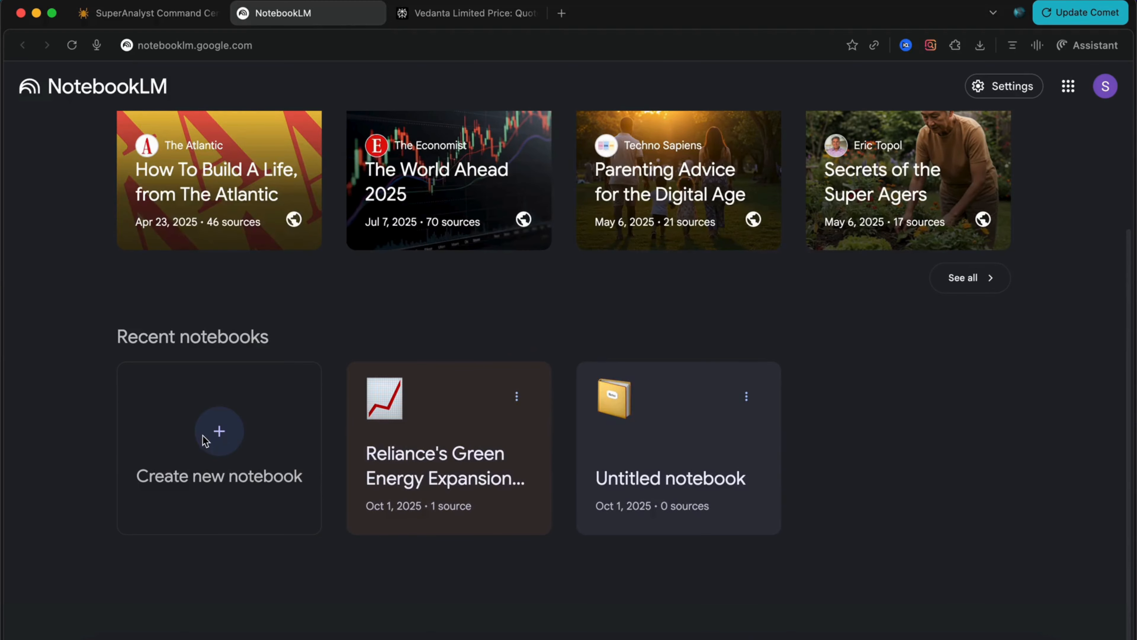
click(222, 432)
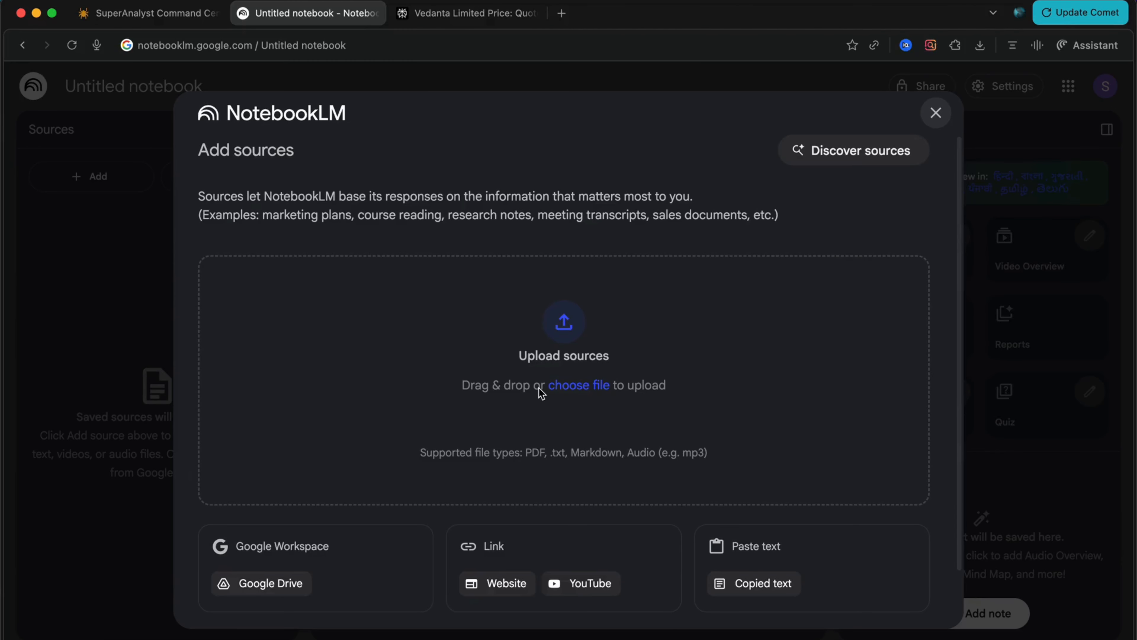
click(559, 387)
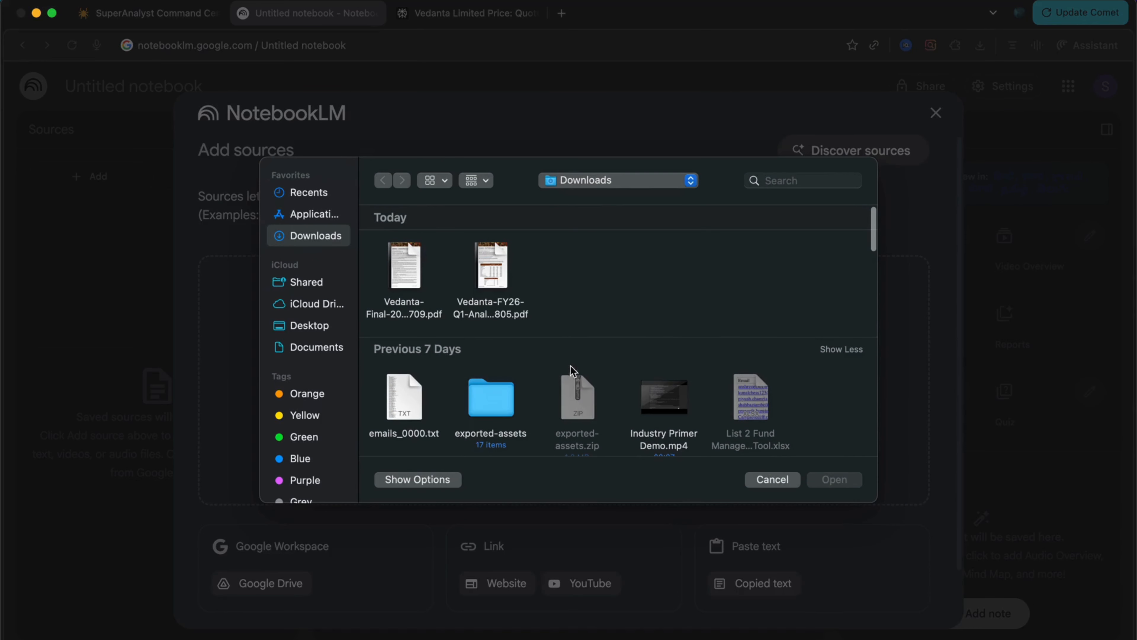
drag(545, 276, 389, 274)
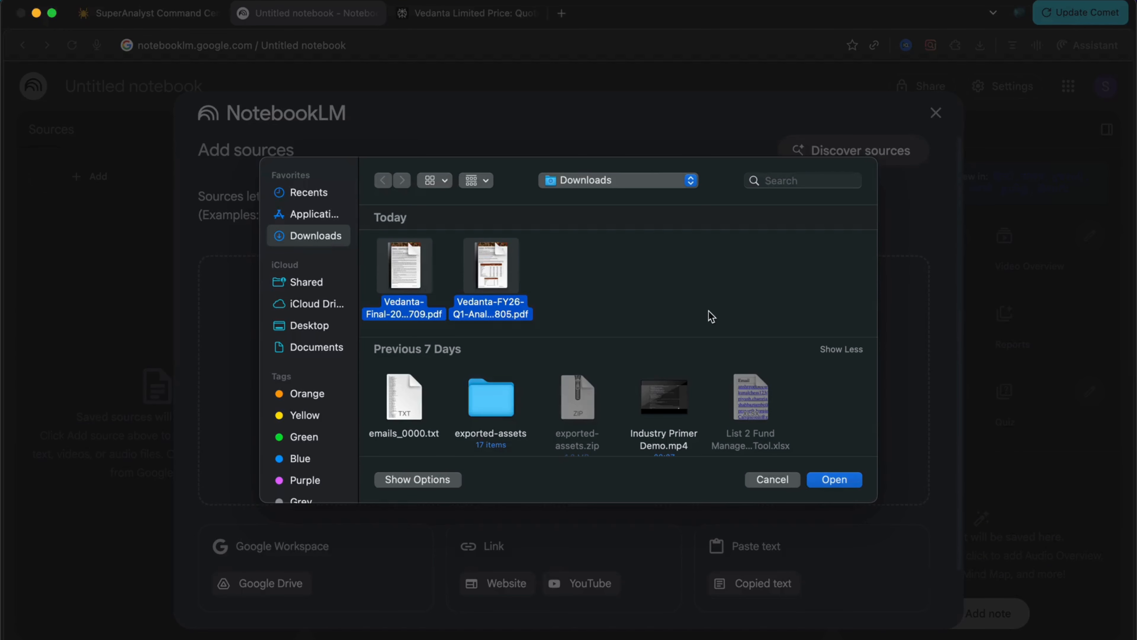
click(848, 484)
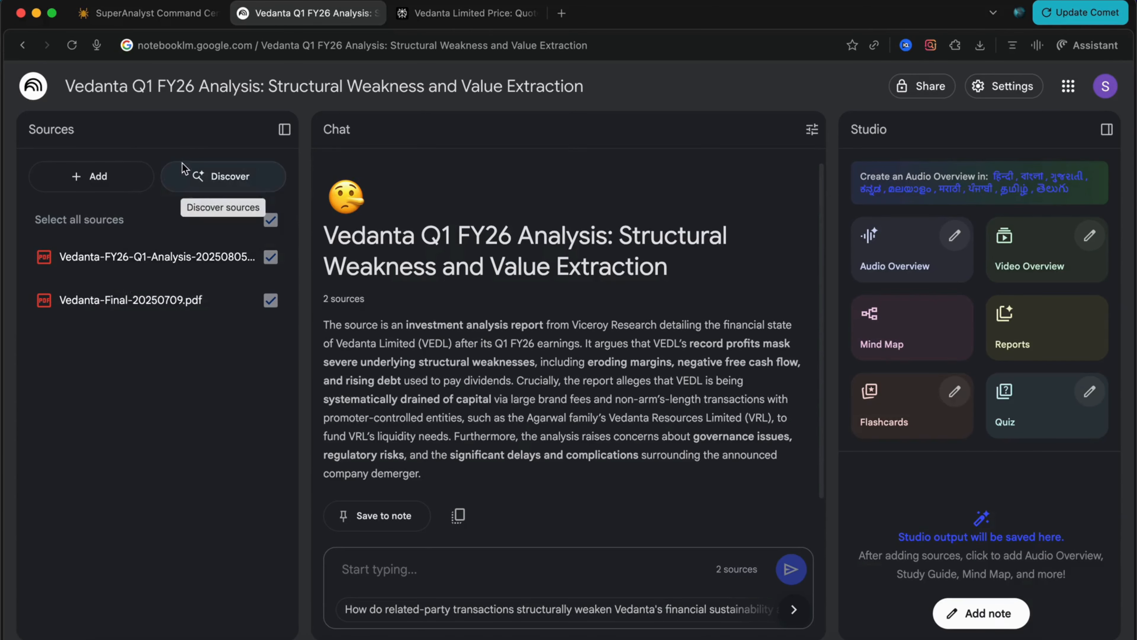
Discover web sources for the notebook with the query "annual report of vedanta ltd for FY25".
click(184, 174)
click(416, 332)
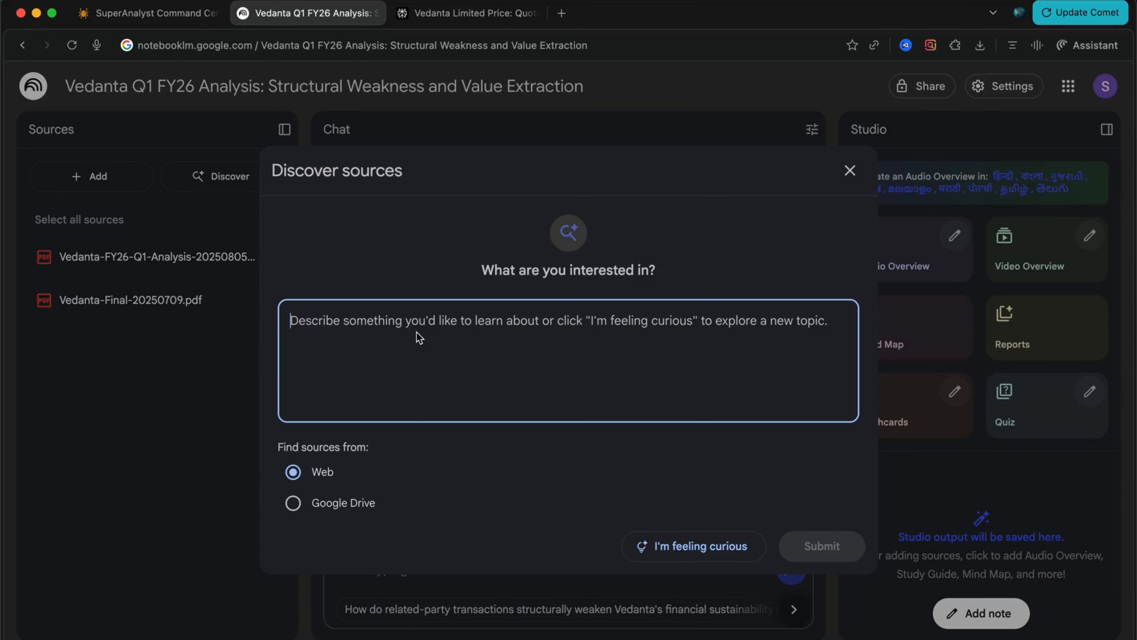
text(annuak)
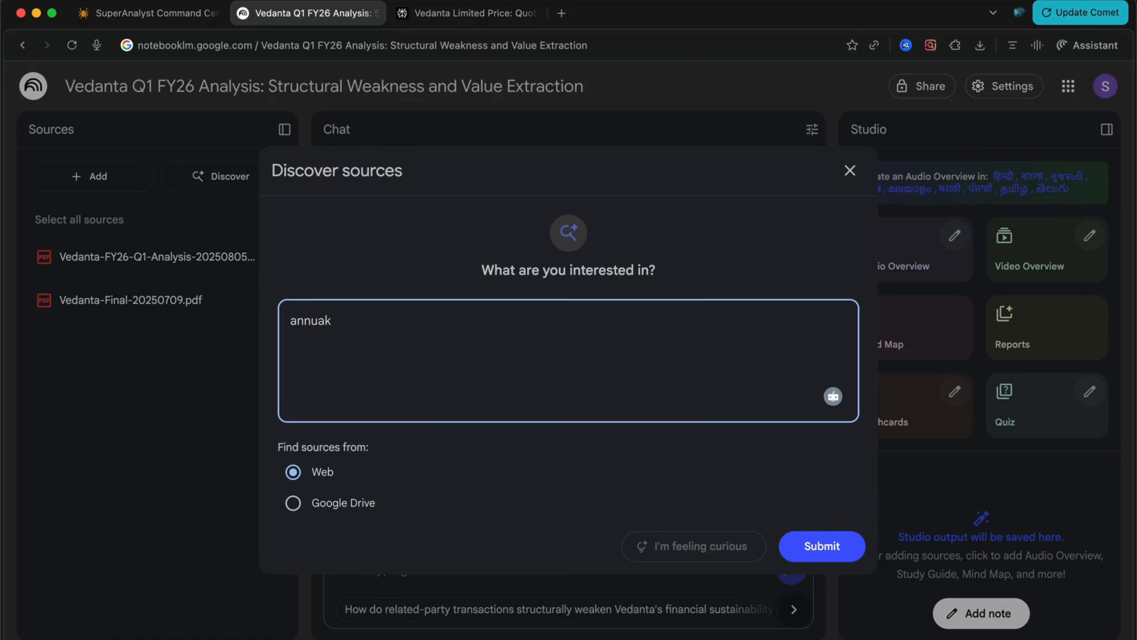
key(BackSpace)
text(l report of vedanta ltf)
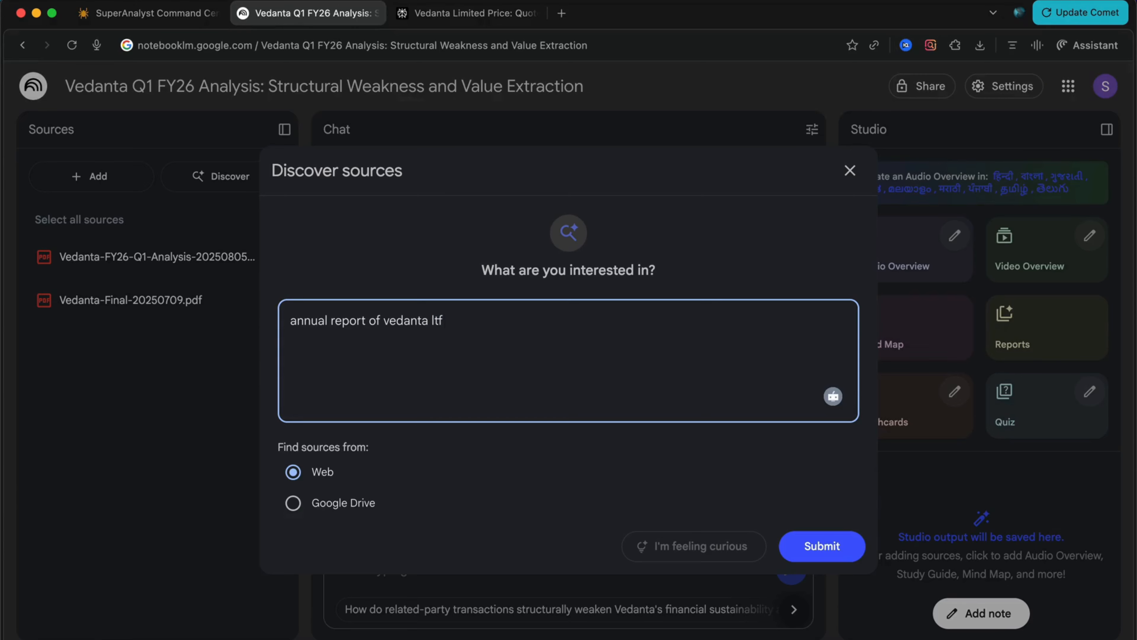
key(BackSpace)
text(d for FY25)
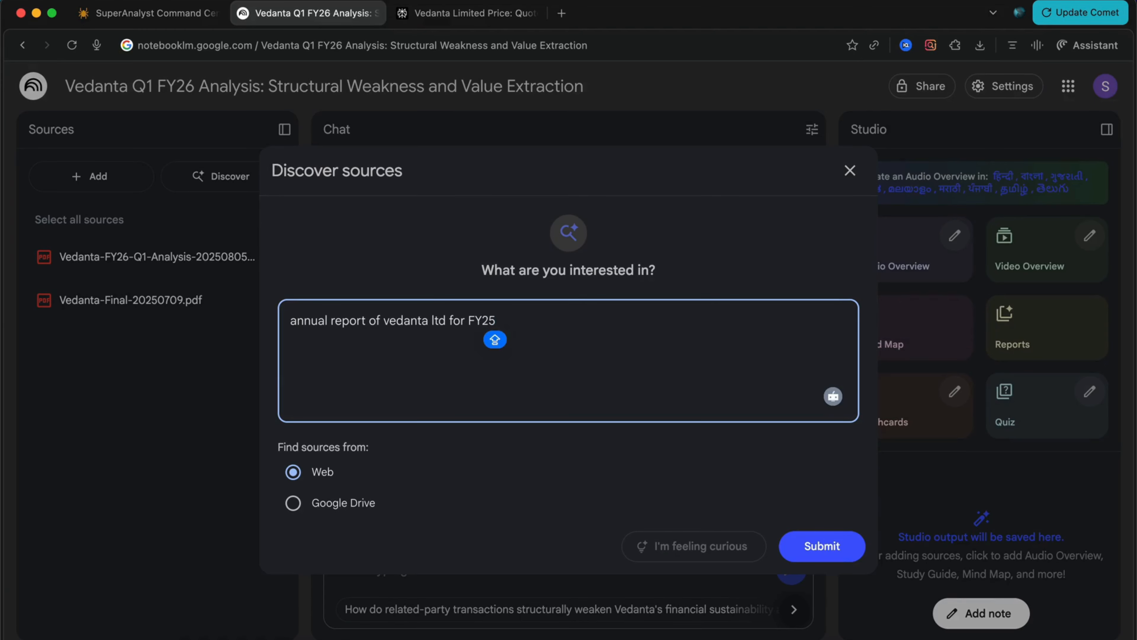
click(811, 549)
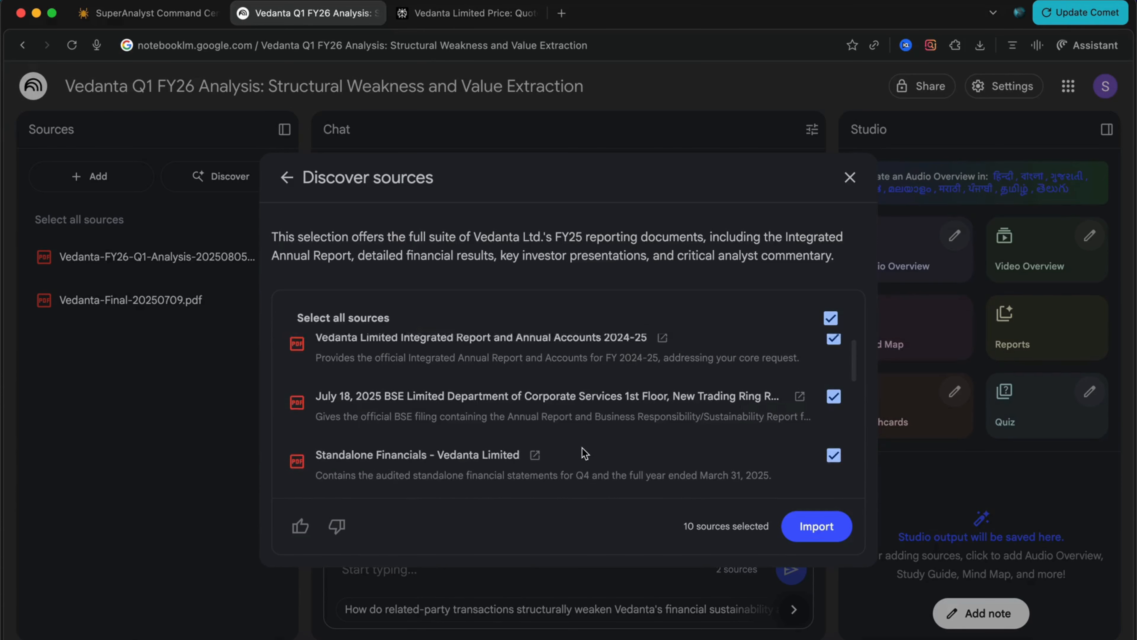
Examine the list of suggested Vedanta FY25 sources, including their titles and descriptions.
scroll(582, 448, down, 2)
scroll(582, 448, up, 2)
scroll(582, 448, down, 10)
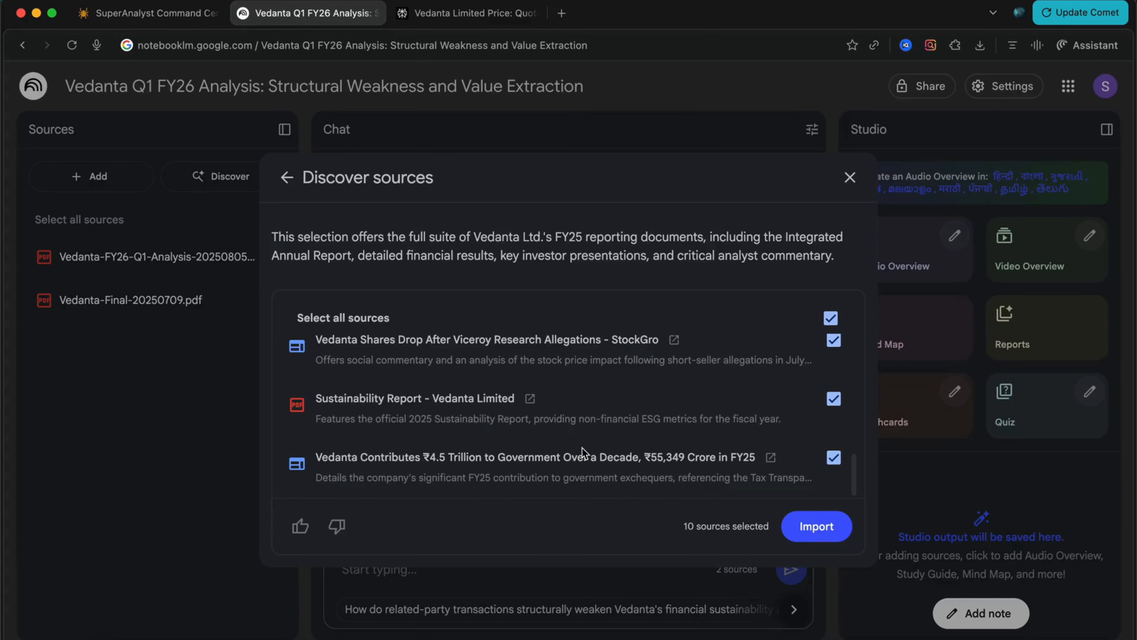
scroll(582, 448, up, 10)
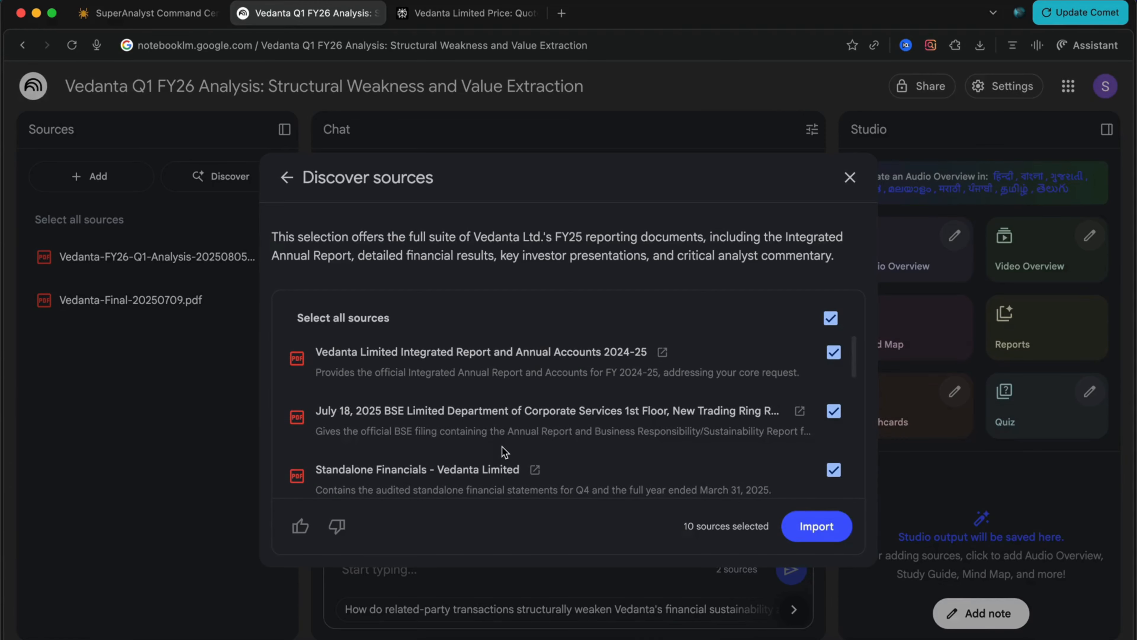
scroll(503, 447, down, 1)
scroll(502, 447, down, 1)
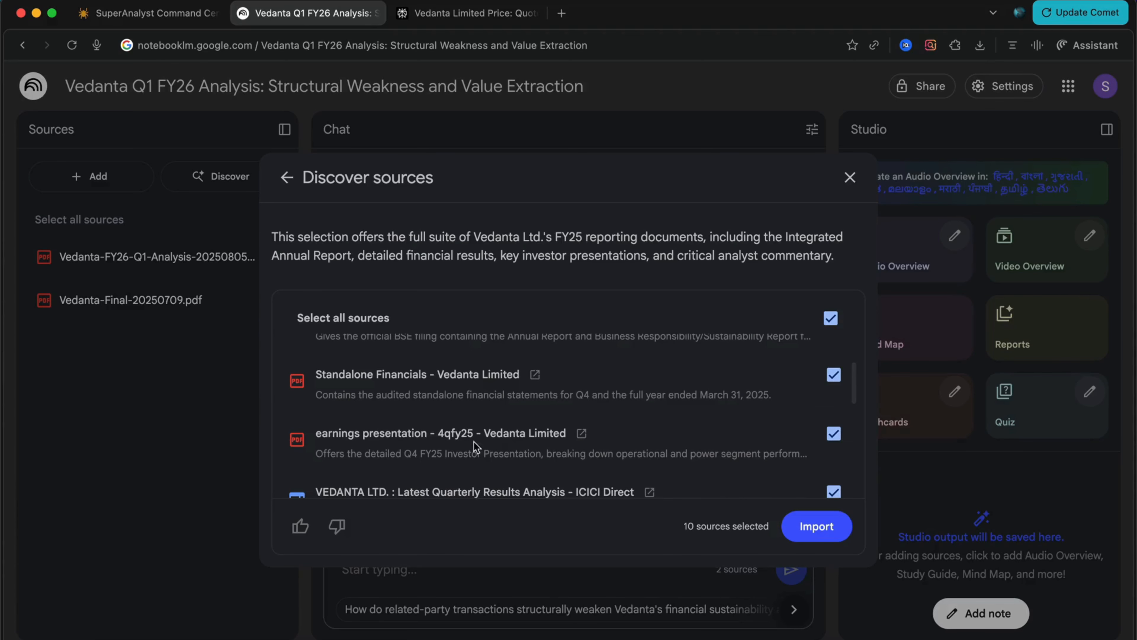
scroll(481, 381, down, 1)
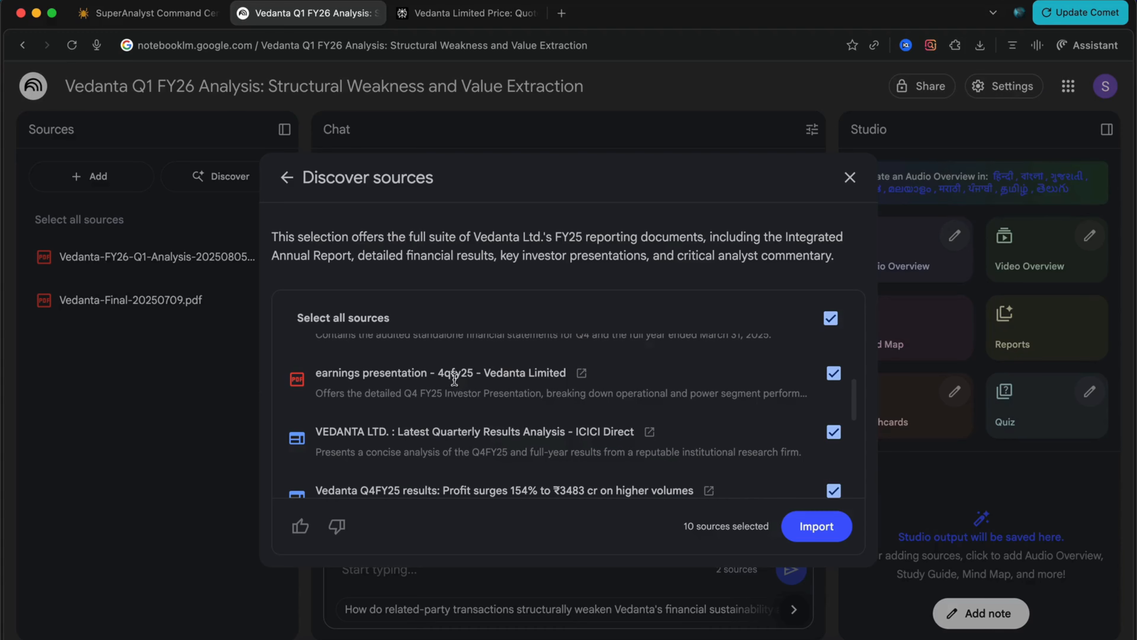
scroll(455, 383, down, 1)
scroll(454, 379, down, 1)
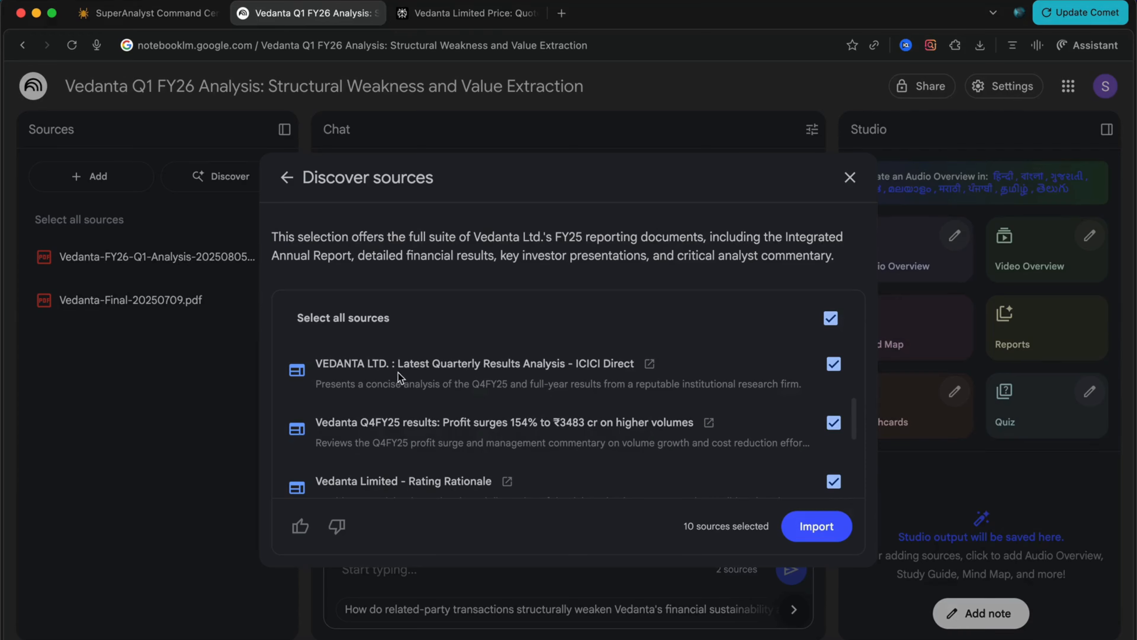
scroll(509, 390, down, 3)
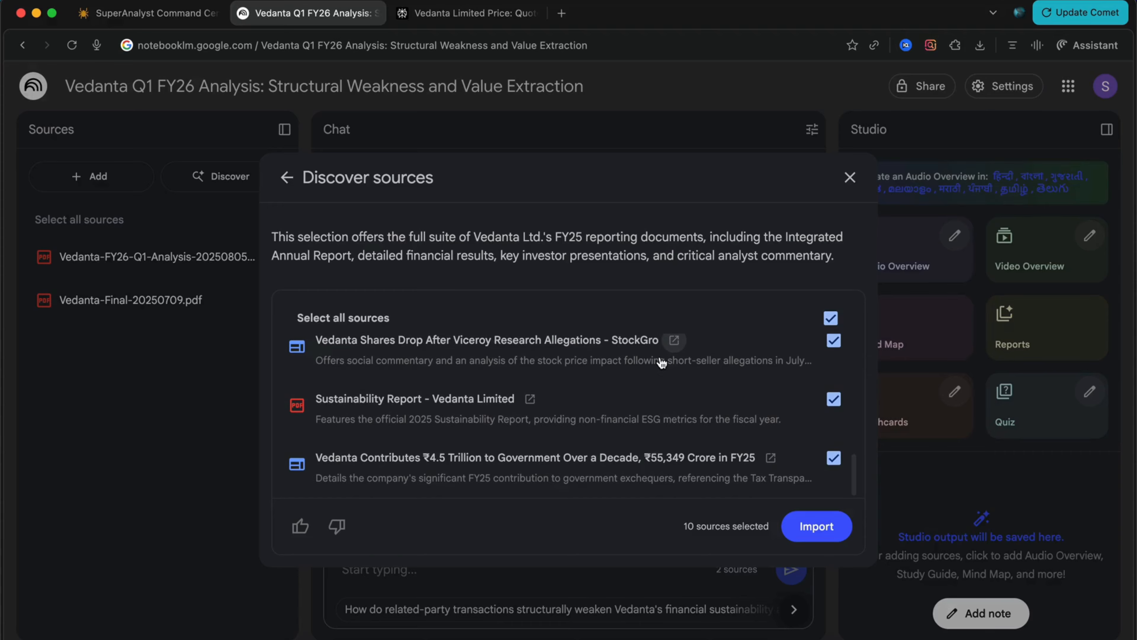
scroll(662, 363, up, 5)
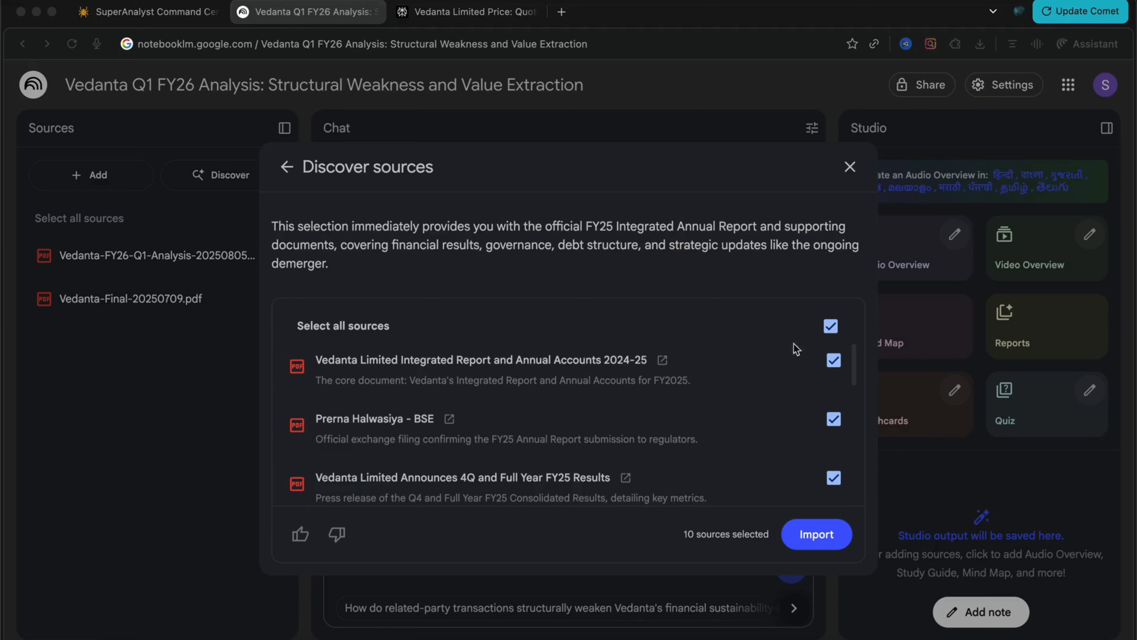
Deselect all suggested sources and import only "Vedanta Limited Integrated Report and Annual Accounts 2024-25".
click(830, 327)
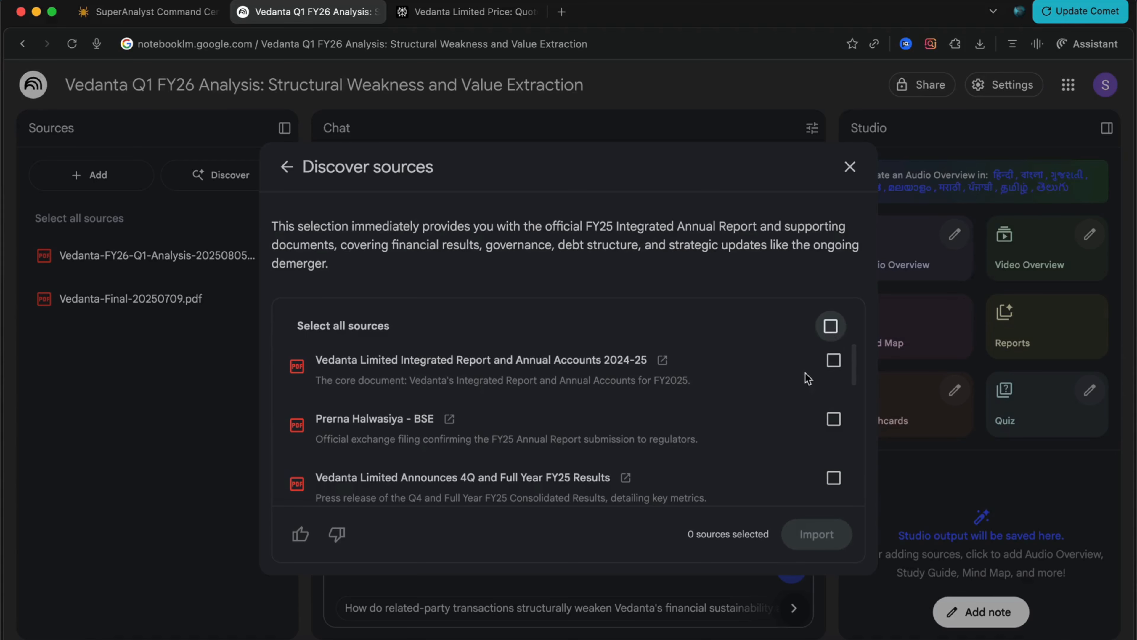
click(833, 360)
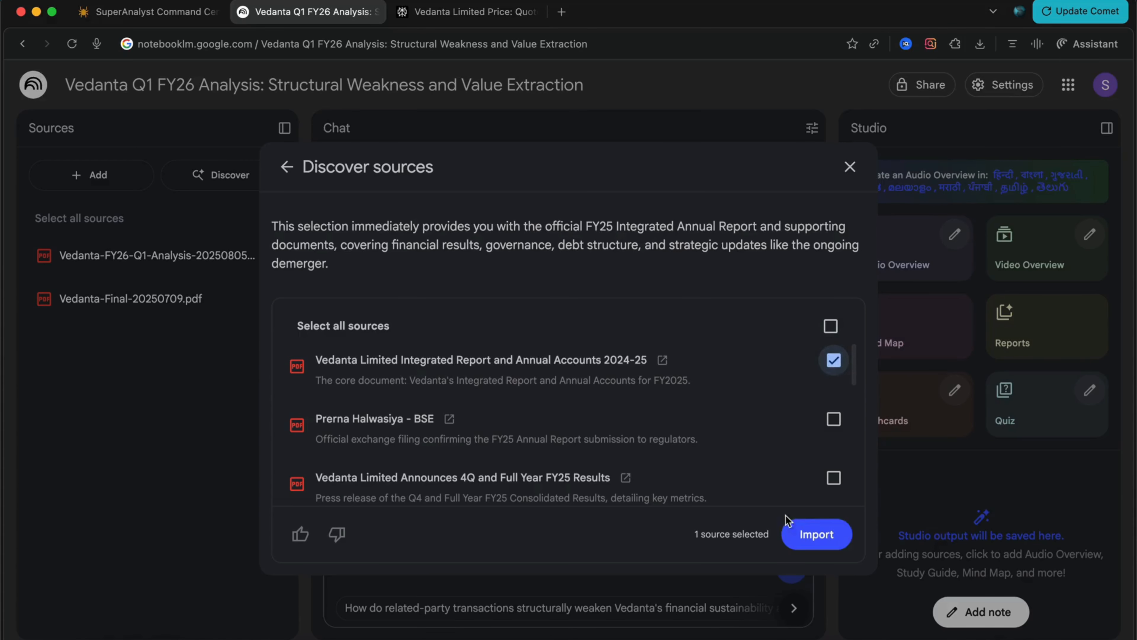
click(806, 534)
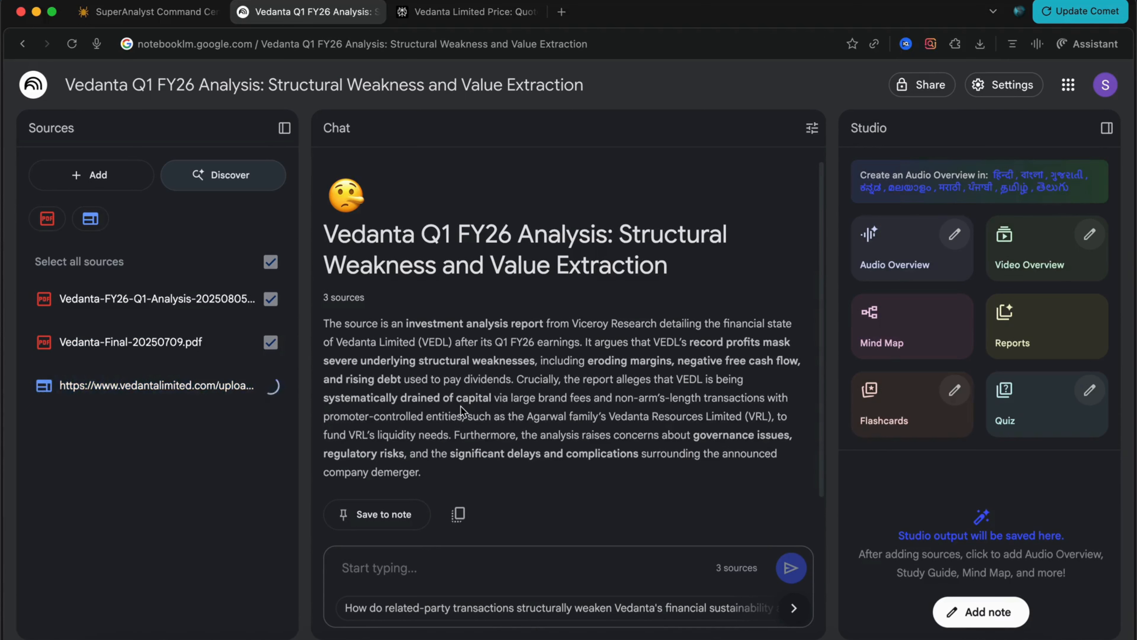
click(1044, 347)
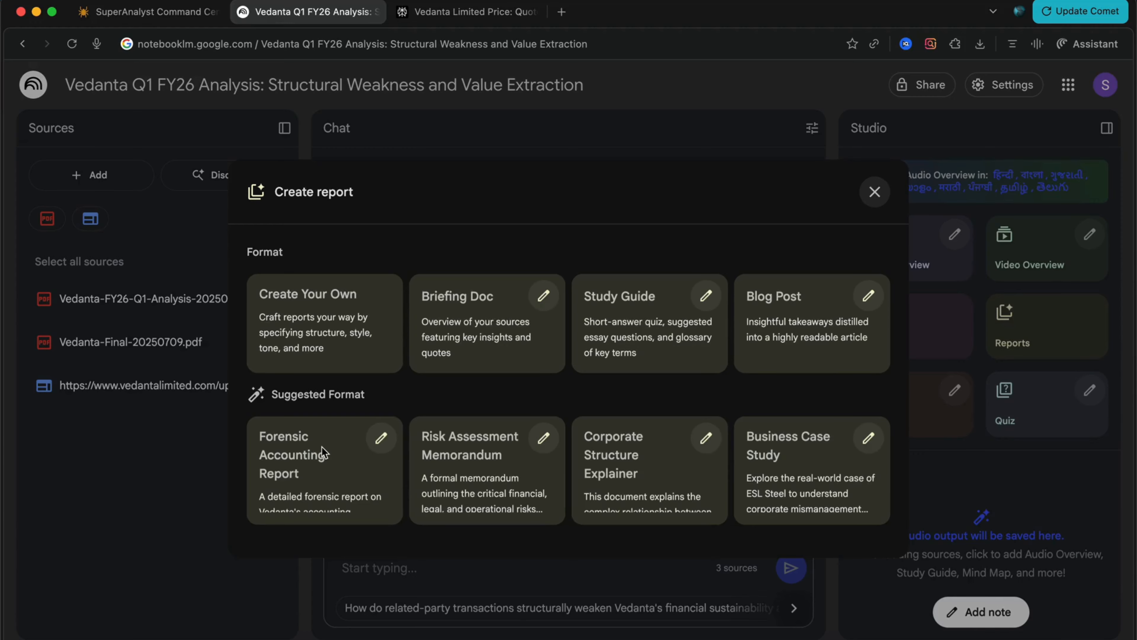
click(301, 310)
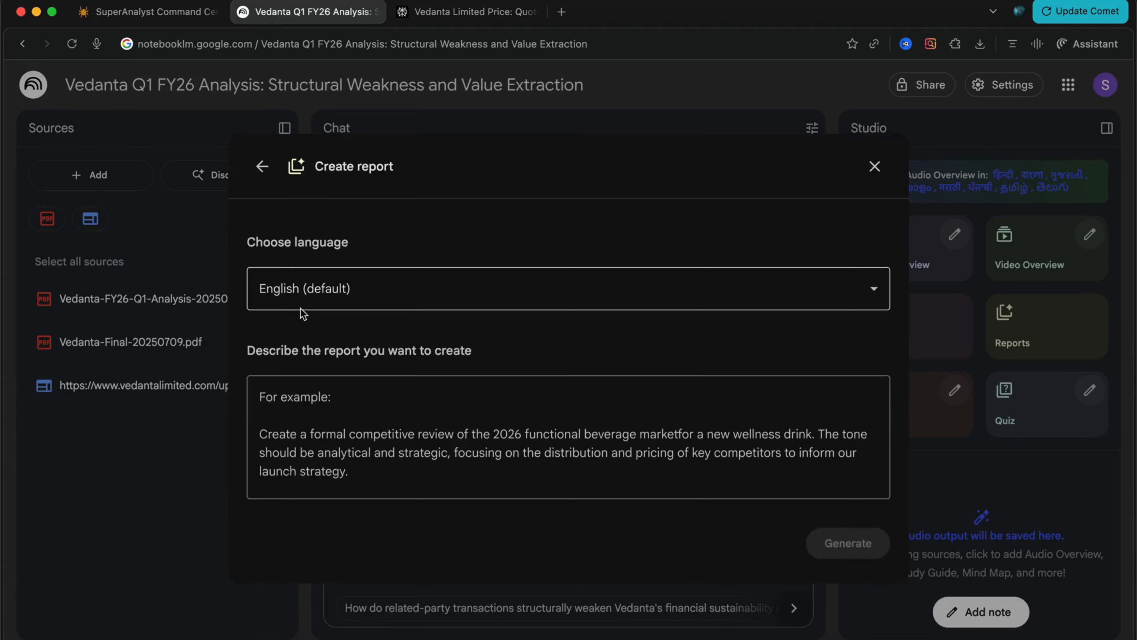
click(312, 427)
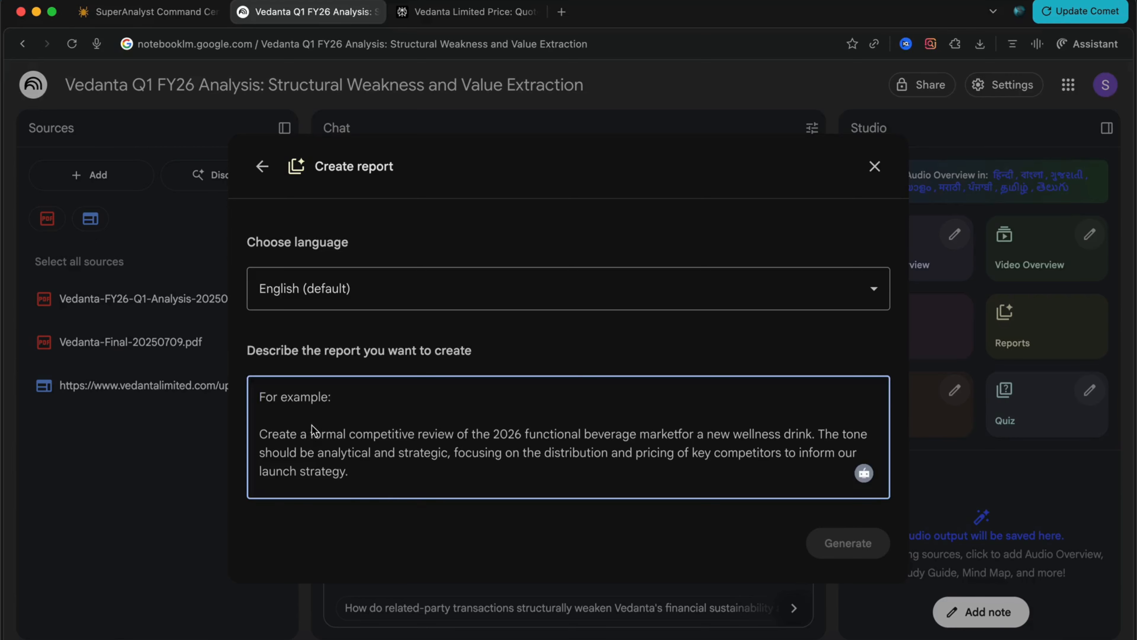
key(super+v)
scroll(463, 423, down, 2)
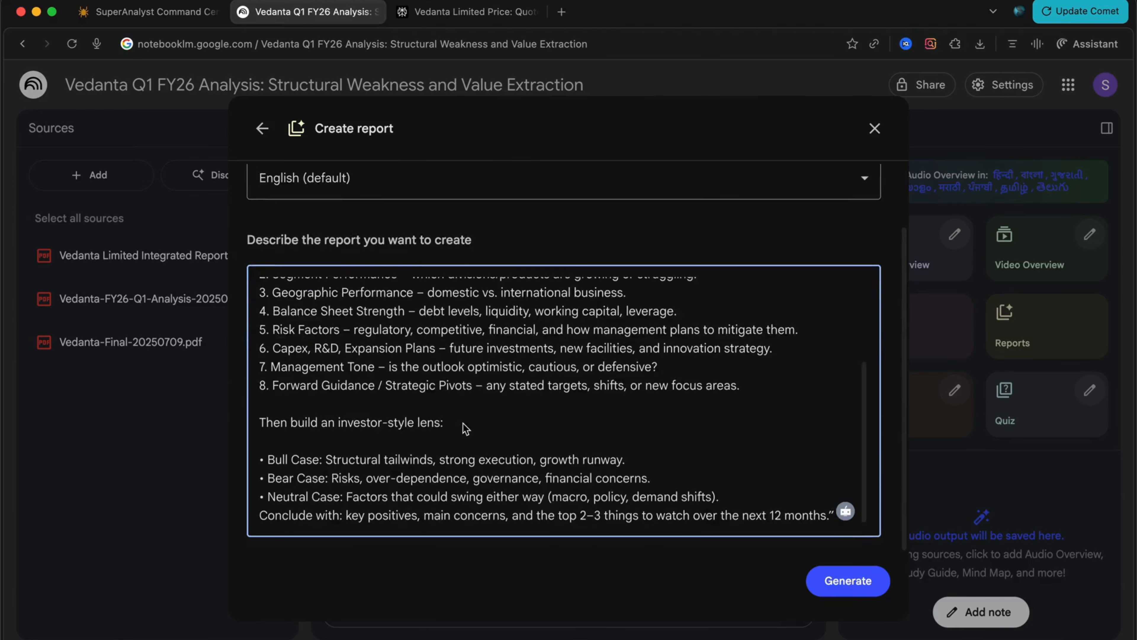
scroll(463, 423, up, 5)
click(875, 129)
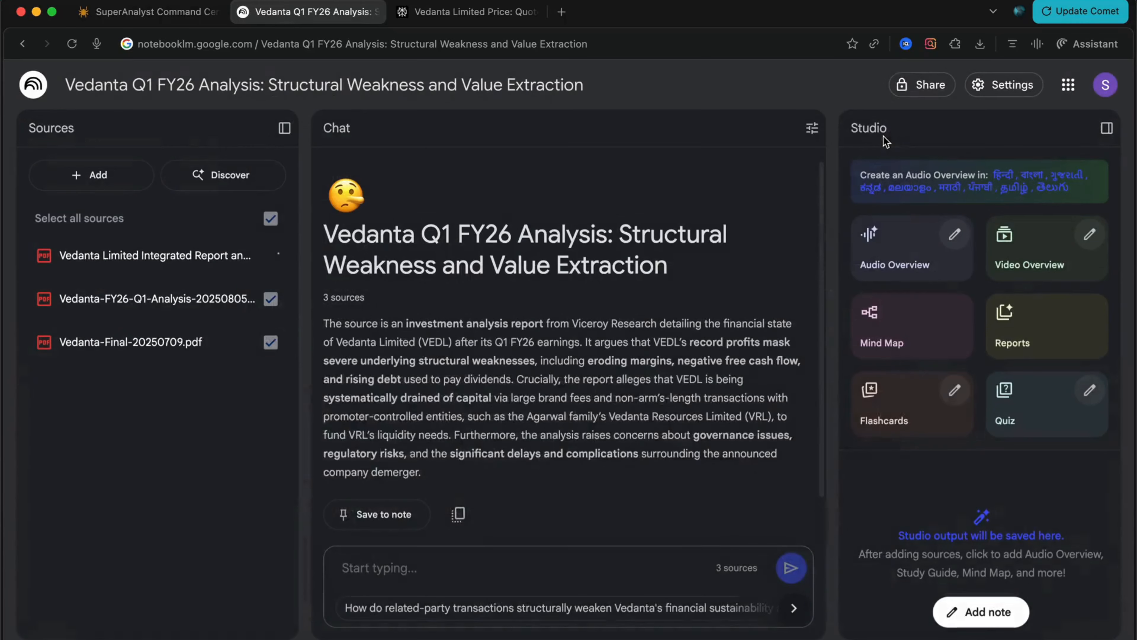
Deselect all sources in the Vedanta notebook and open the SuperAnalyst Prompt & Framework Library in Notion.
click(274, 221)
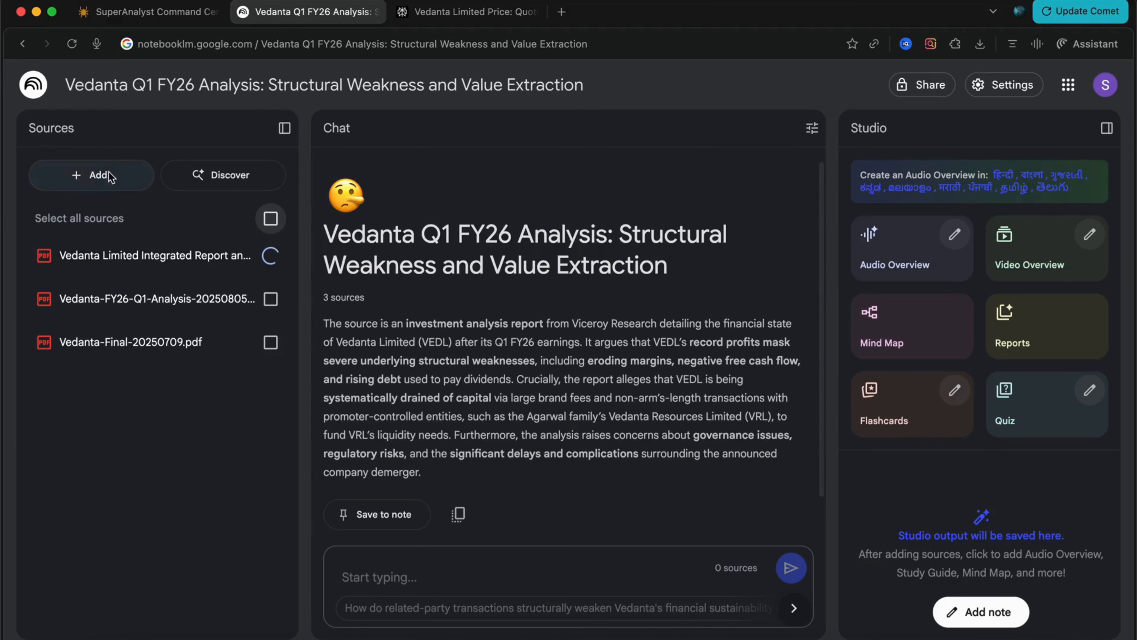
click(170, 12)
scroll(348, 347, up, 2)
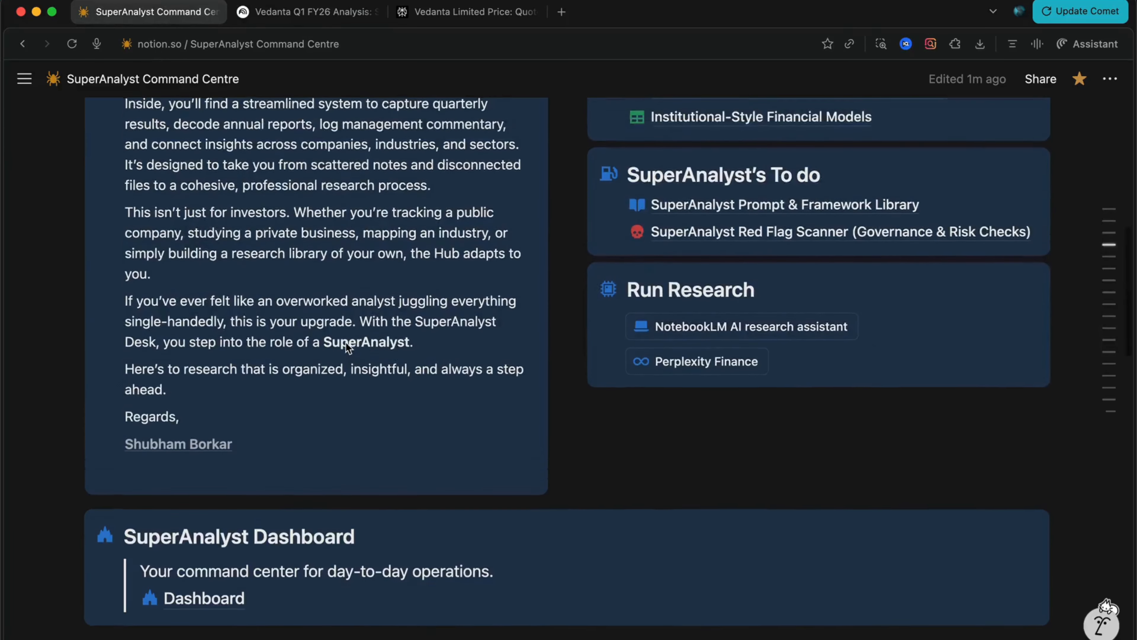
scroll(348, 347, up, 5)
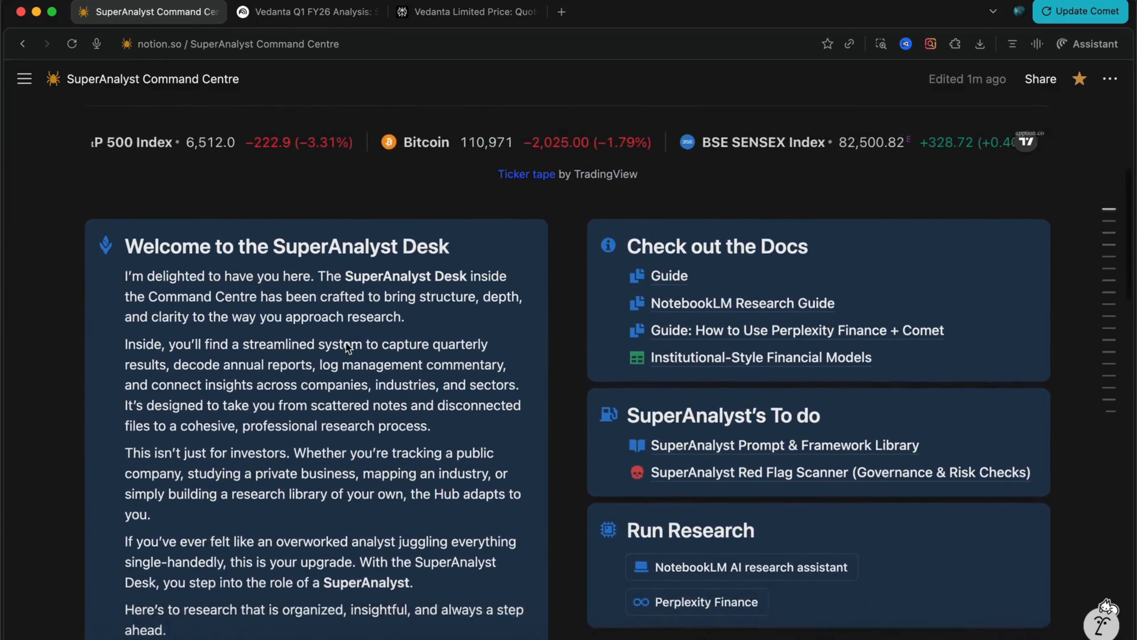
scroll(348, 347, down, 5)
click(788, 281)
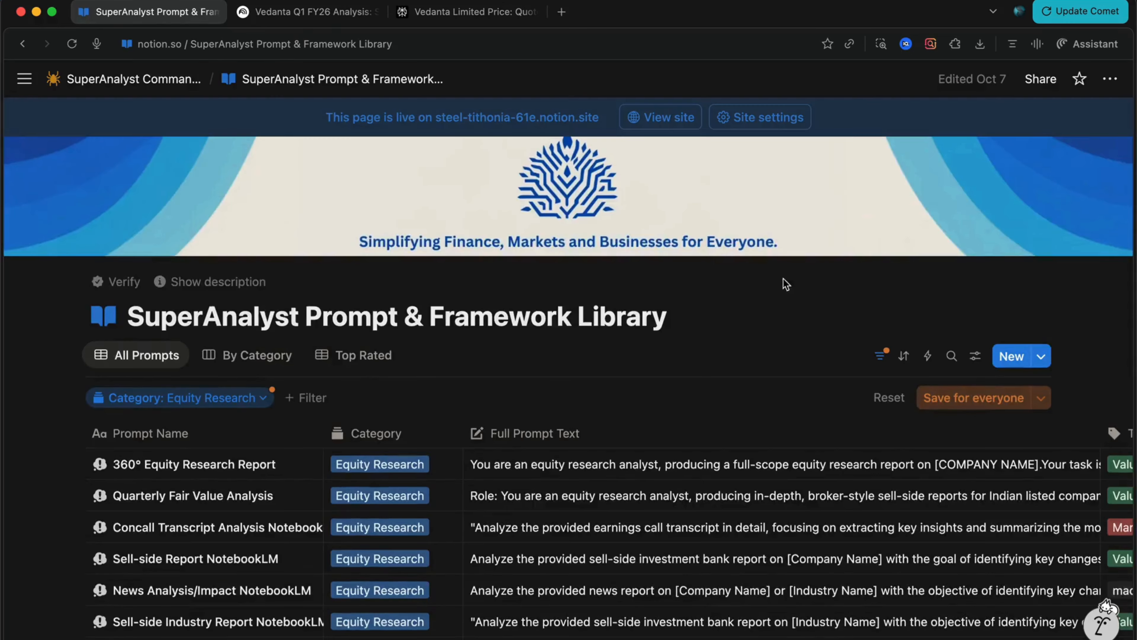
Look through the library's Equity Research prompts, including their categories and tags.
scroll(388, 426, down, 5)
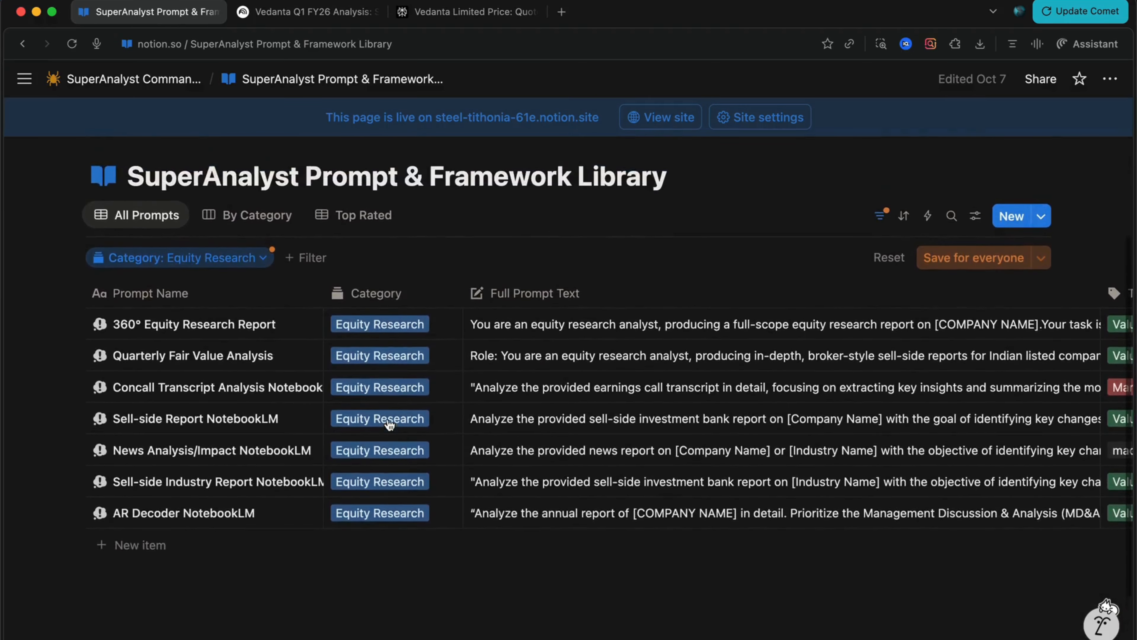
scroll(389, 424, up, 1)
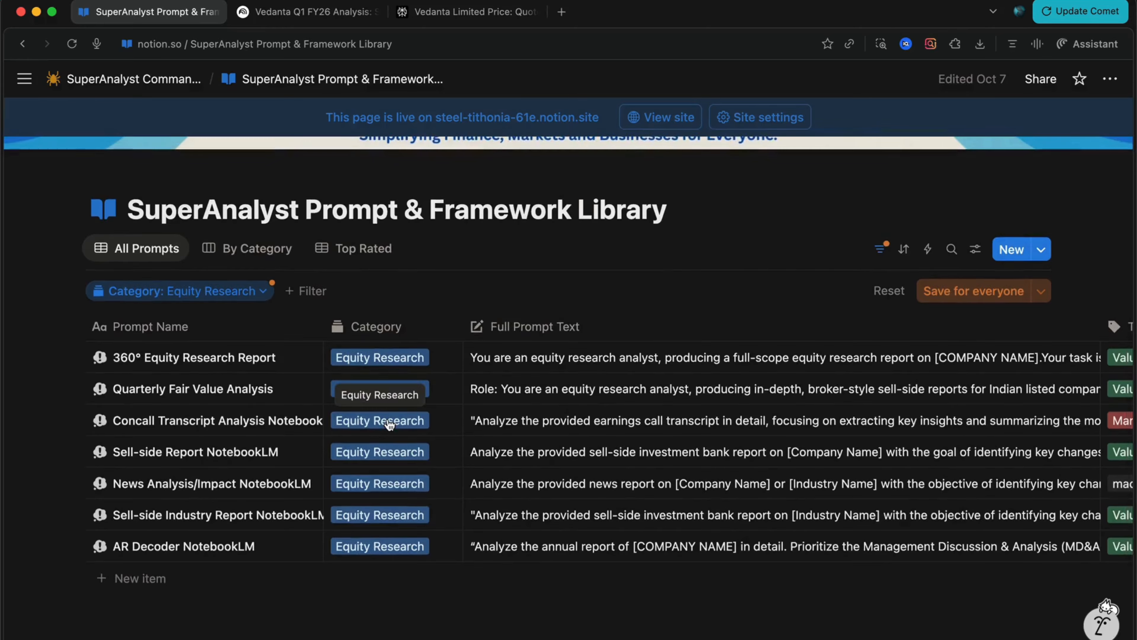
scroll(390, 425, right, 2)
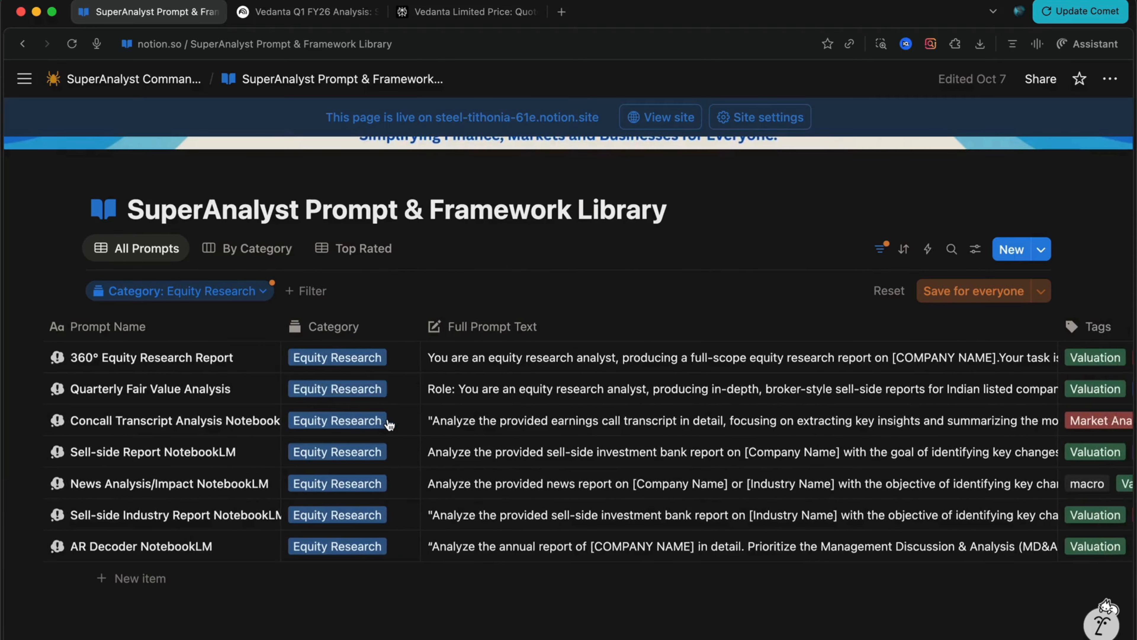
scroll(389, 425, left, 2)
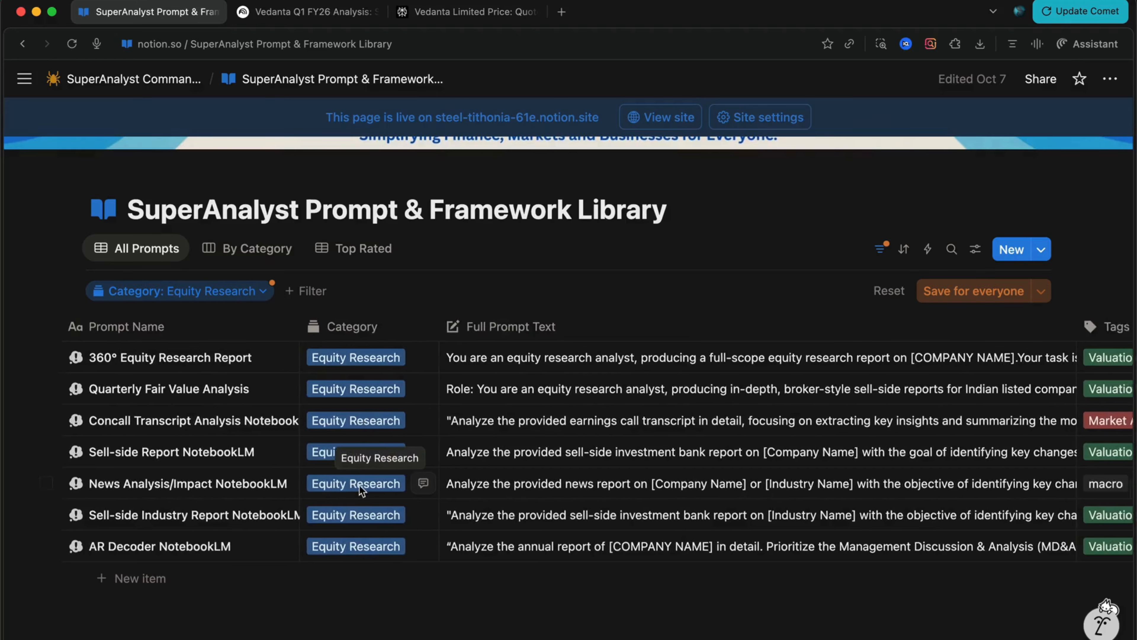
scroll(362, 490, right, 3)
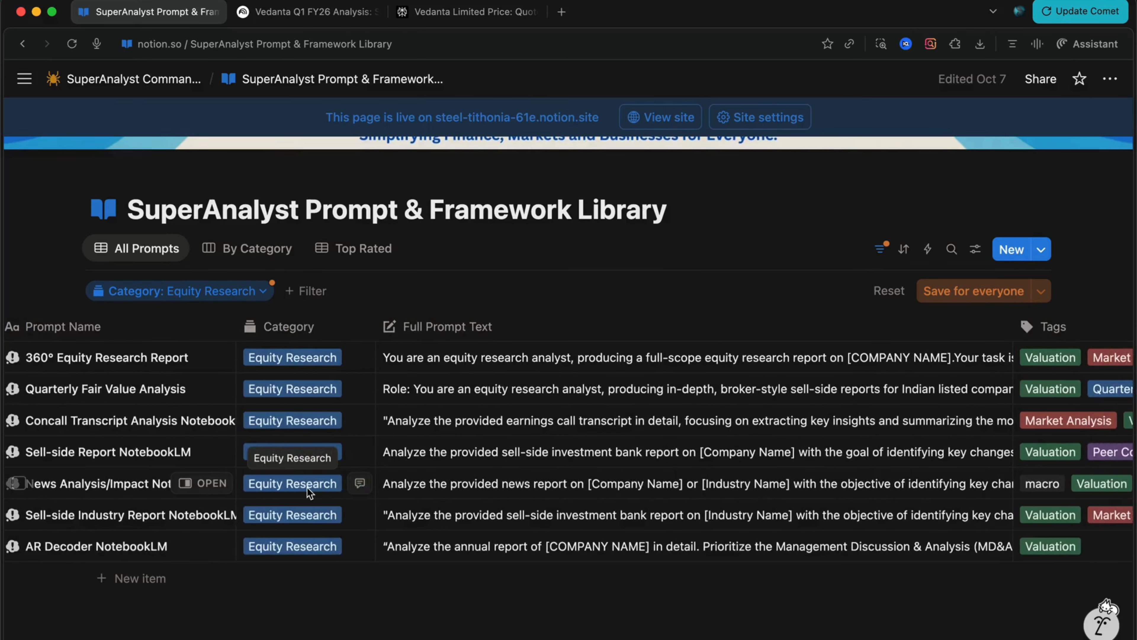
scroll(309, 492, left, 2)
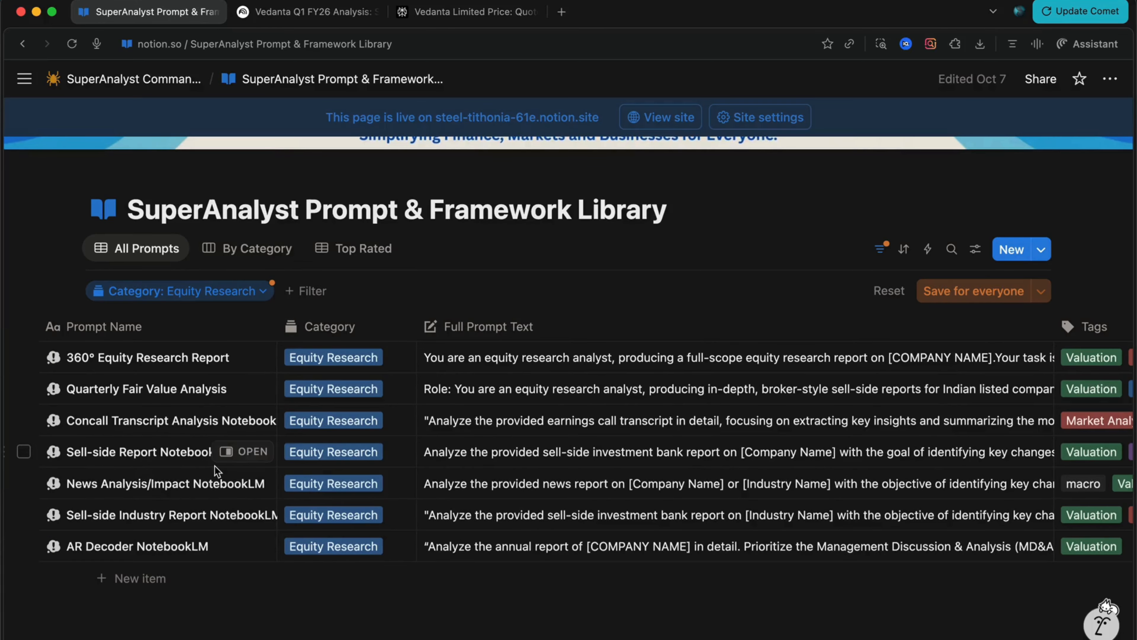
Read the full text of the Sell-side Report NotebookLM prompt, noting its Company Name placeholder, and close it.
click(499, 458)
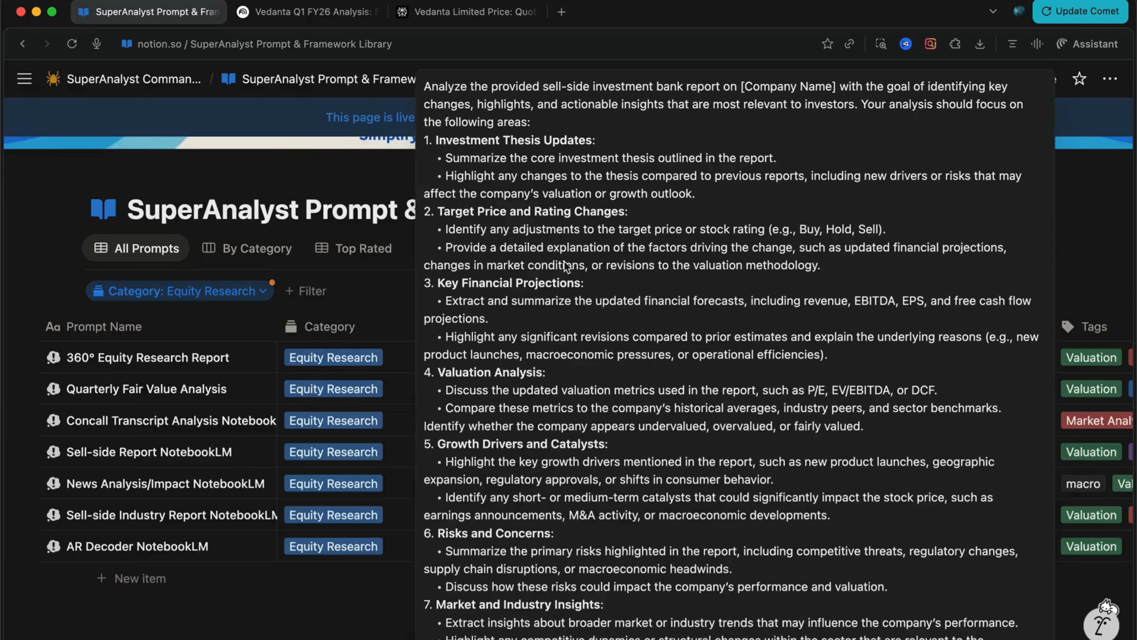
scroll(586, 207, down, 2)
scroll(586, 207, up, 2)
drag(746, 92, 830, 95)
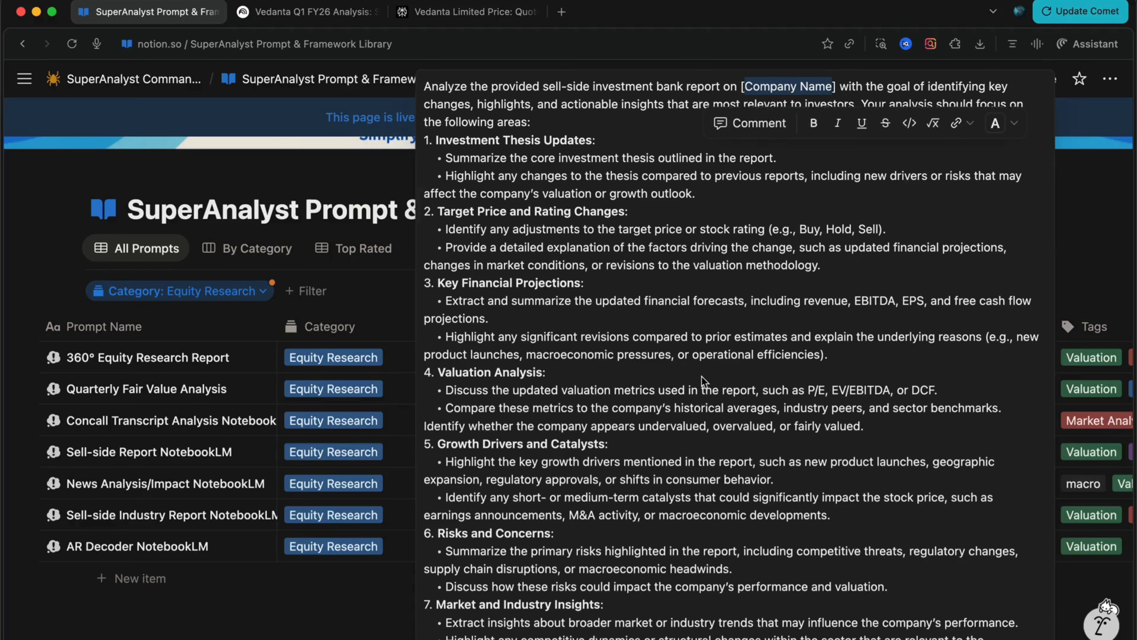
scroll(703, 380, down, 6)
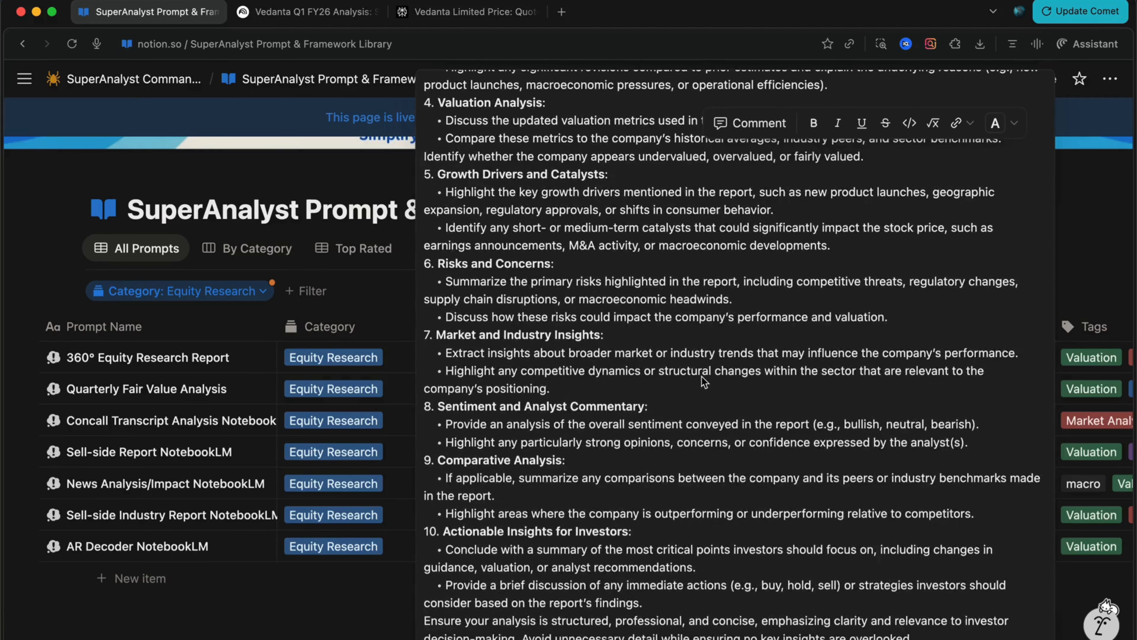
scroll(309, 499, down, 3)
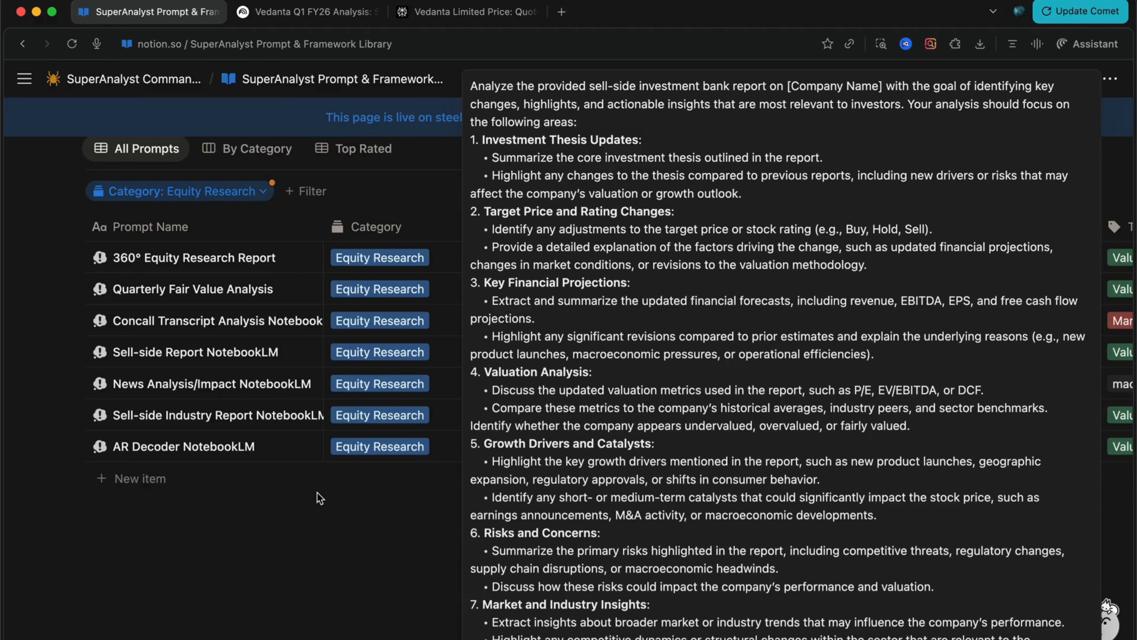
key(Escape)
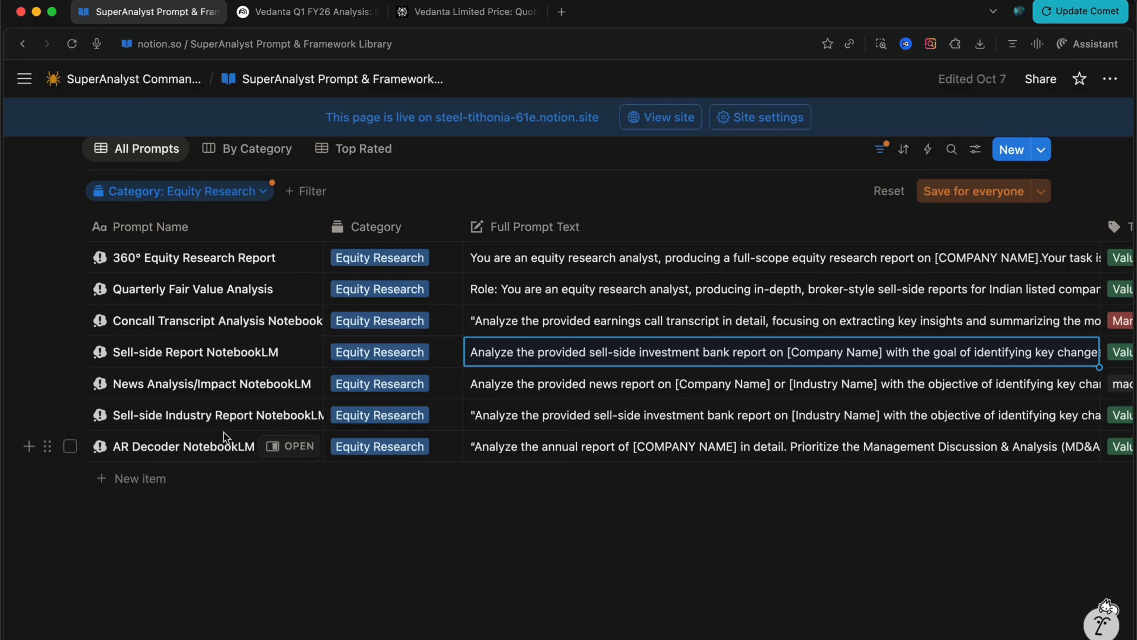
View the full text of the Sell-side Industry Report NotebookLM prompt and its Industry Name placeholder, and close it.
click(548, 418)
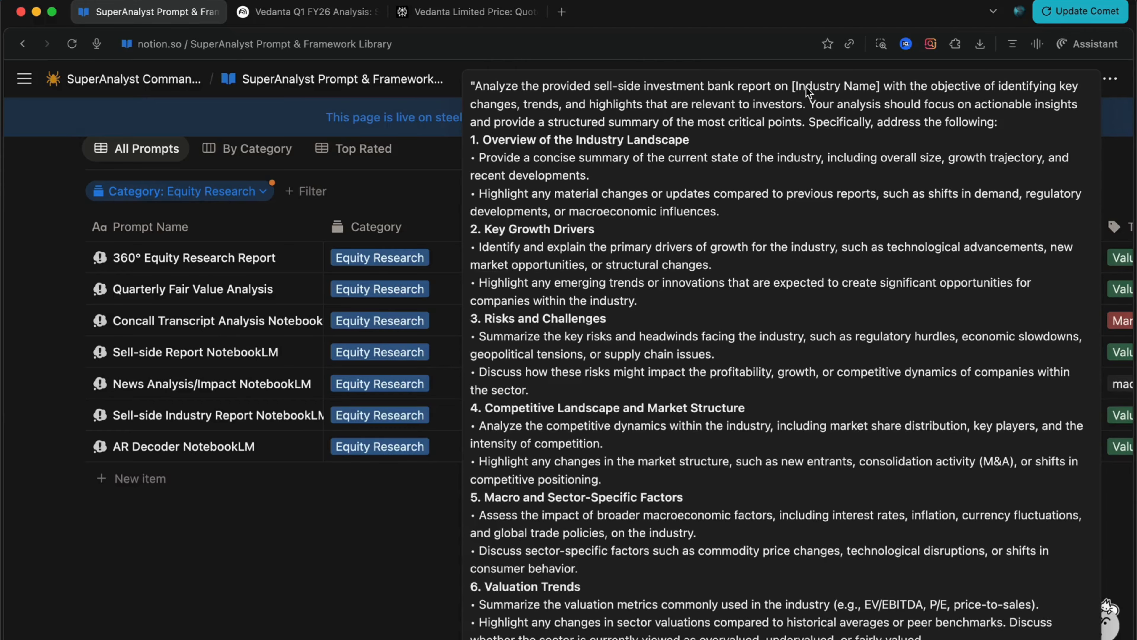
drag(796, 87, 876, 95)
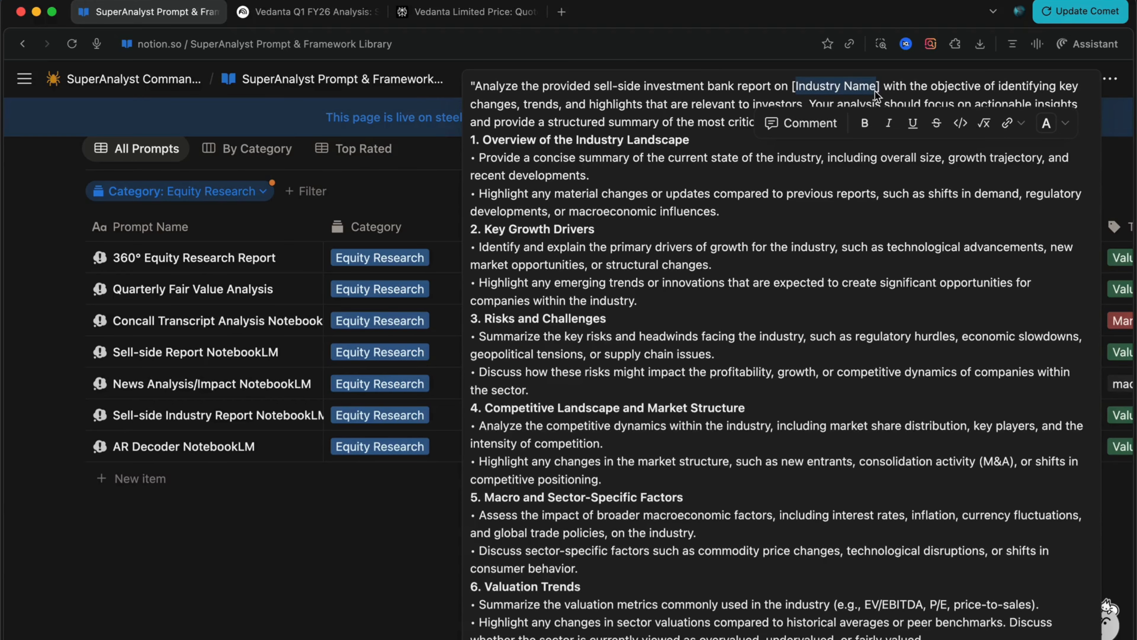
key(Escape)
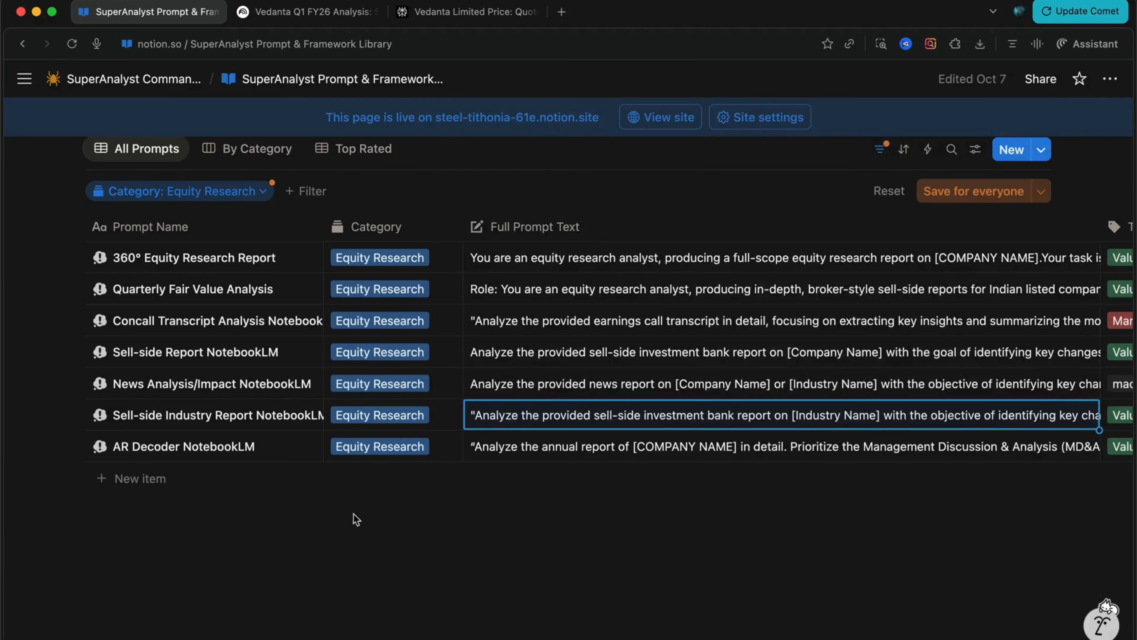
Change the prompt library's Category filter from Equity Research to Macro Analysis.
scroll(304, 424, up, 4)
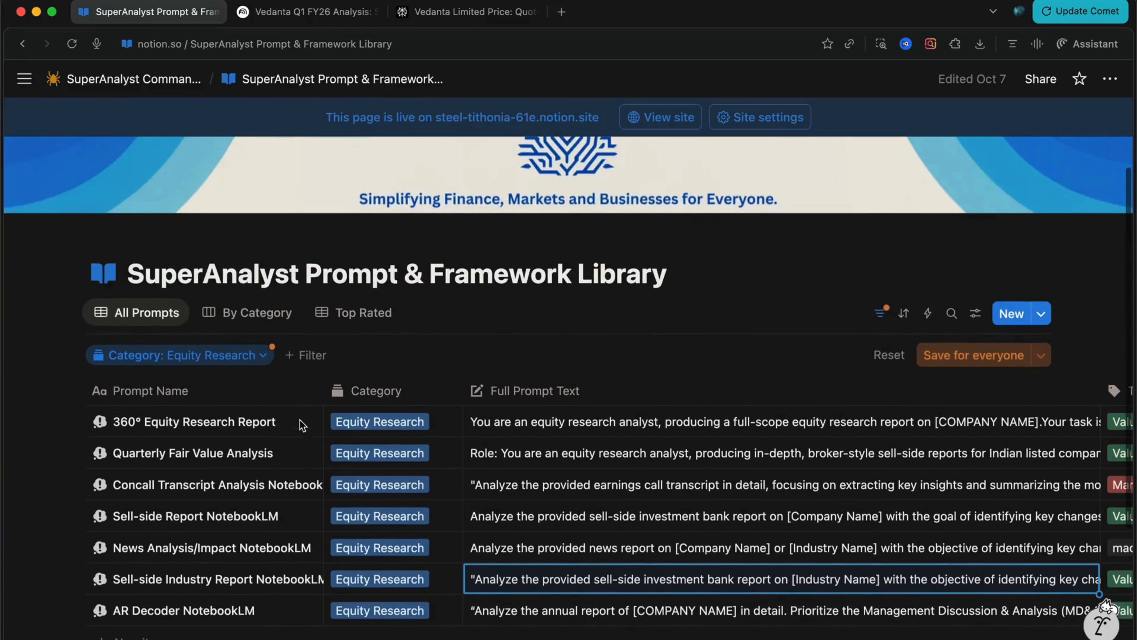
click(258, 359)
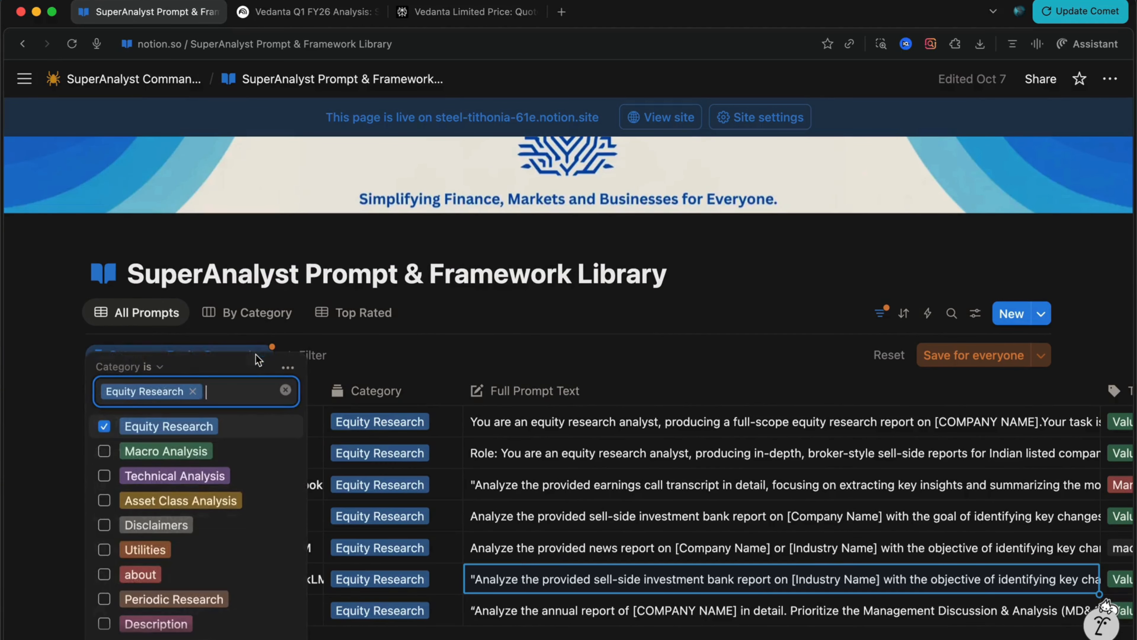
click(193, 391)
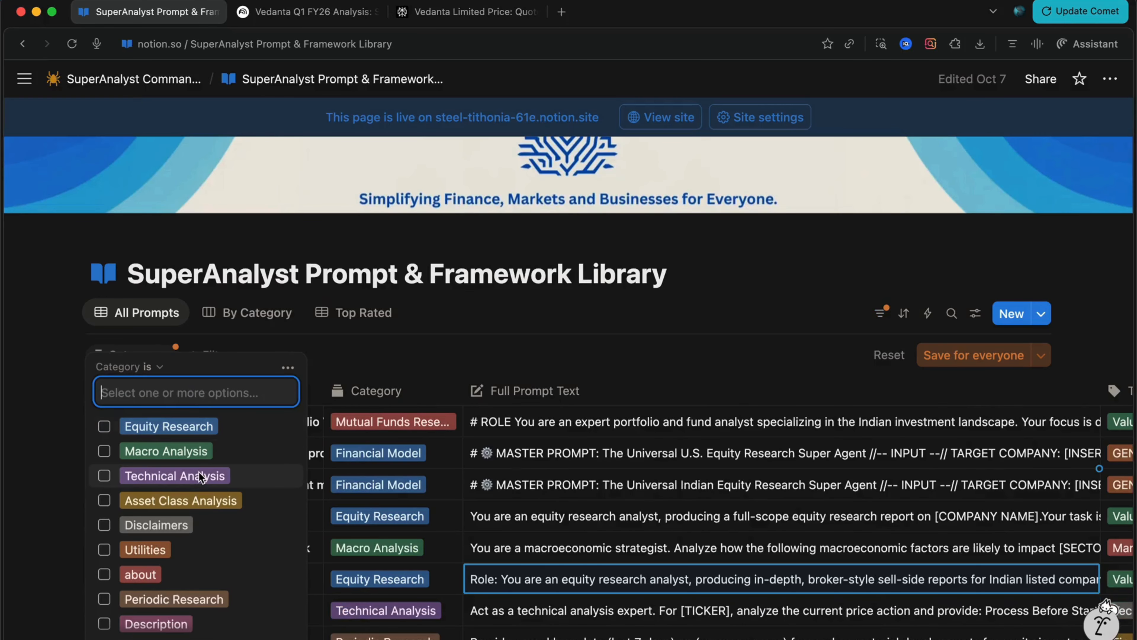
scroll(198, 472, down, 3)
scroll(128, 490, up, 3)
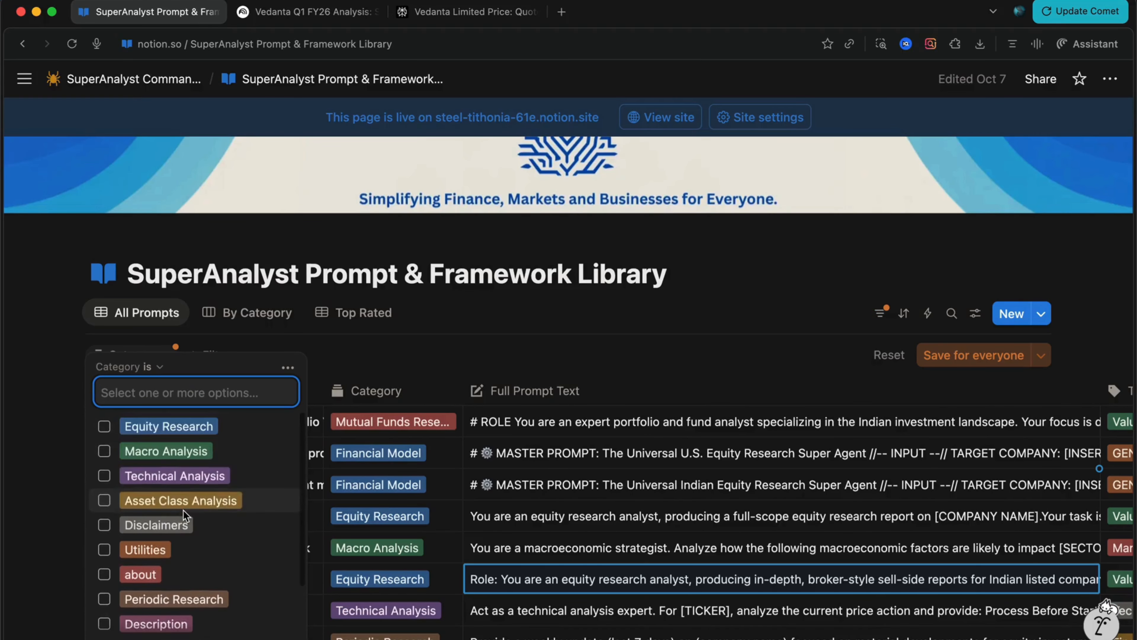
click(109, 453)
click(413, 547)
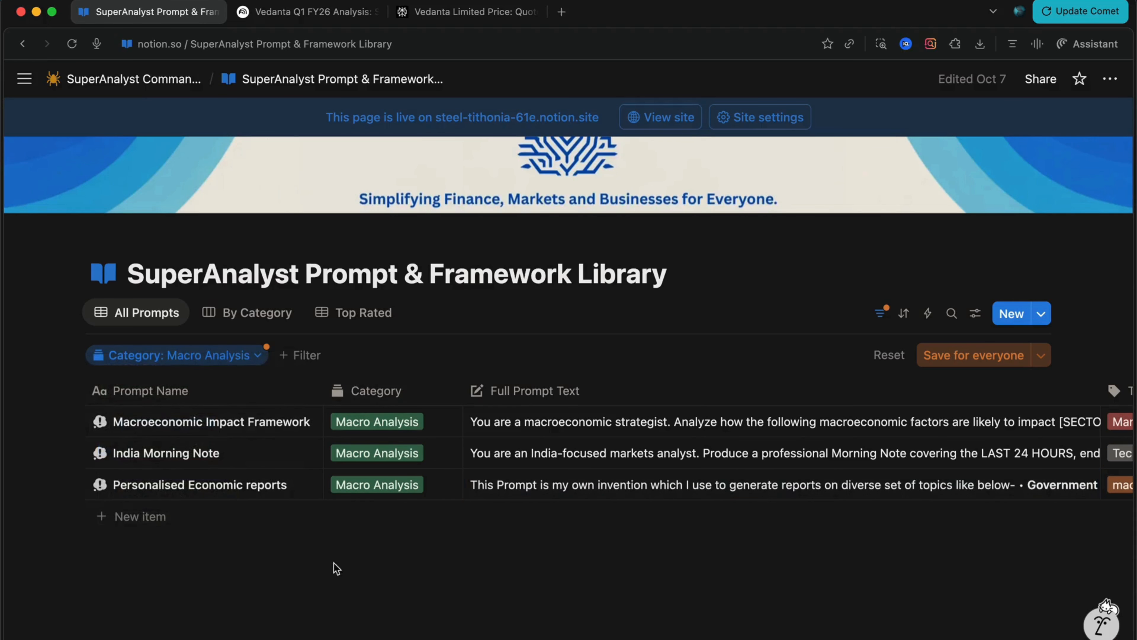
Read the full text of the India Morning Note prompt, noting its LAST 24 HOURS window, and close it.
scroll(331, 565, right, 2)
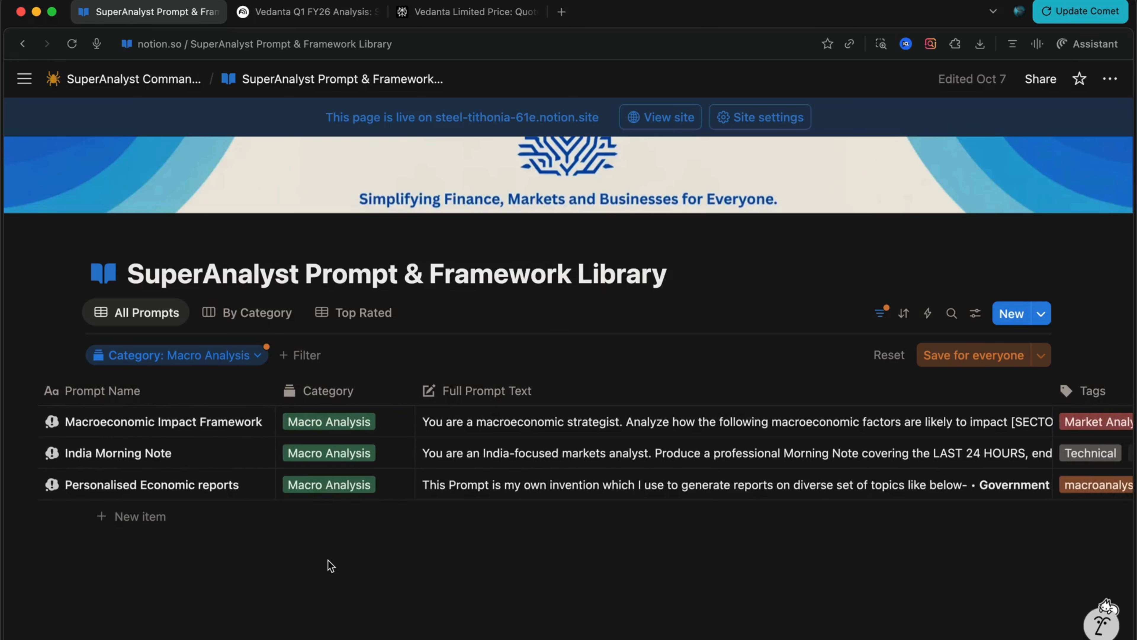
scroll(330, 565, right, 1)
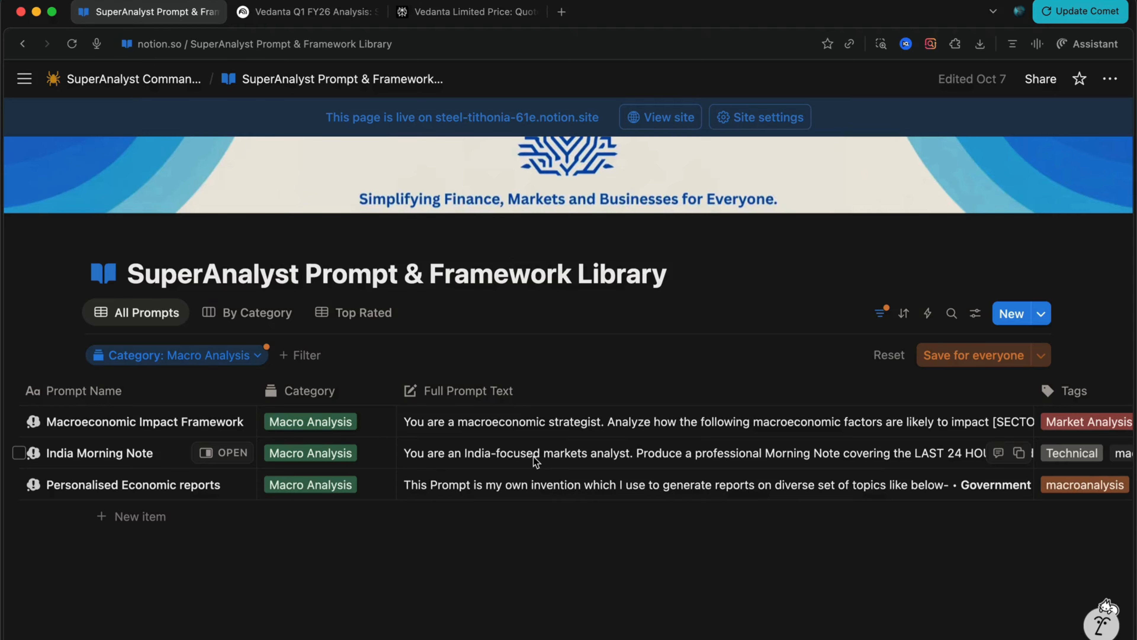
click(565, 459)
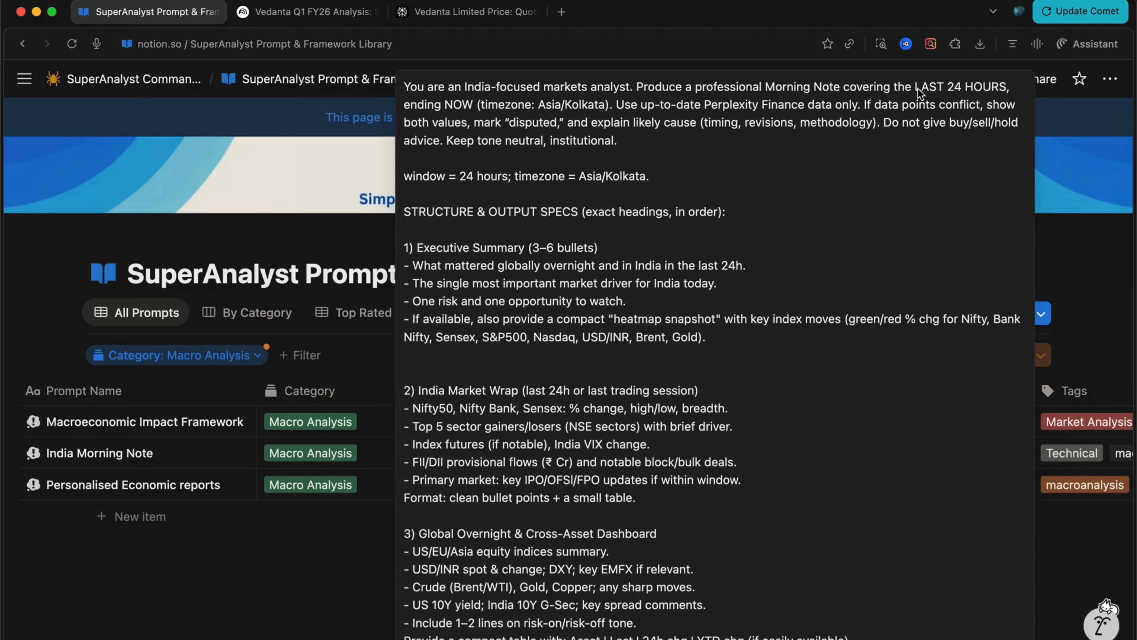
drag(915, 87, 1007, 95)
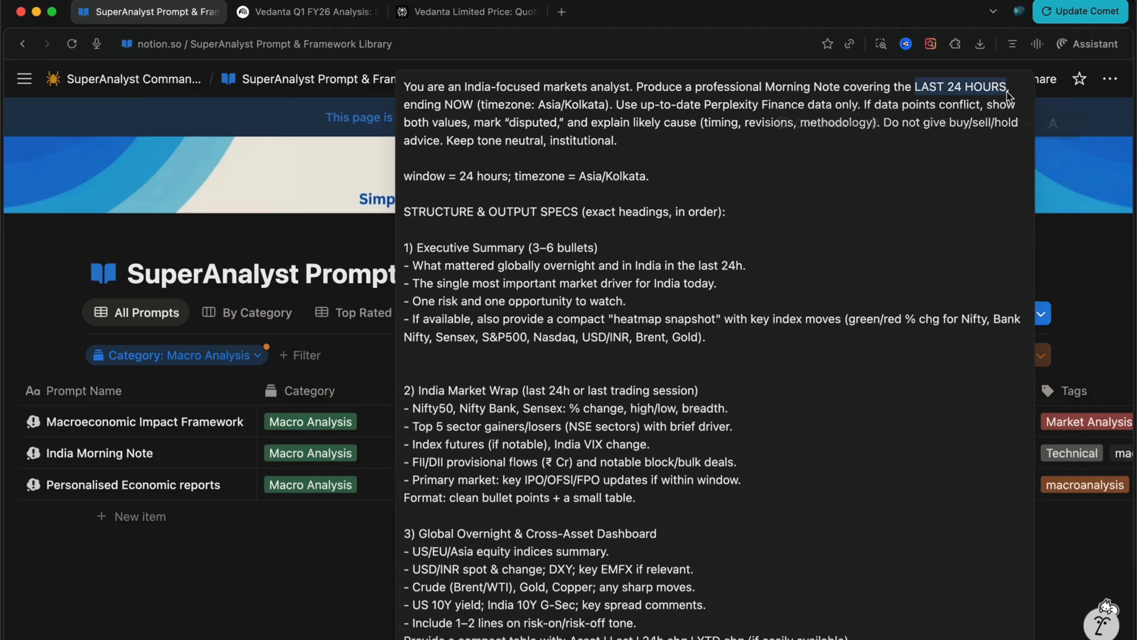
scroll(729, 377, down, 15)
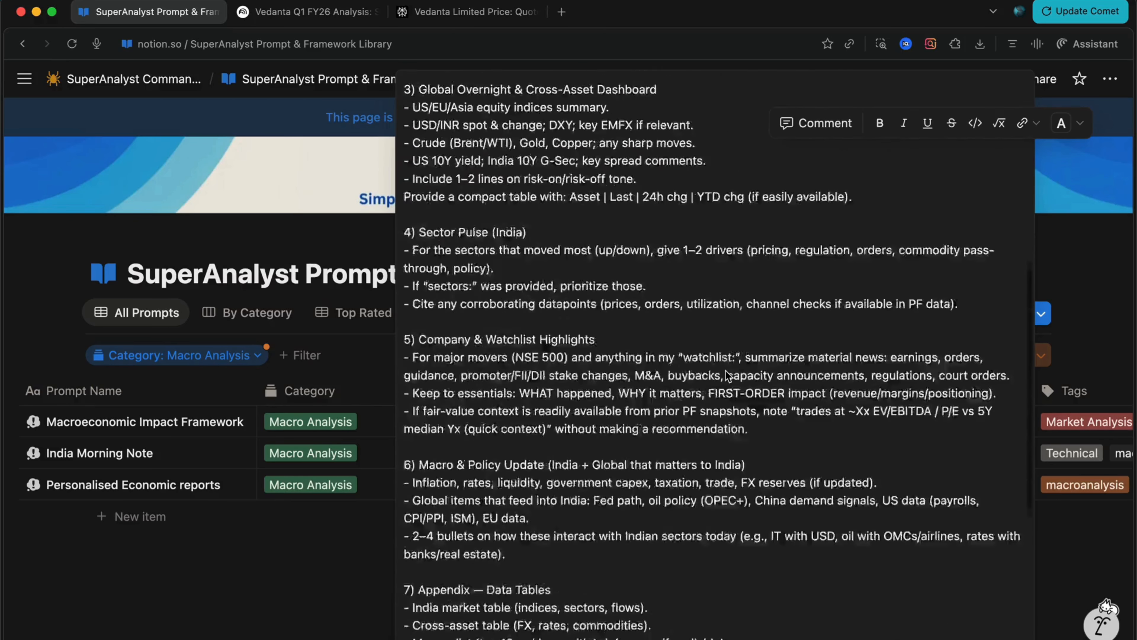
click(321, 568)
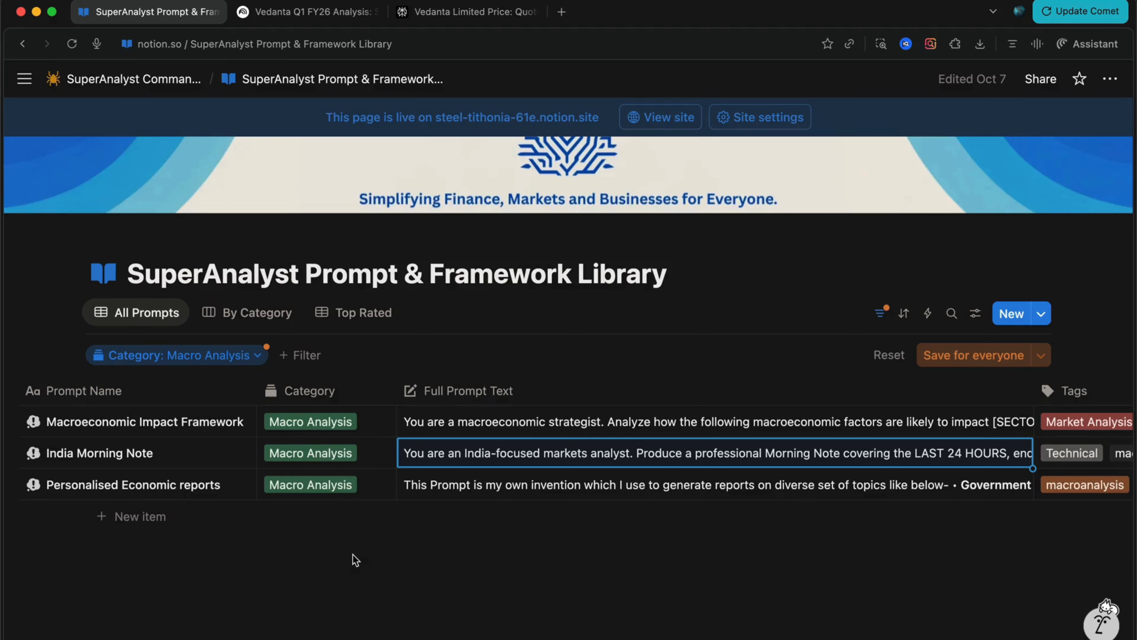
Change the prompt library's Category filter from Macro Analysis to Periodic Research.
click(219, 355)
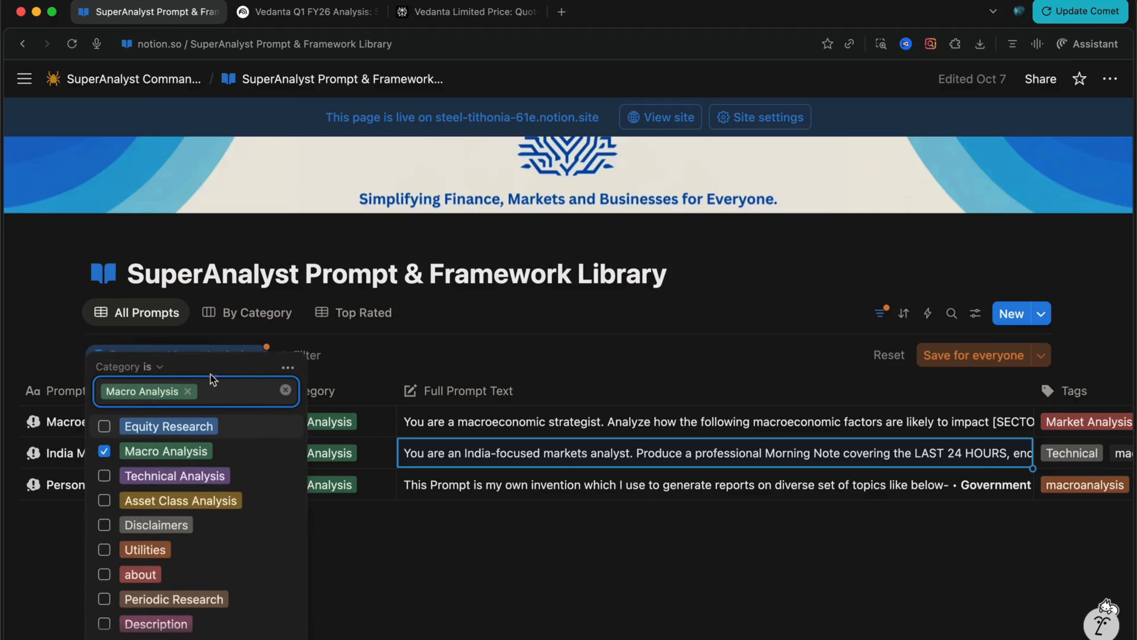
click(188, 392)
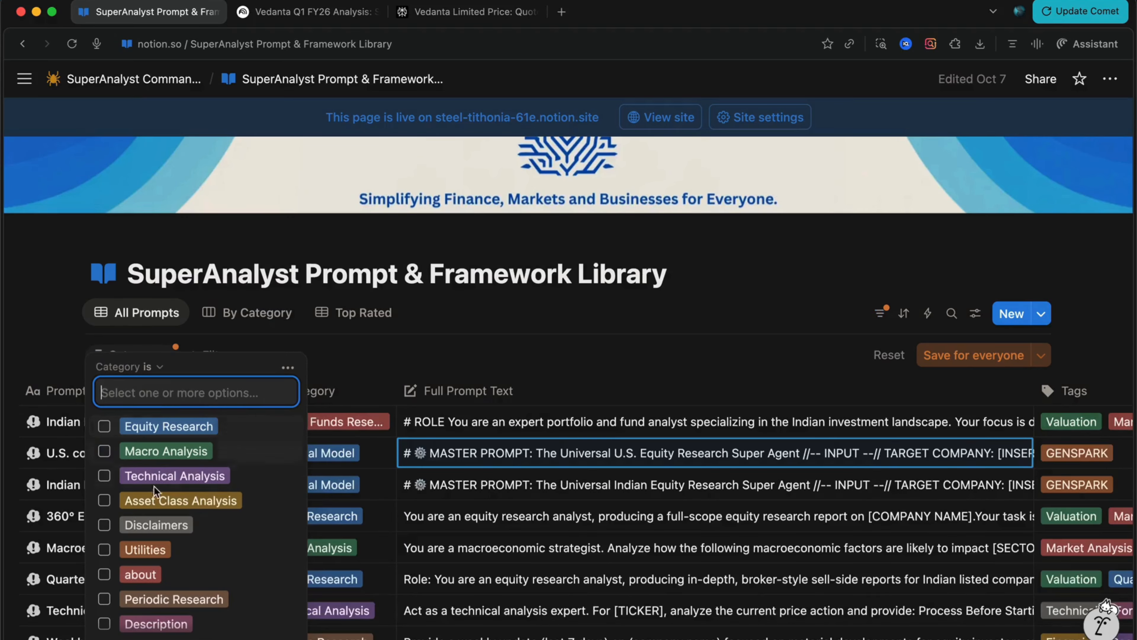
scroll(152, 552, down, 3)
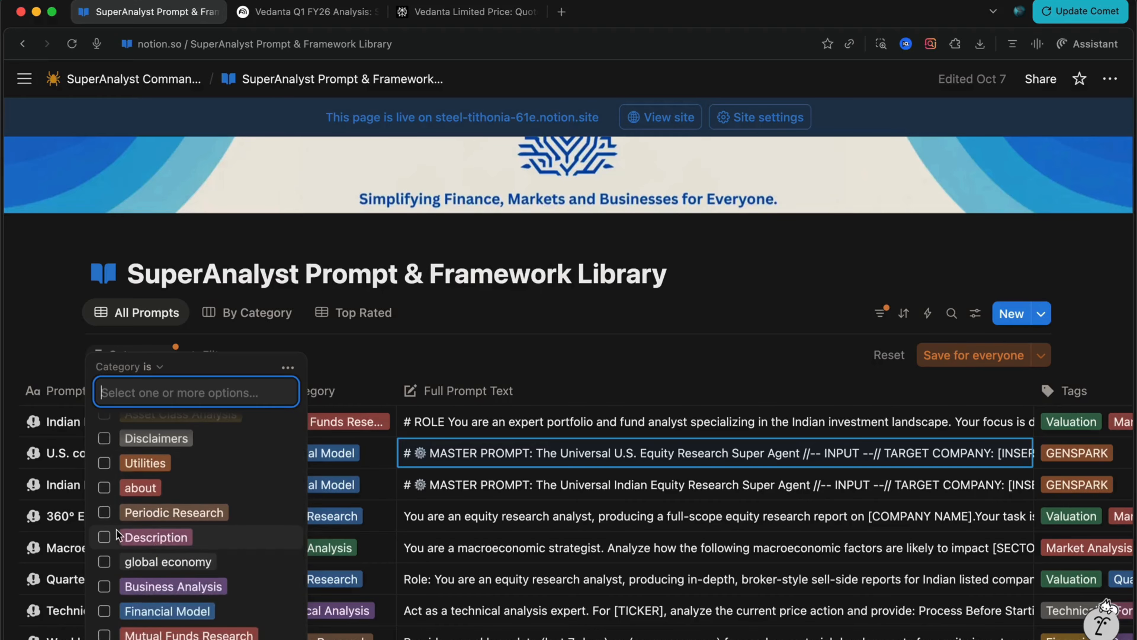
click(104, 512)
click(528, 522)
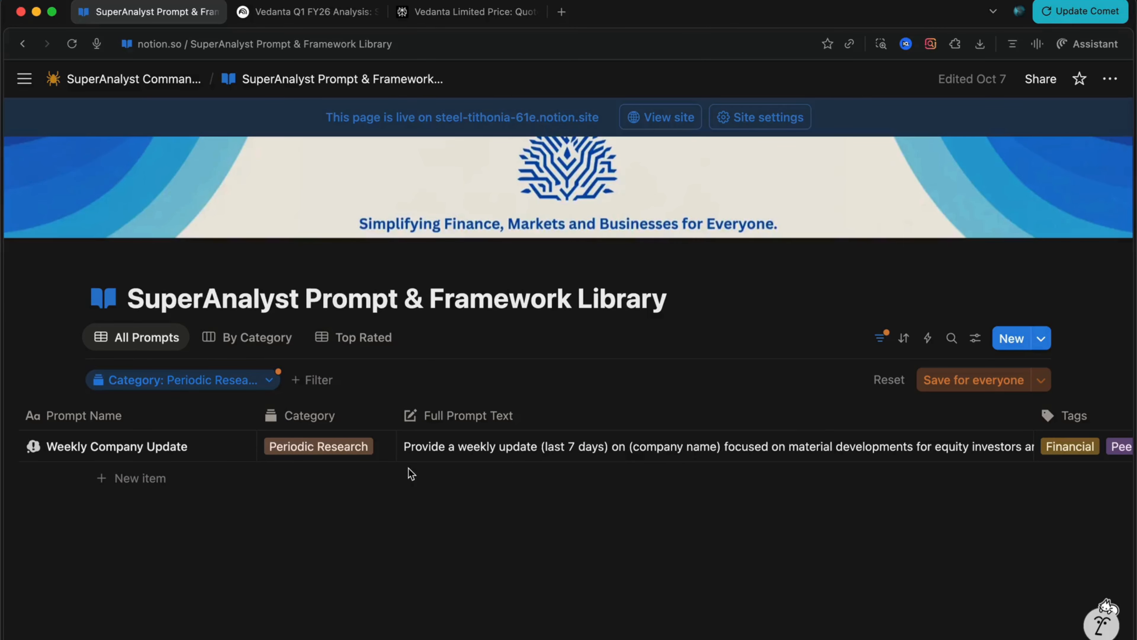
Read the full text of the Weekly Company Update prompt, noting its last 7 days window and company name placeholder, and close it.
click(457, 447)
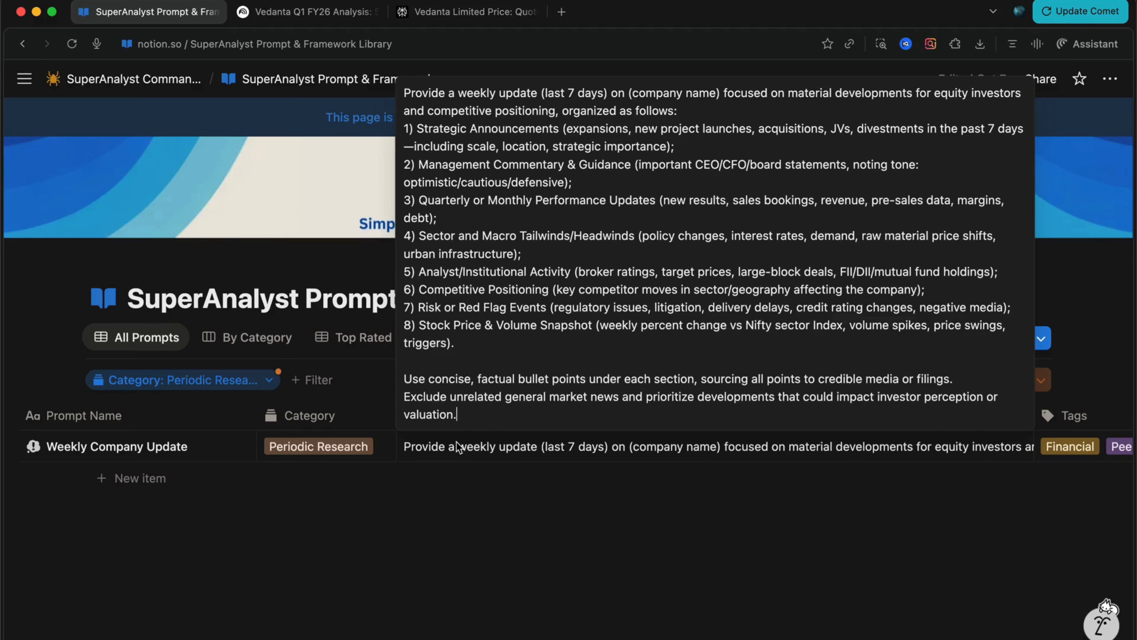
click(633, 94)
drag(634, 95, 714, 99)
drag(545, 95, 602, 99)
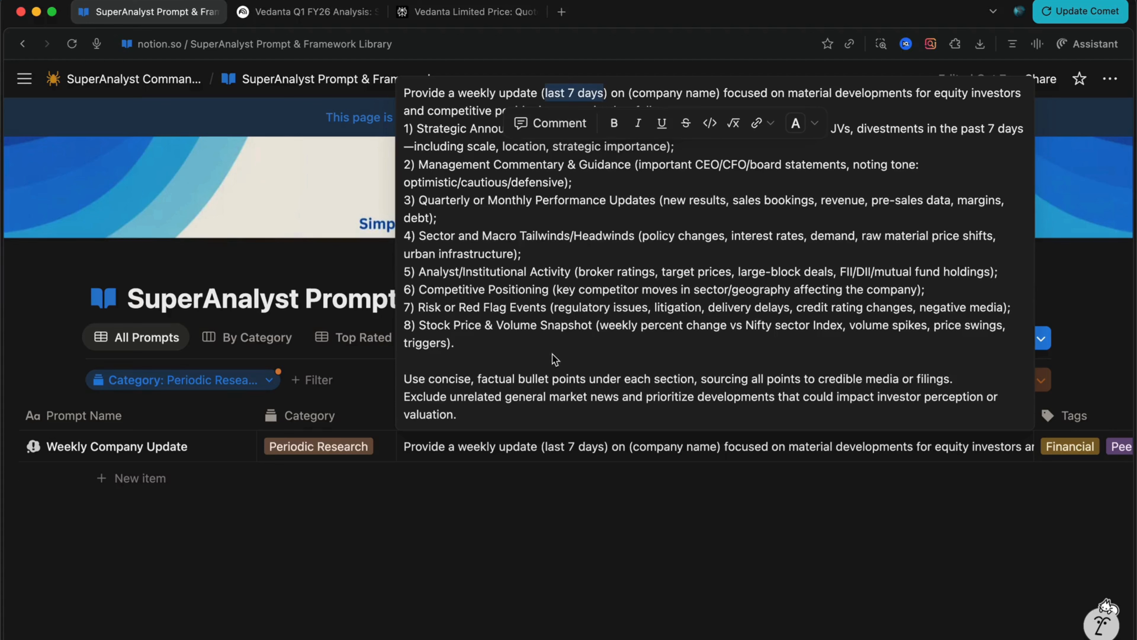
click(582, 310)
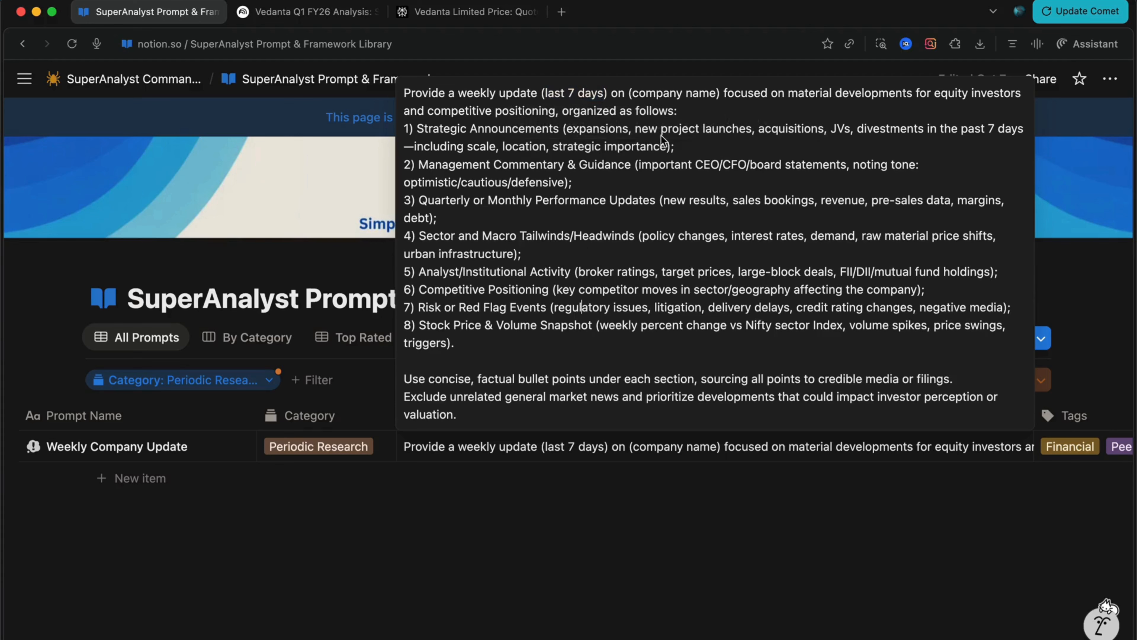
click(632, 94)
mouse_move(632, 94)
mouse_down()
mouse_move(718, 95)
mouse_move(631, 97)
mouse_up()
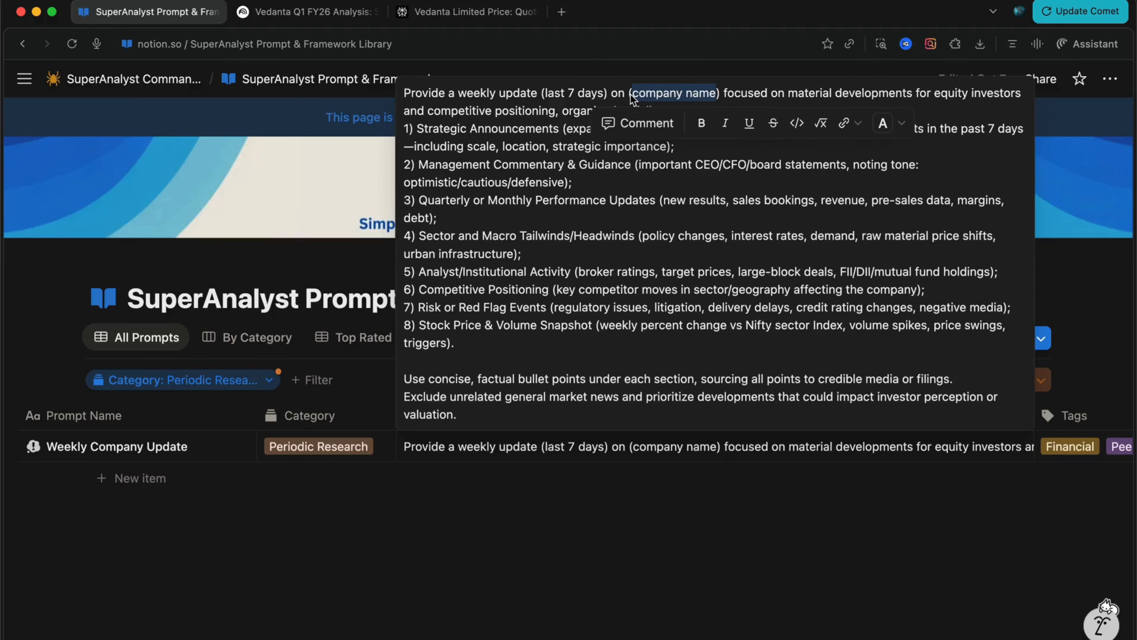
click(565, 517)
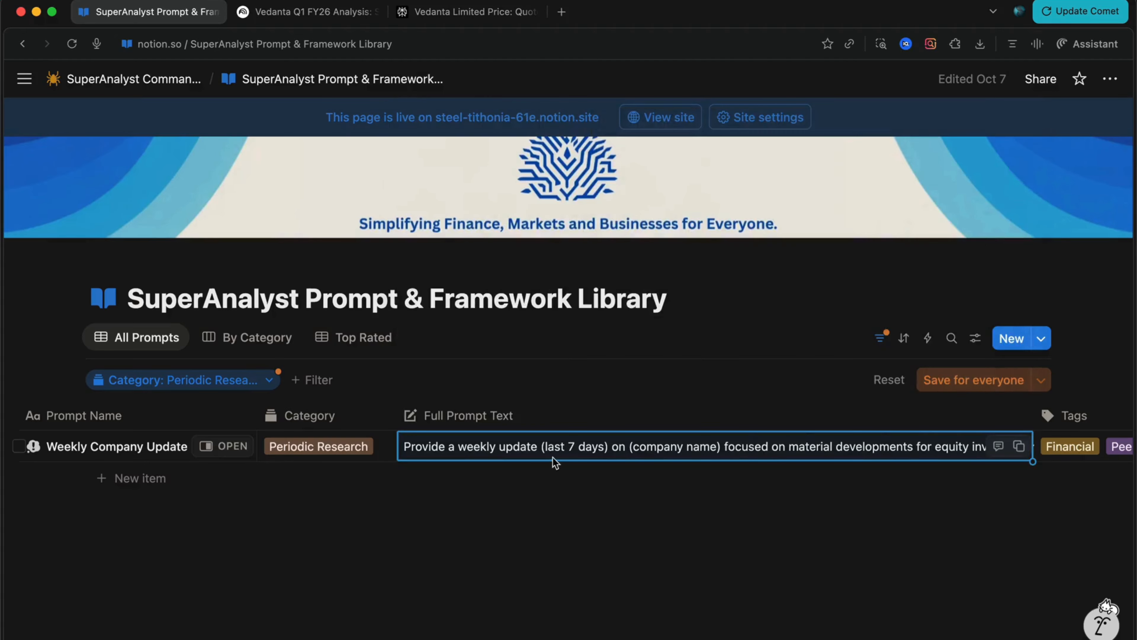
Copy the Weekly Company Update prompt text and open the account's Tasks page in Perplexity from the Command Centre's Perplexity Finance link.
click(1016, 447)
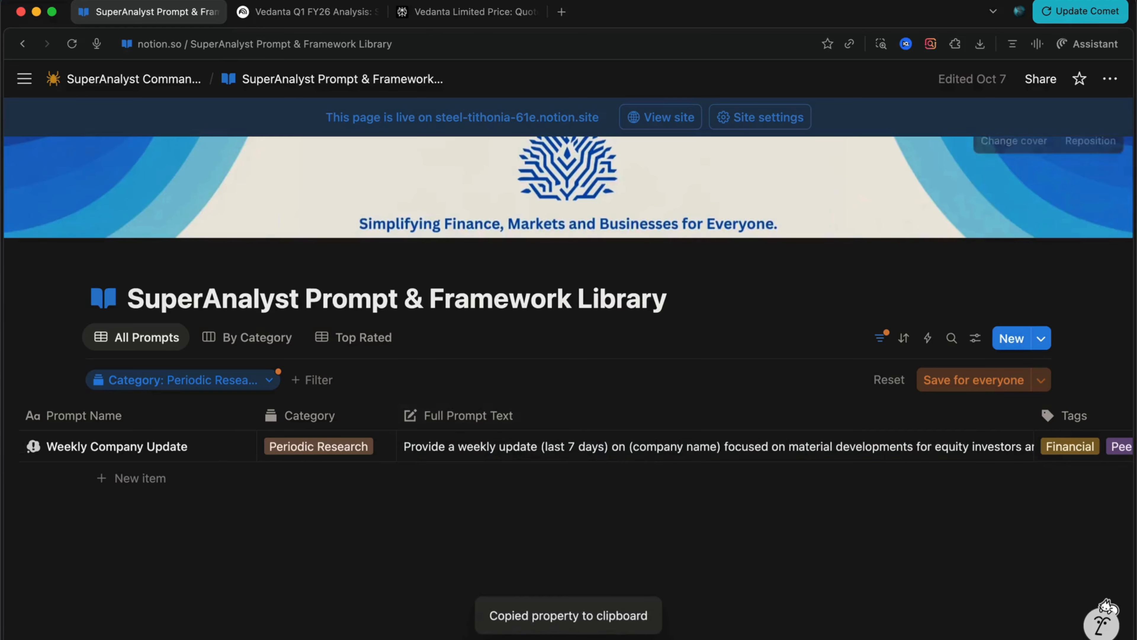
click(150, 77)
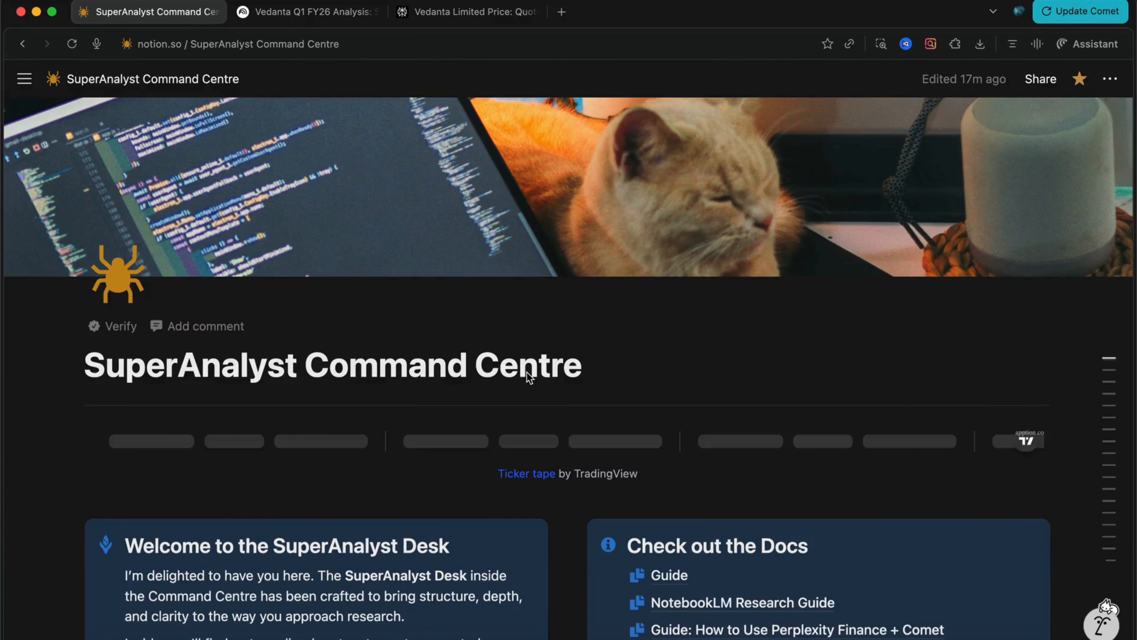
scroll(529, 377, down, 15)
click(703, 348)
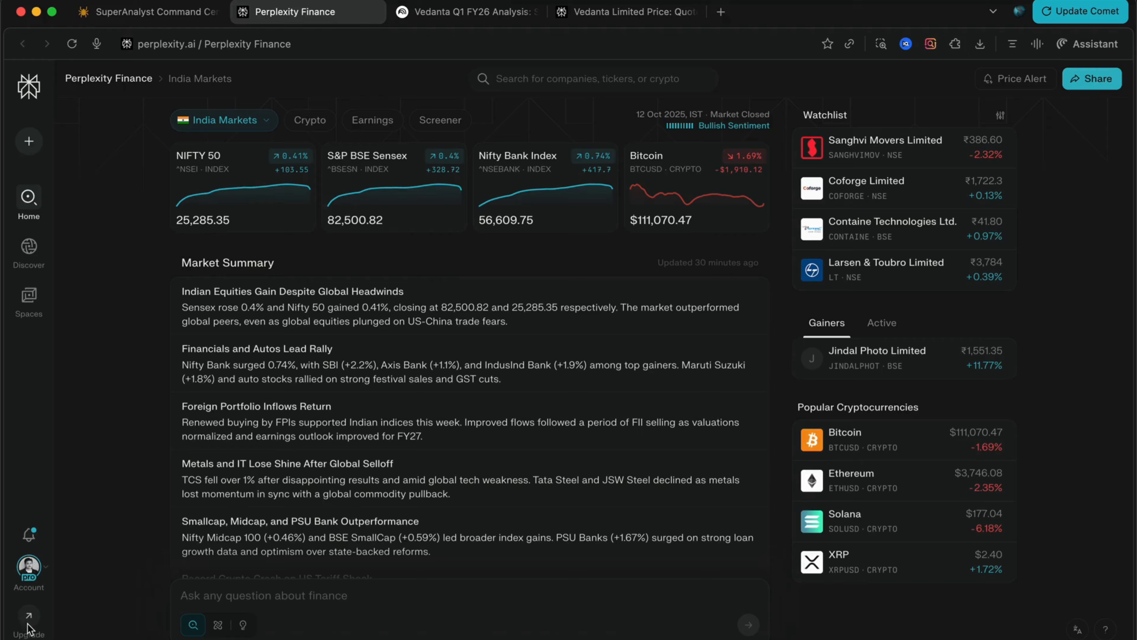
click(28, 567)
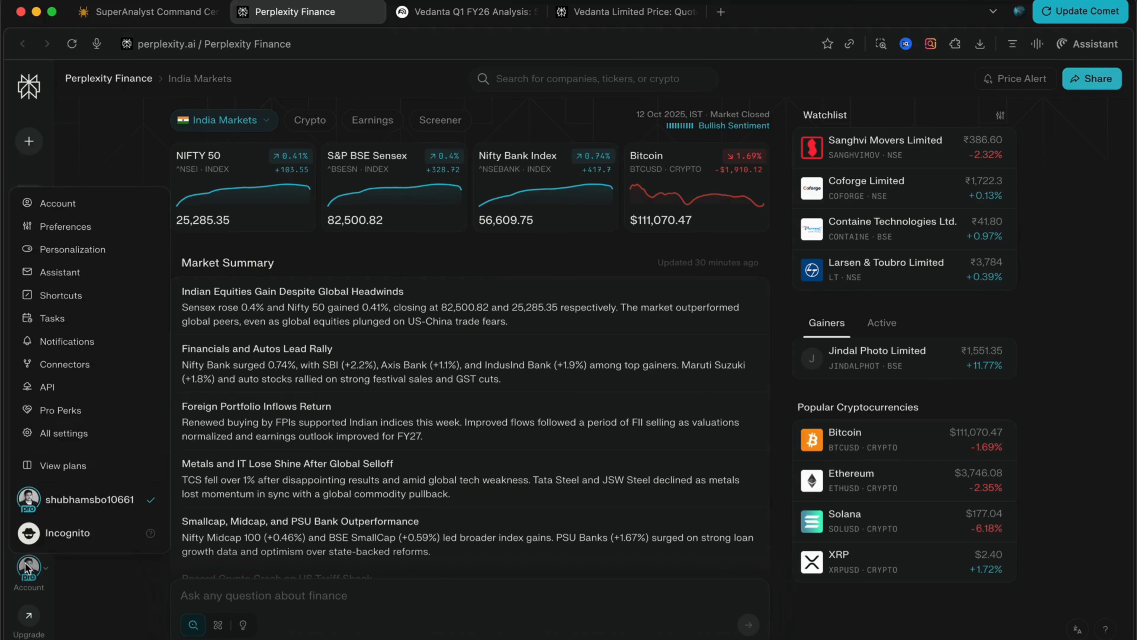
click(53, 322)
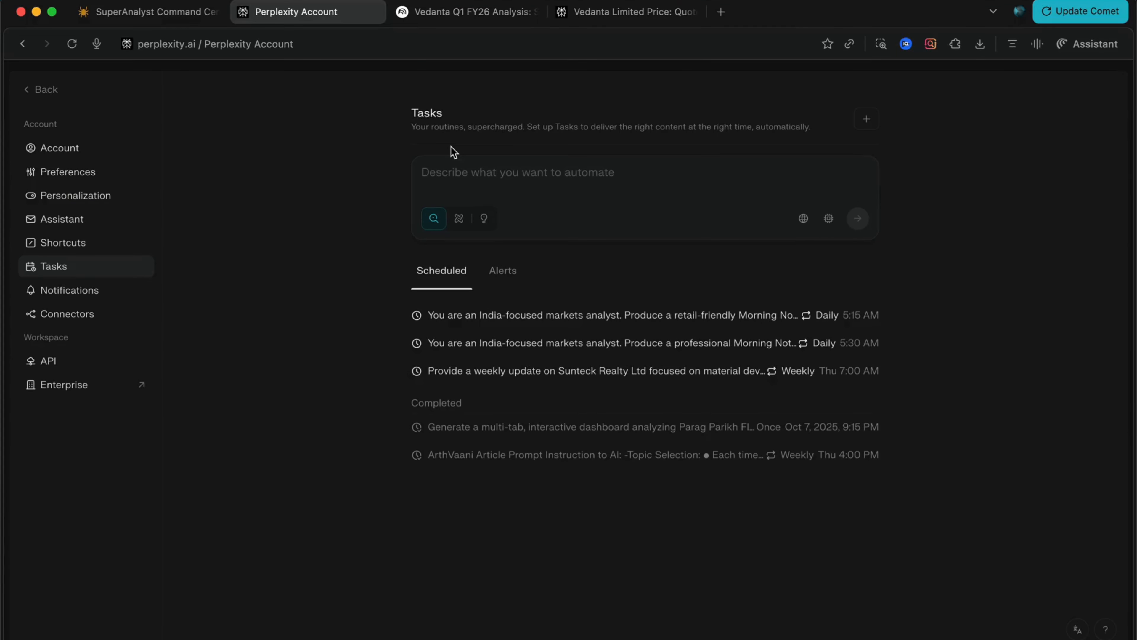
Start a new scheduled task in Perplexity and paste the copied weekly update prompt as its instructions.
click(865, 120)
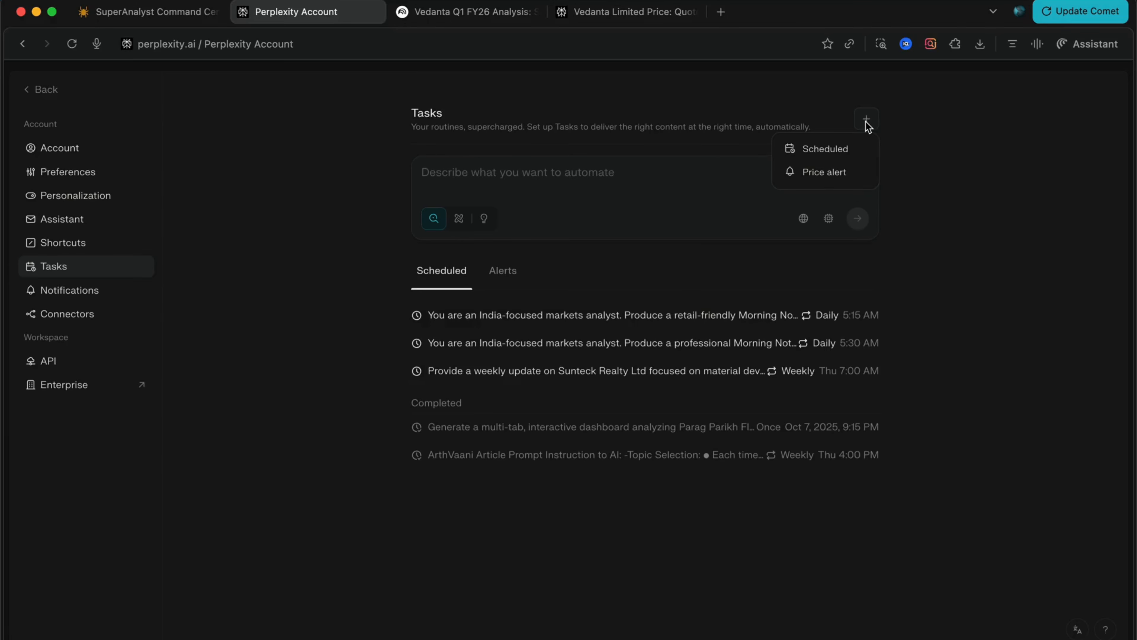
click(814, 154)
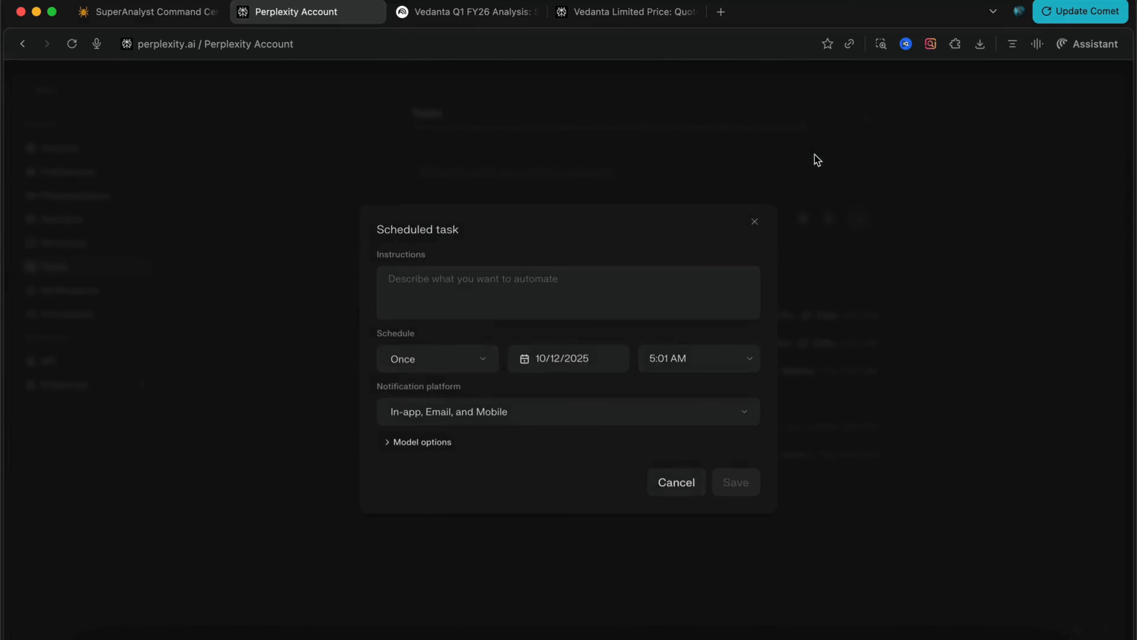
click(426, 299)
key(super+v)
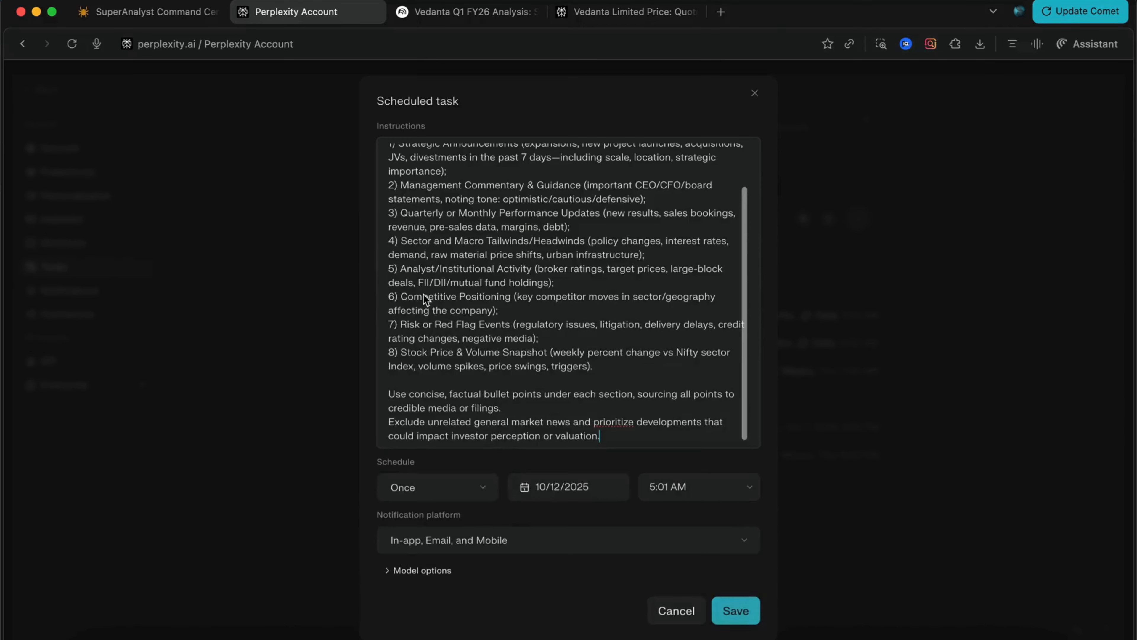
scroll(513, 275, up, 5)
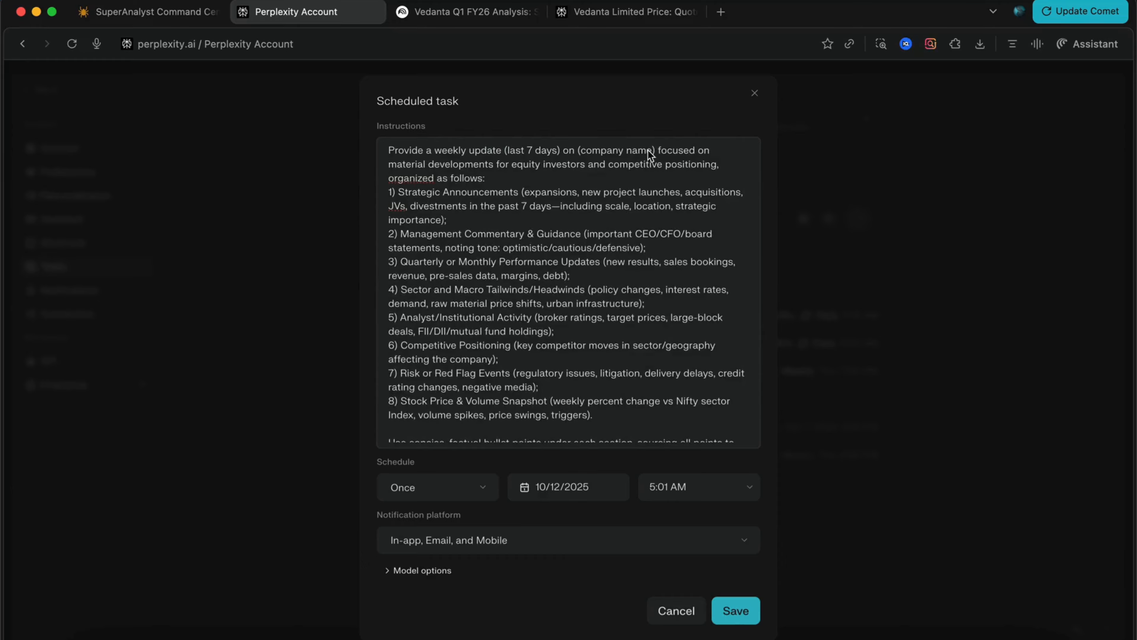
Replace the company name placeholder in the task's instructions with "vedanta".
key(BackSpace)
key(BackSpace)
key(BackSpace)
key(BackSpace)
key(BackSpace)
key(BackSpace)
key(BackSpace)
key(BackSpace)
key(BackSpace)
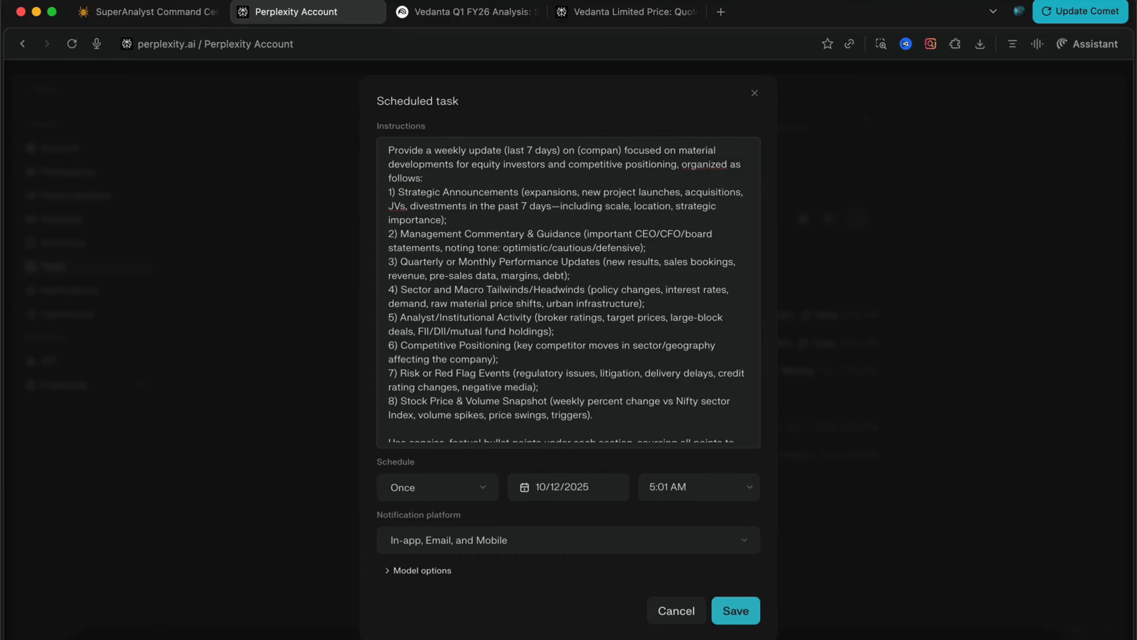
key(BackSpace)
key(BackSpace)
key(BackSpace)
text(ved)
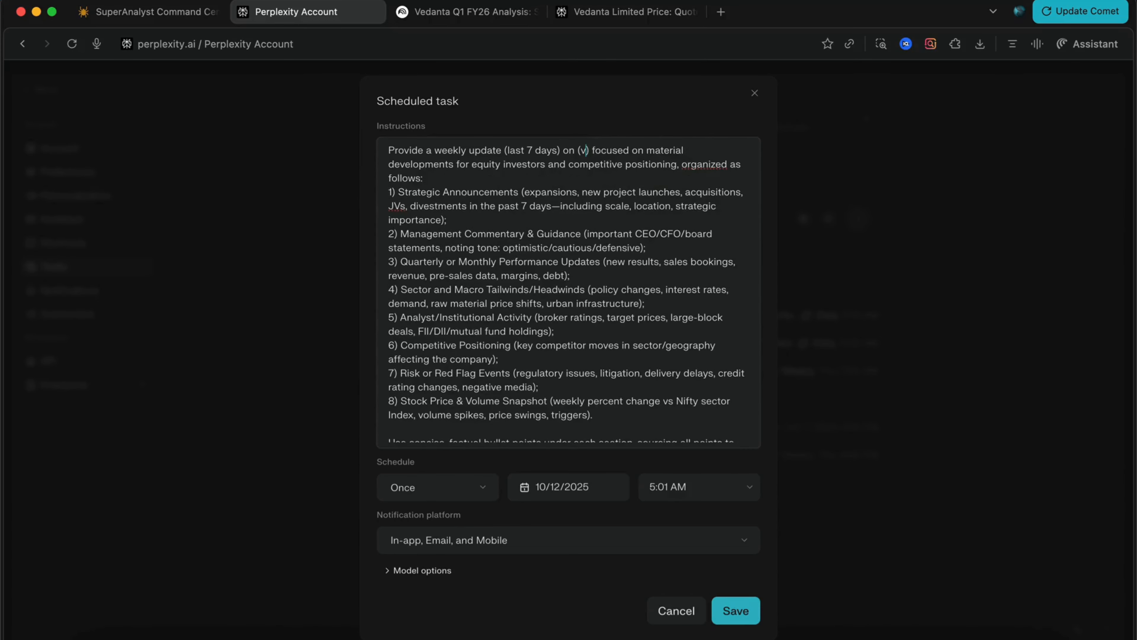
text(anta)
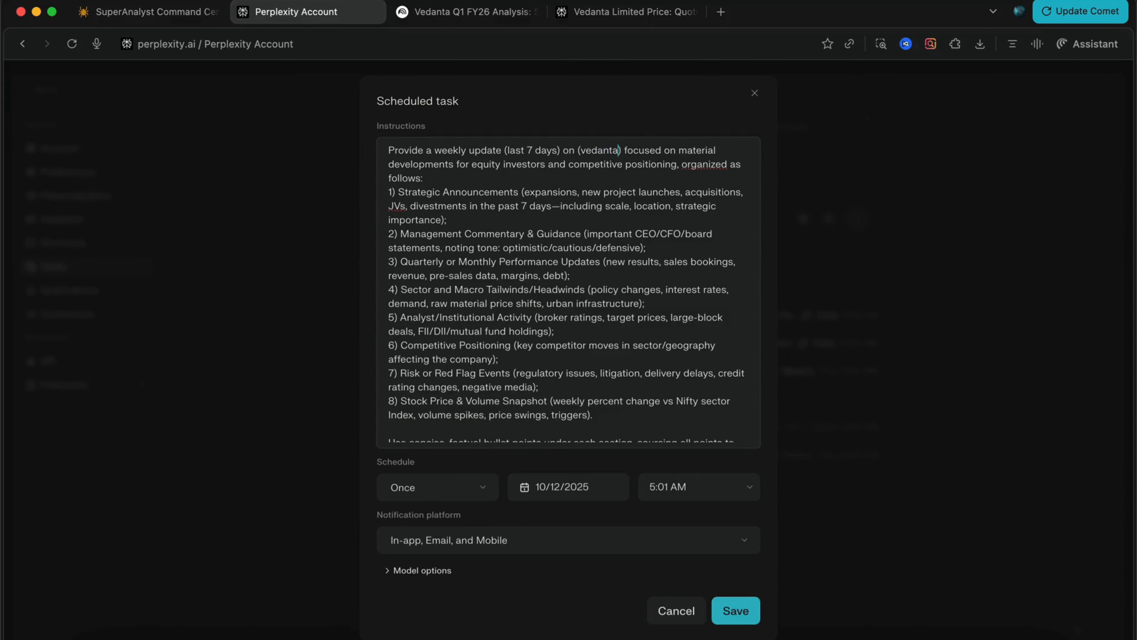
Set the task's schedule to Weekly at 7:00 AM.
scroll(615, 254, down, 3)
click(472, 496)
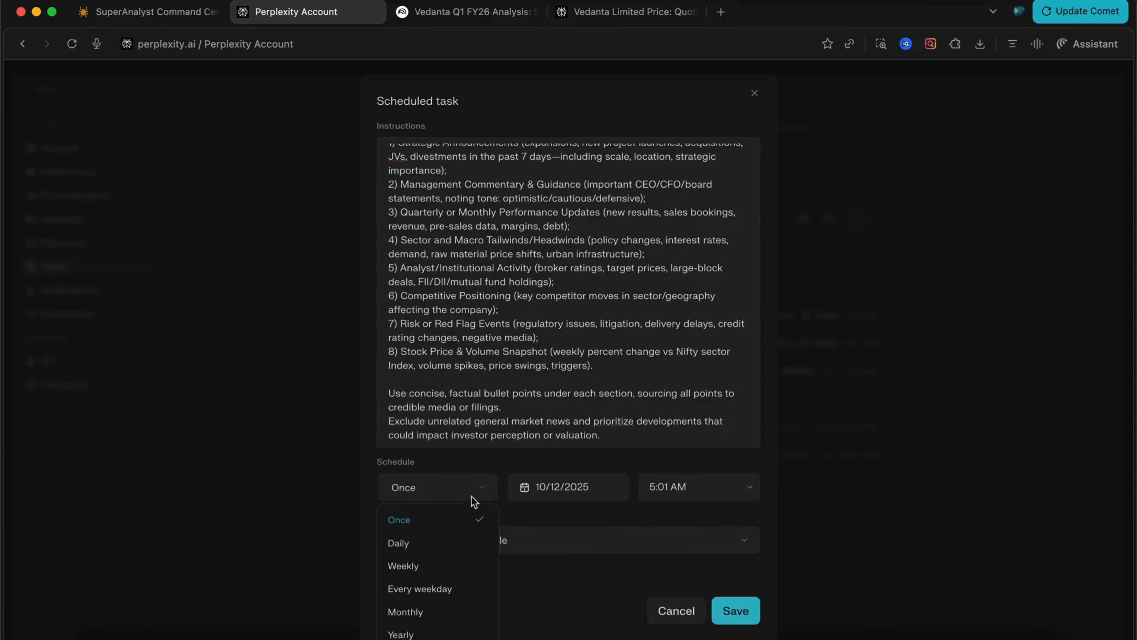
click(428, 567)
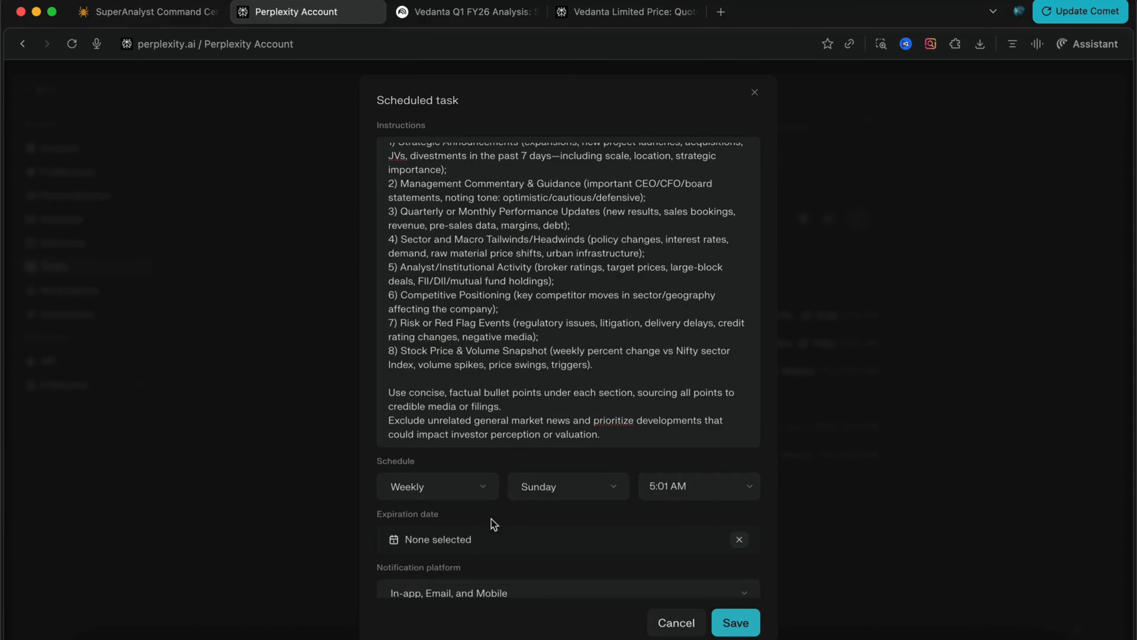
click(676, 496)
scroll(684, 417, down, 5)
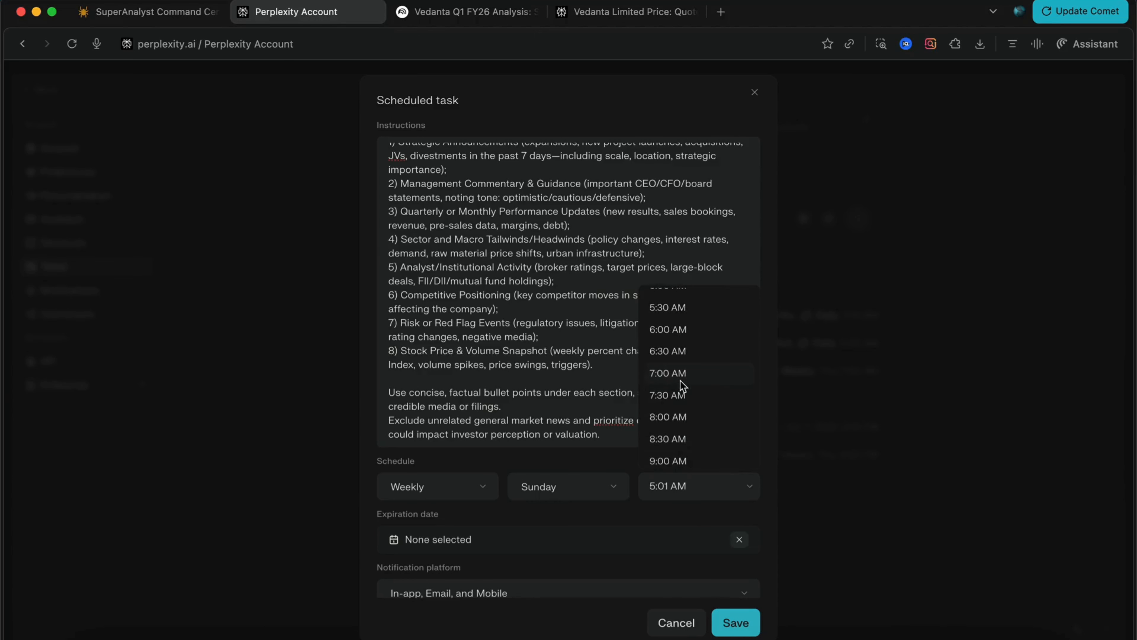
click(681, 377)
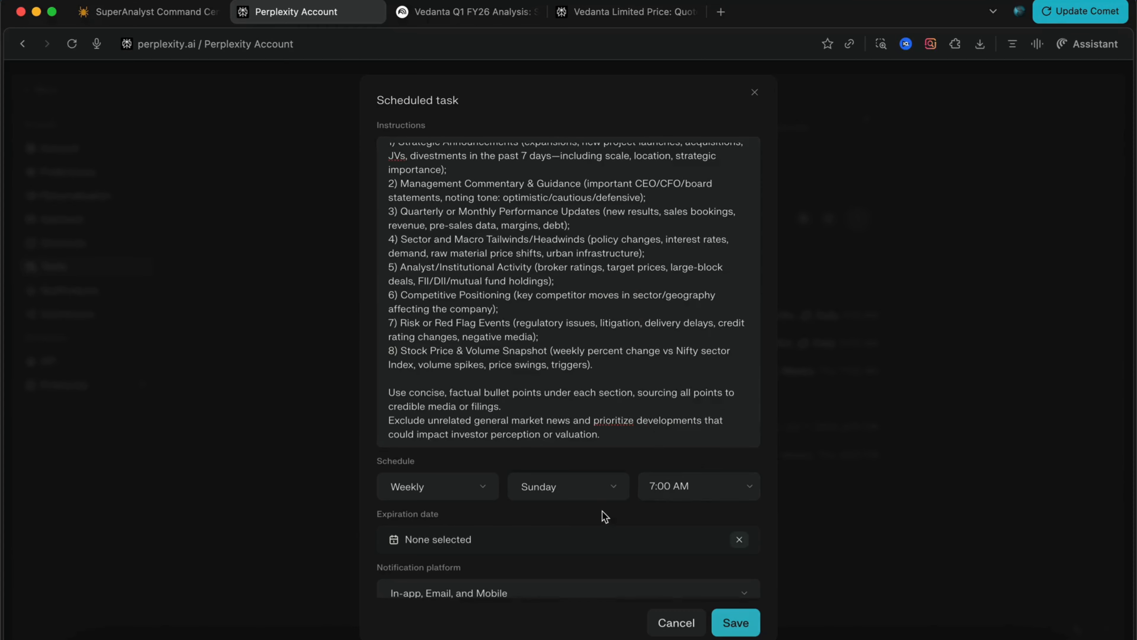
Review the scheduled task's settings and instructions, and close the task form without saving.
scroll(604, 516, down, 2)
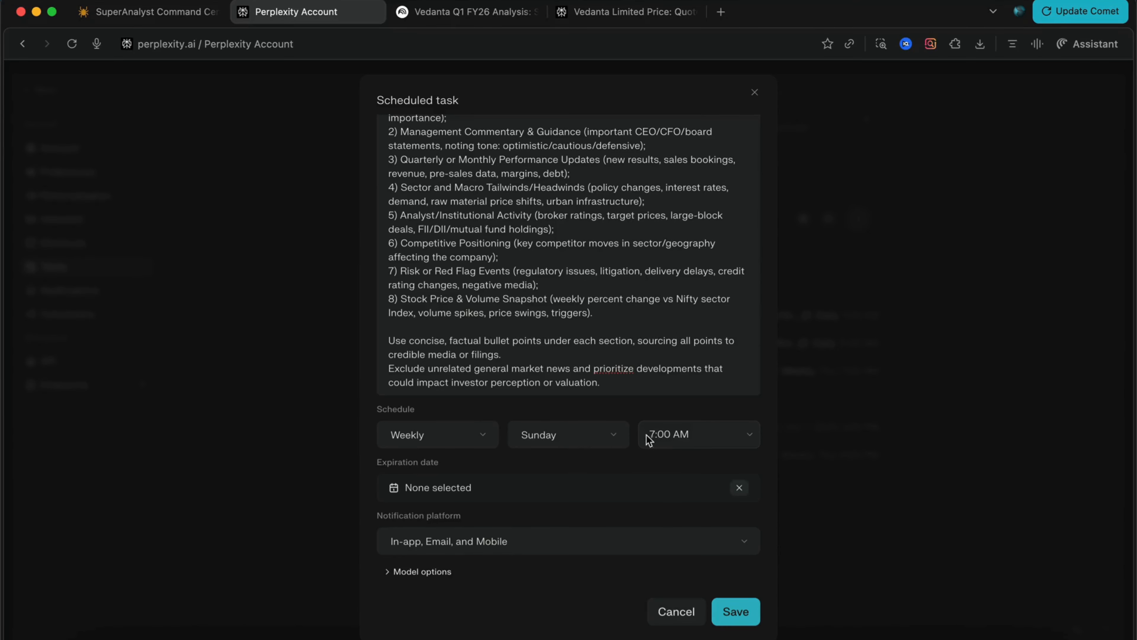
scroll(612, 349, up, 2)
scroll(612, 348, up, 3)
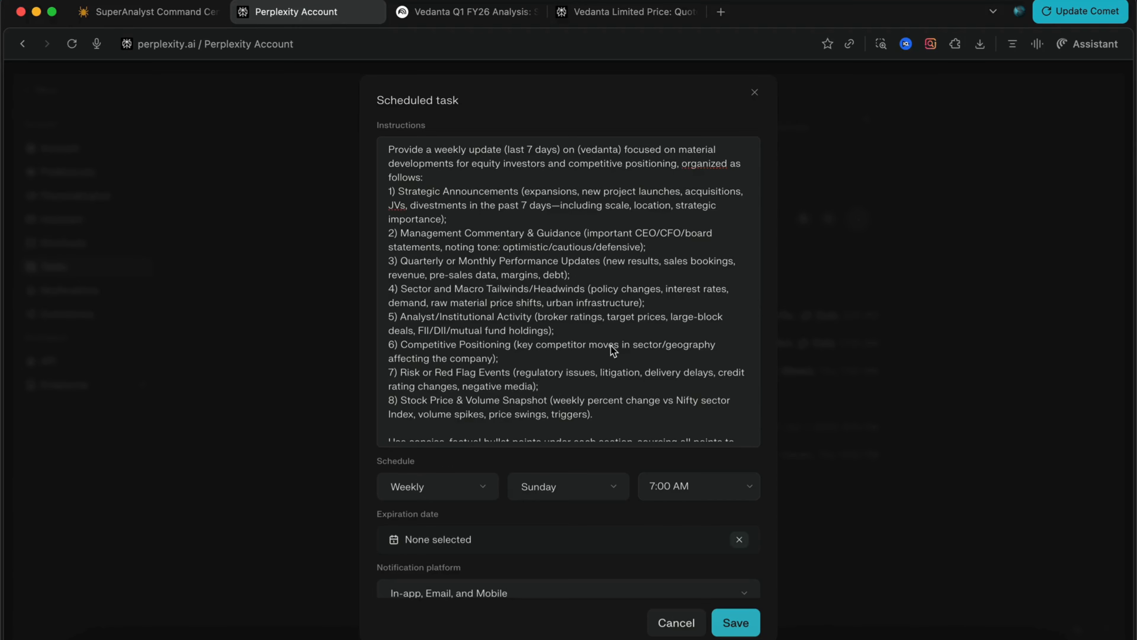
click(754, 93)
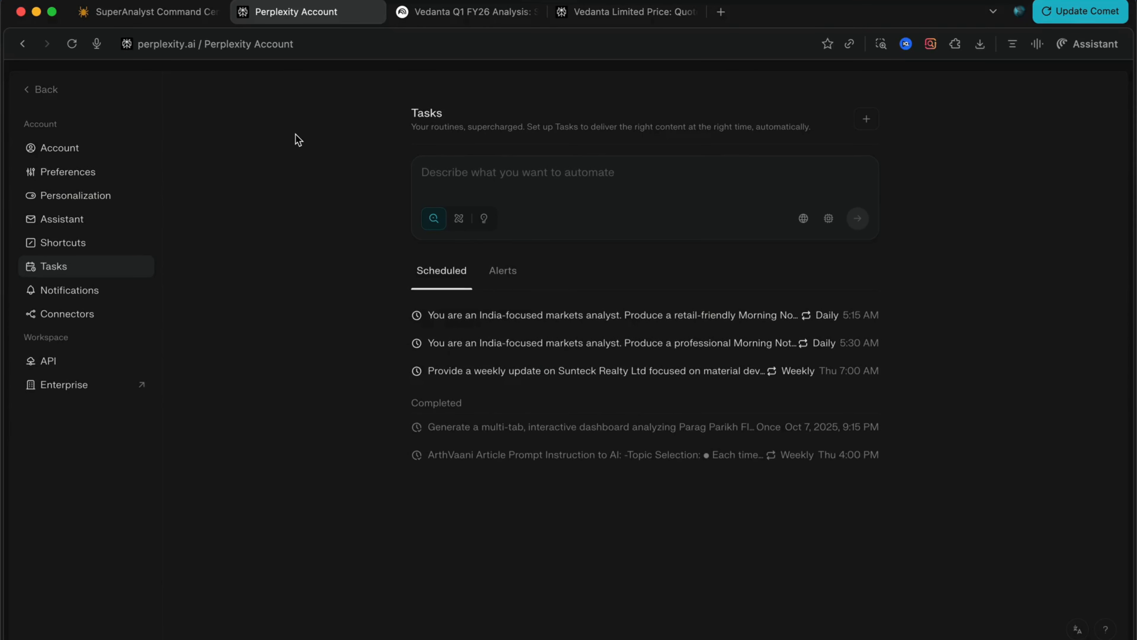
Return to the SuperAnalyst Command Centre in Notion, briefly viewing the Vedanta Q1 FY26 Analysis notebook in NotebookLM.
key(ctrl+shift+Tab)
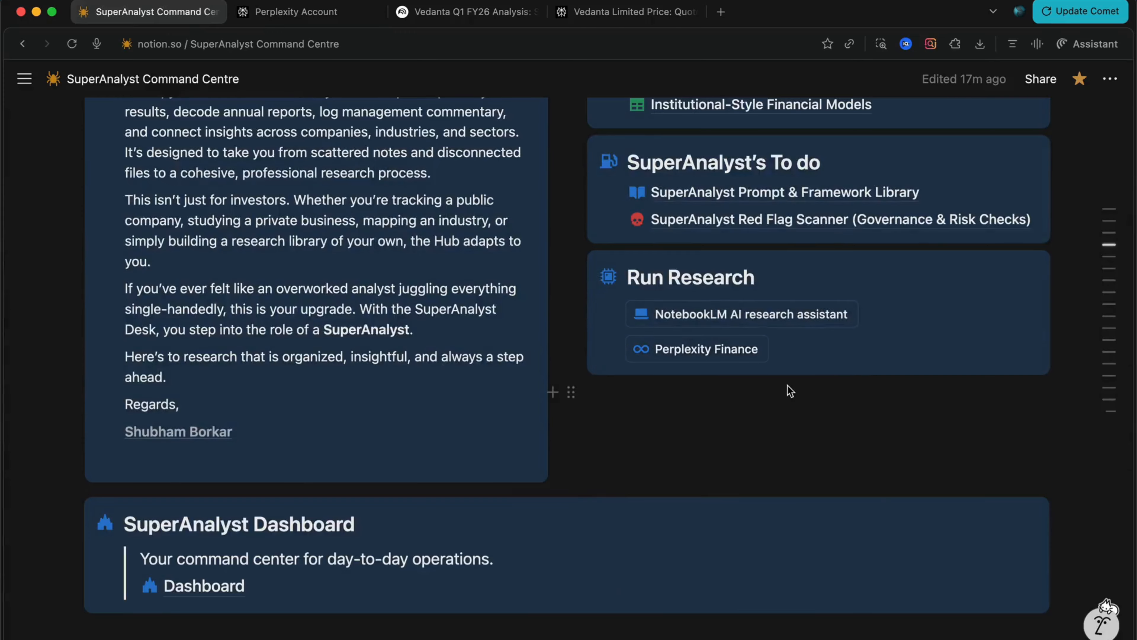
scroll(790, 391, up, 5)
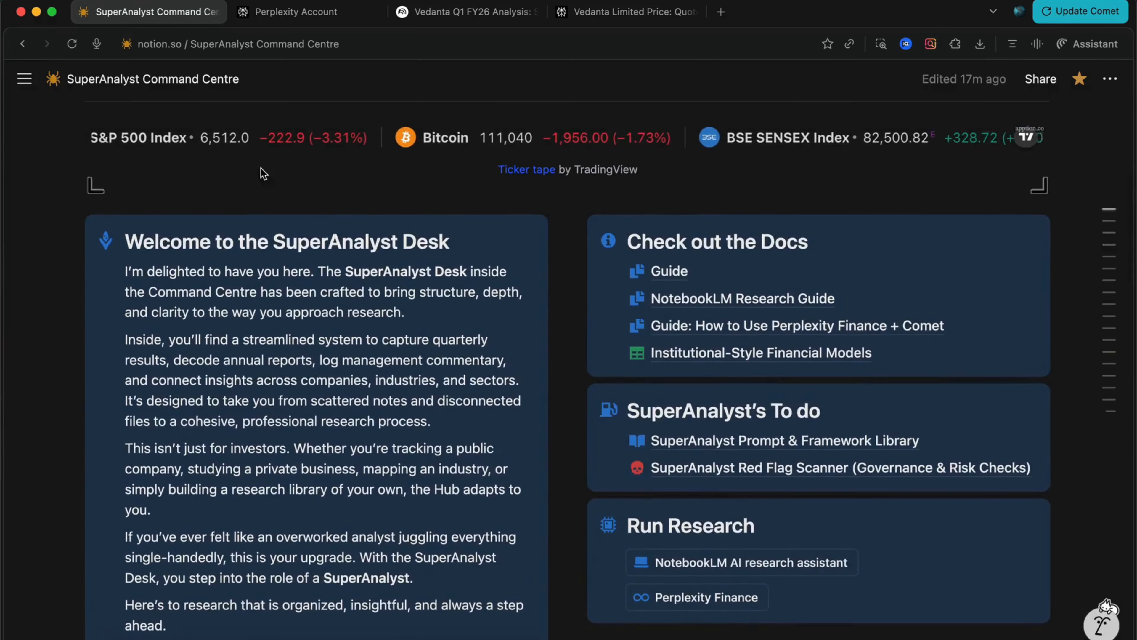
click(503, 10)
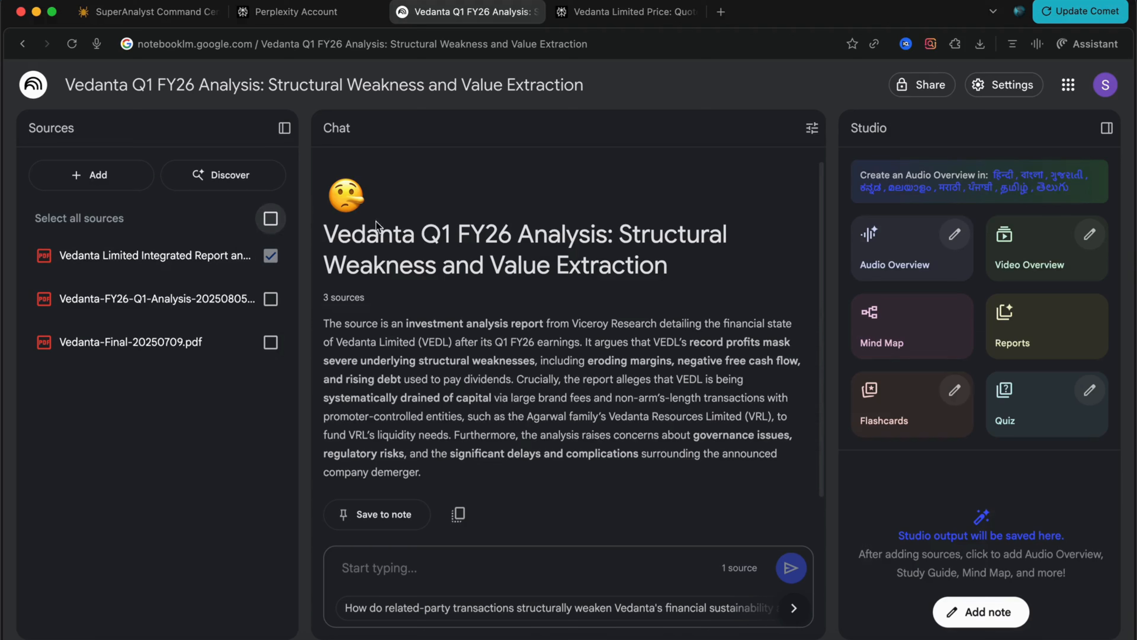
click(143, 12)
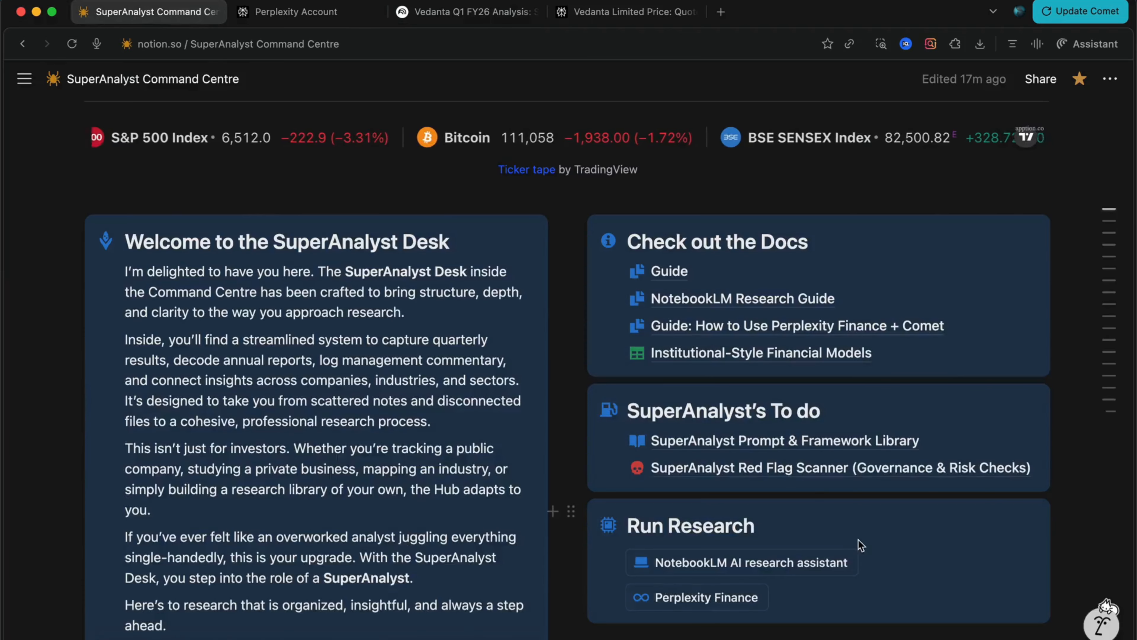
Reopen the SuperAnalyst Prompt & Framework Library and remove Periodic Research from its Category filter.
click(638, 440)
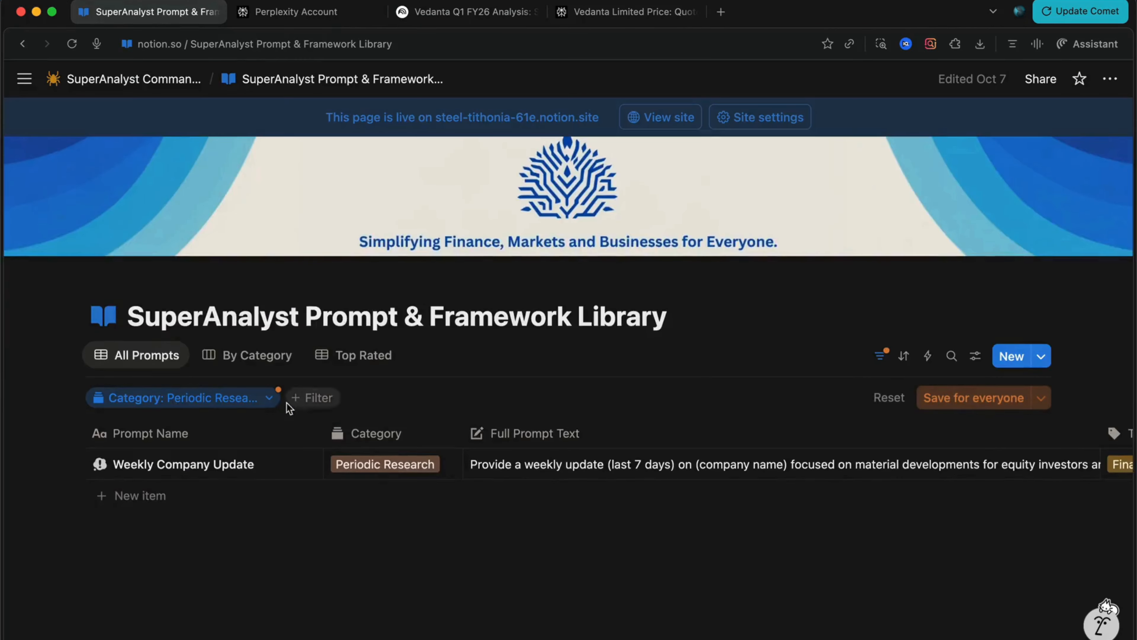
click(188, 398)
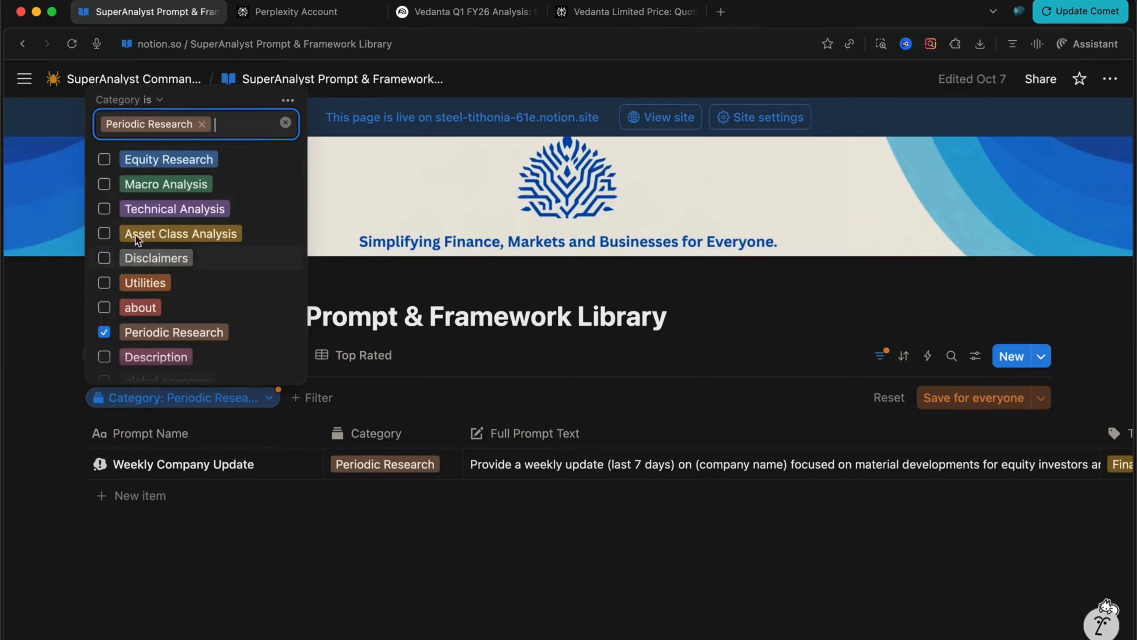
click(101, 340)
click(473, 382)
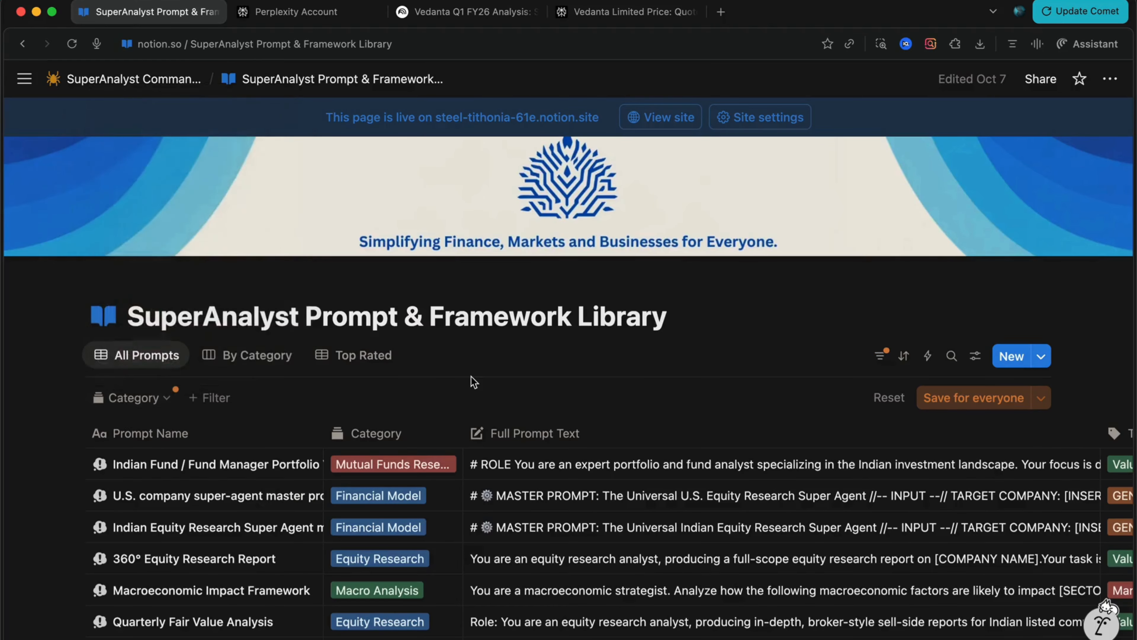
Copy the AR Decoder NotebookLM prompt and paste it into the chat of the Vedanta Q1 FY26 Analysis notebook in NotebookLM.
scroll(474, 382, down, 12)
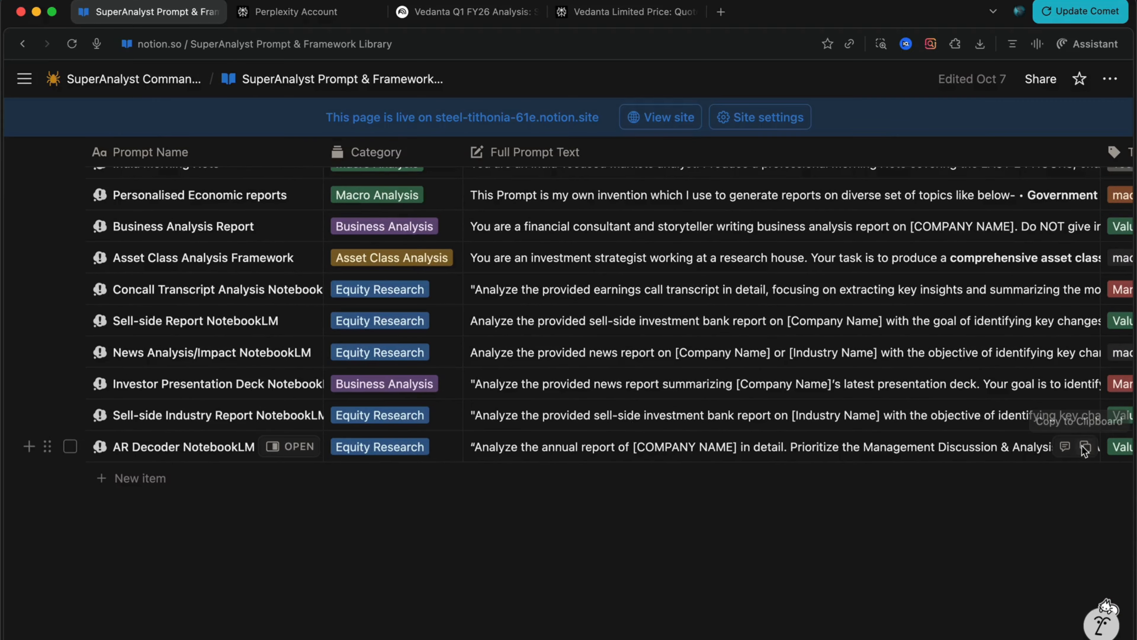
click(1085, 446)
click(470, 11)
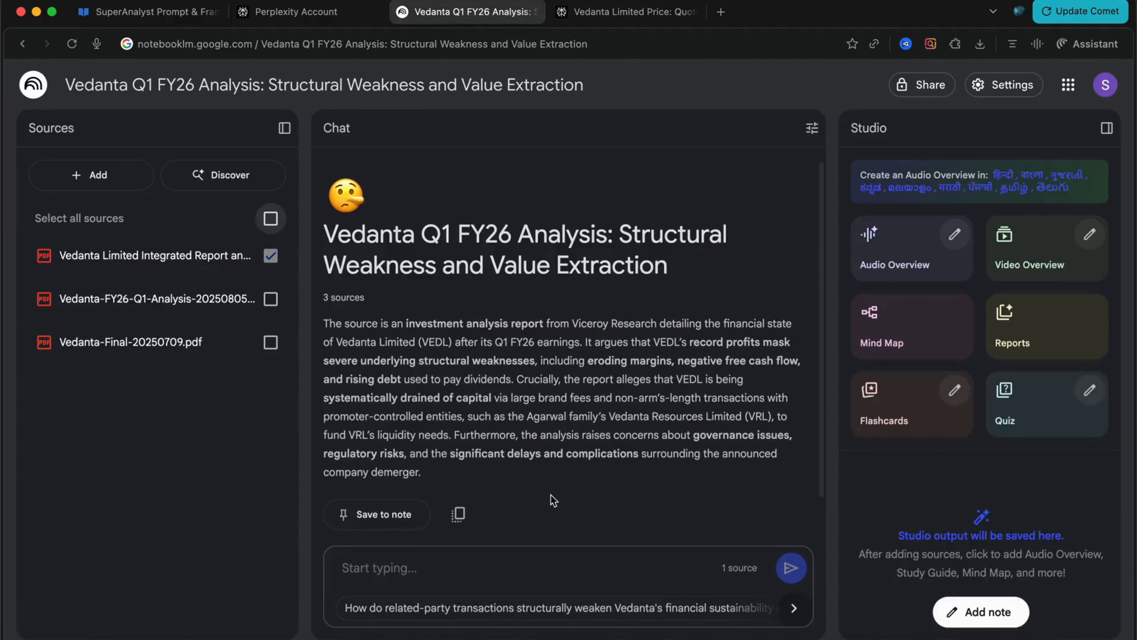
click(422, 585)
key(super+v)
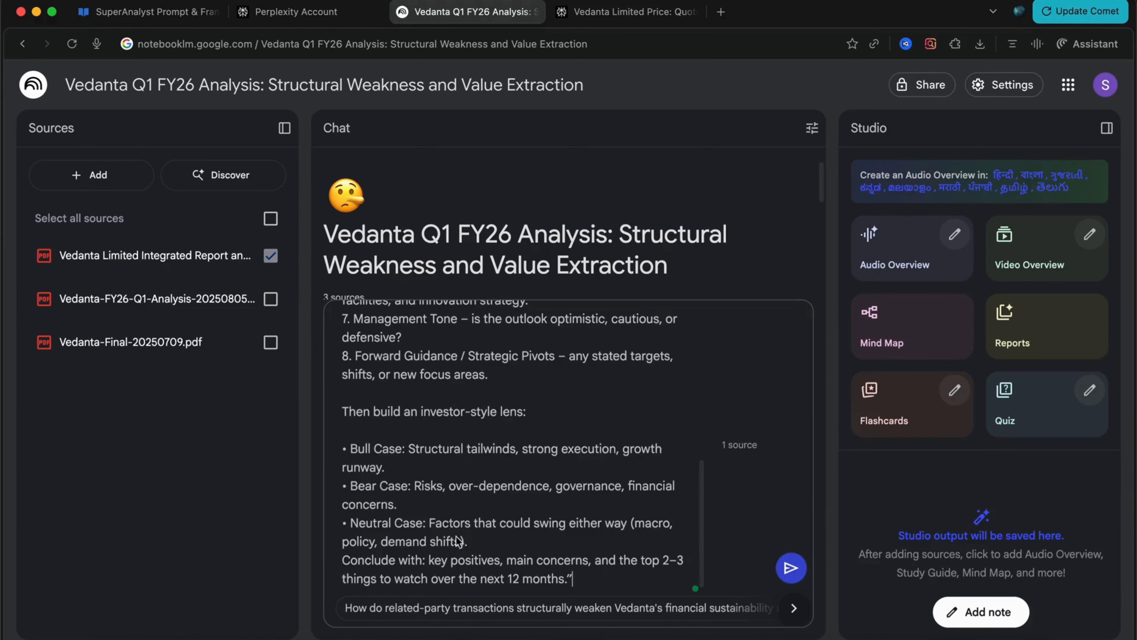
Replace the COMPANY NAME placeholder in the pasted prompt with "vedanta ltd" and submit the prompt.
scroll(521, 461, up, 1)
click(613, 311)
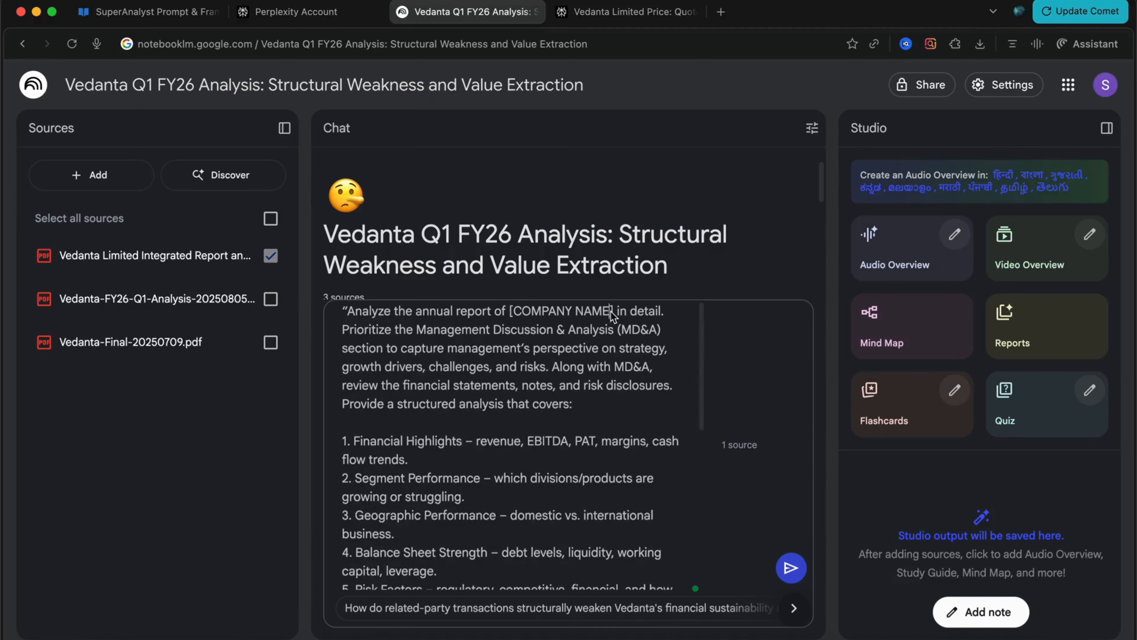
key(BackSpace)
key(BackSpace)
key(BackSpace)
key(BackSpace)
key(BackSpace)
key(BackSpace)
key(BackSpace)
key(BackSpace)
key(BackSpace)
key(BackSpace)
key(BackSpace)
key(BackSpace)
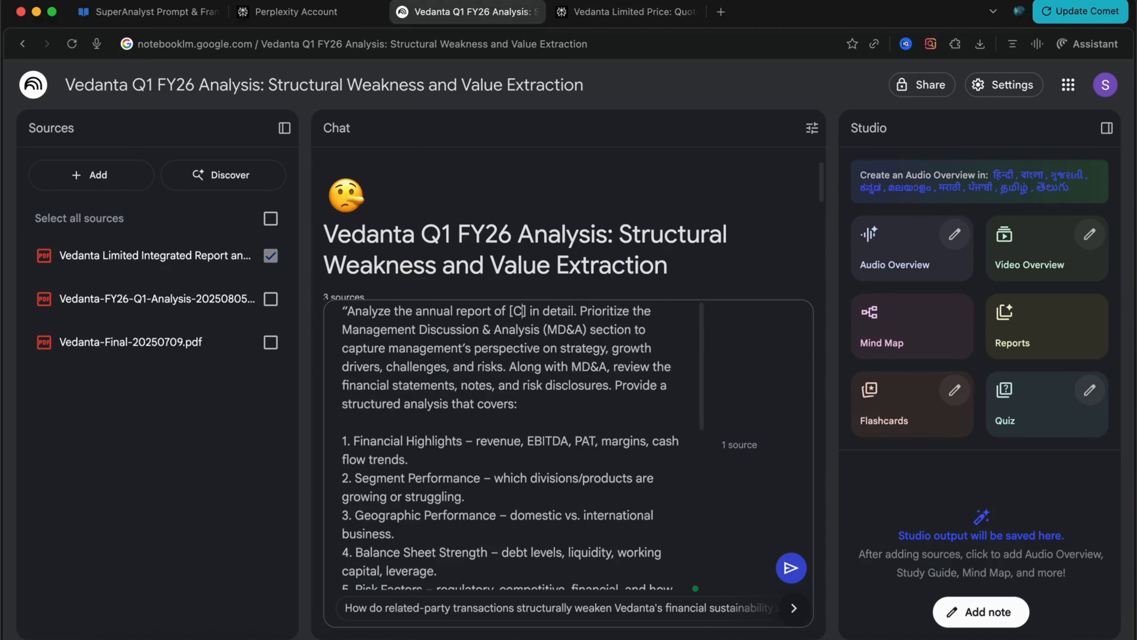
text(vedant)
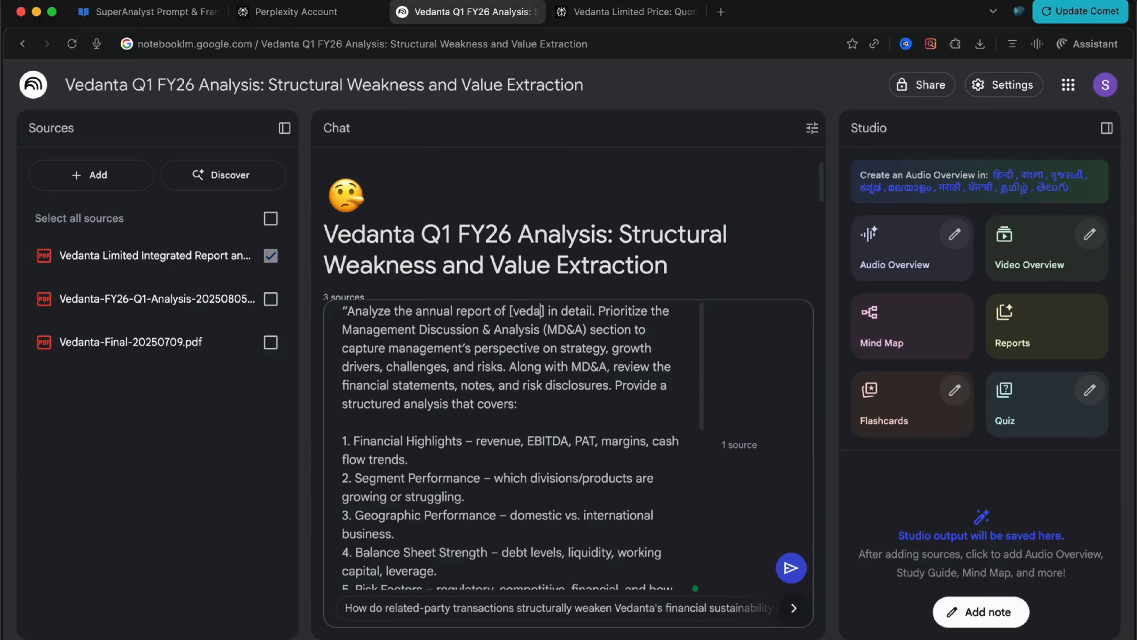
text(a )
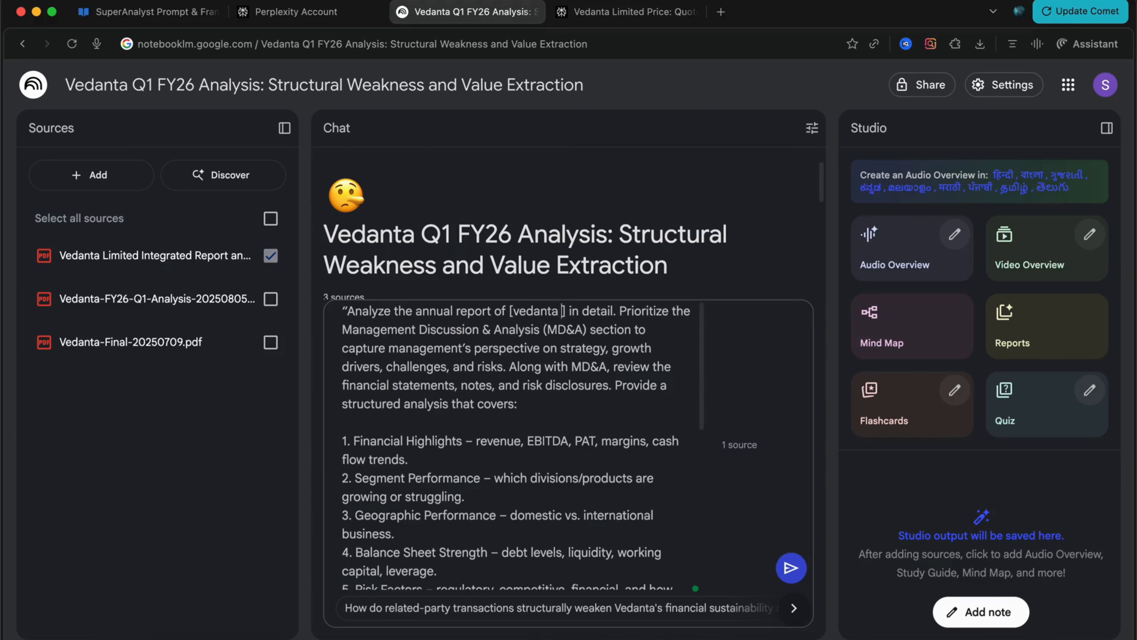
text(ltd)
key(Return)
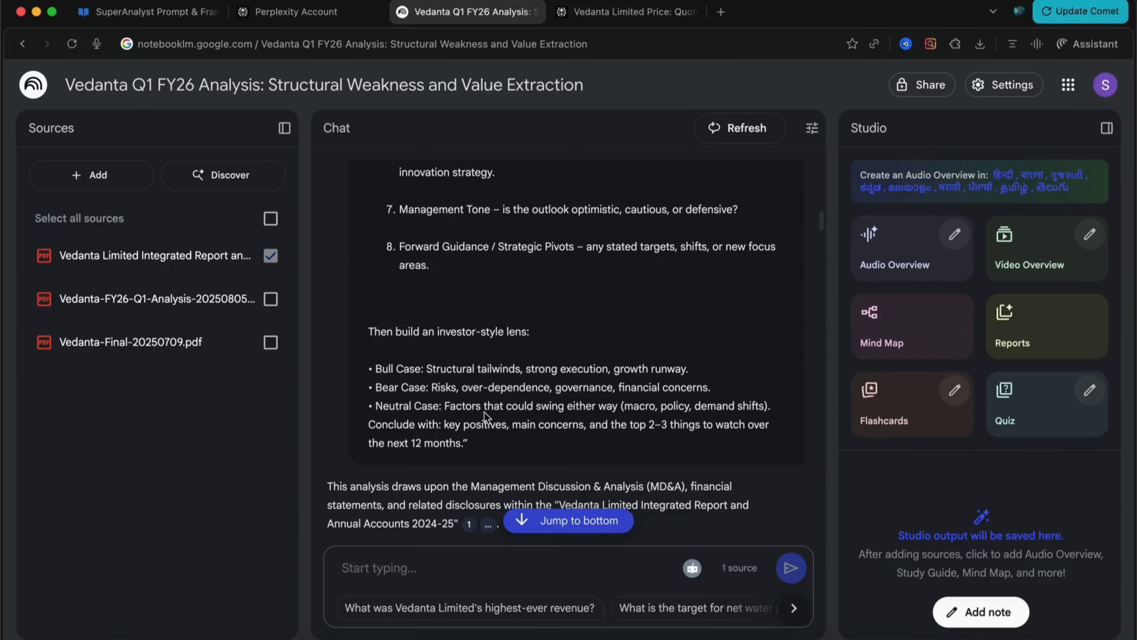
Save the complete annual report analysis to a note and convert that note to a source.
scroll(484, 412, down, 1)
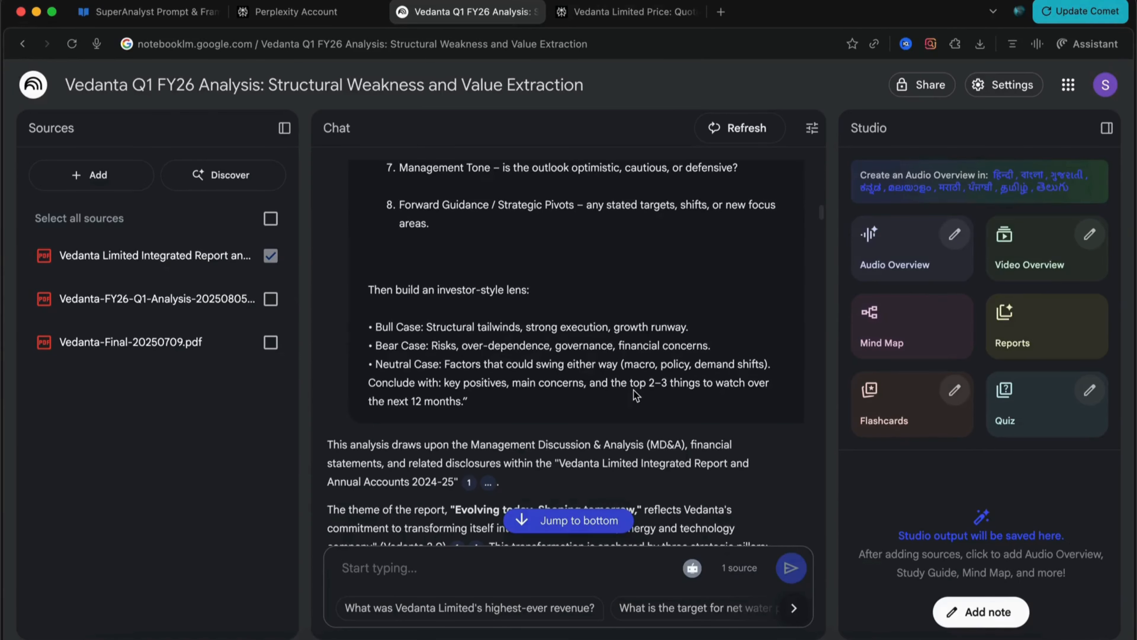
scroll(633, 390, down, 15)
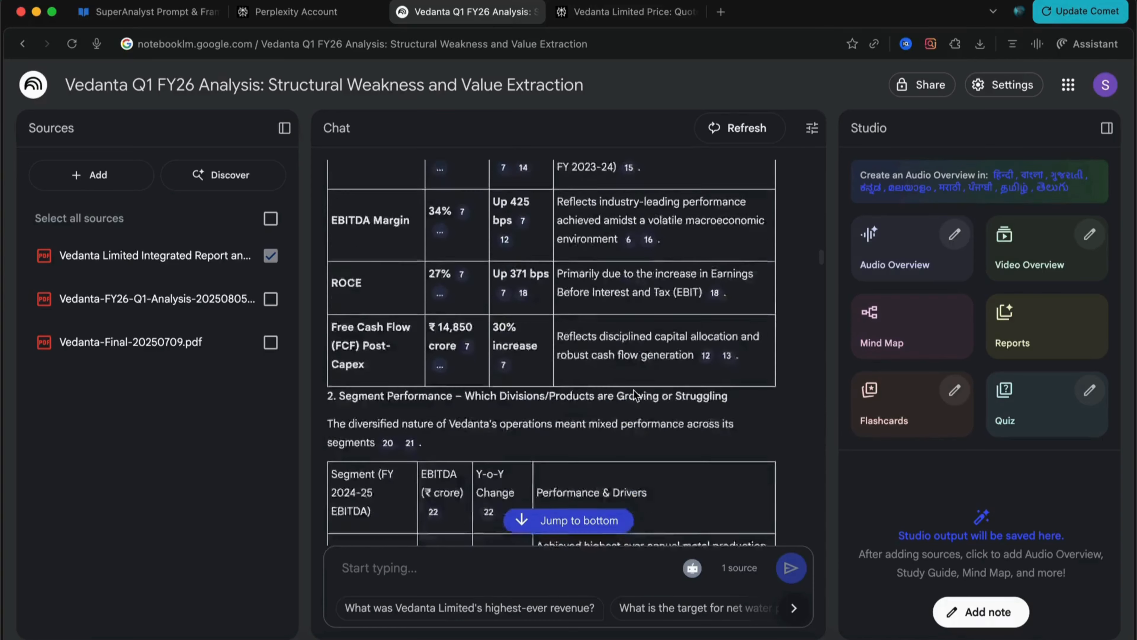
scroll(633, 390, down, 20)
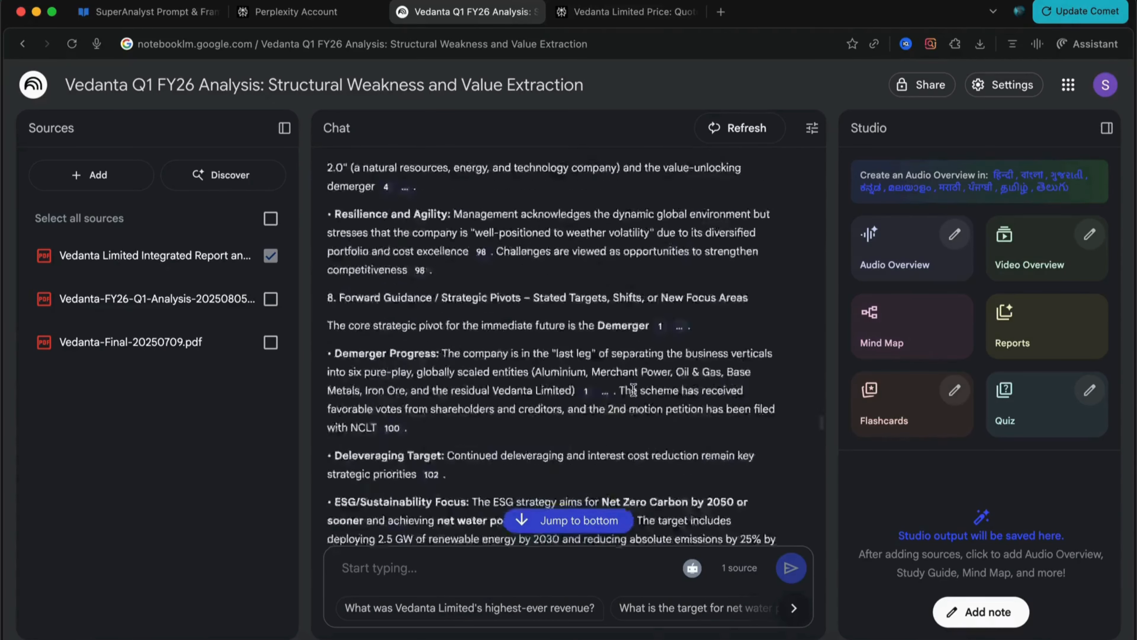
scroll(634, 390, down, 15)
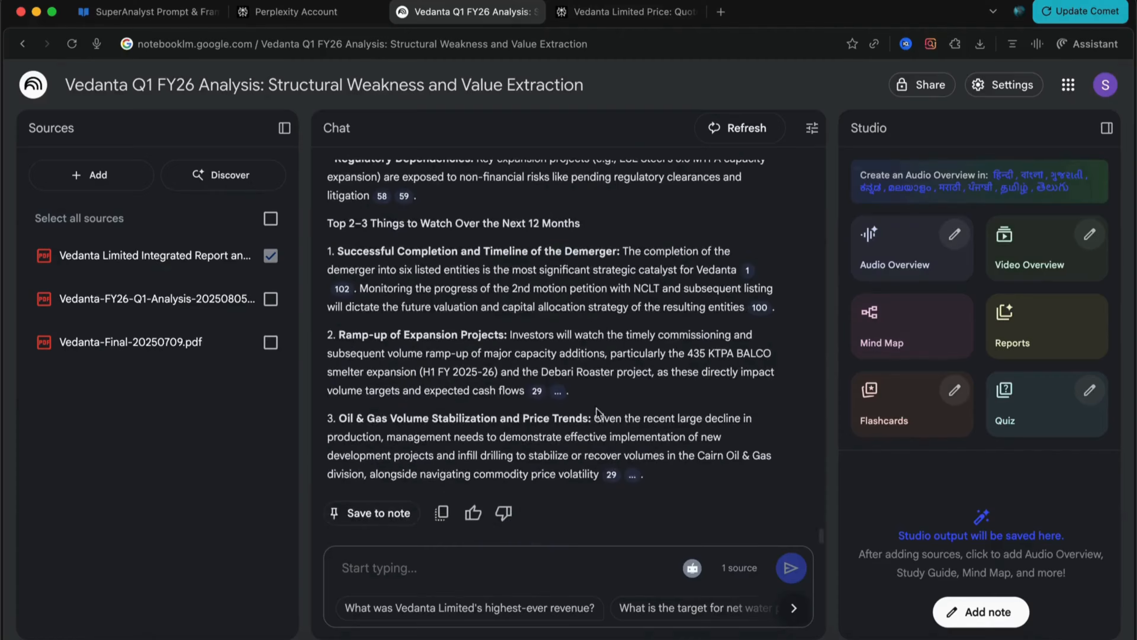
click(385, 519)
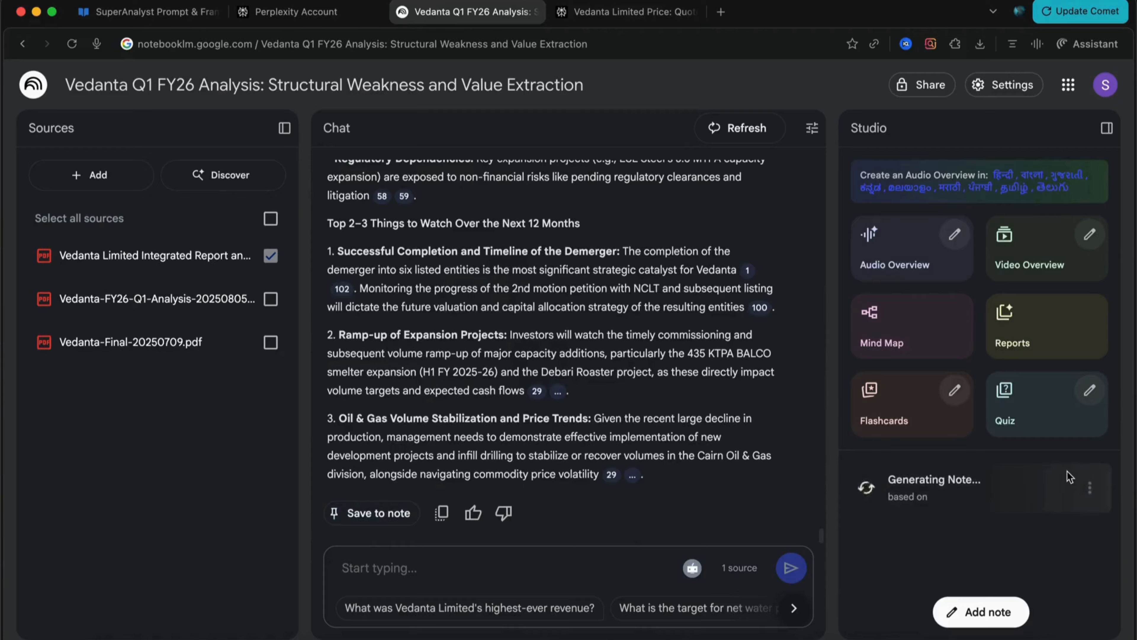
click(1091, 489)
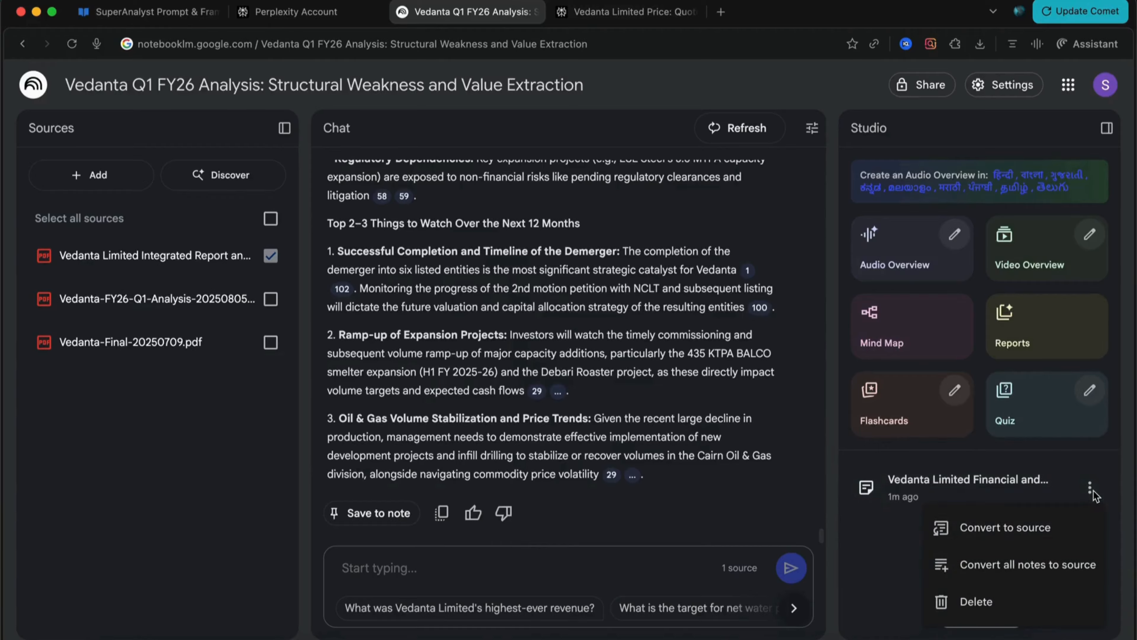
click(1032, 528)
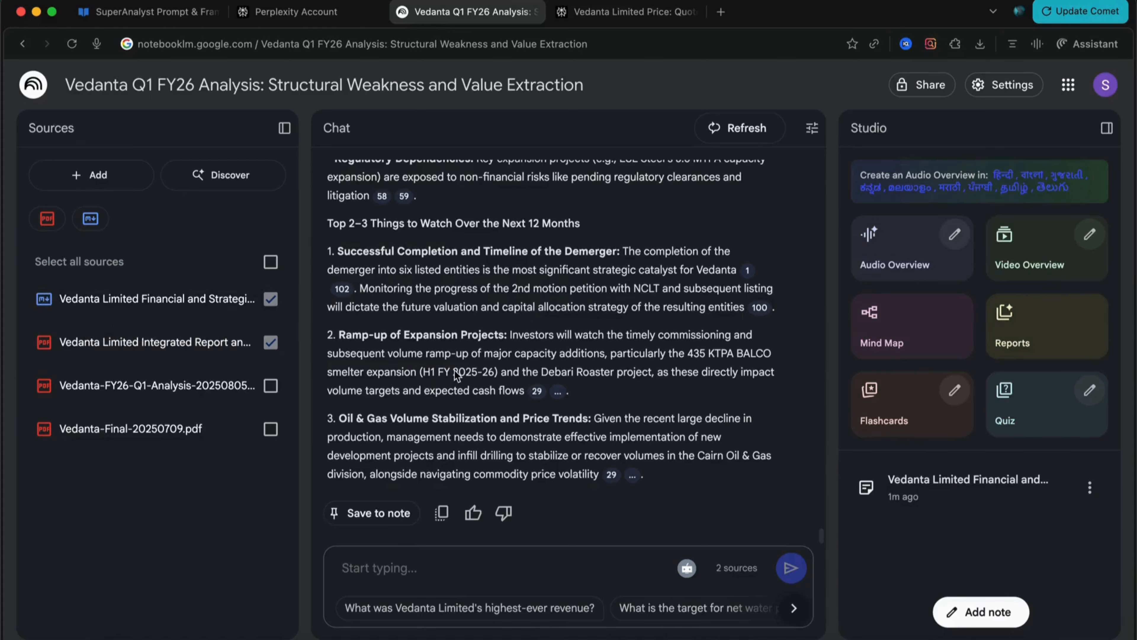
Copy the analysis response and open the Dashboard from the SuperAnalyst Command Centre in Notion.
click(441, 512)
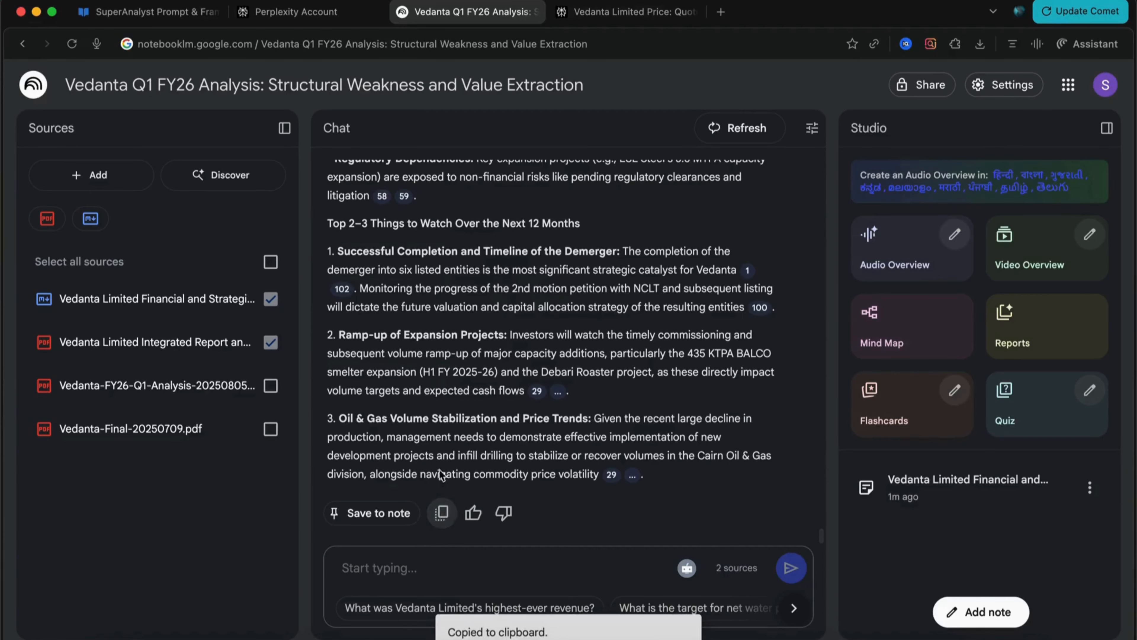
click(169, 18)
scroll(408, 456, up, 15)
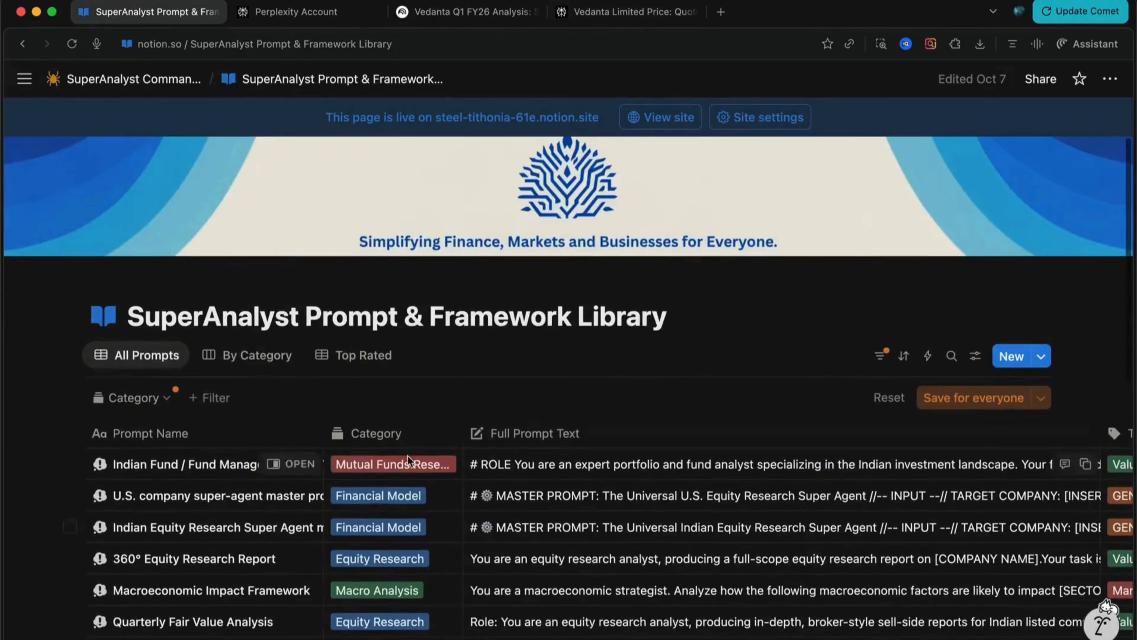
click(74, 81)
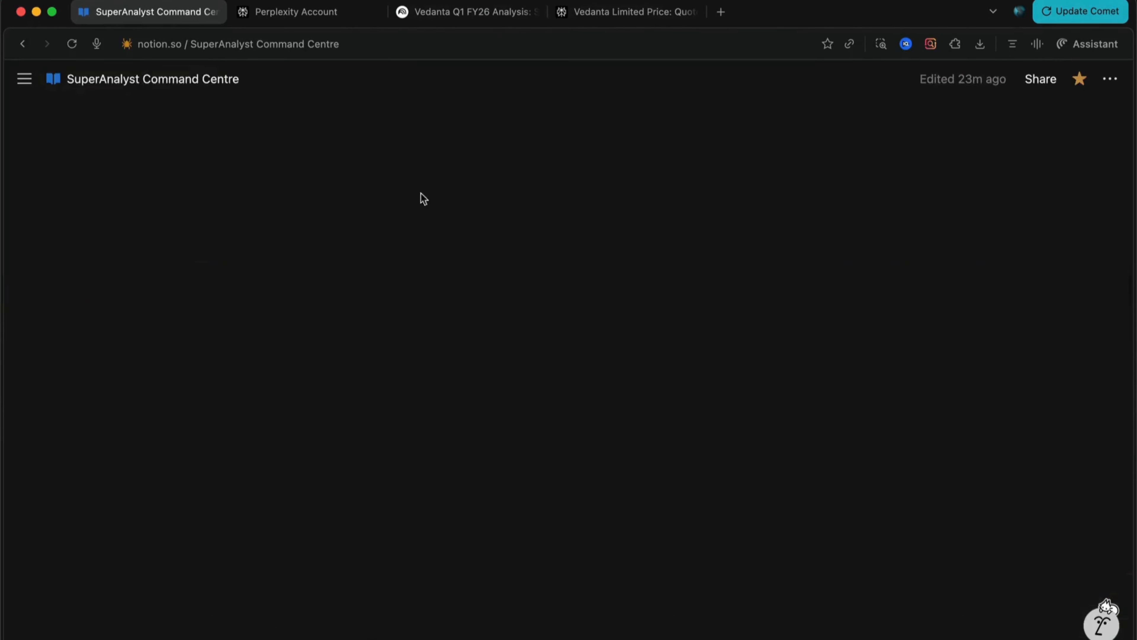
scroll(284, 336, down, 13)
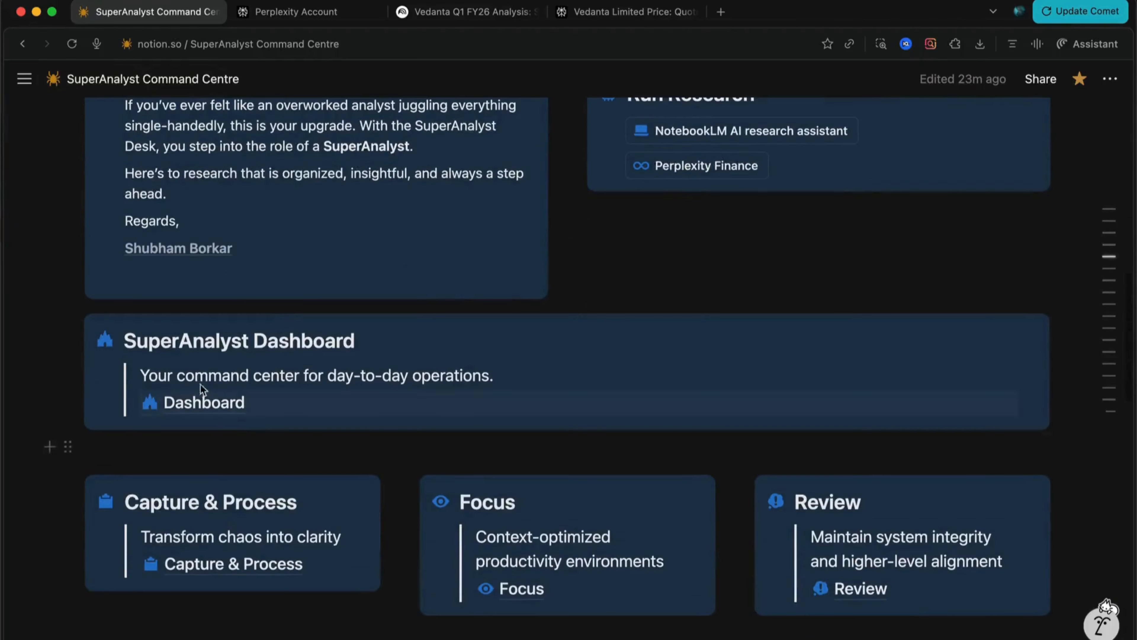
click(197, 402)
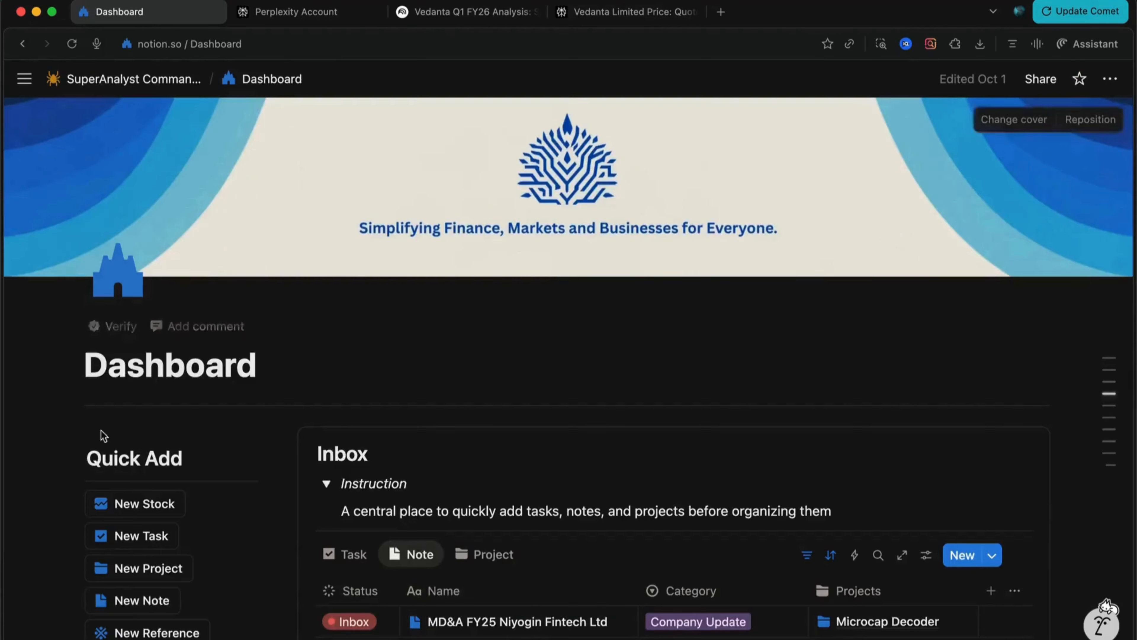
Create a new stock page from Quick Add and title it "VEDANTA LTD".
click(133, 512)
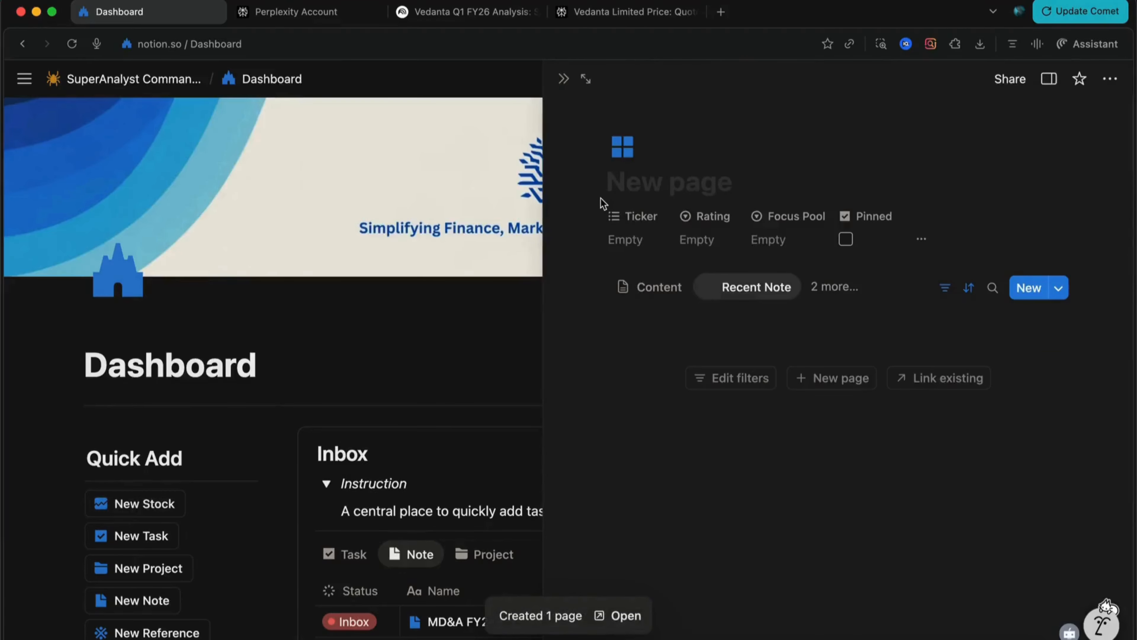
text(VE)
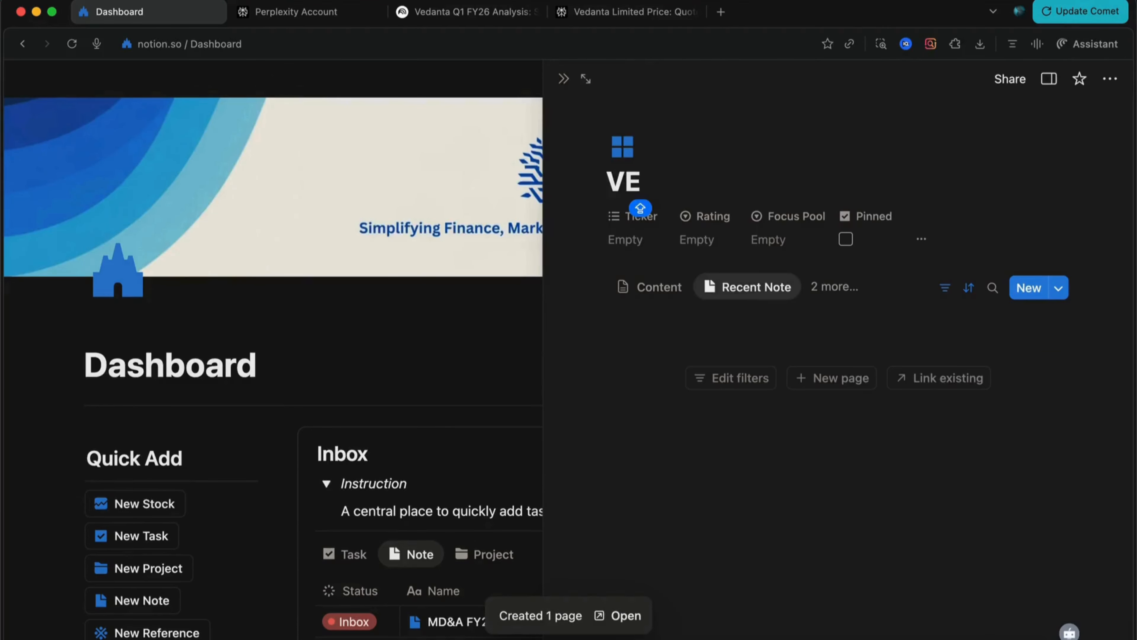
text(DANTA)
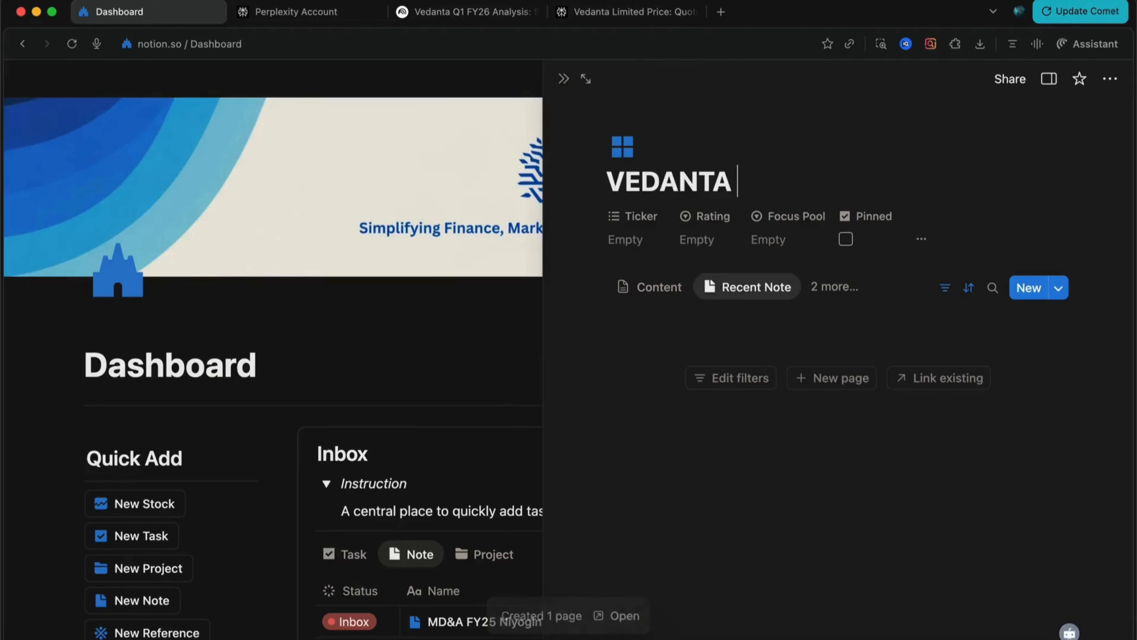
text( LTD)
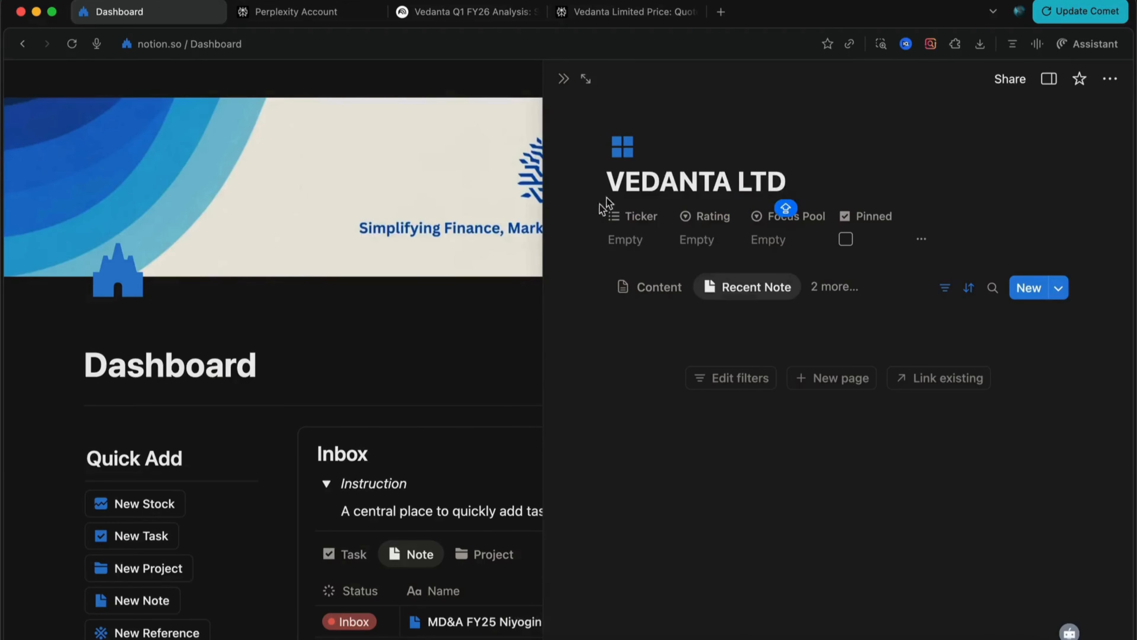
Add a new VEDANTA option as the stock's Ticker and set its Rating to Underweight.
click(631, 242)
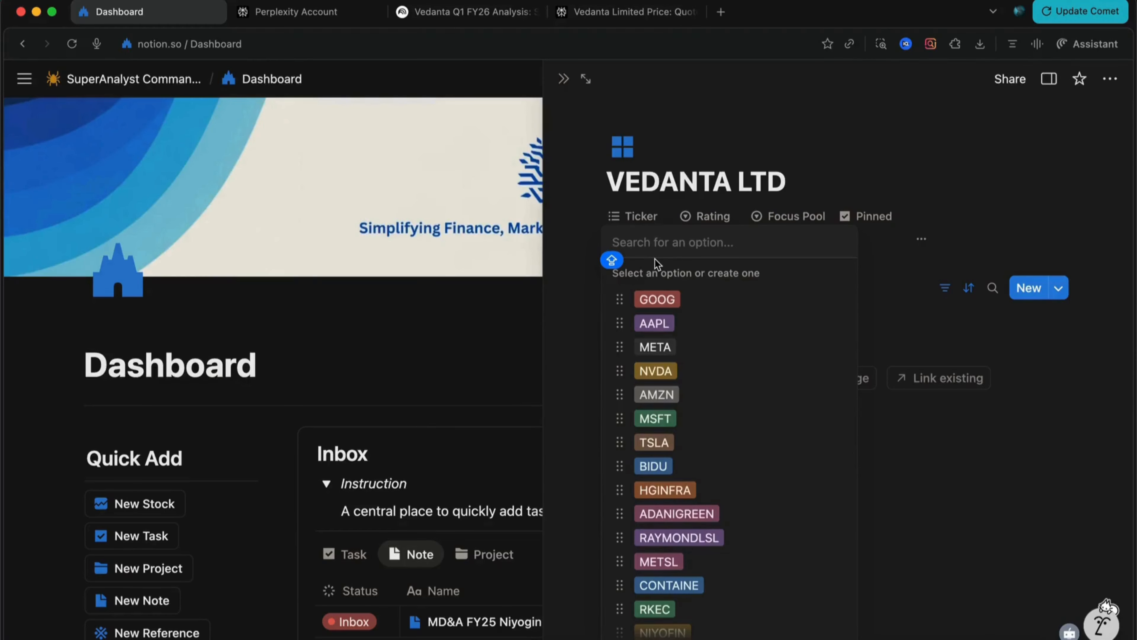
text(V)
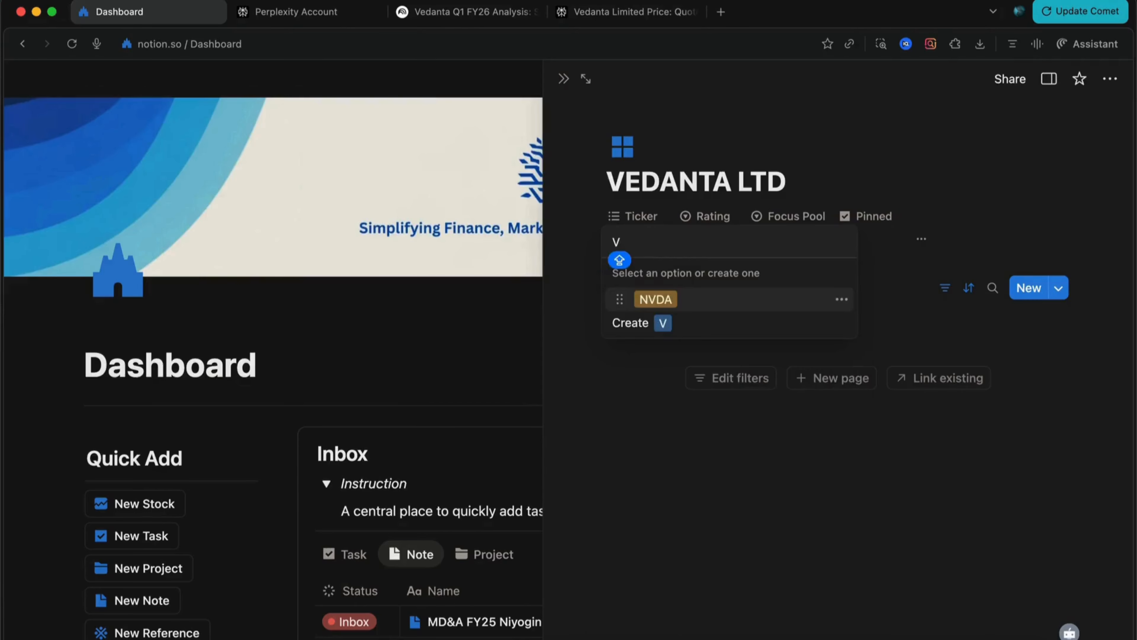
text(EDANTA)
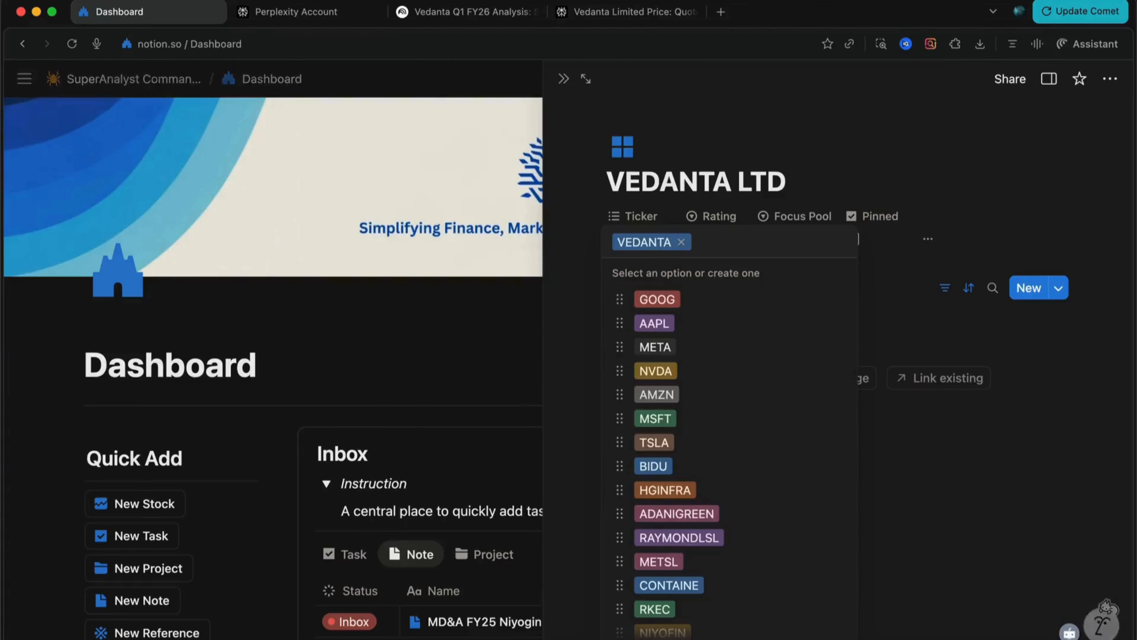
key(Return)
key(Escape)
click(716, 237)
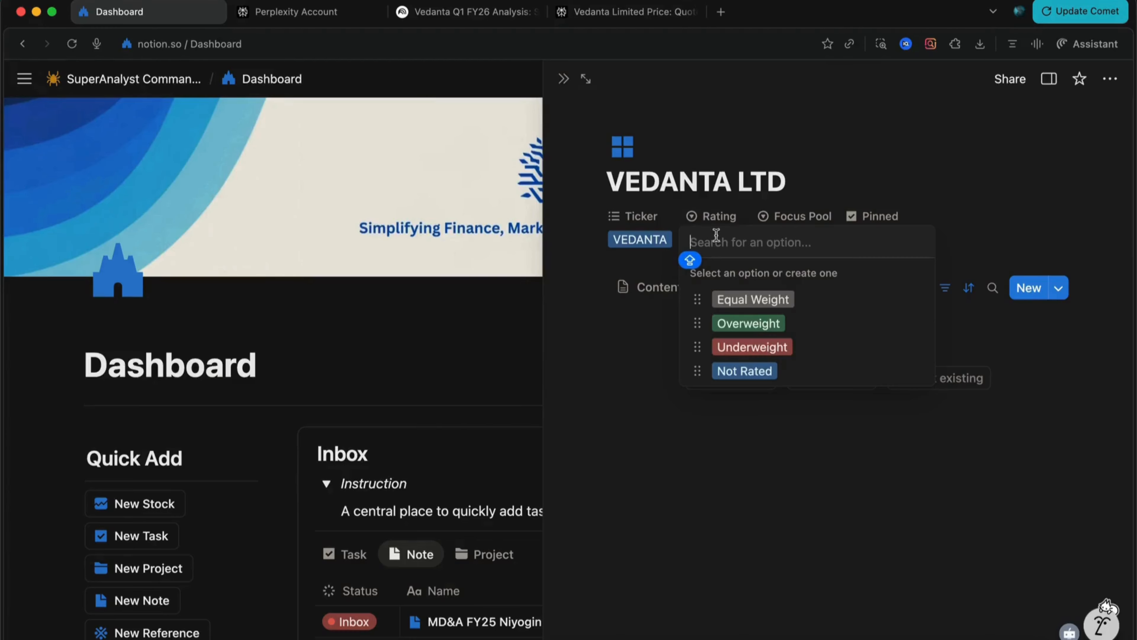
click(751, 348)
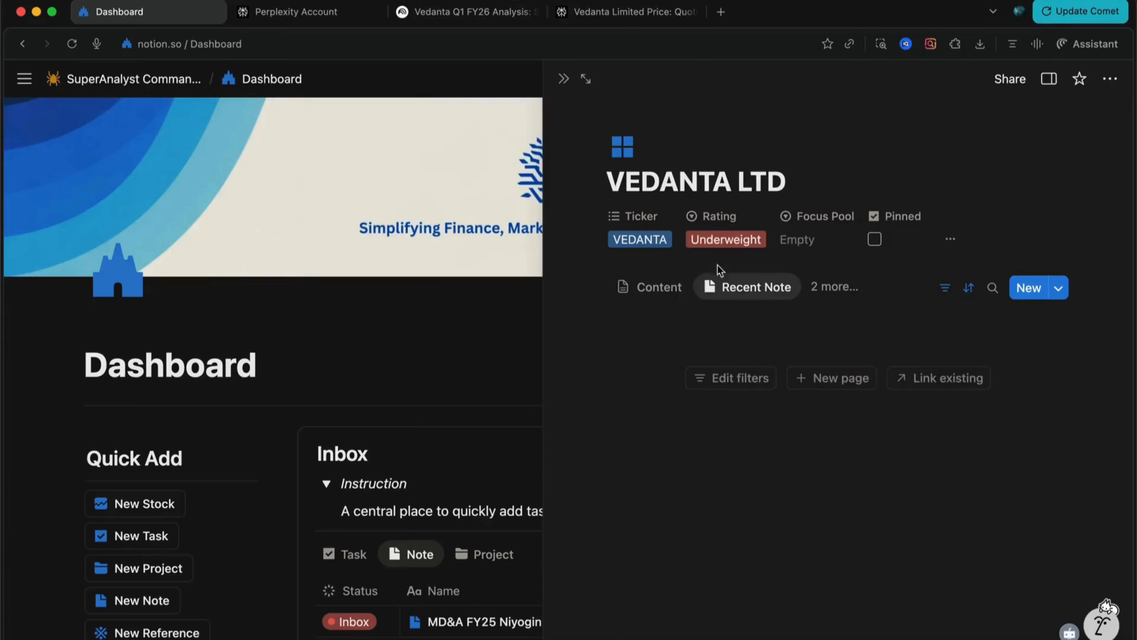
Set the stock's Focus Pool to Tier 2 and mark the stock as Pinned.
click(808, 238)
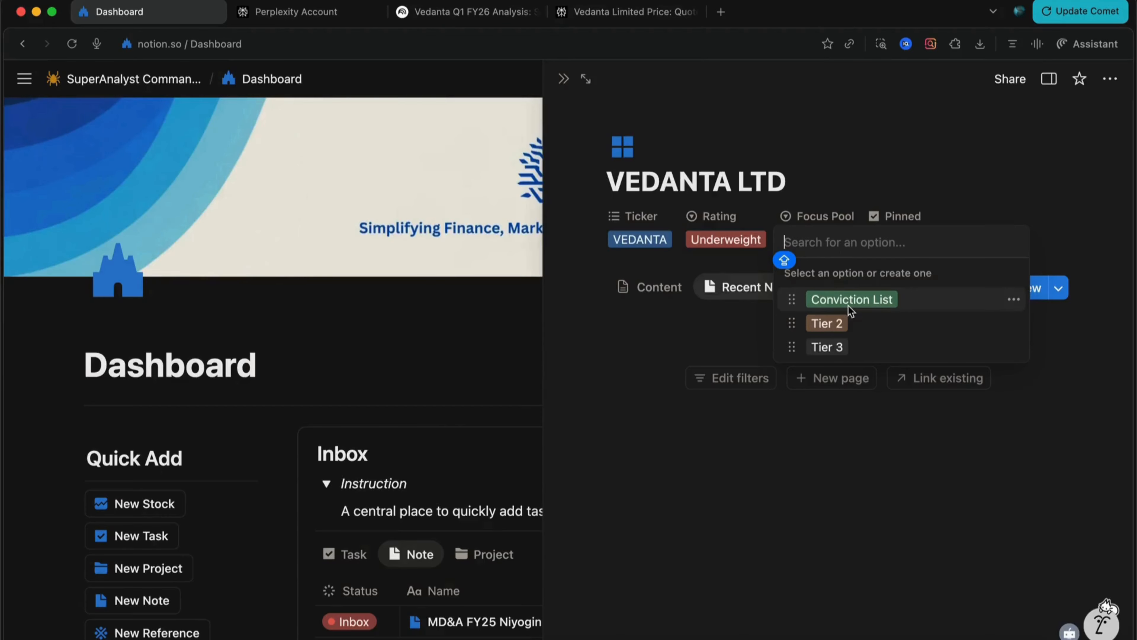
click(834, 325)
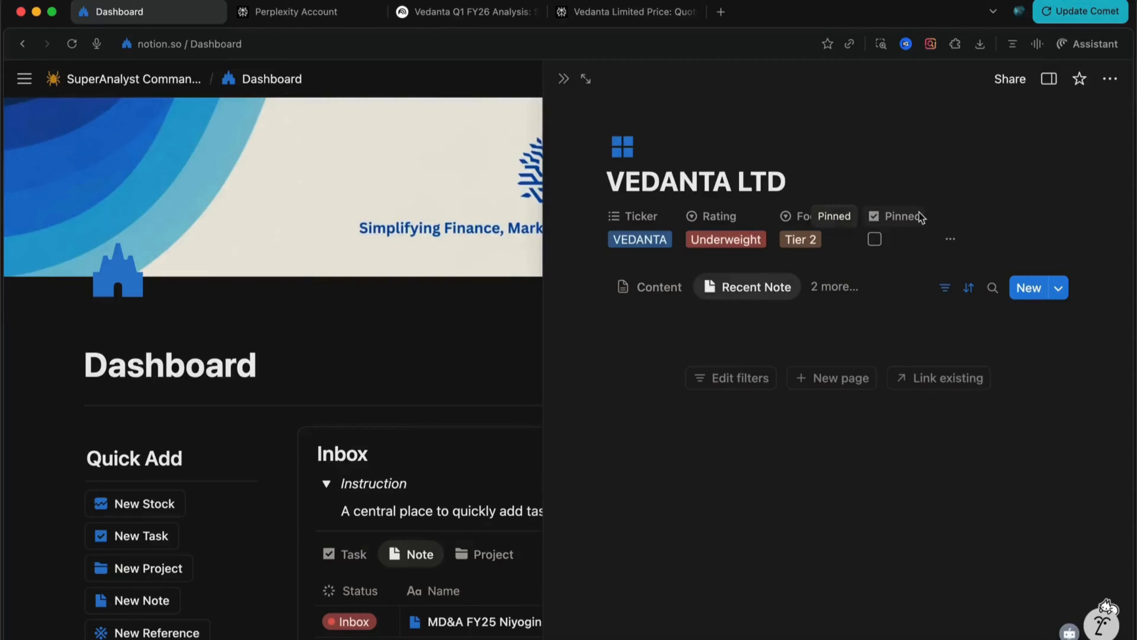
click(875, 245)
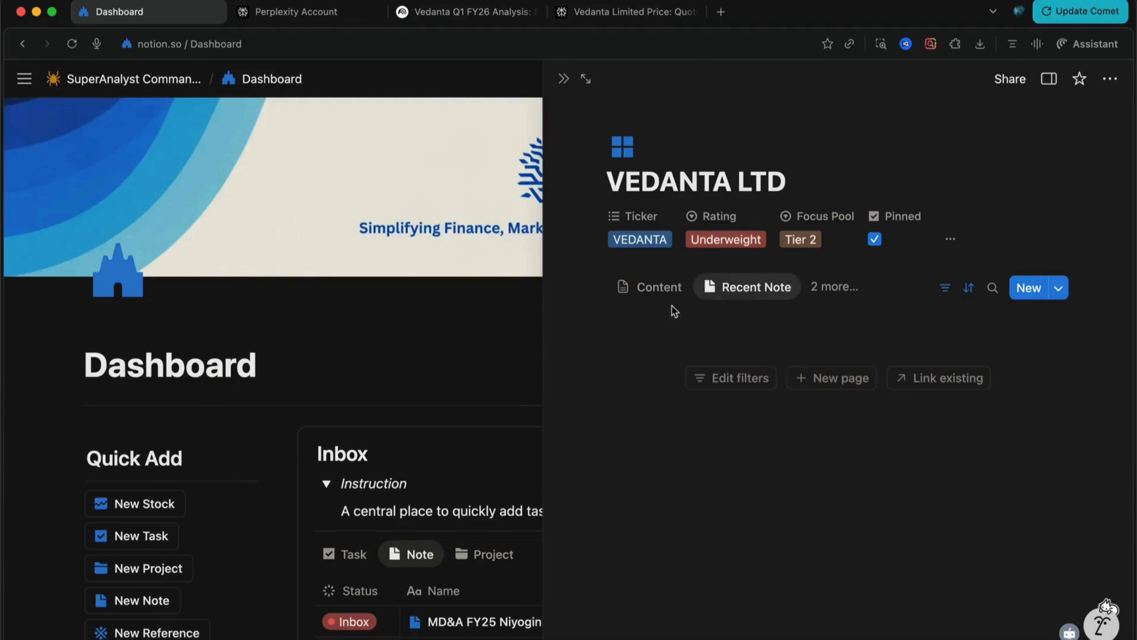
Paste the copied analysis into the Content section of the VEDANTA LTD page, below Company Analysis Starter, and close the page.
click(666, 296)
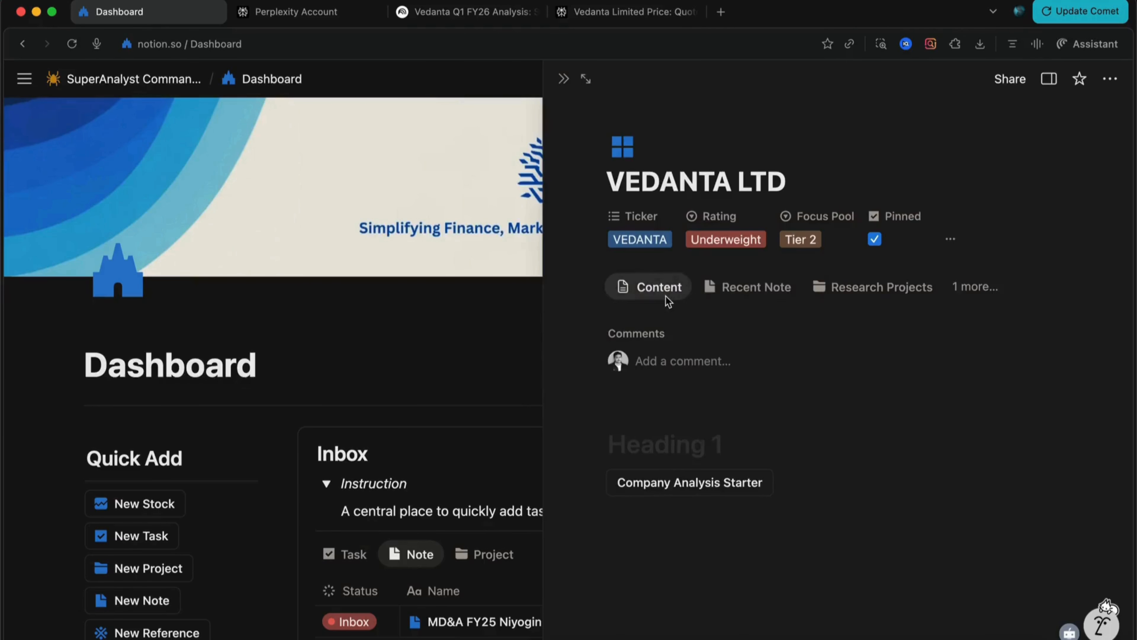
scroll(668, 300, down, 2)
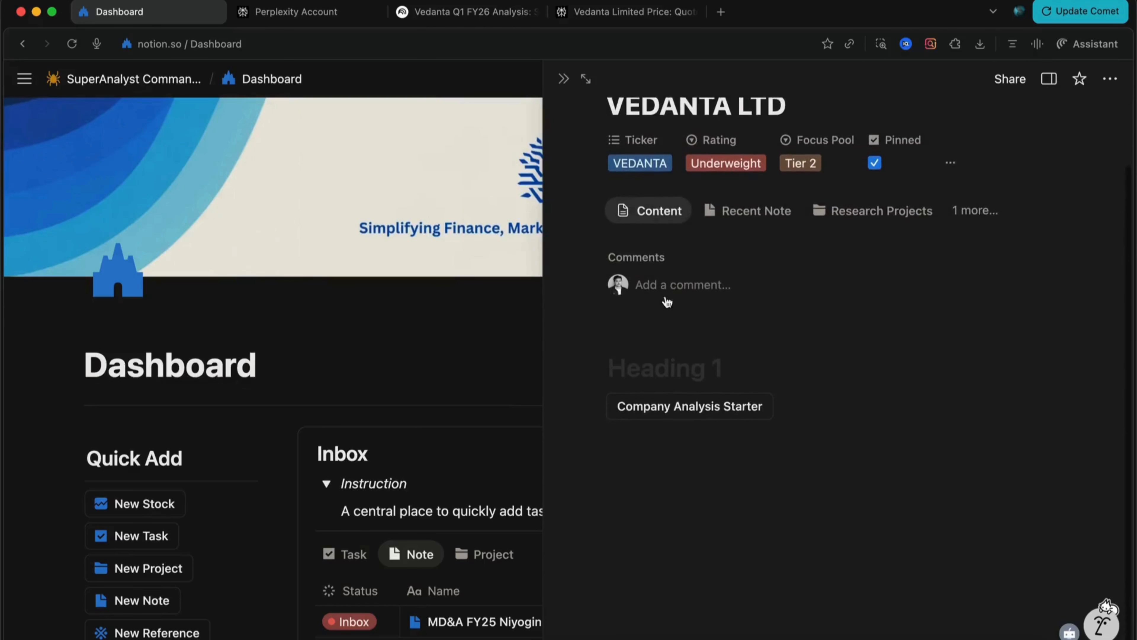
click(641, 454)
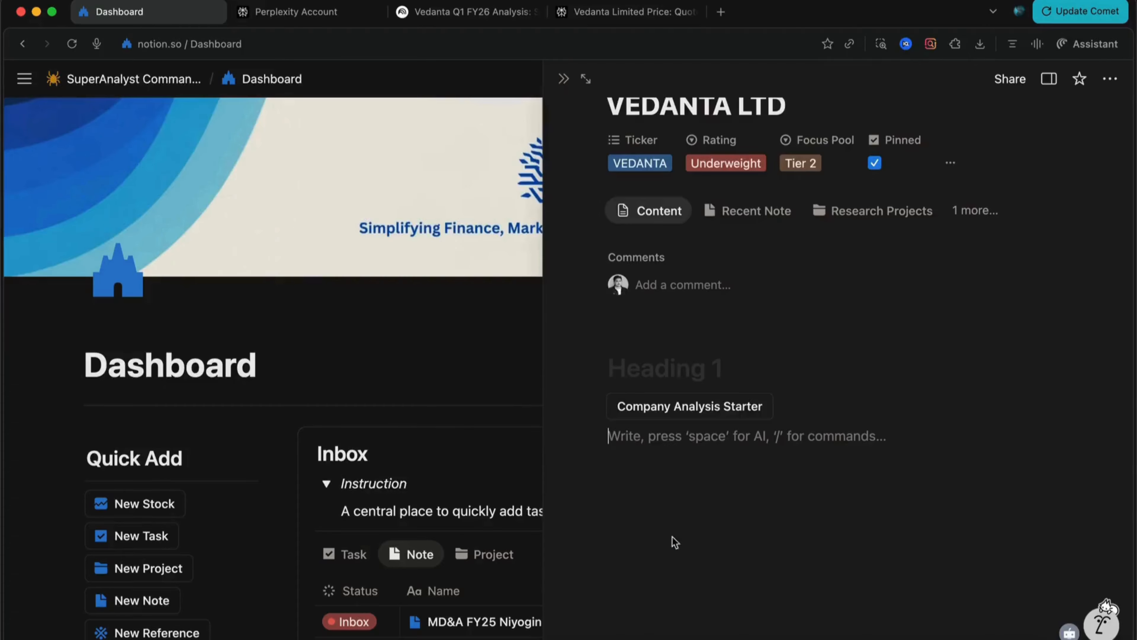
key(super+v)
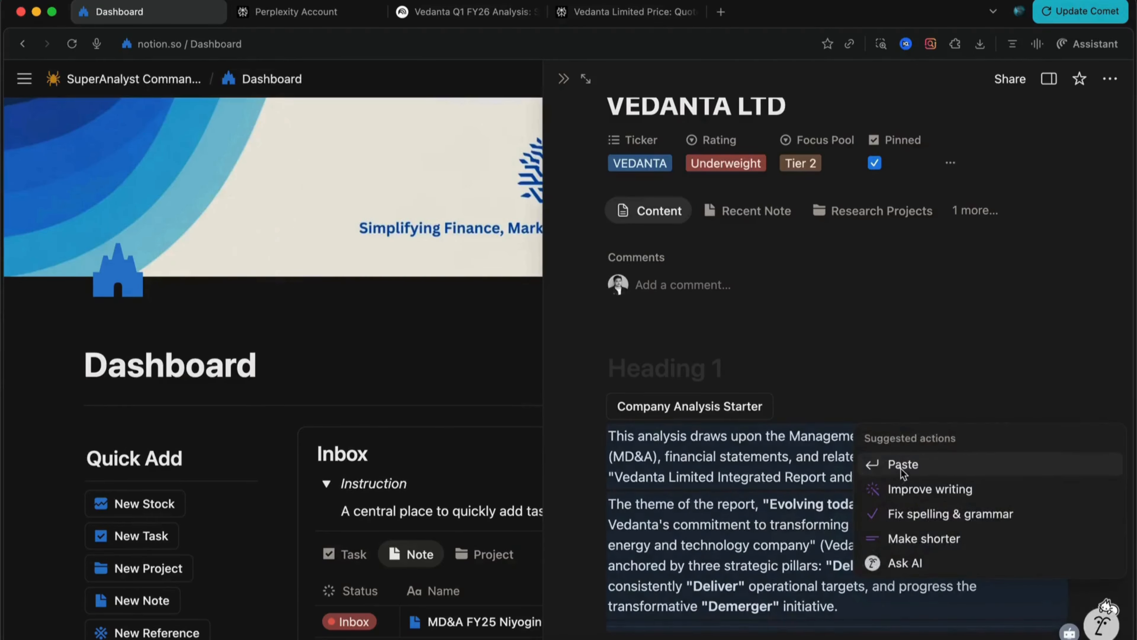
scroll(716, 488, down, 10)
scroll(728, 478, down, 20)
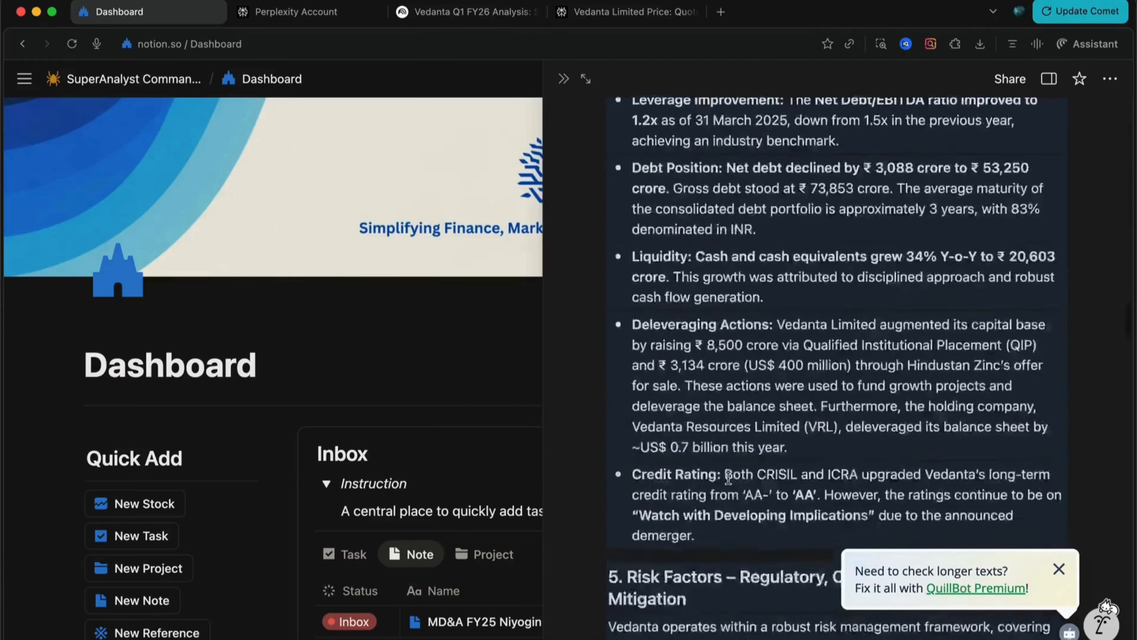
scroll(728, 478, down, 20)
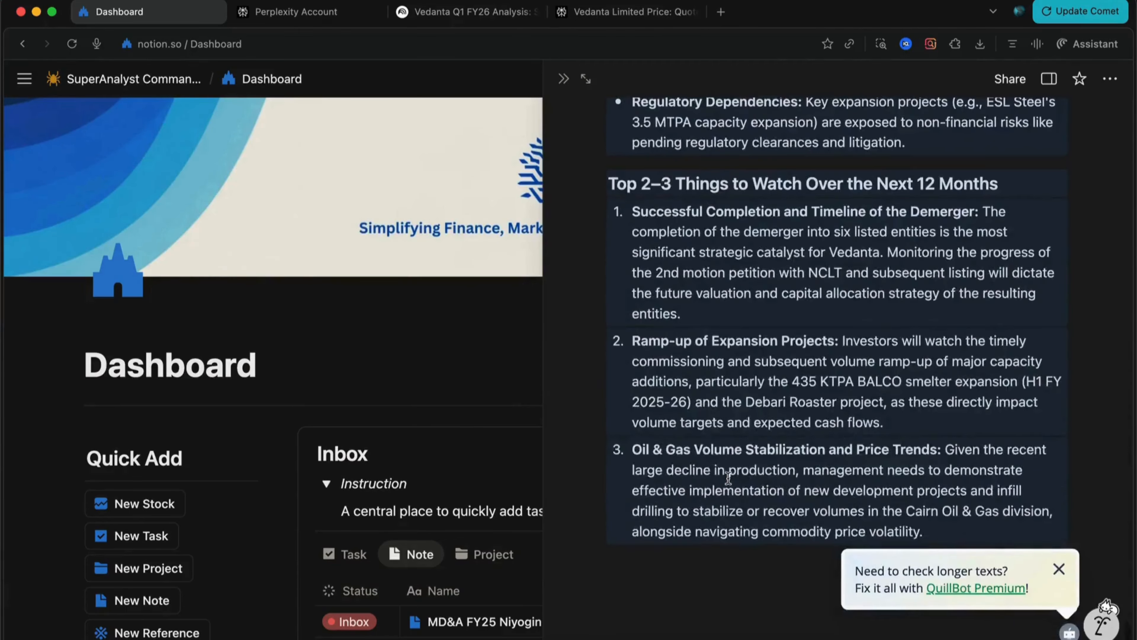
click(563, 79)
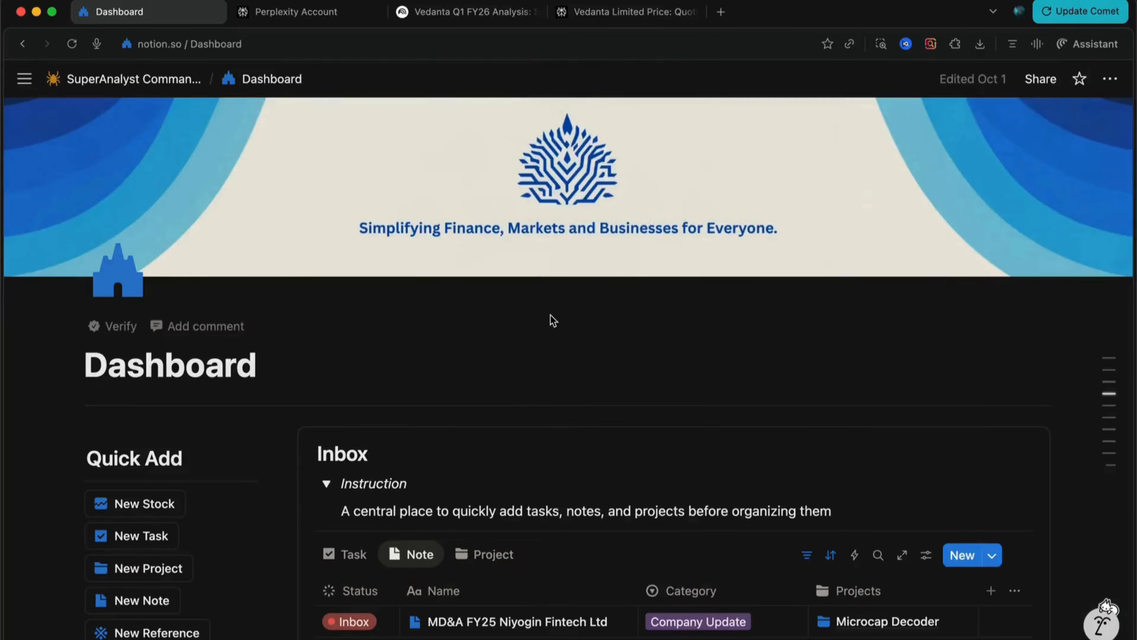
Examine the Pinned view of the dashboard's Stocks section to find VEDANTA LTD among the focus pool groups.
scroll(551, 320, down, 15)
scroll(550, 315, down, 6)
scroll(550, 315, up, 4)
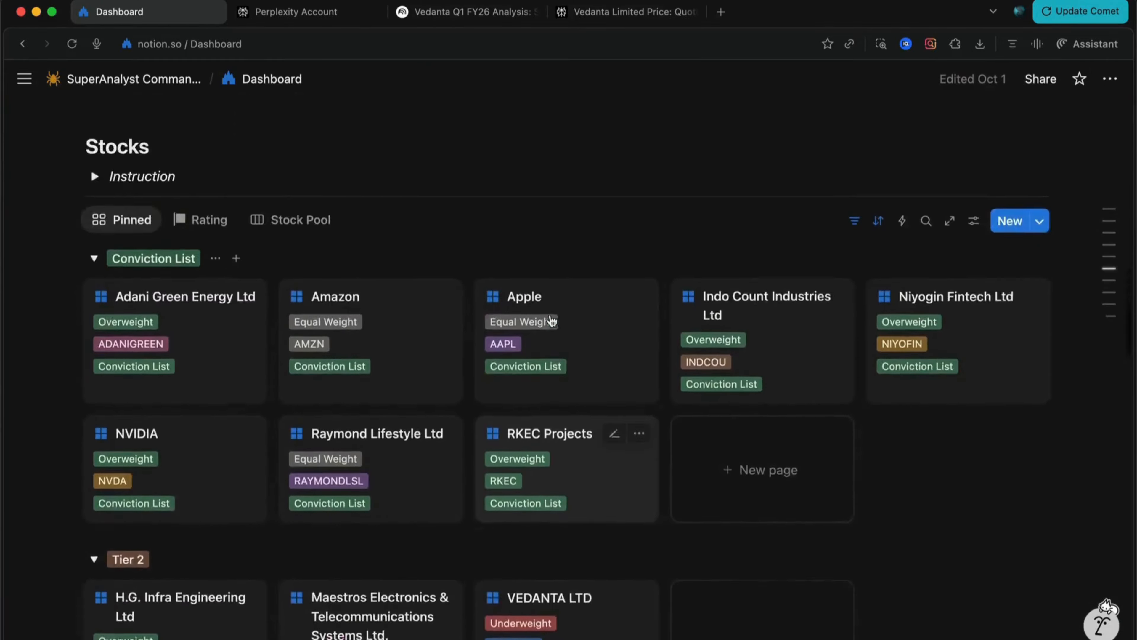
scroll(550, 314, down, 3)
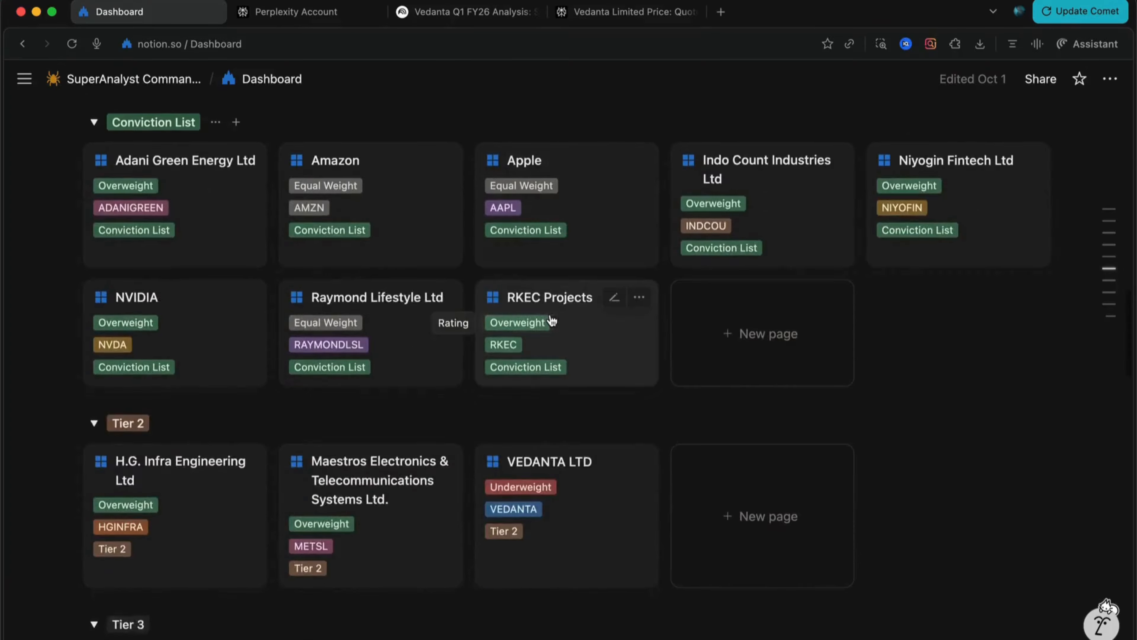
scroll(407, 452, down, 3)
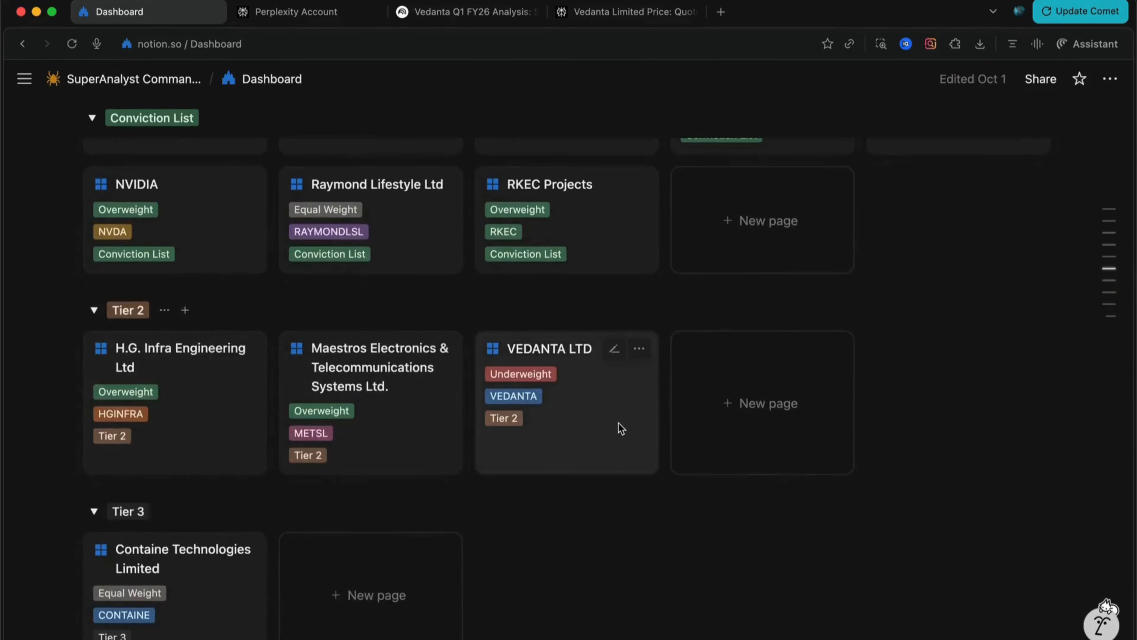
scroll(617, 427, up, 6)
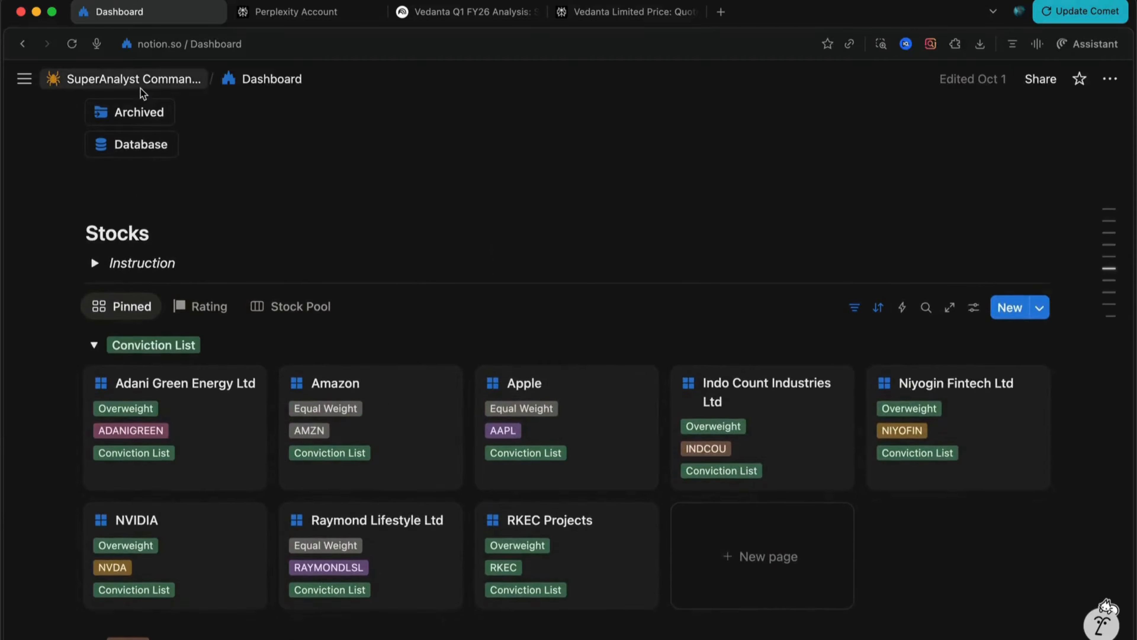
scroll(287, 368, down, 6)
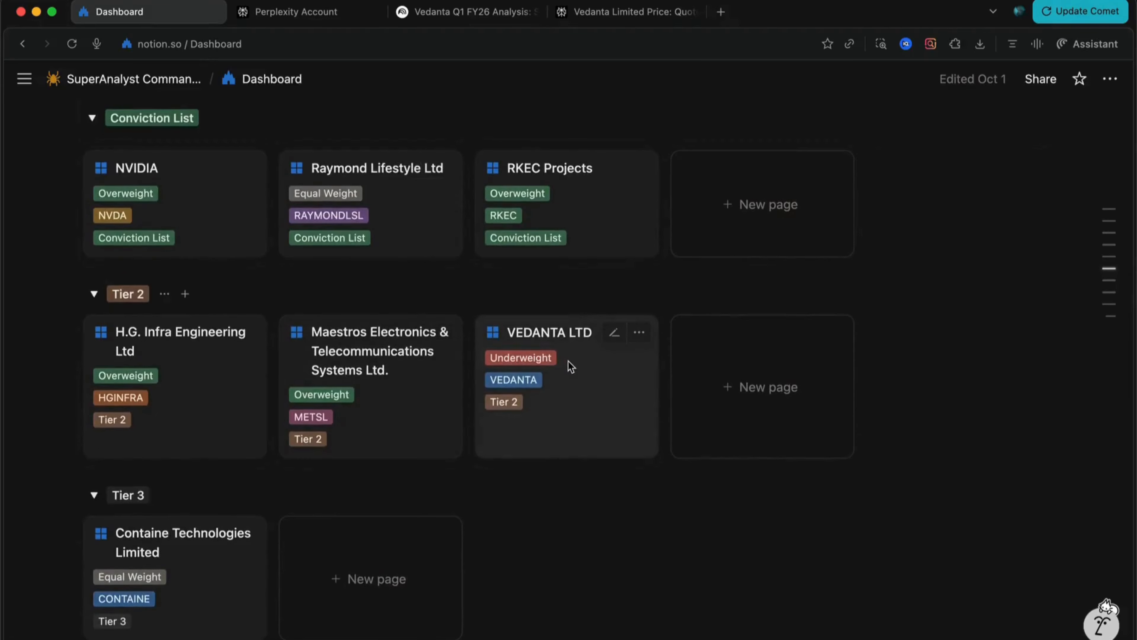
scroll(569, 367, up, 5)
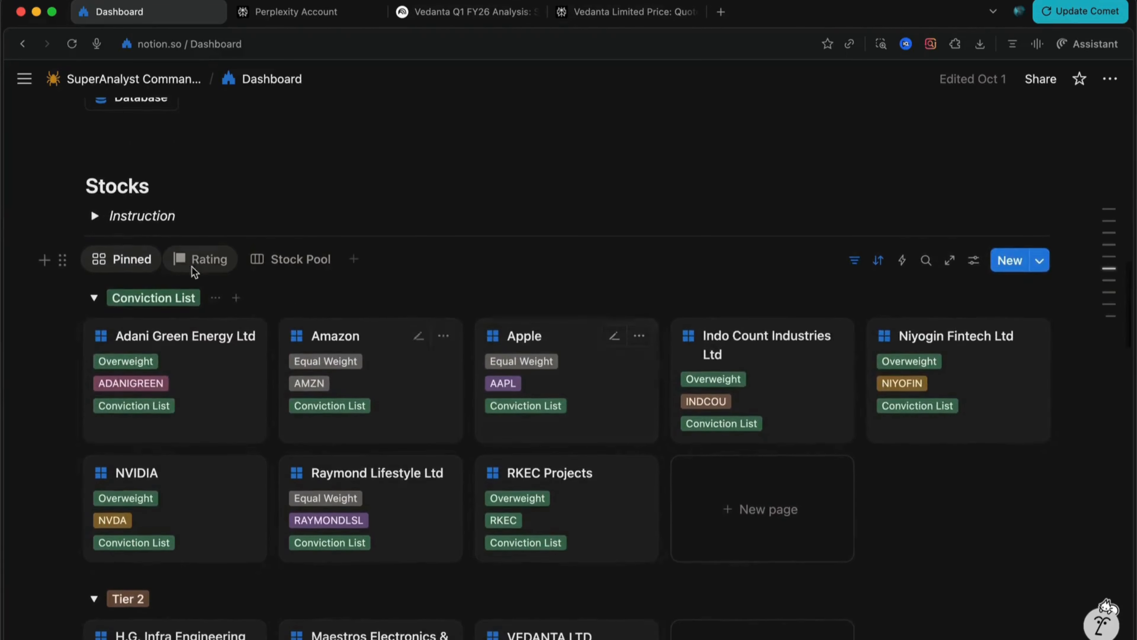
Check where VEDANTA LTD sits in the Rating and Stock Pool views of the Stocks section, ending on the Pinned view.
click(196, 264)
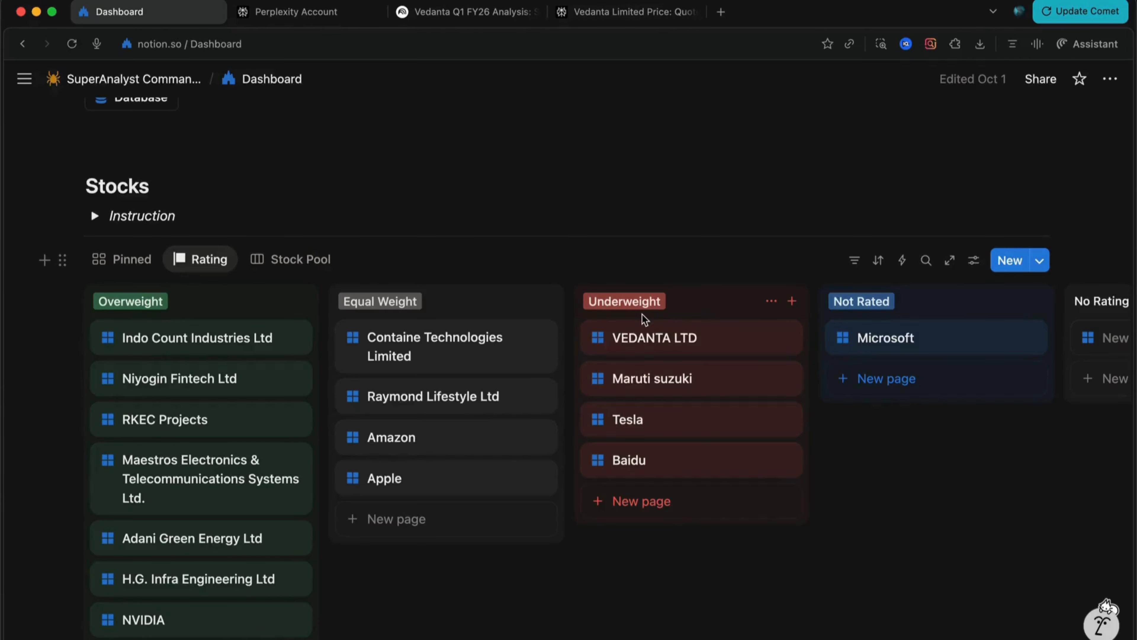
click(289, 258)
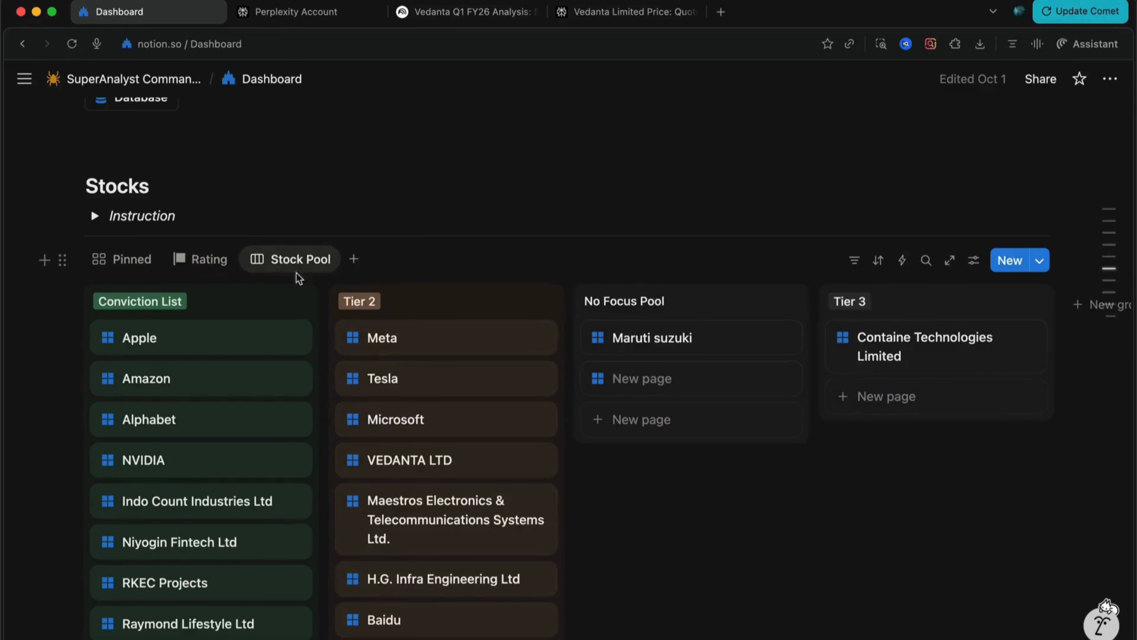
scroll(358, 453, down, 2)
scroll(358, 453, up, 1)
scroll(356, 449, down, 3)
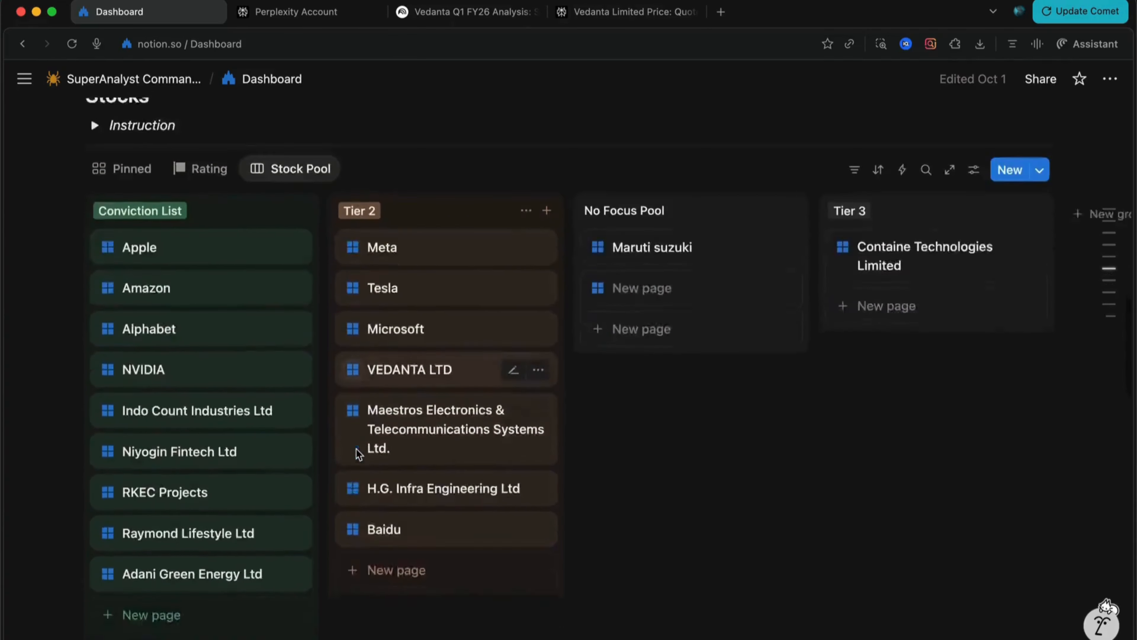
scroll(358, 454, up, 5)
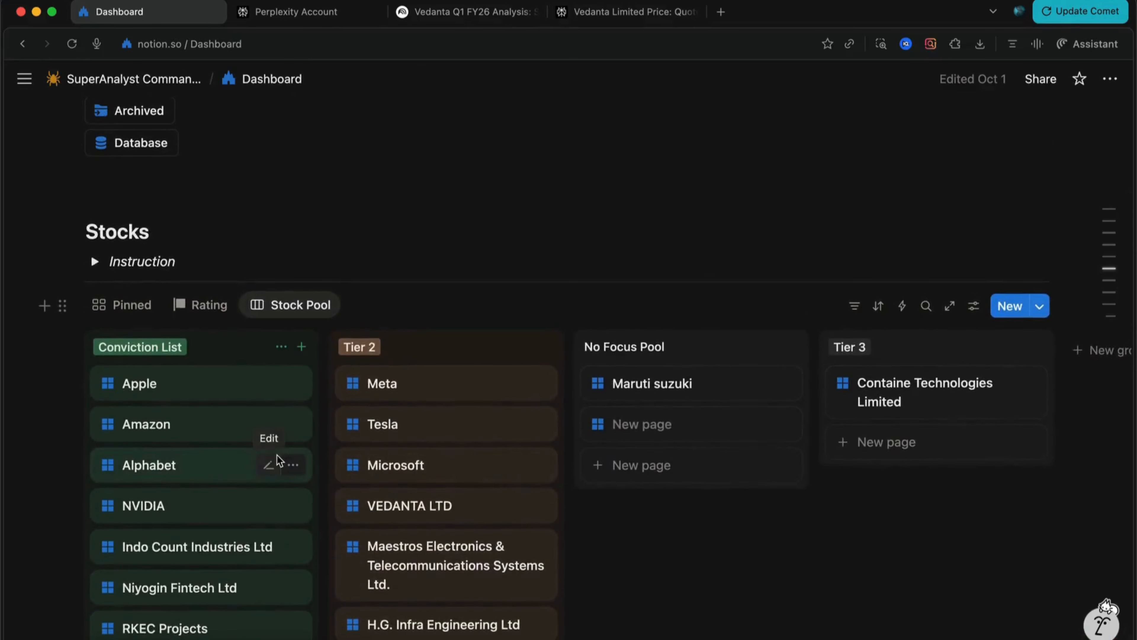
scroll(277, 457, down, 4)
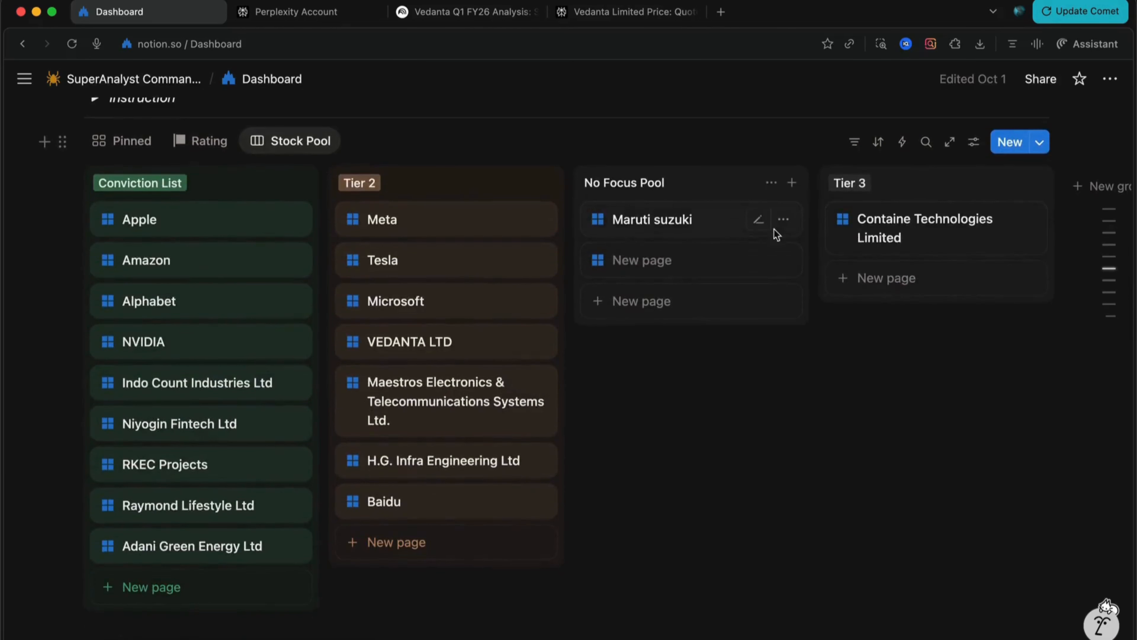
scroll(925, 248, up, 8)
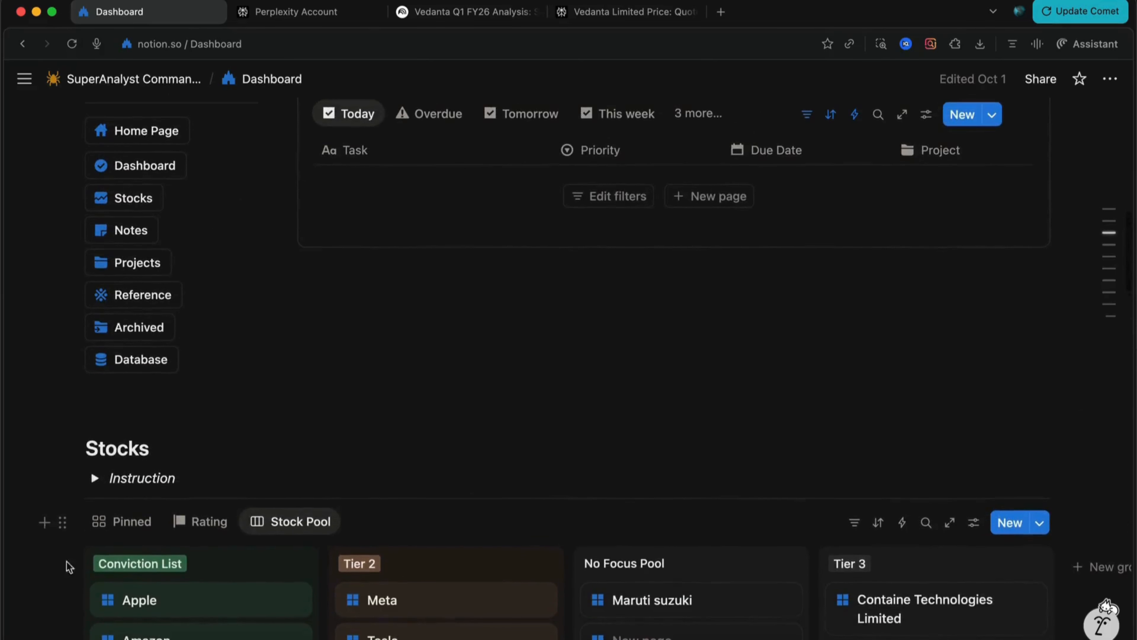
click(129, 520)
scroll(364, 394, down, 10)
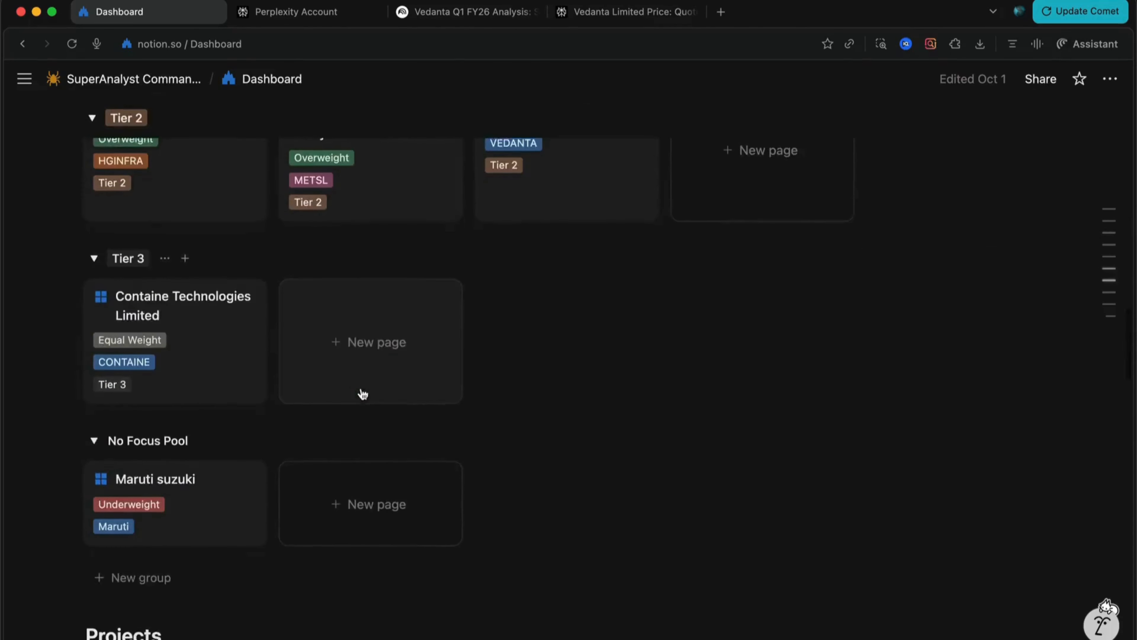
scroll(363, 394, up, 20)
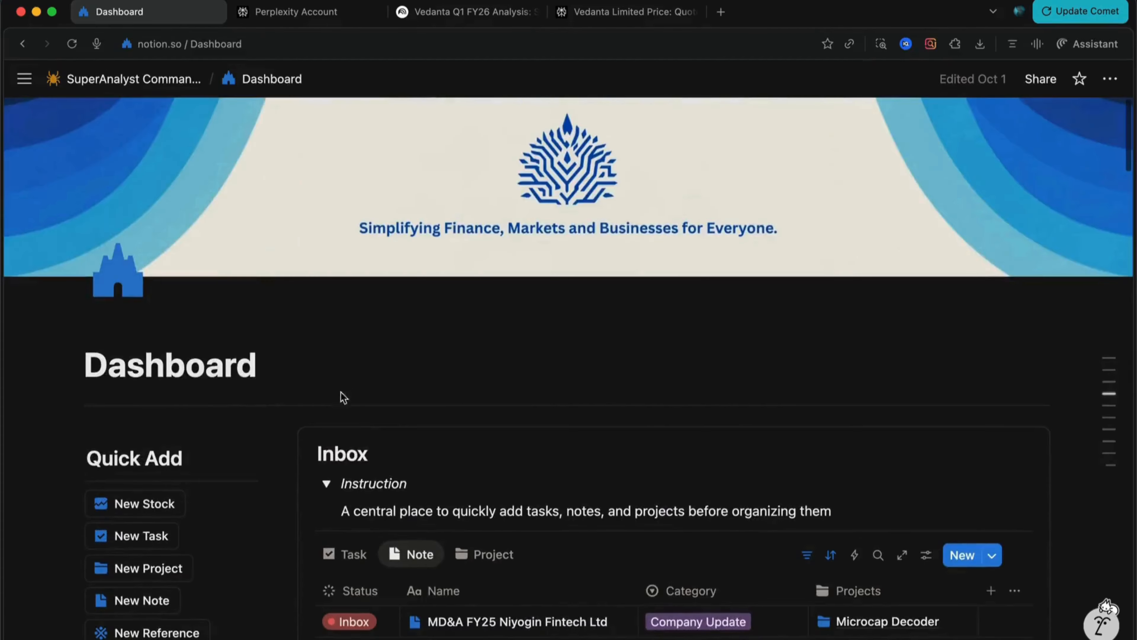
Go to the SuperAnalyst Command Centre home page and open the Stocks page from there.
scroll(219, 520, down, 9)
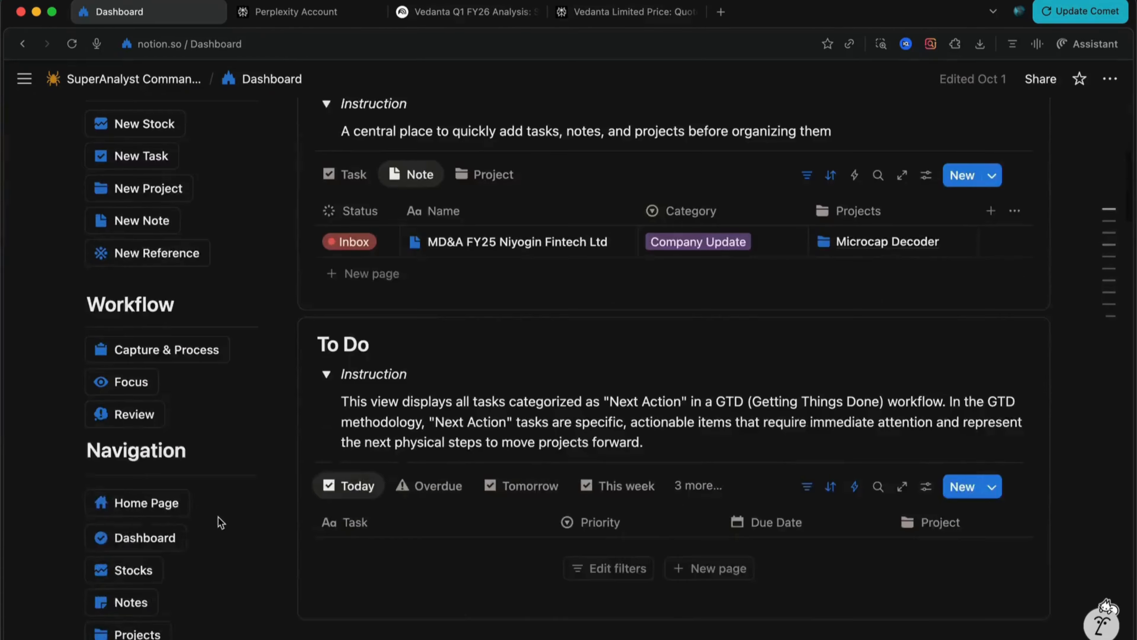
click(146, 498)
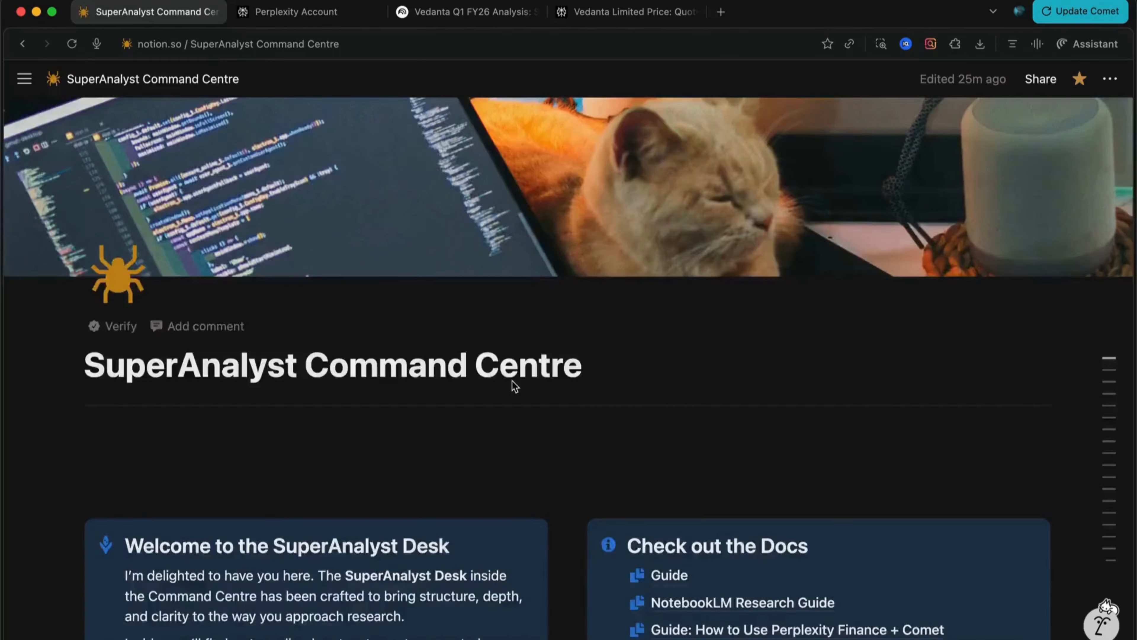
scroll(512, 380, down, 8)
scroll(512, 381, down, 5)
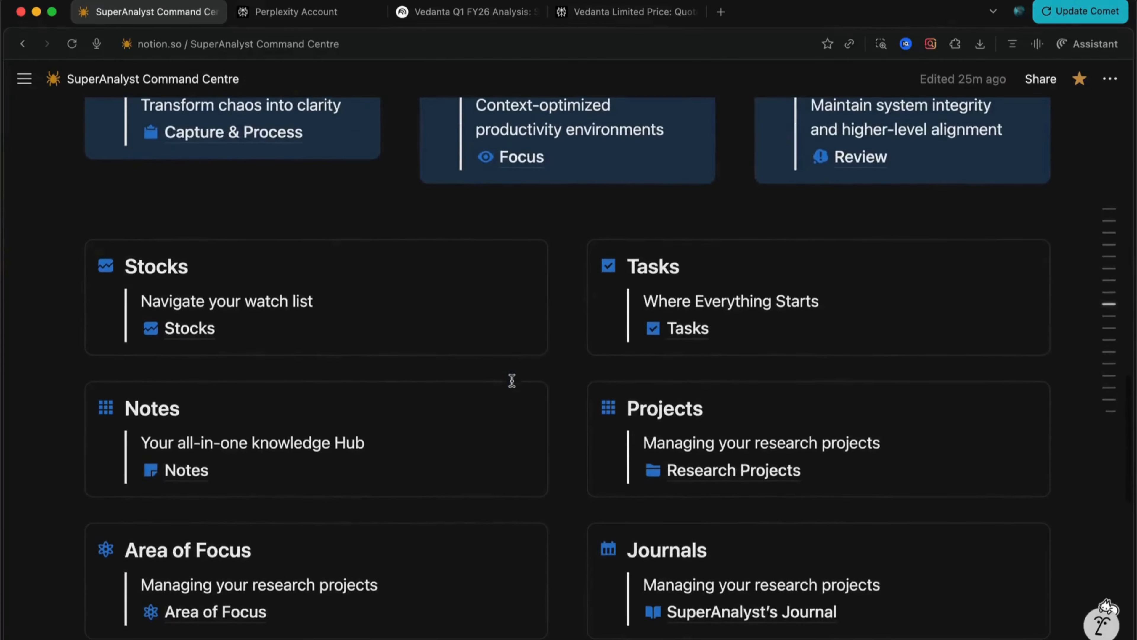
click(184, 330)
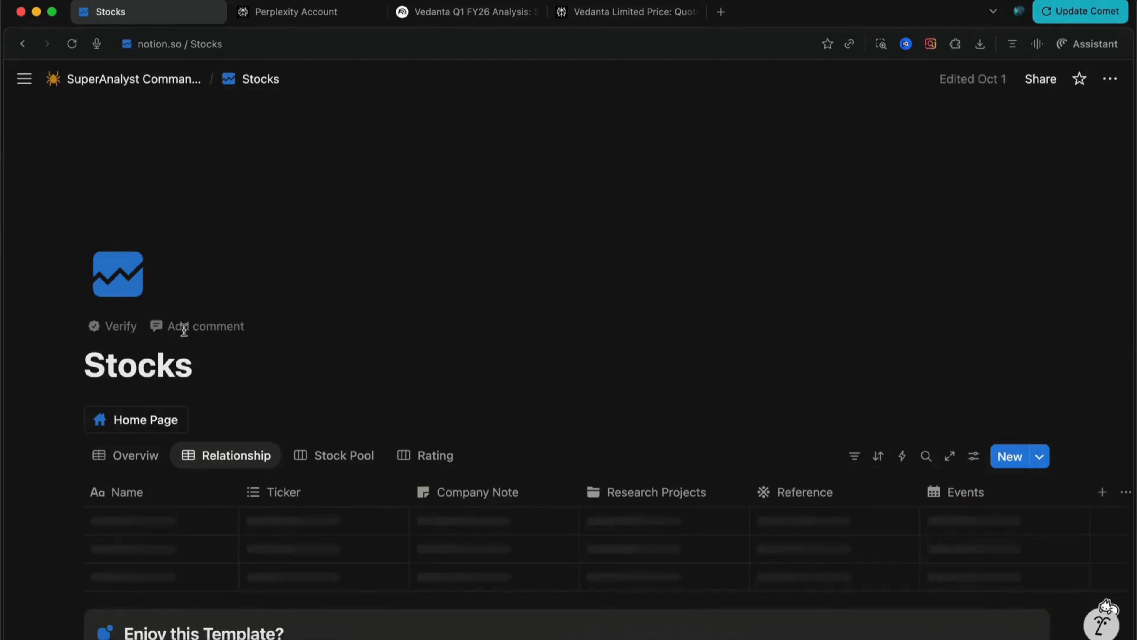
Open the VEDANTA LTD page from the Stocks table and look through the pasted analysis.
scroll(350, 316, down, 12)
scroll(351, 317, up, 3)
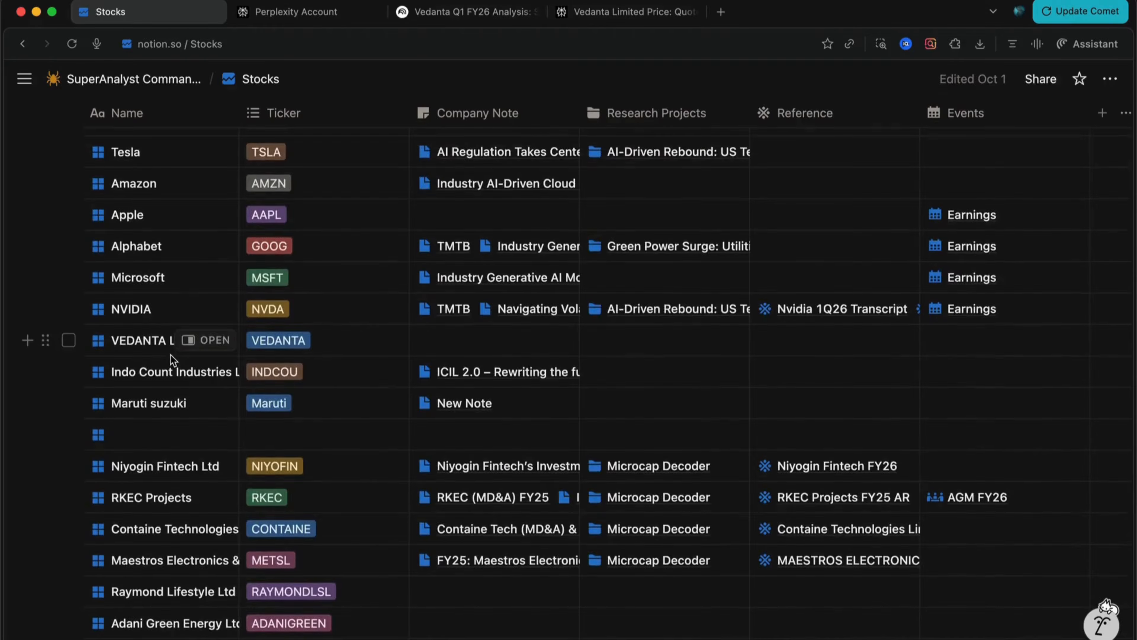
click(213, 346)
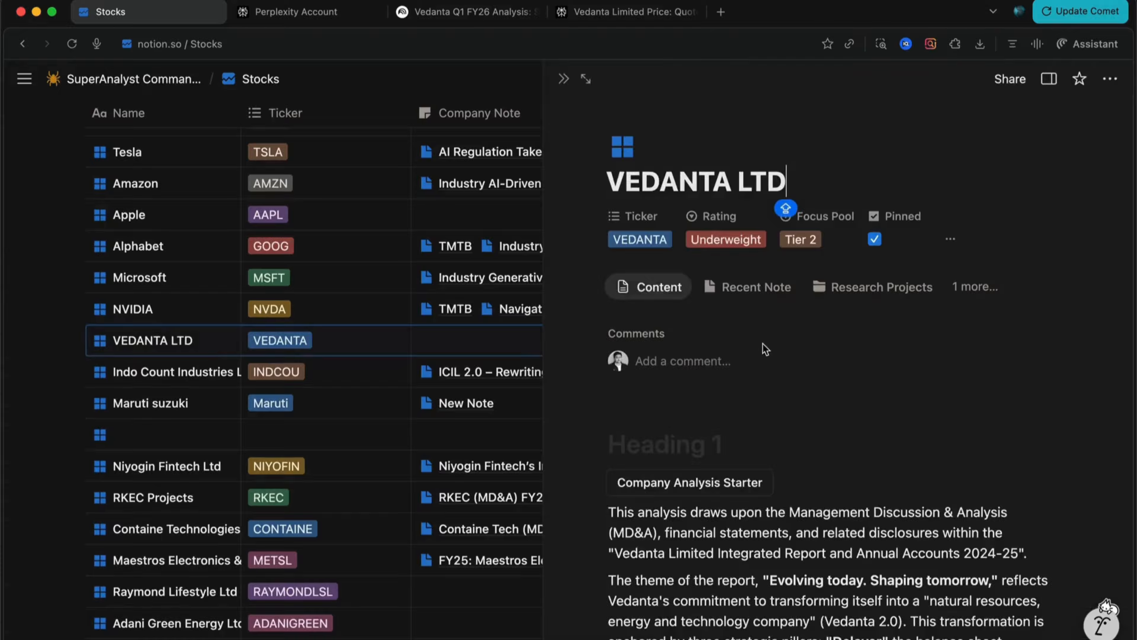
scroll(763, 346, down, 10)
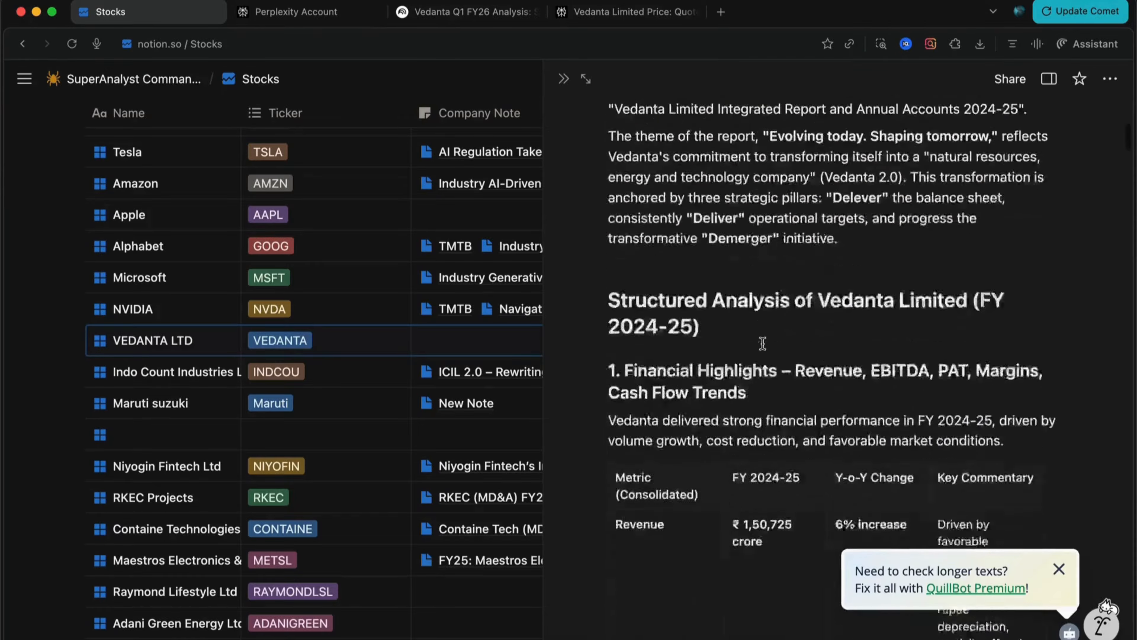
scroll(763, 344, down, 20)
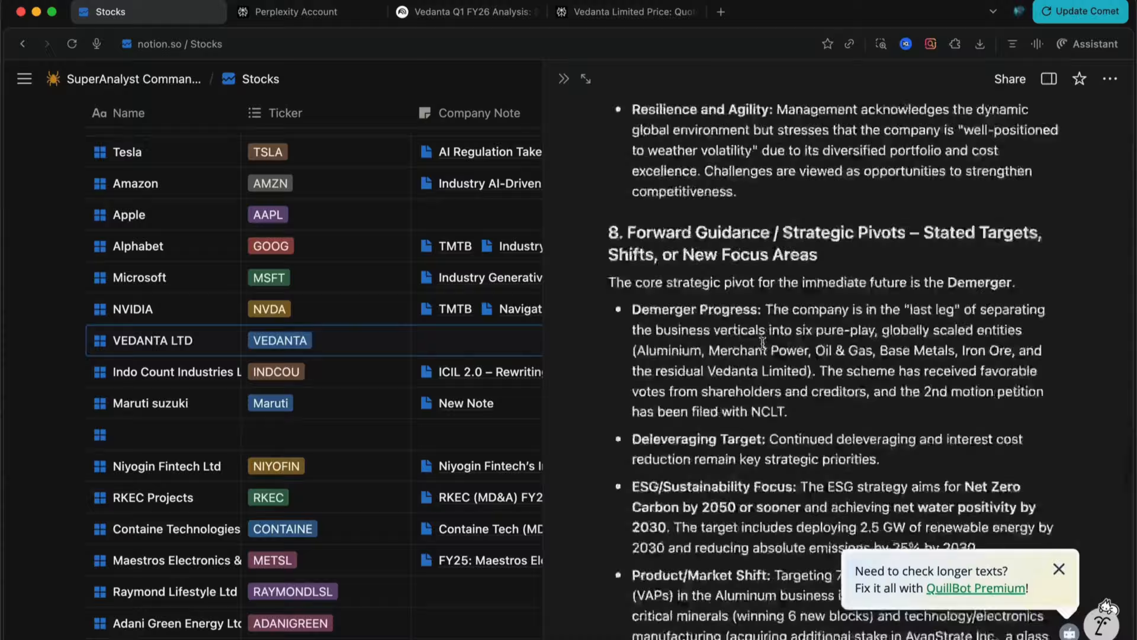
scroll(763, 343, down, 10)
scroll(763, 343, up, 20)
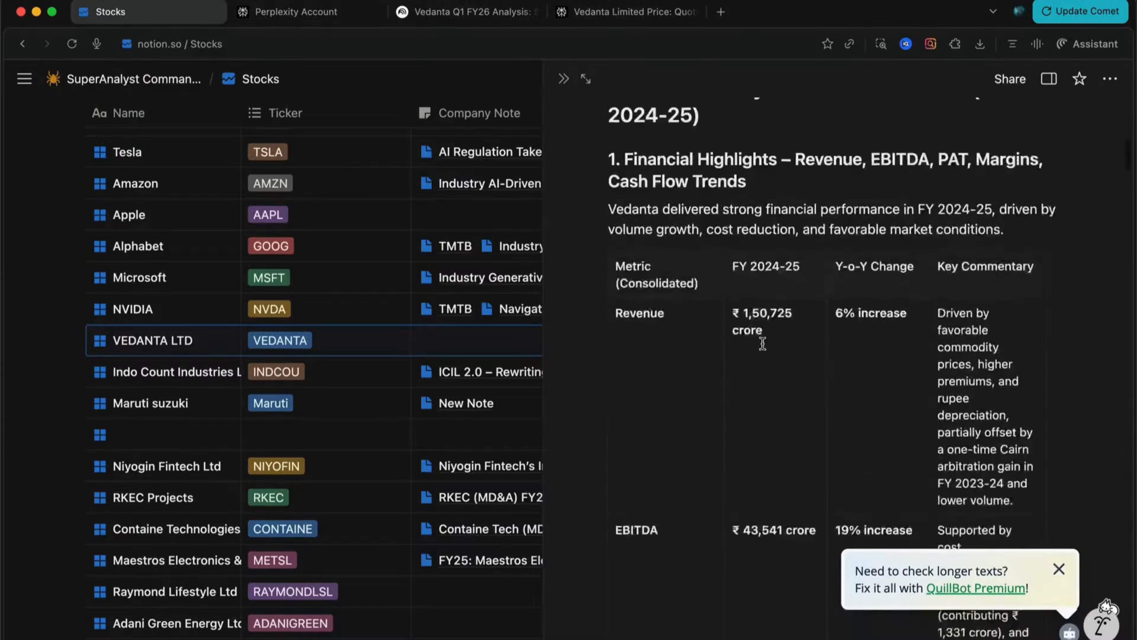
scroll(763, 344, up, 10)
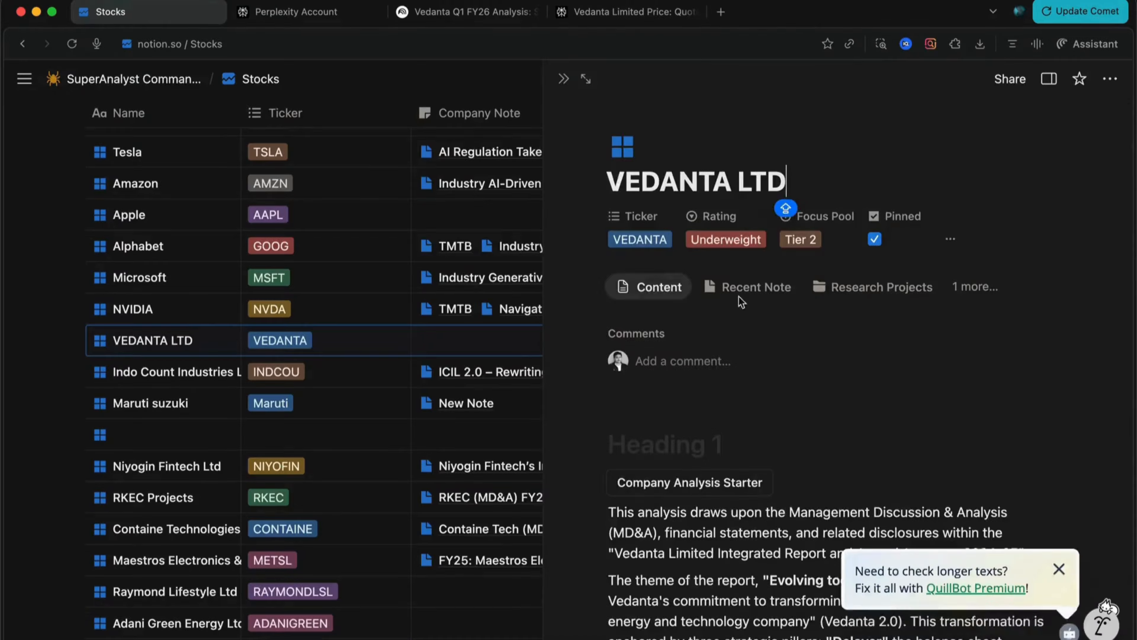
Add a note under VEDANTA LTD's Recent Note section and name it Q1FY26 ANALYSIS.
mouse_move(750, 290)
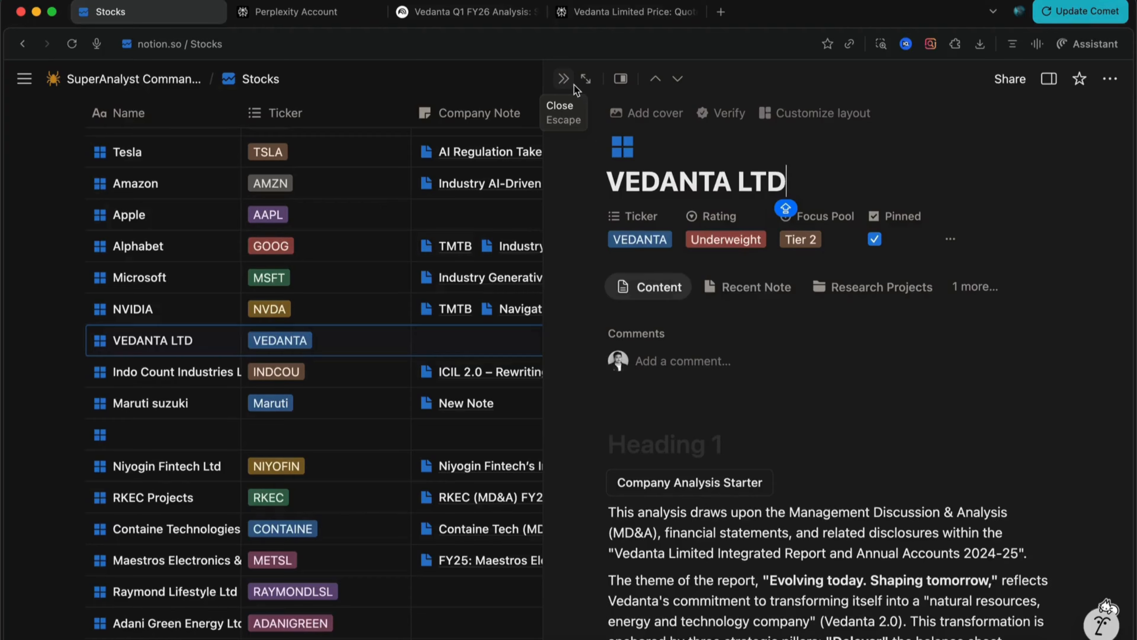
click(739, 288)
click(820, 378)
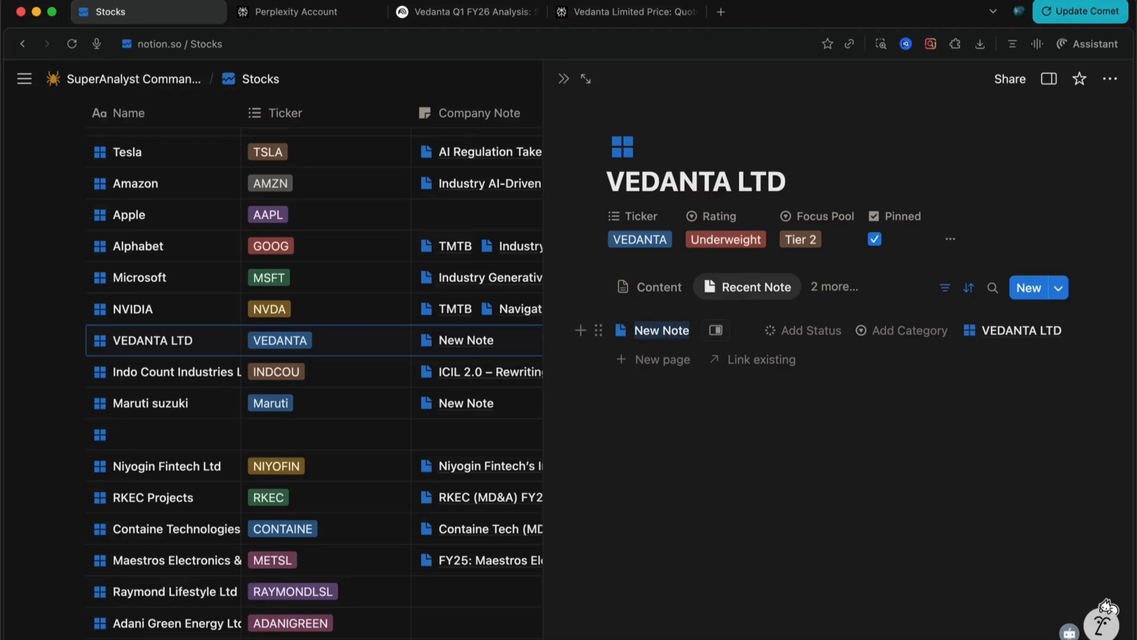
key(BackSpace)
text(qU)
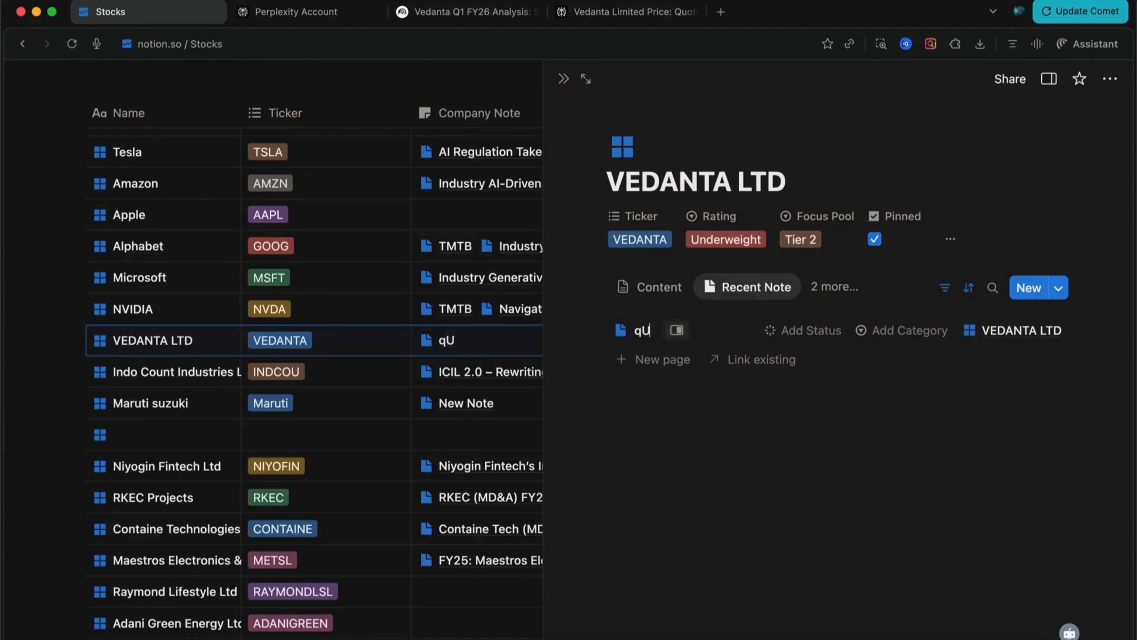
key(Caps_Lock)
key(BackSpace)
key(BackSpace)
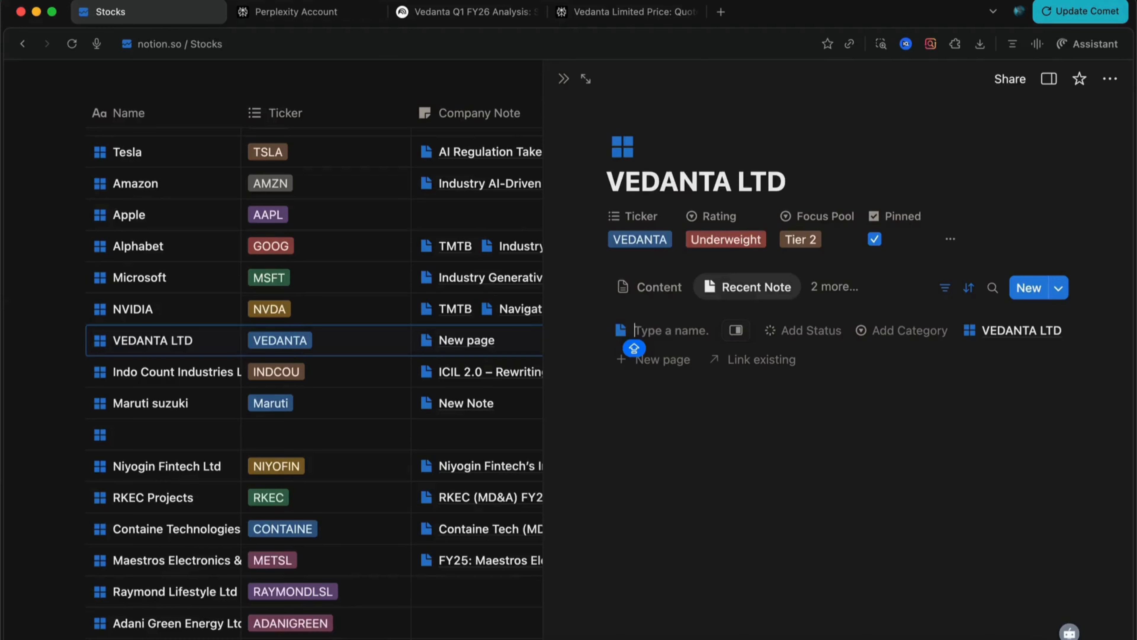
text(Q1)
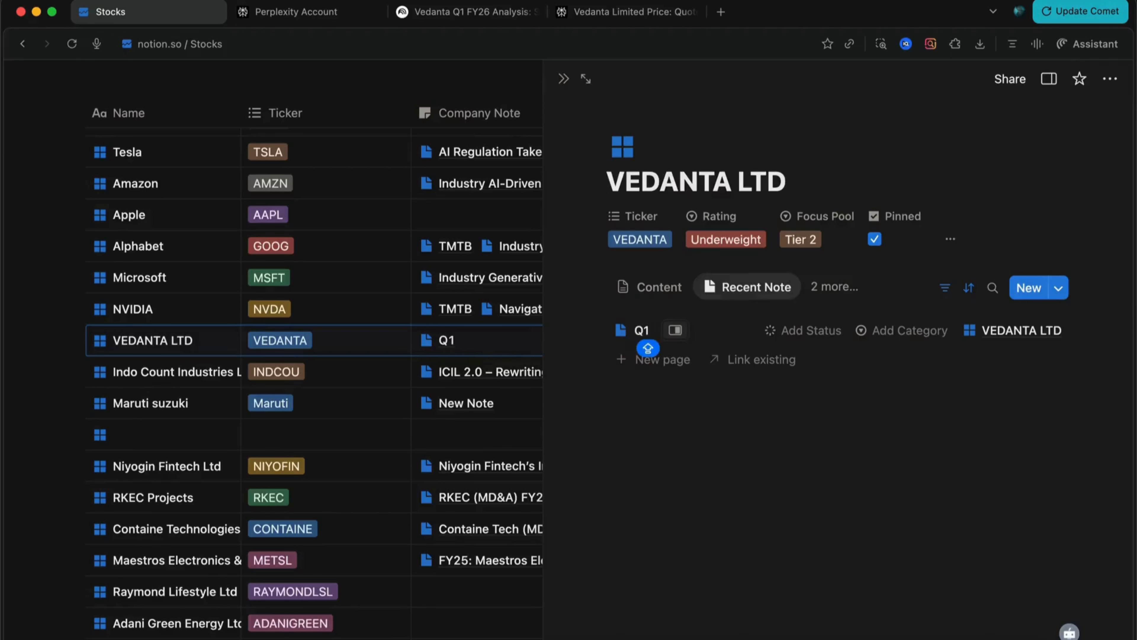
text(FY26 A)
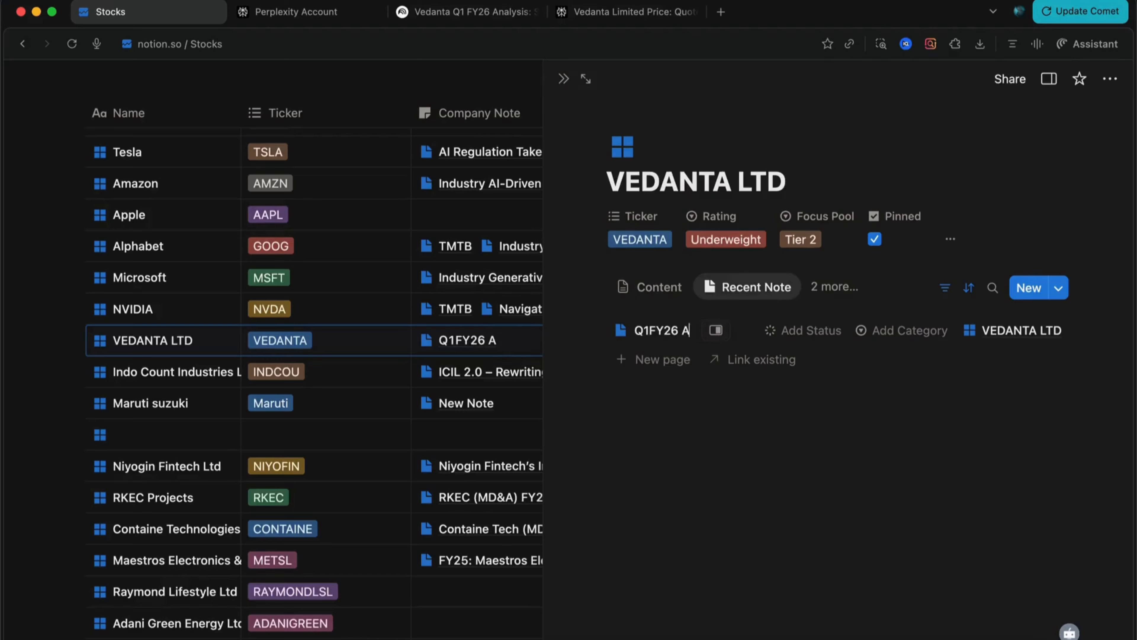
text(NALYS)
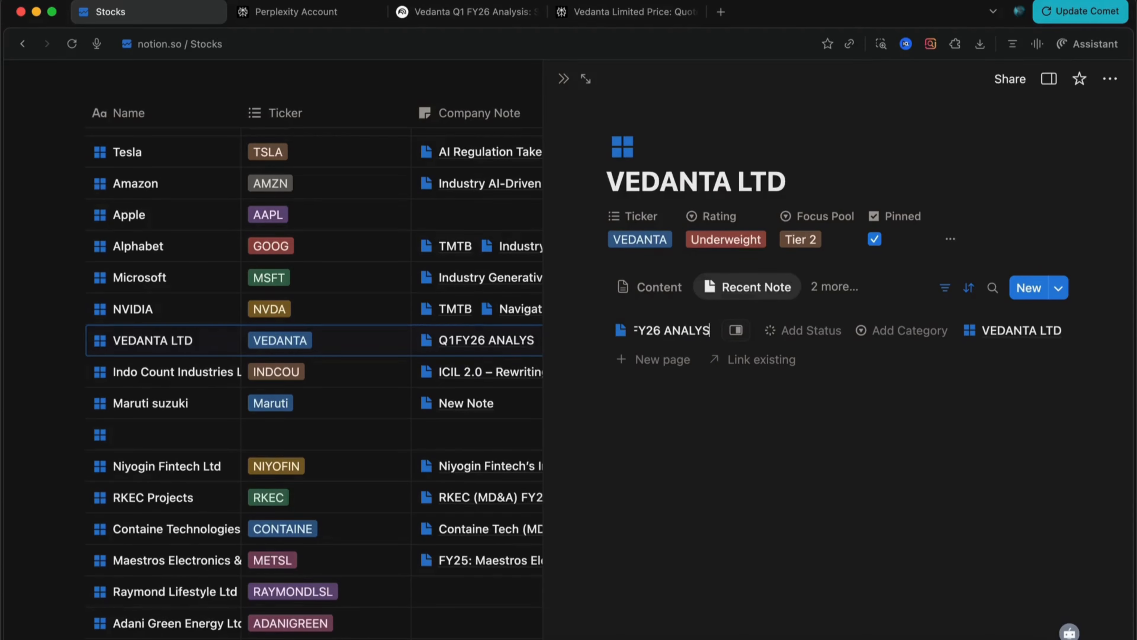
text(IS)
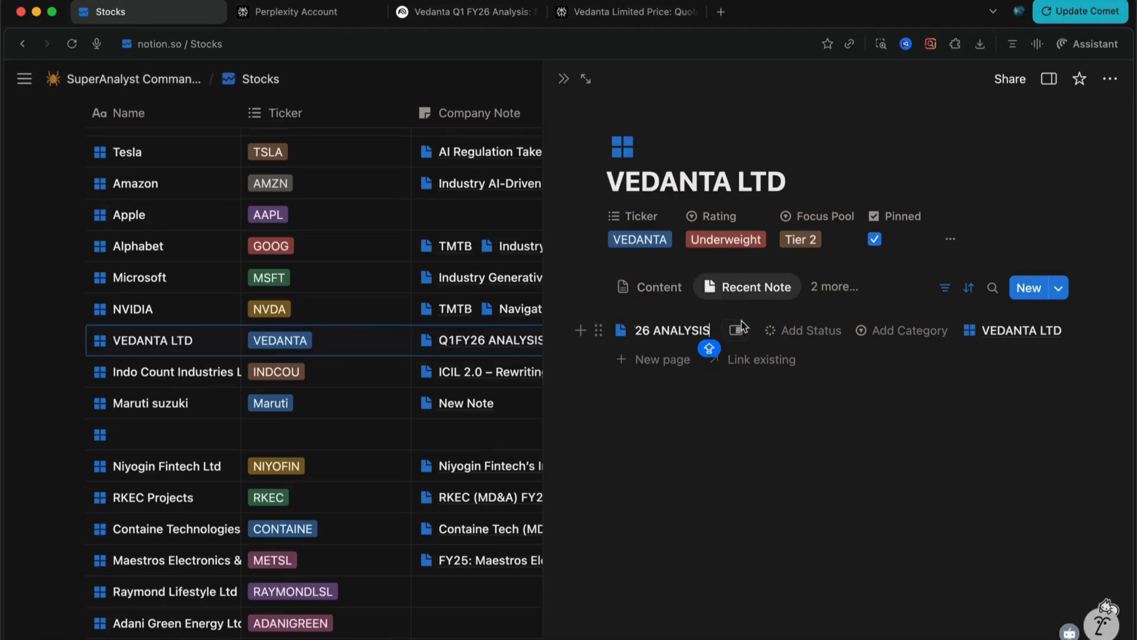
Open the Q1FY26 ANALYSIS note and set its status to In Progress.
click(739, 330)
scroll(761, 233, down, 2)
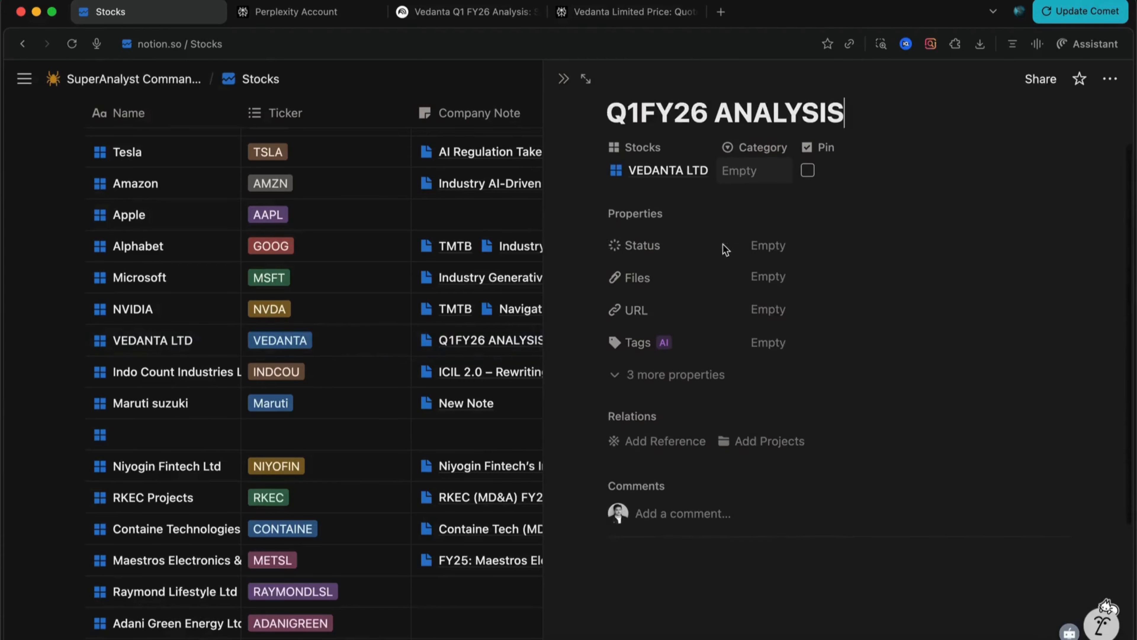
click(766, 245)
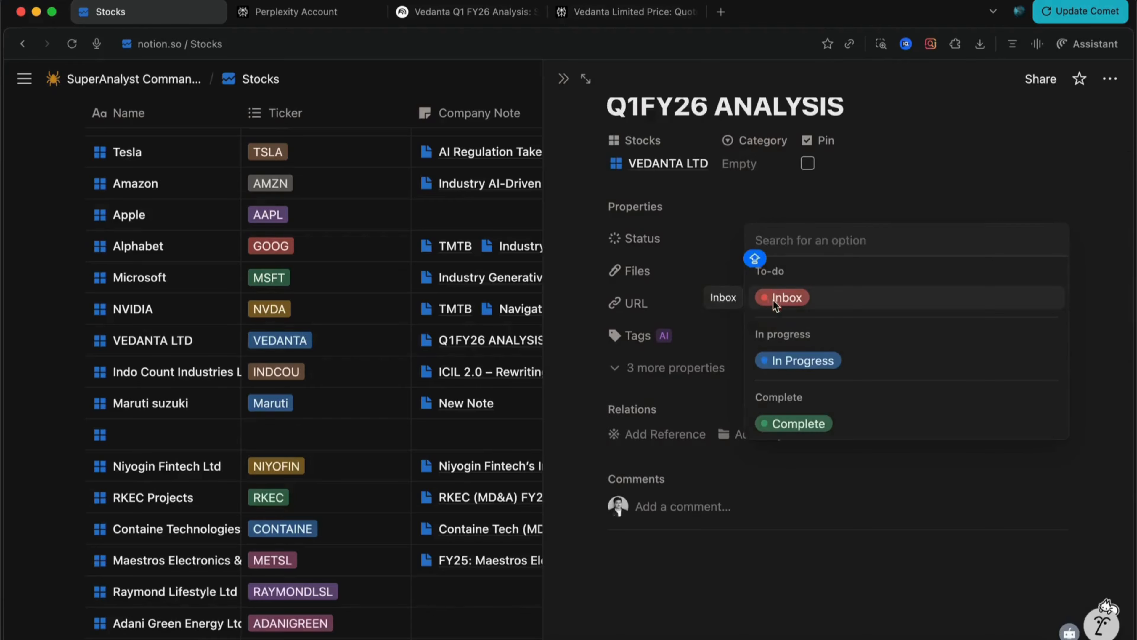
click(791, 361)
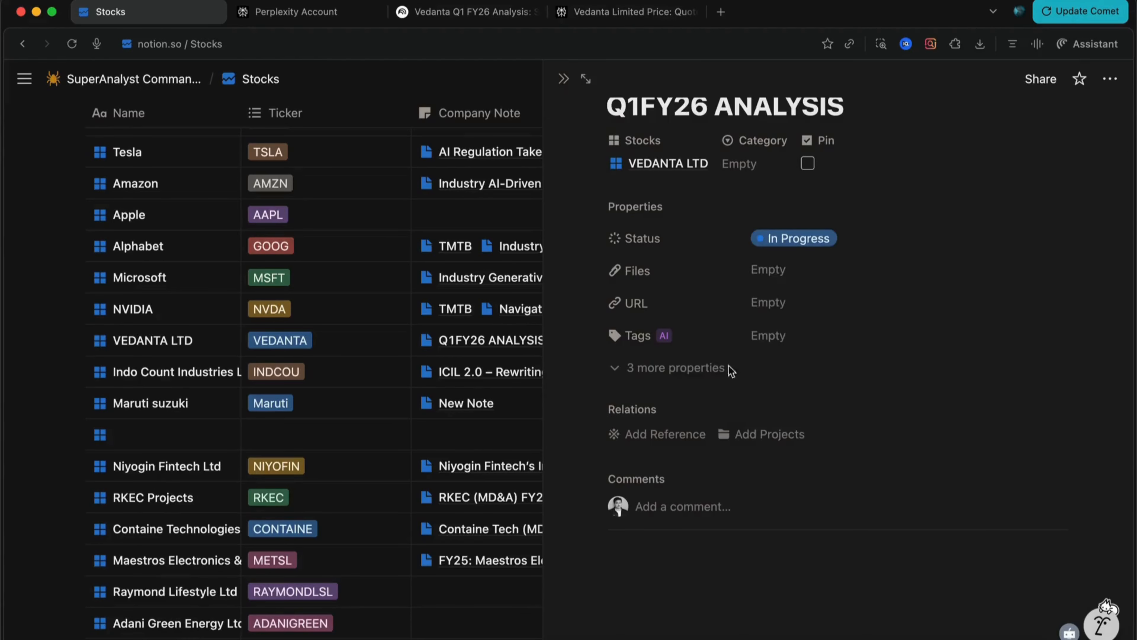
Categorize the Q1FY26 ANALYSIS note as Post-earnings Update and mark it as pinned.
click(748, 164)
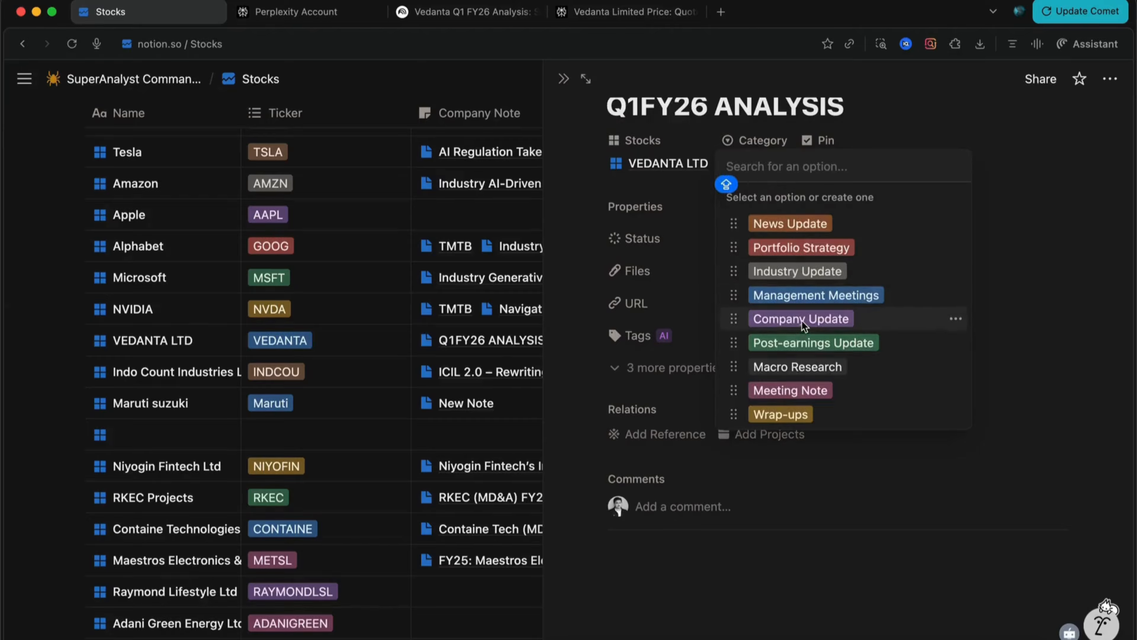
click(797, 344)
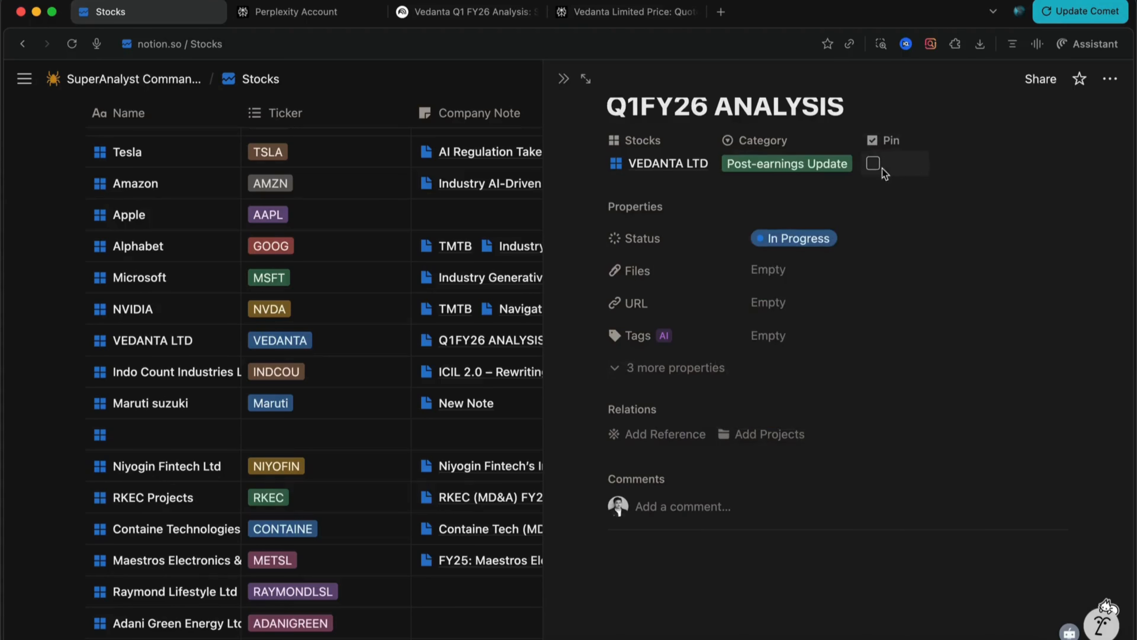
click(874, 164)
Check the note's file upload options and the pages available for its Reference relation, without adding anything.
scroll(852, 287, down, 1)
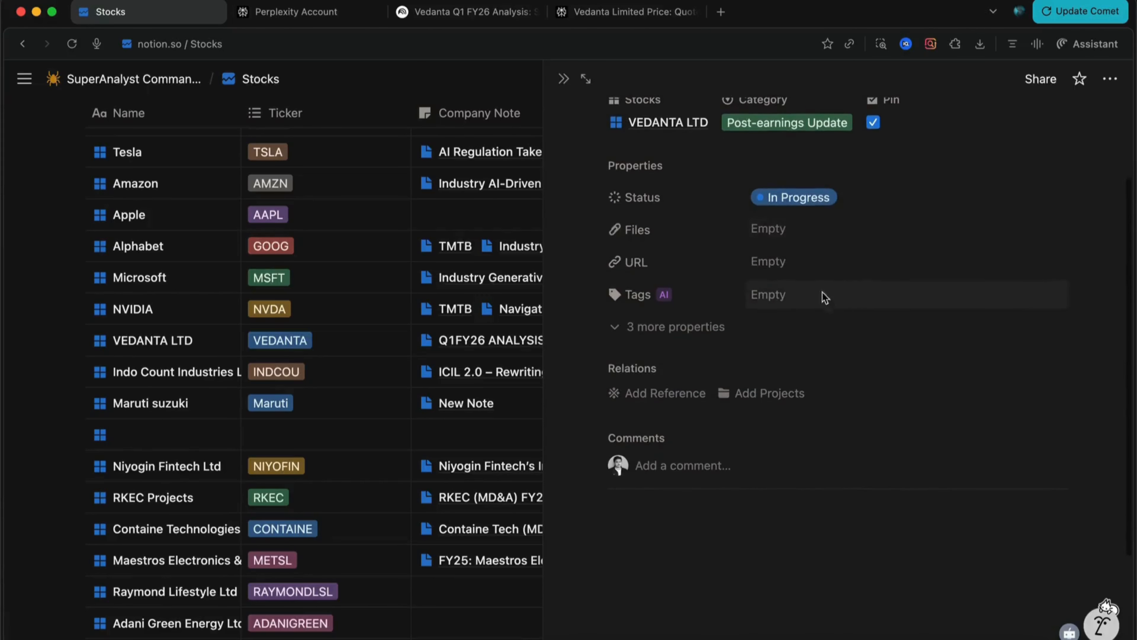
click(770, 230)
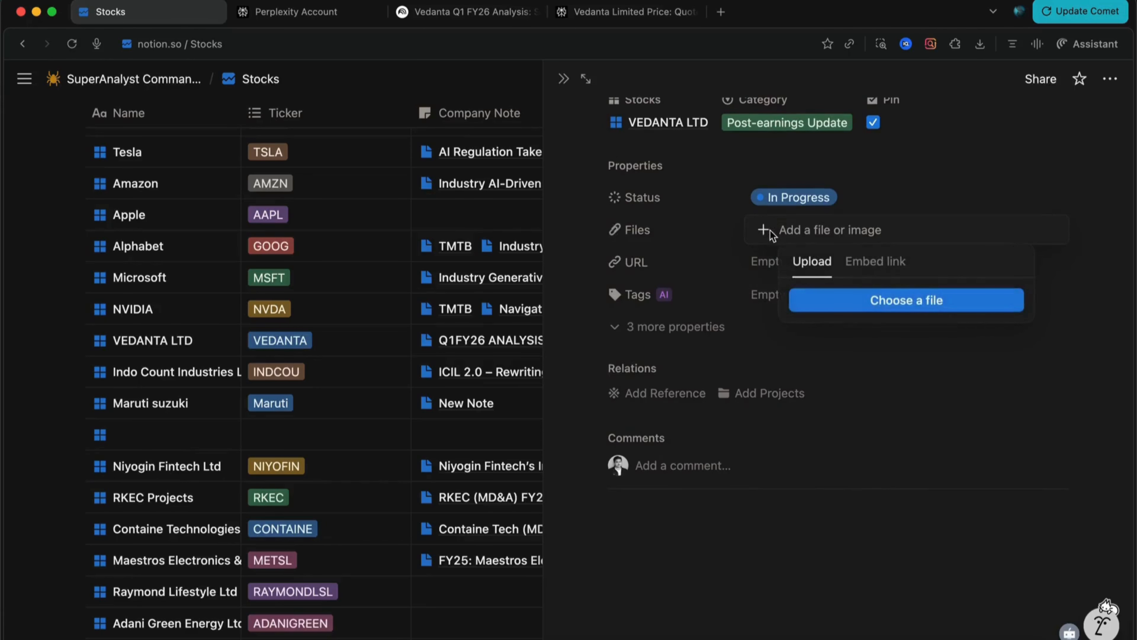
click(835, 376)
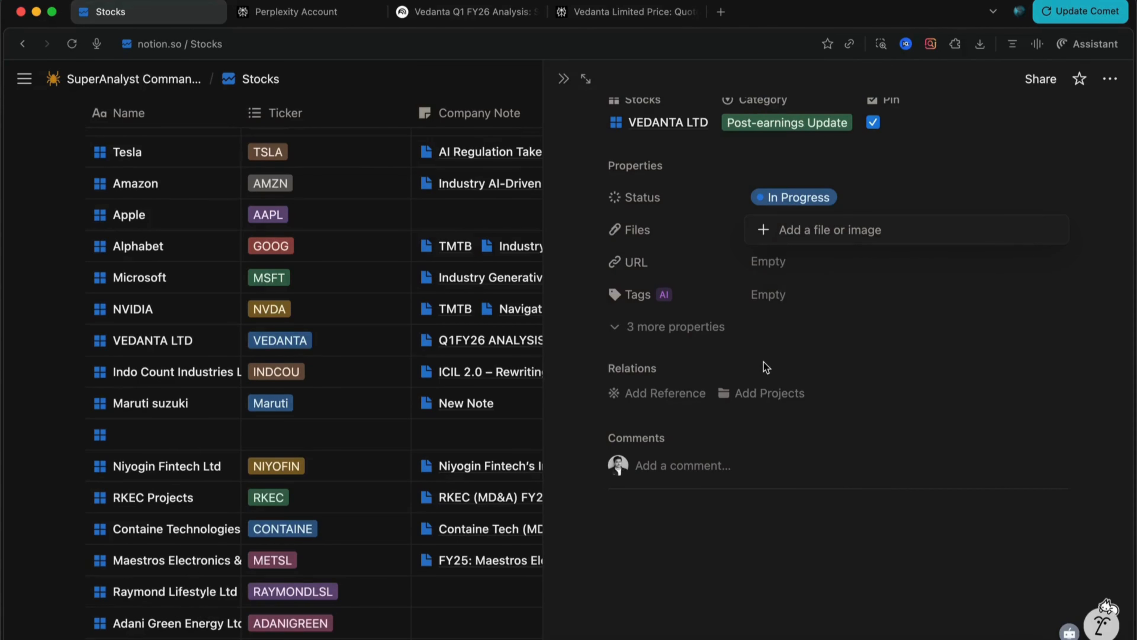
click(664, 395)
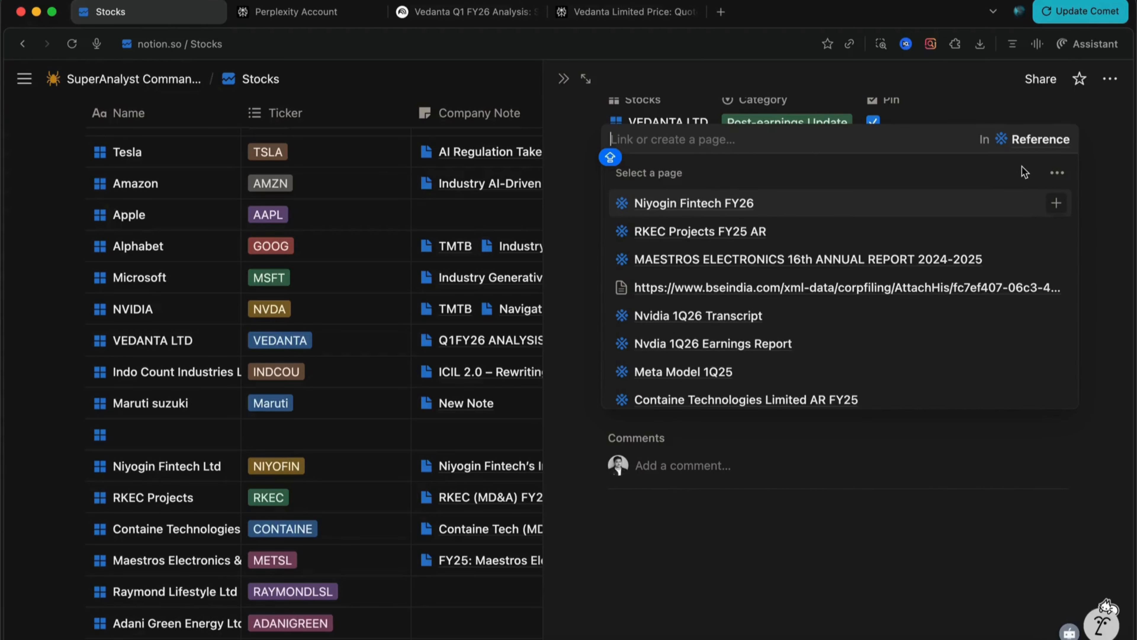
click(745, 145)
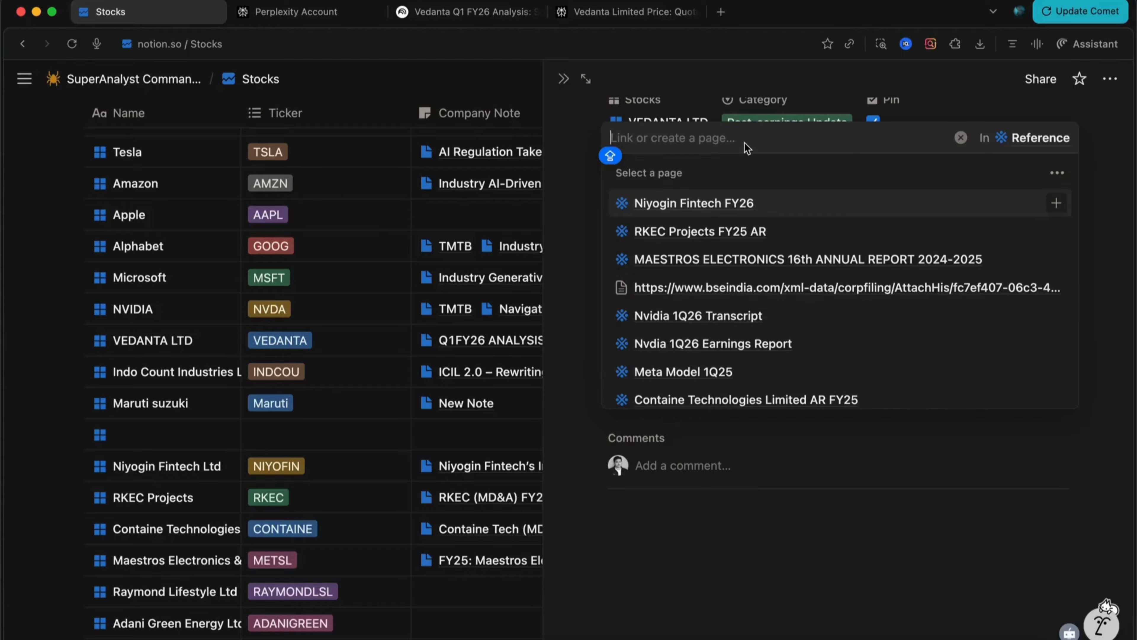
click(746, 441)
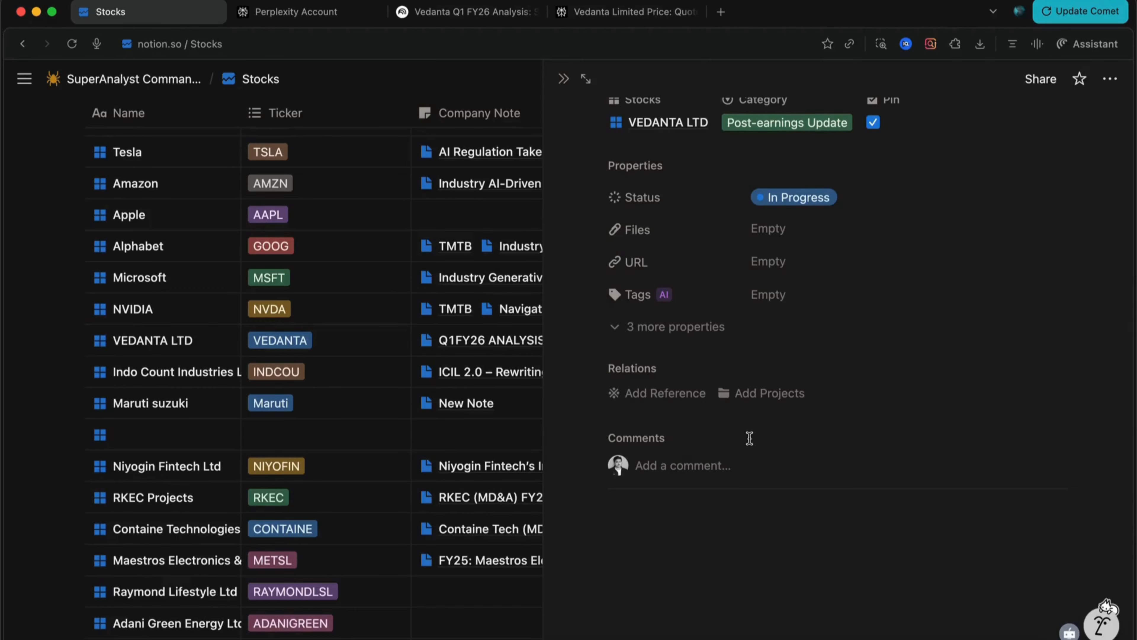
Check which research projects are available for linking to the note, without linking any.
click(768, 398)
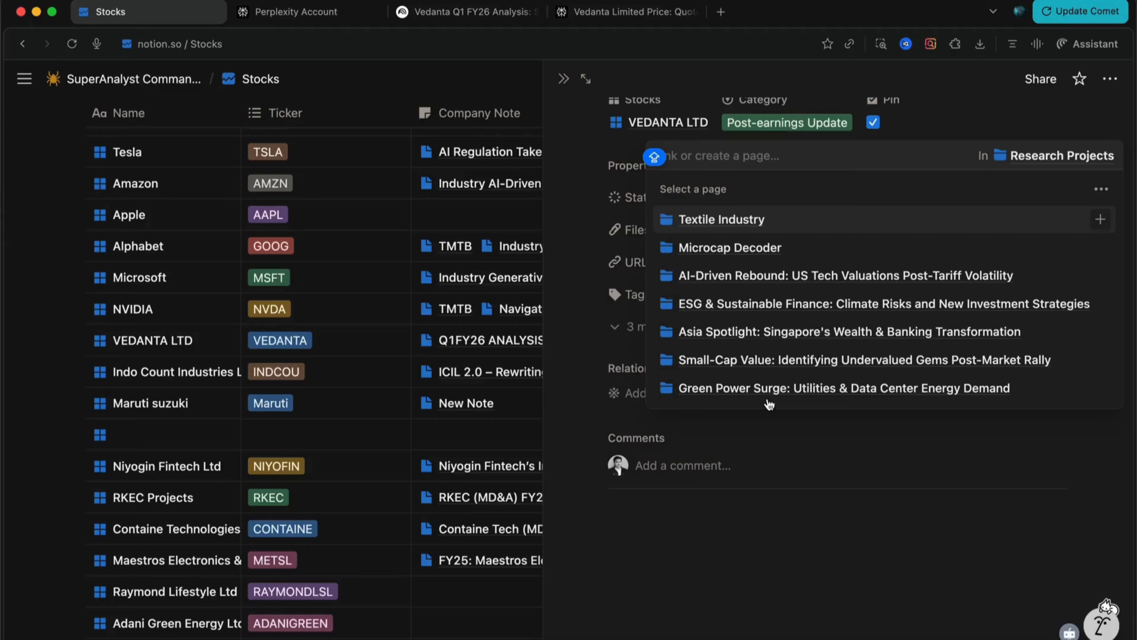
click(751, 441)
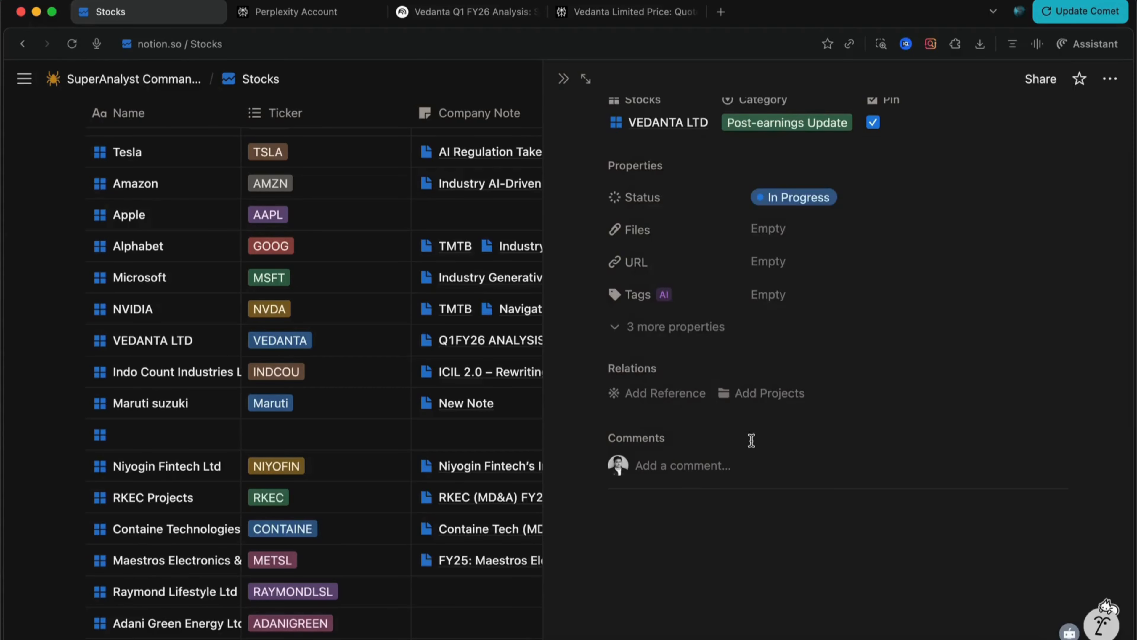
click(776, 393)
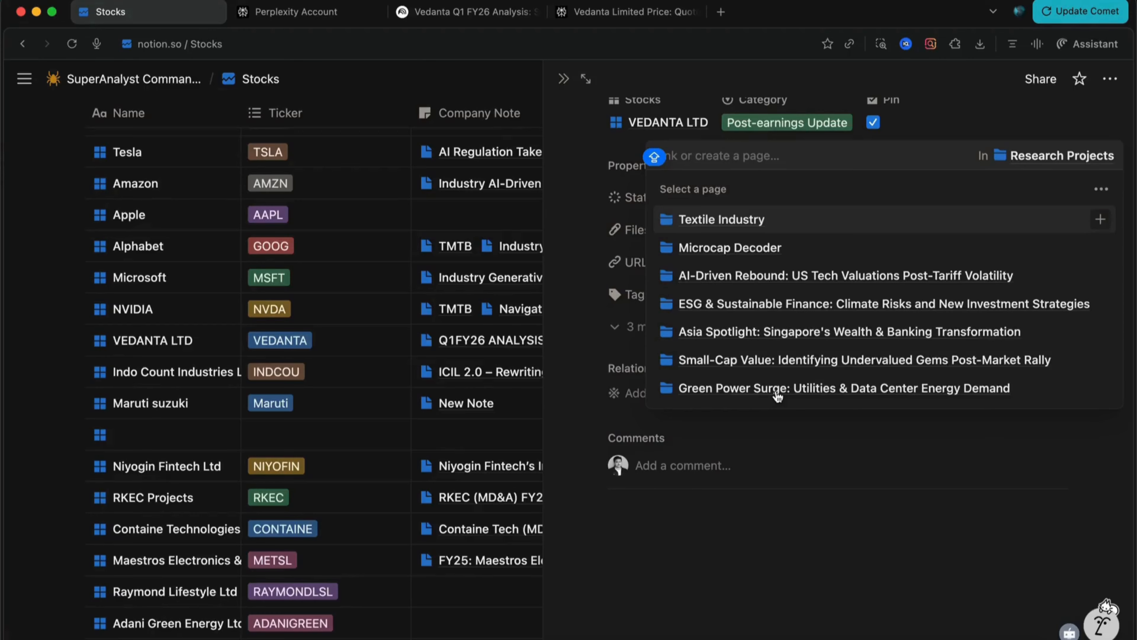
click(769, 459)
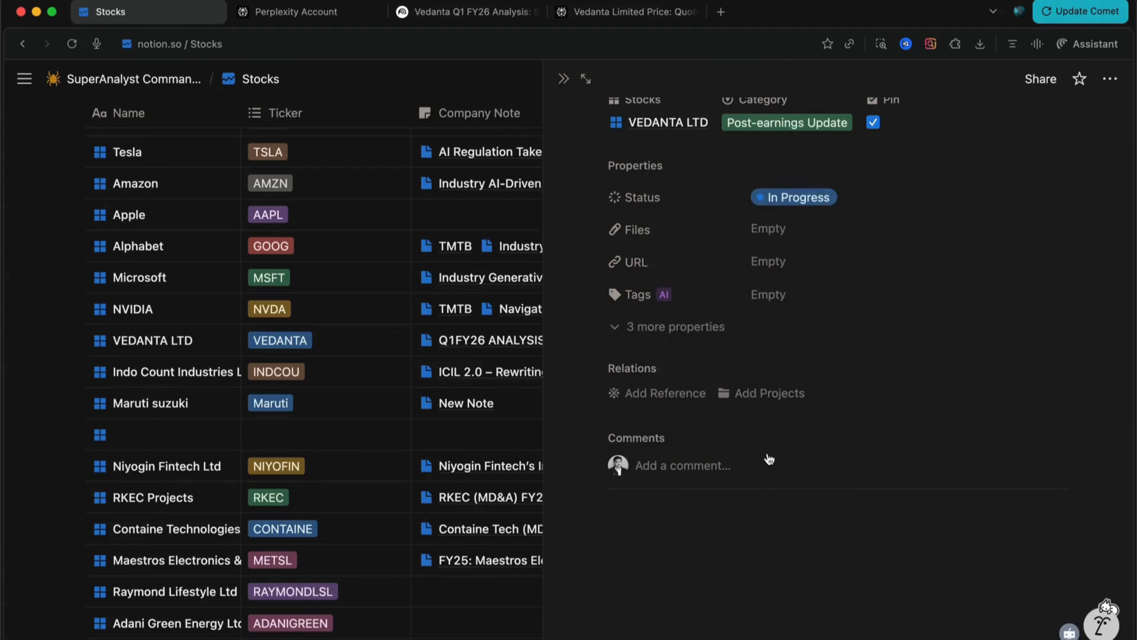
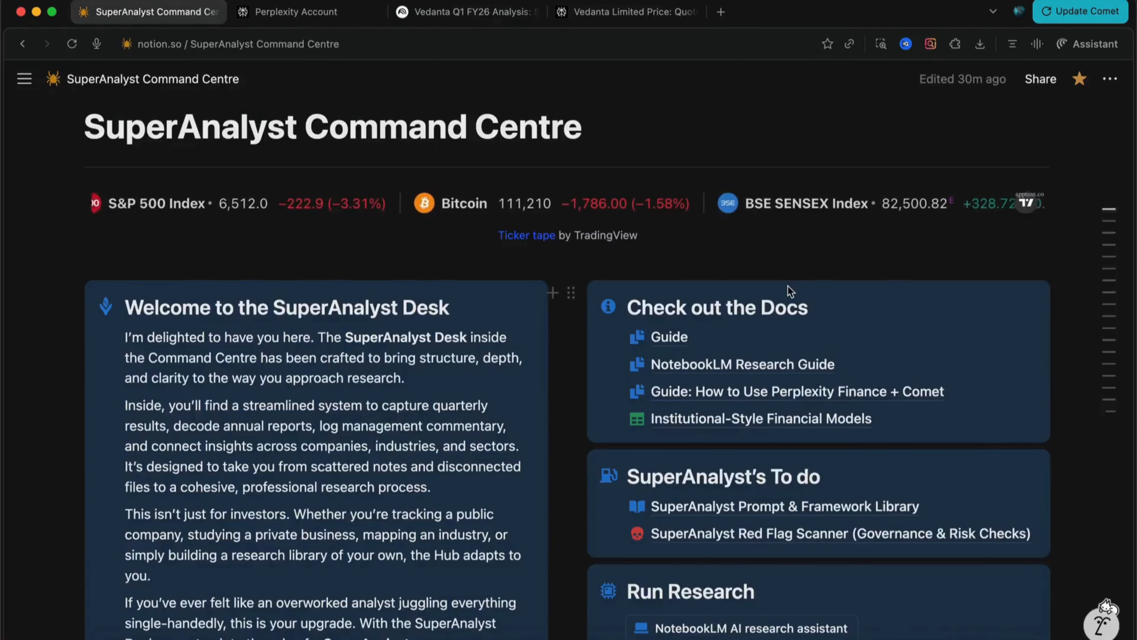
Open the SuperAnalyst Prompt & Framework Library from the Command Centre home page and browse its table of all prompts.
scroll(761, 313, down, 3)
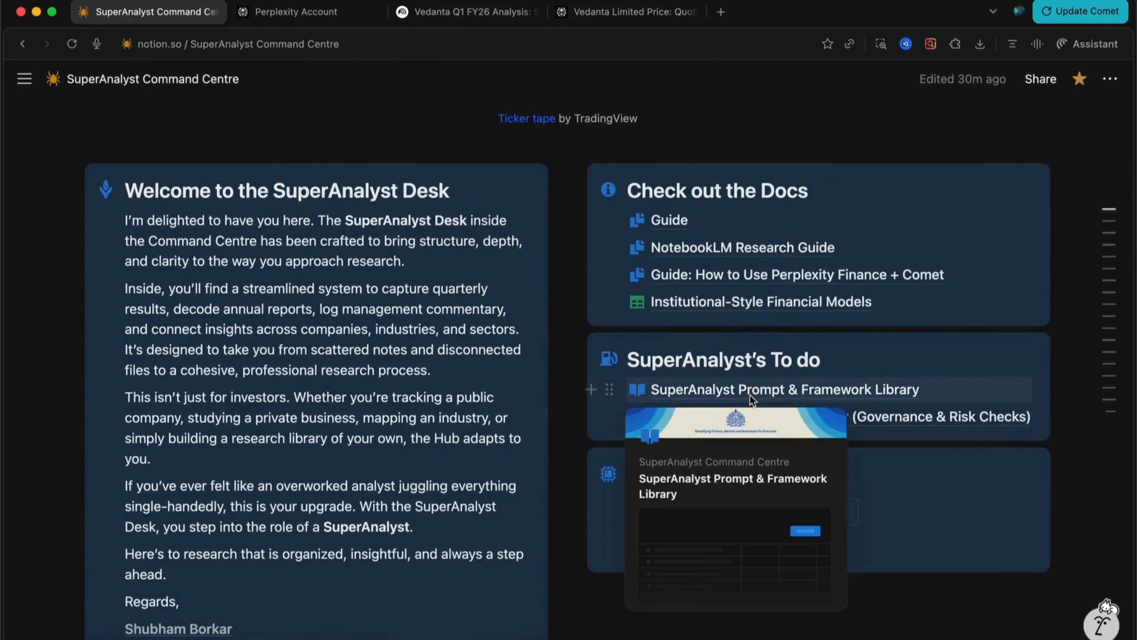
click(752, 389)
scroll(396, 473, down, 10)
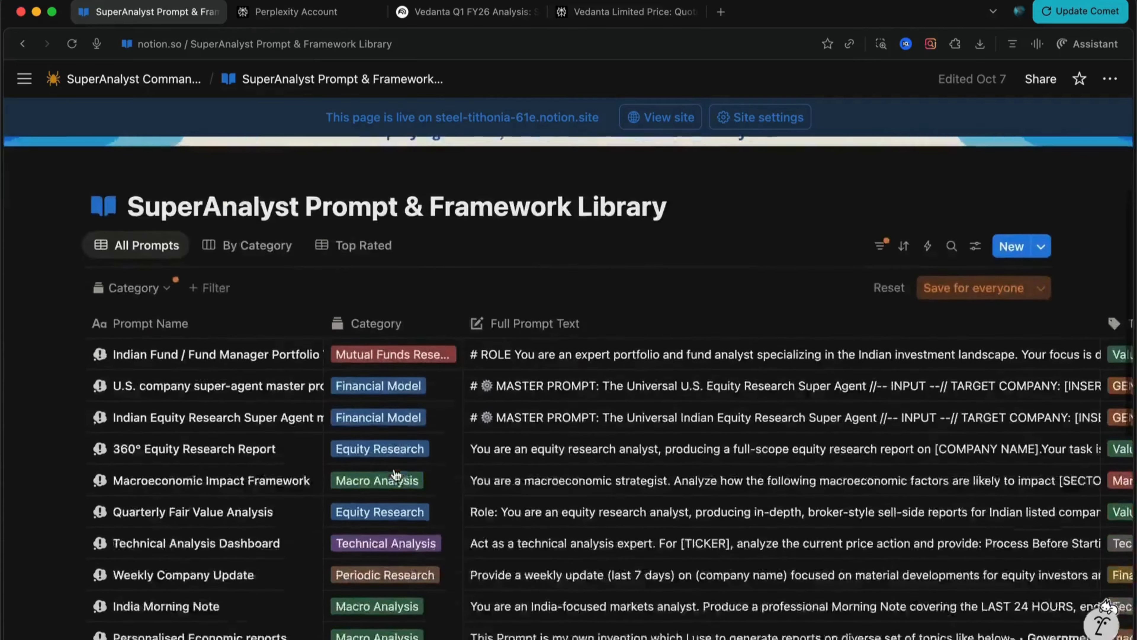
scroll(228, 557, up, 3)
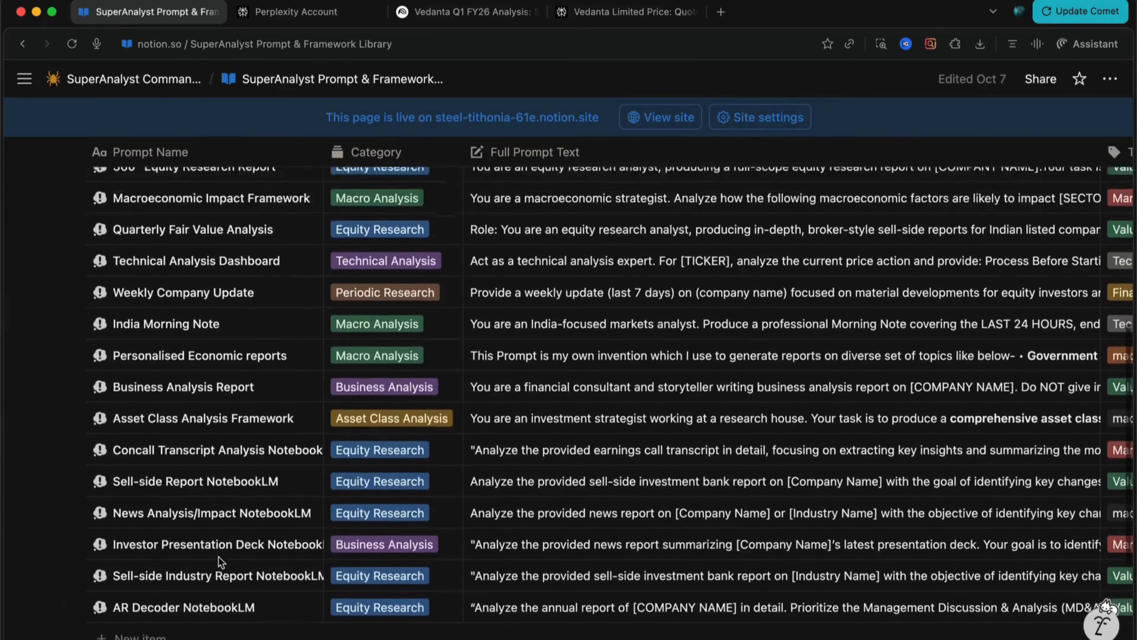
scroll(263, 323, up, 10)
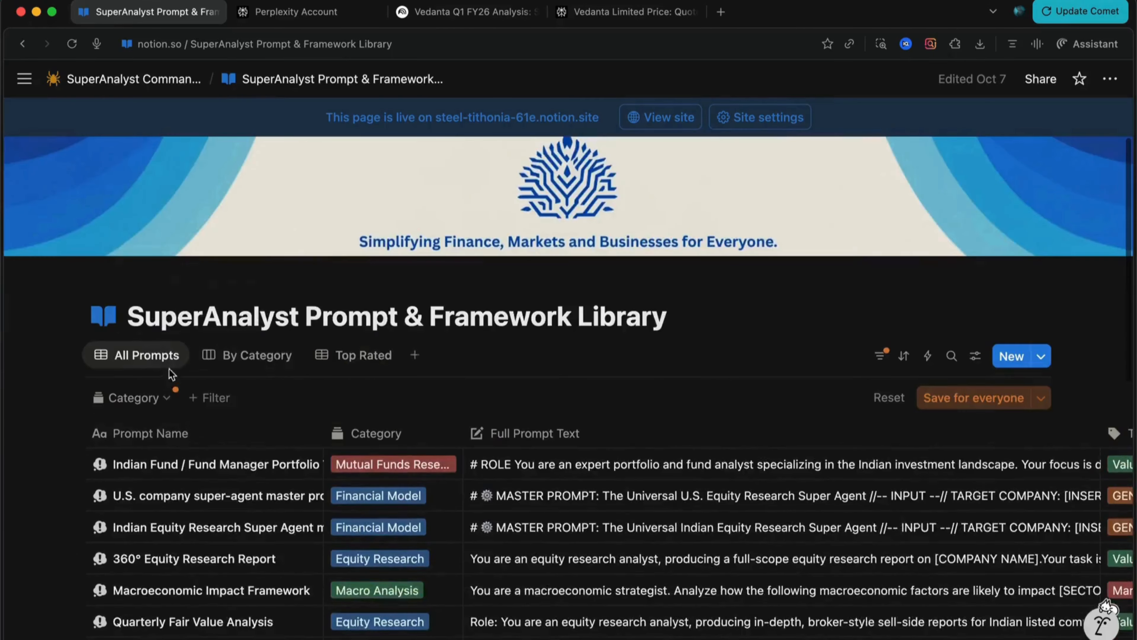
Filter the prompt library to the Equity Research and Business Analysis categories and look through the matching prompts.
click(157, 399)
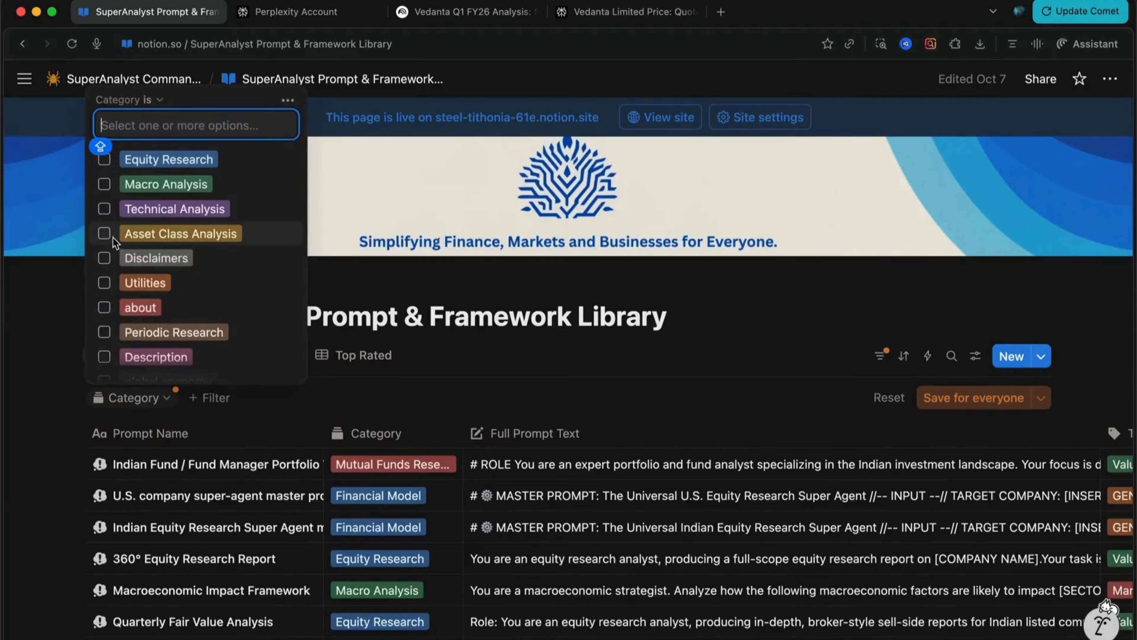
click(104, 161)
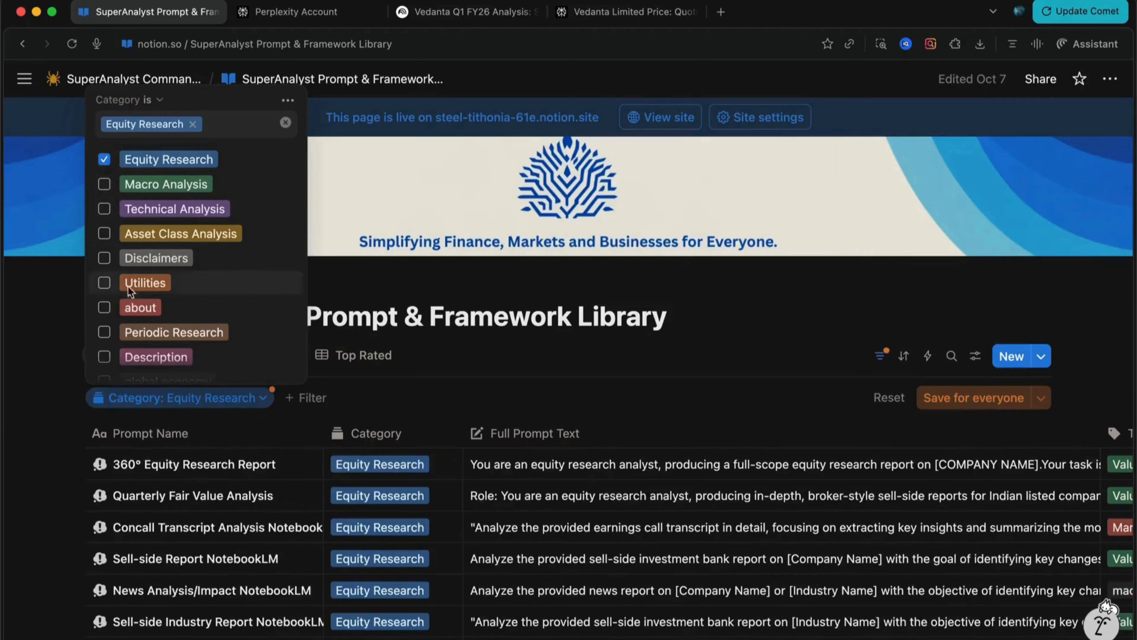
scroll(132, 297, down, 3)
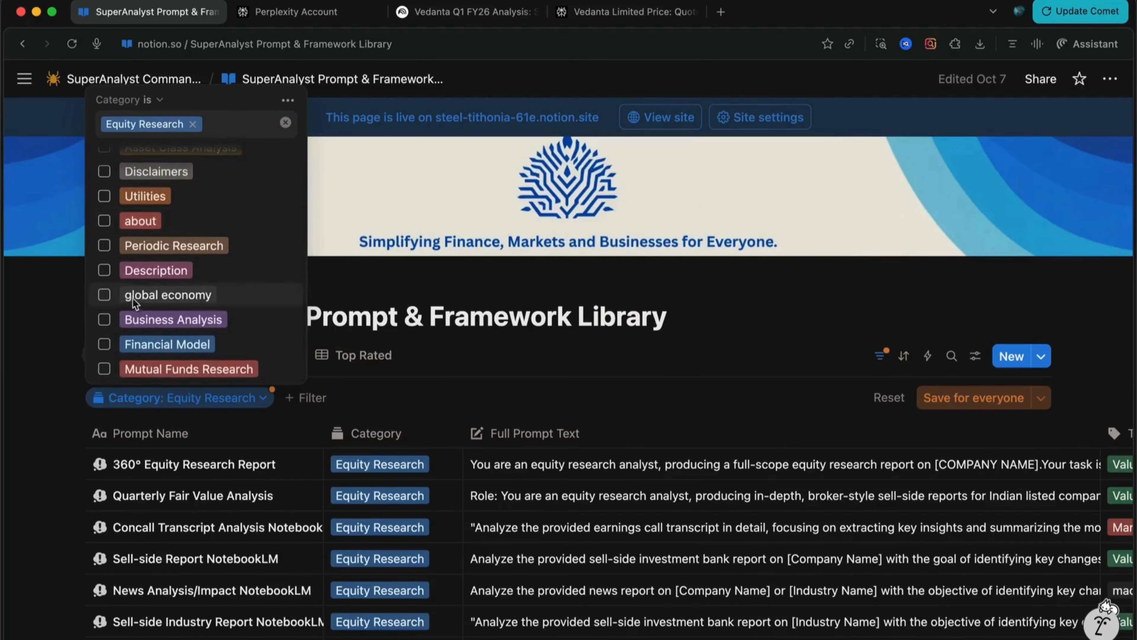
click(108, 326)
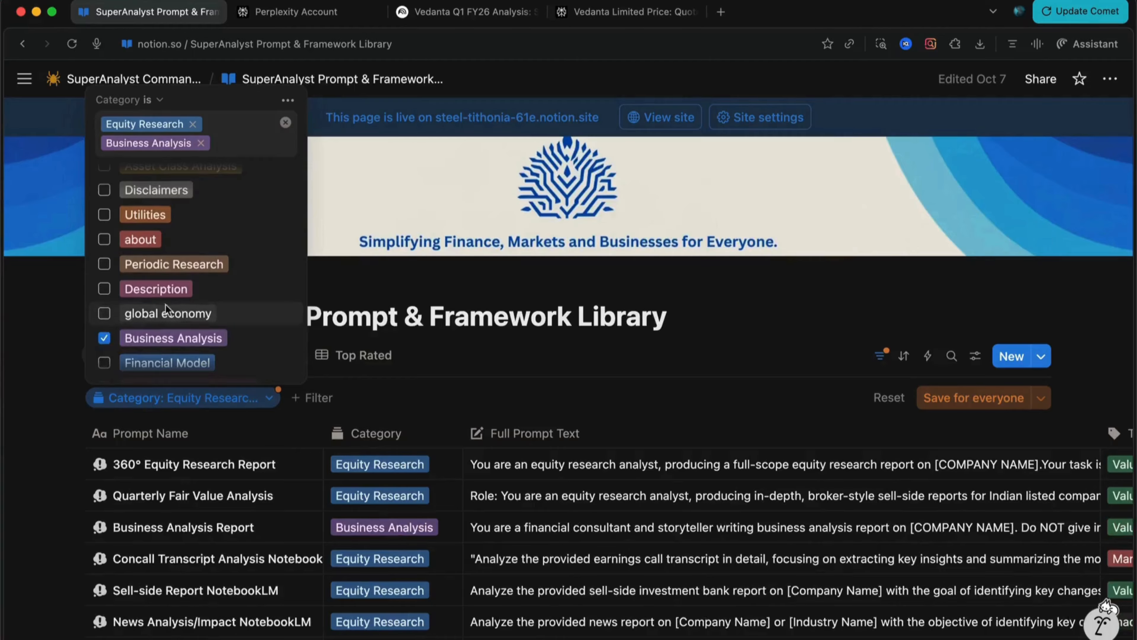
scroll(172, 302, down, 1)
scroll(172, 302, up, 2)
scroll(171, 303, up, 3)
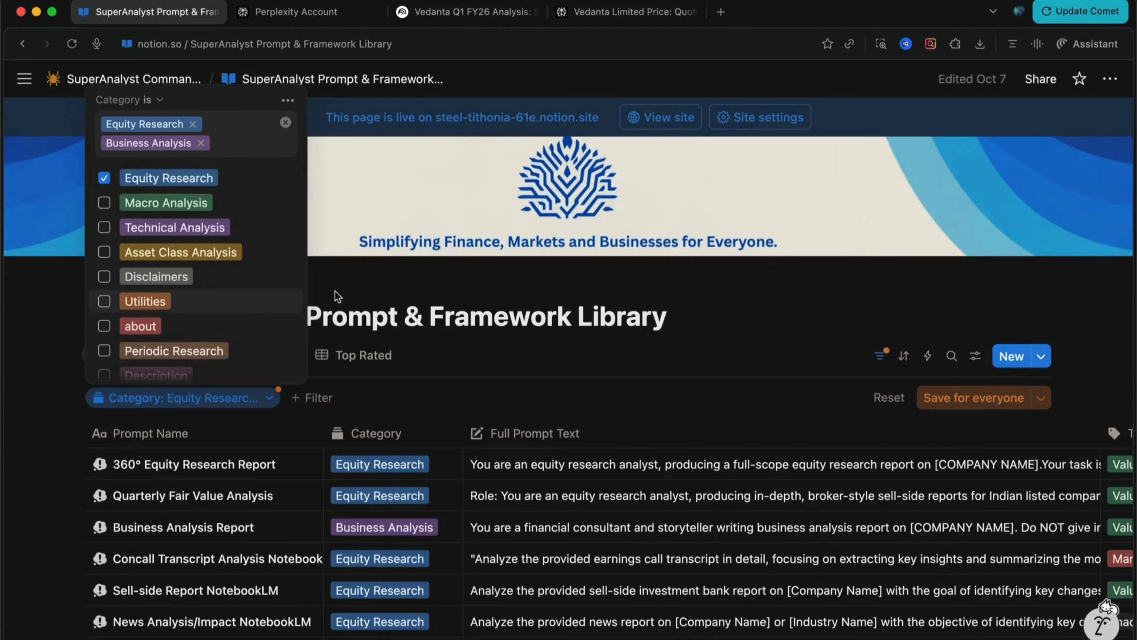
click(363, 285)
scroll(273, 389, down, 5)
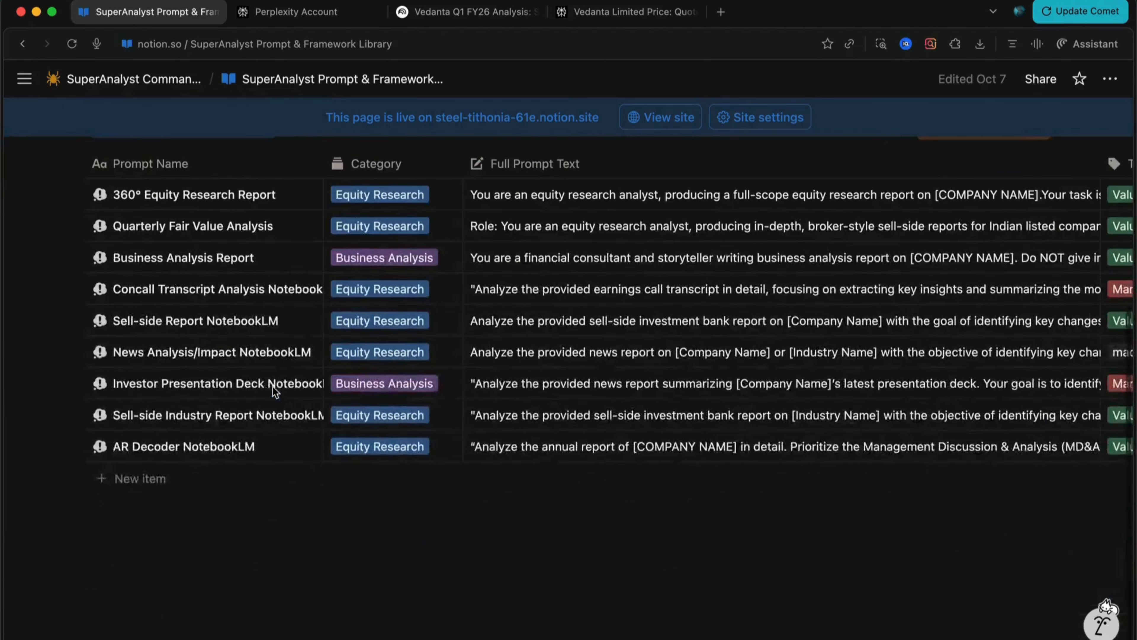
scroll(273, 389, up, 1)
scroll(343, 471, right, 2)
scroll(343, 471, left, 2)
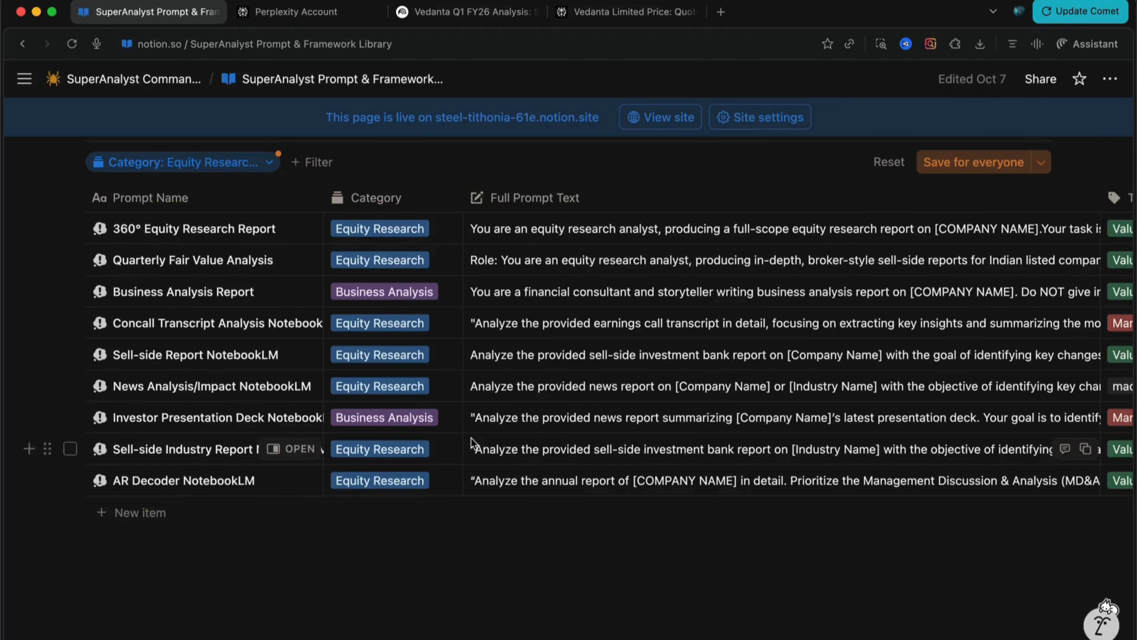
Copy the full prompt text of the Sell-side Report NotebookLM entry in the prompt library.
scroll(473, 443, right, 5)
scroll(469, 444, left, 5)
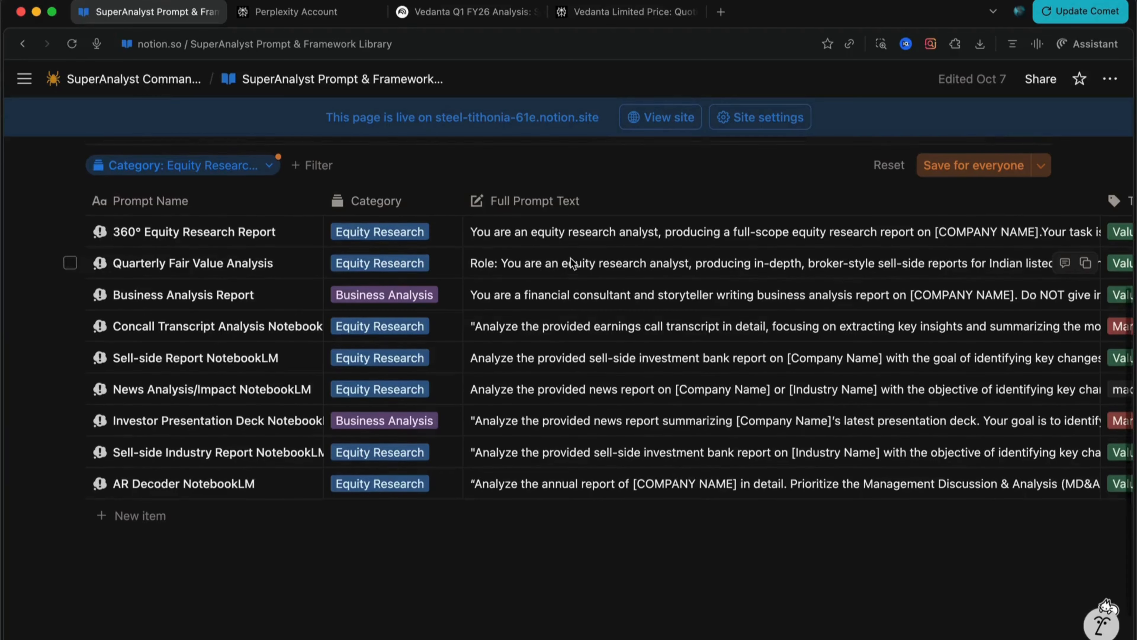
scroll(570, 262, up, 1)
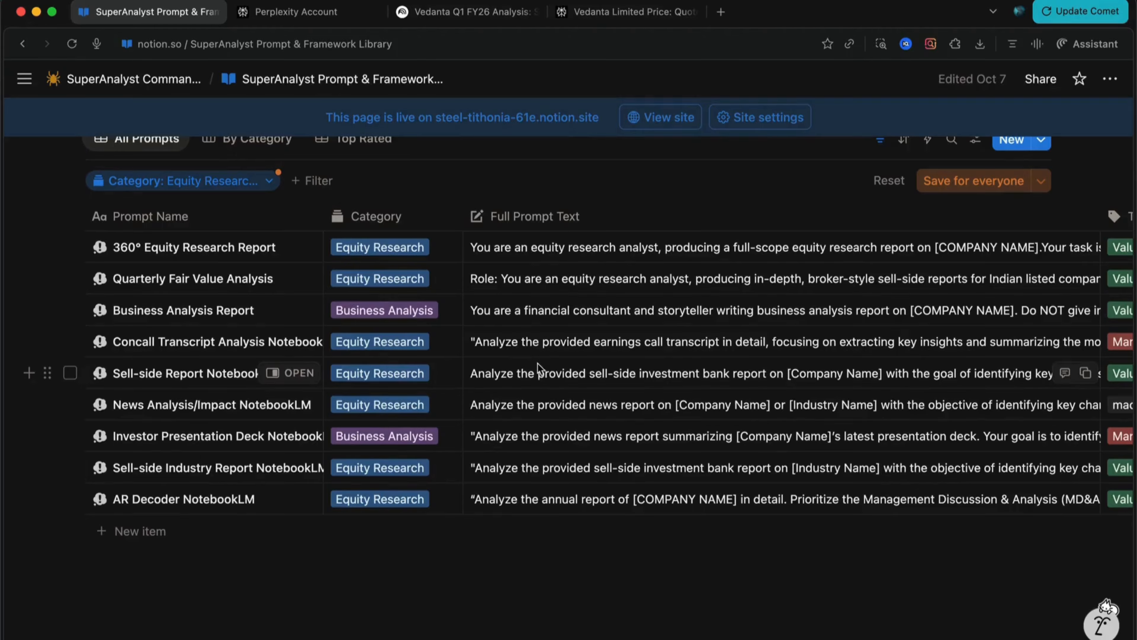
click(1087, 374)
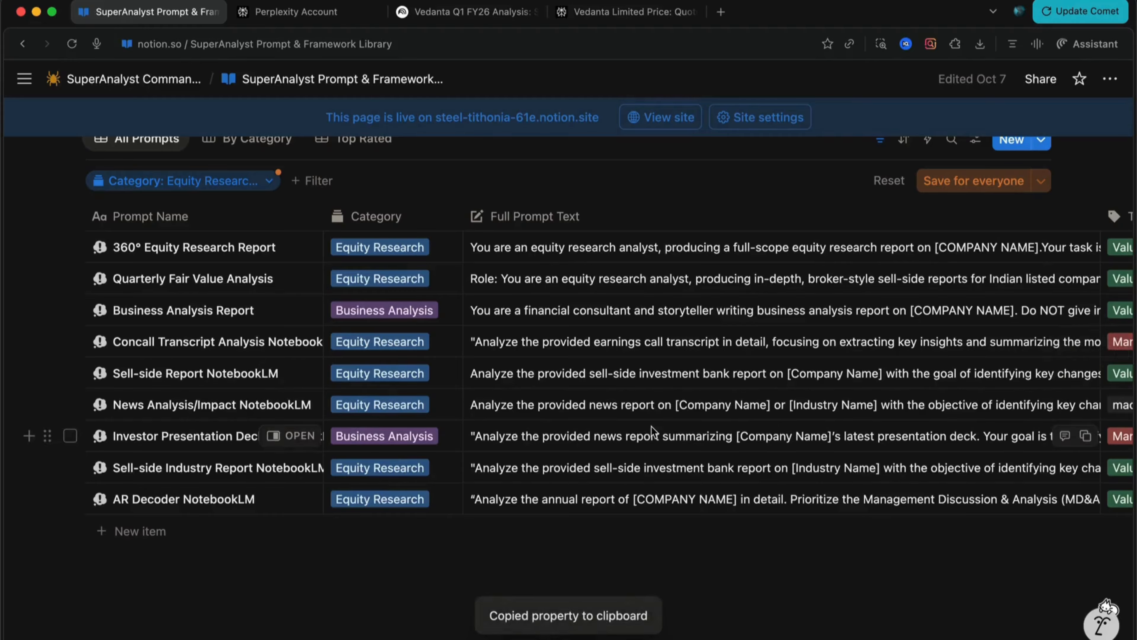
scroll(653, 430, up, 5)
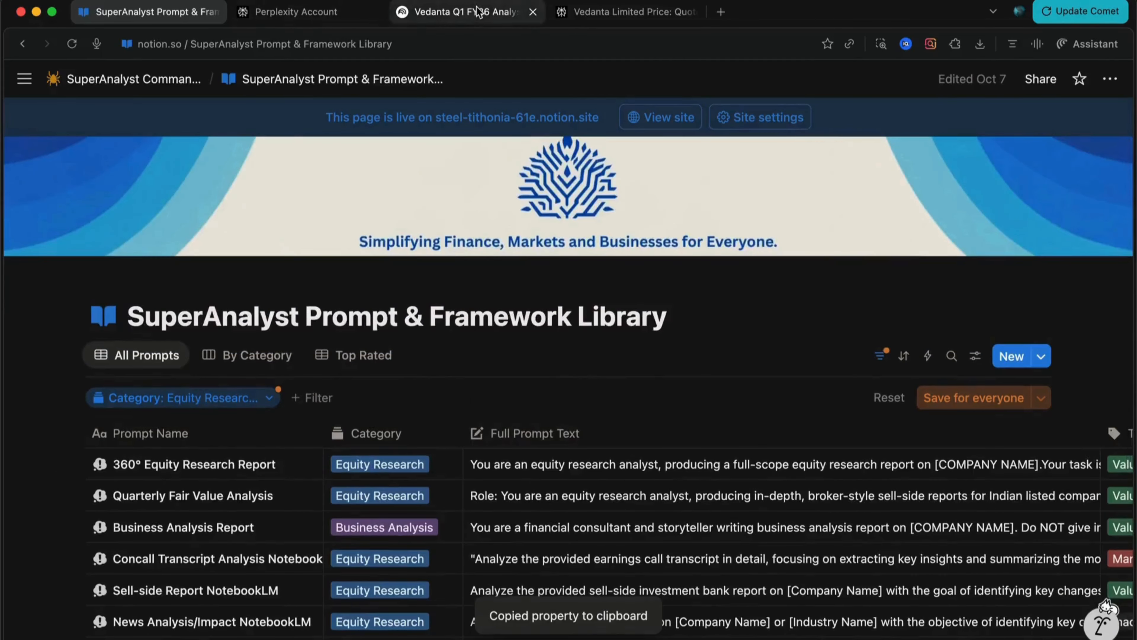
Switch to the Vedanta Q1 FY26 notebook in NotebookLM and paste the copied sell-side report prompt into its chat.
click(479, 12)
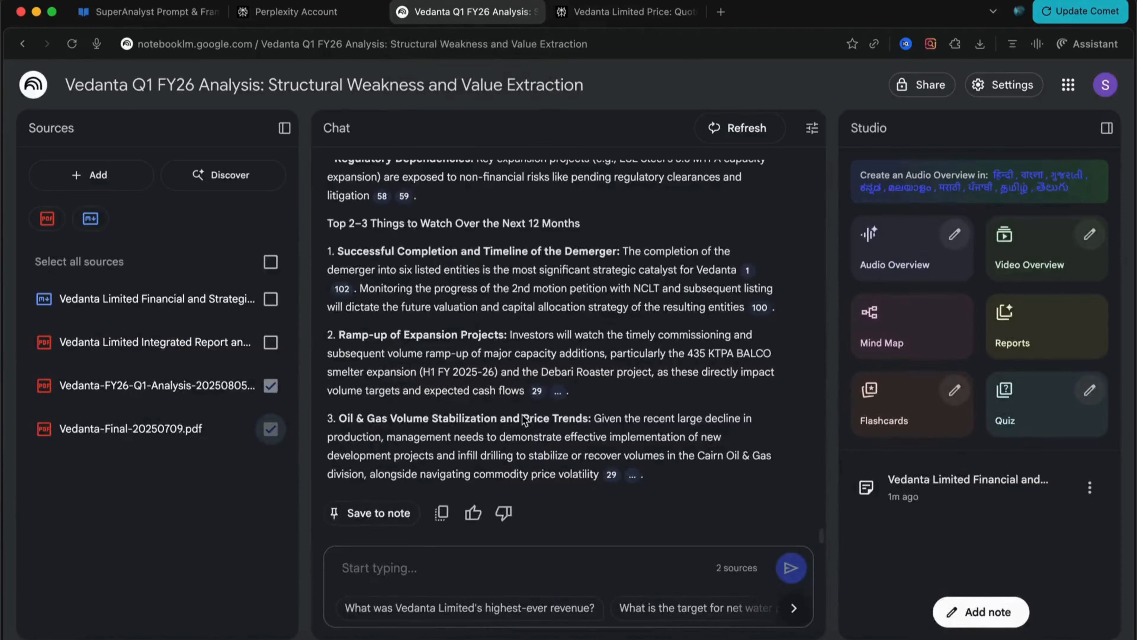
click(380, 571)
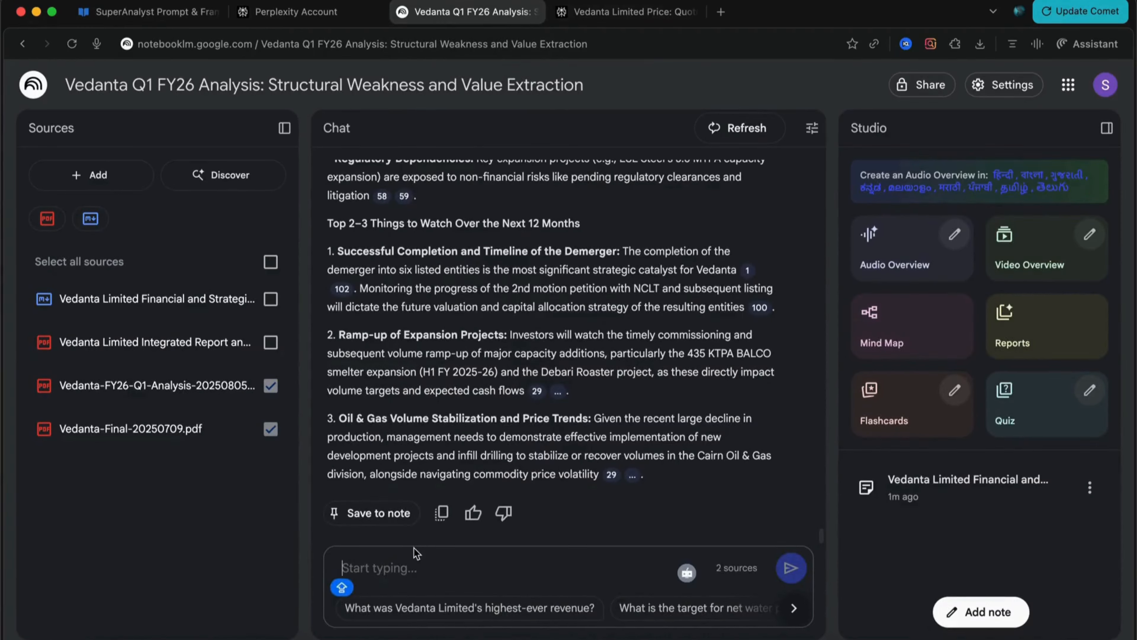
key(super+v)
scroll(513, 455, up, 15)
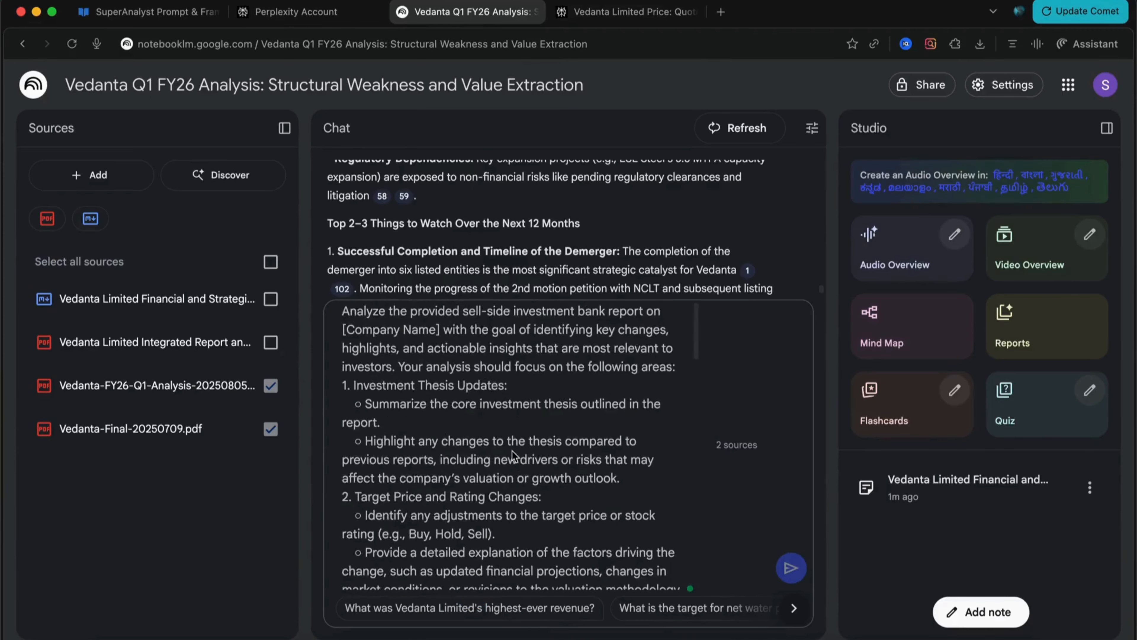
Replace the [Company Name] placeholder in the chat prompt's opening sentence with [VEDANTA].
click(440, 330)
key(BackSpace)
key(BackSpace)
key(BackSpace)
key(BackSpace)
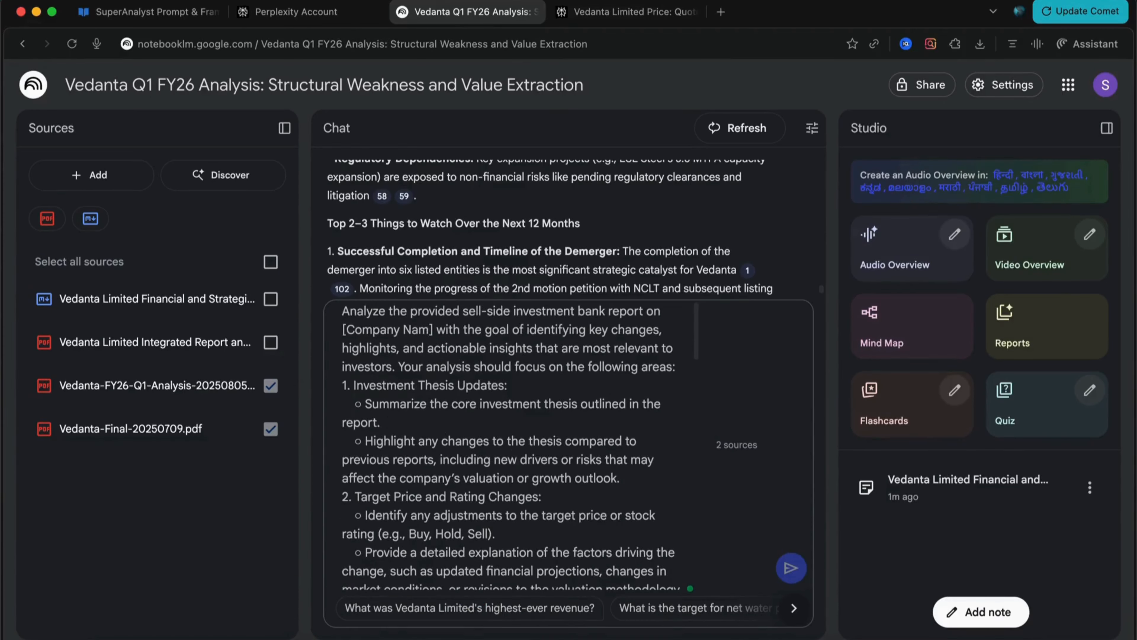
key(BackSpace)
key(BackSpace)
key(BackSpace)
key(BackSpace)
key(BackSpace)
key(BackSpace)
key(BackSpace)
key(BackSpace)
key(BackSpace)
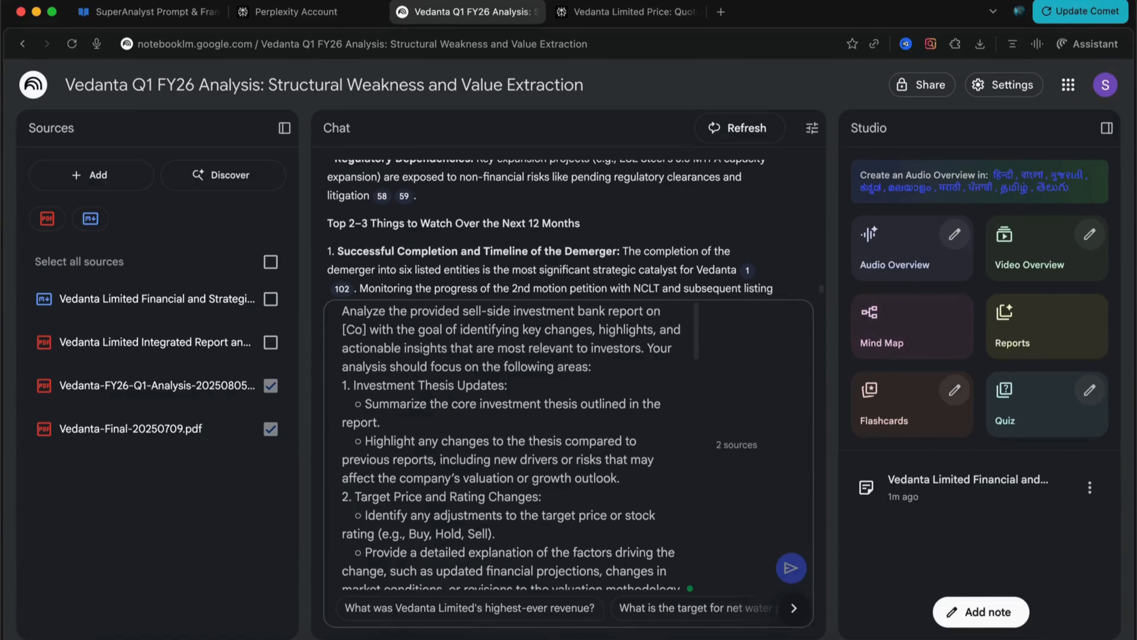
key(Caps_Lock)
text(VEDANTA)
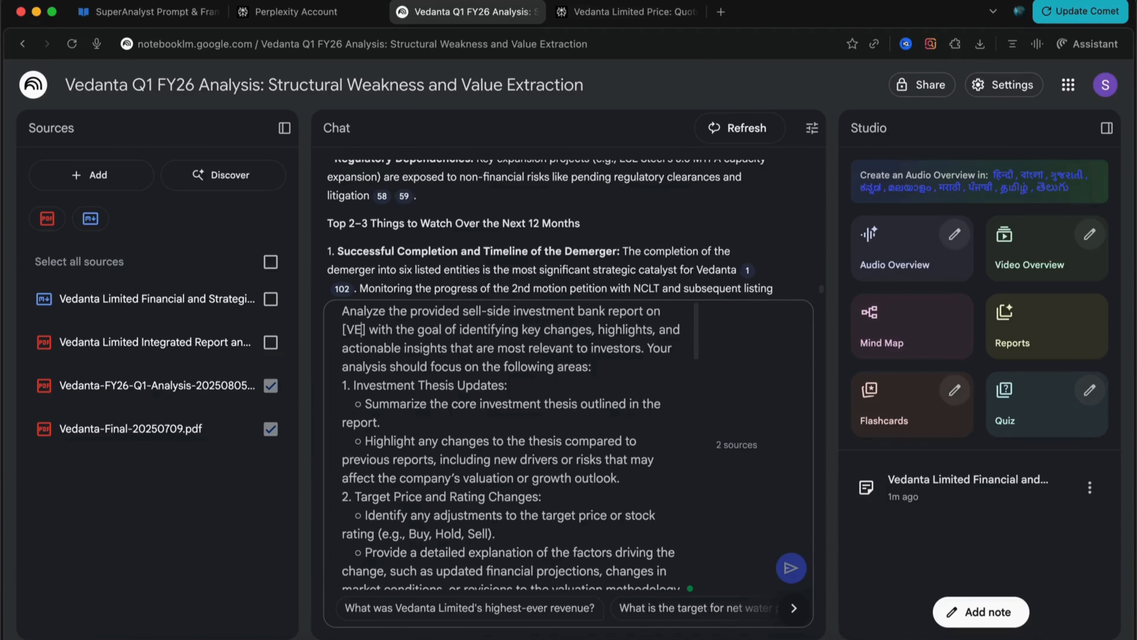
key(Caps_Lock)
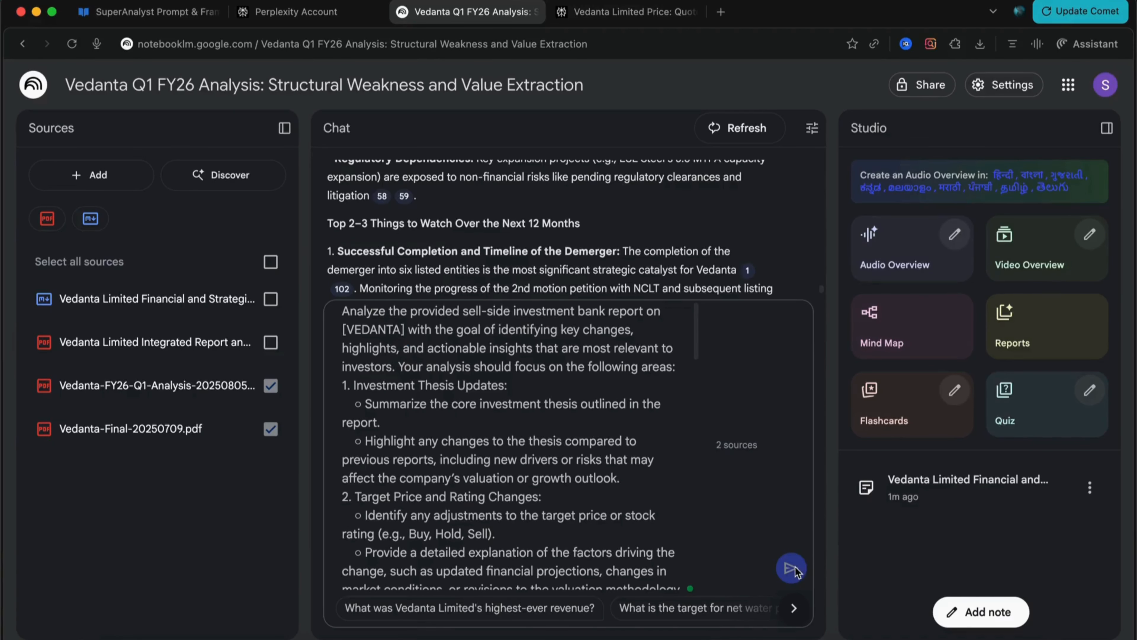
Look through the rest of the sell-side report prompt and clear it from the chat without sending it.
scroll(600, 560, down, 10)
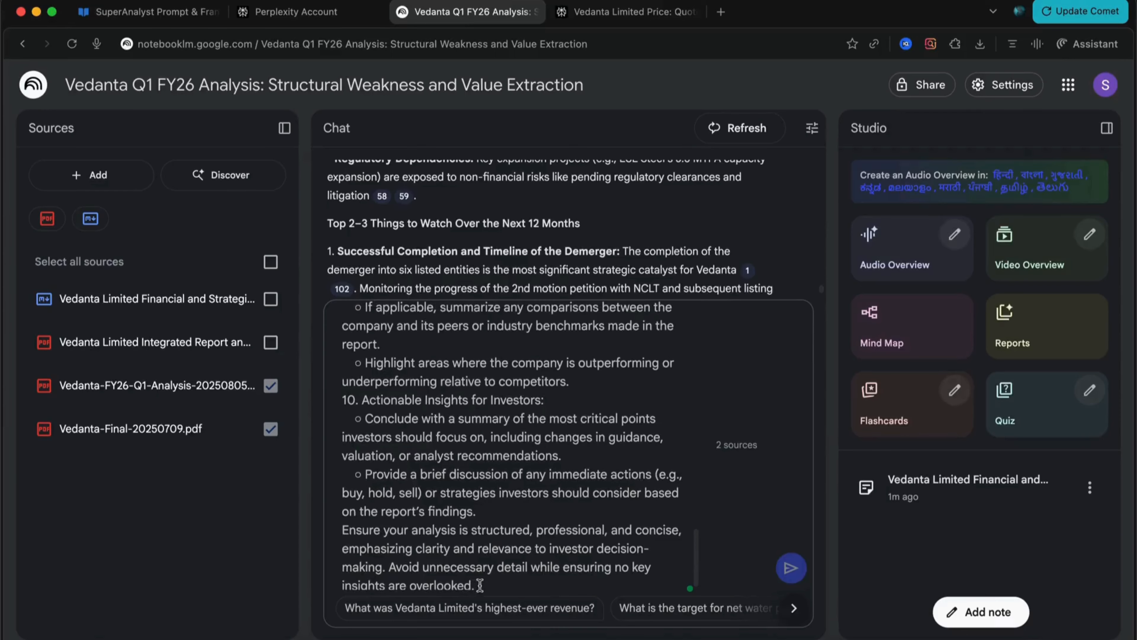
key(Caps_Lock)
drag(479, 584, 340, 267)
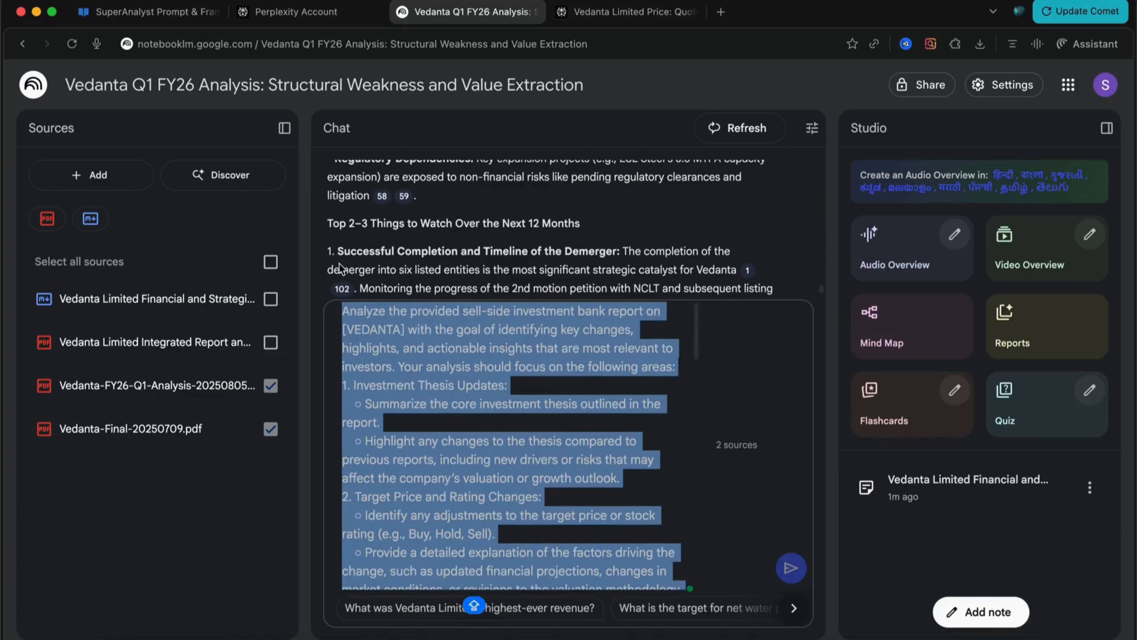
key(BackSpace)
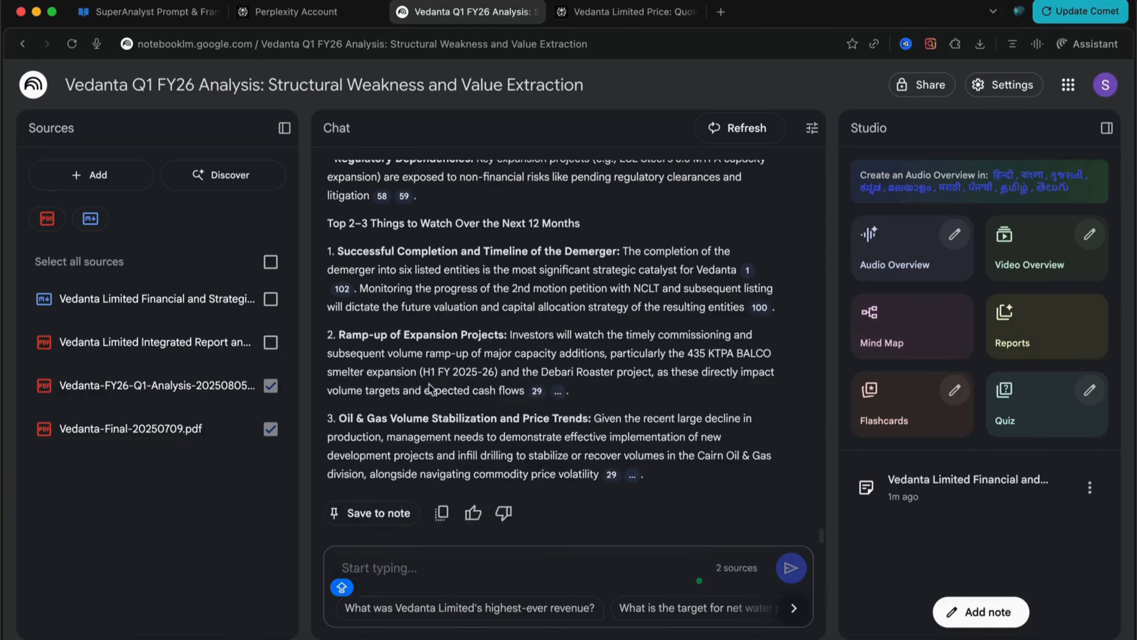
Generate a Create Your Own report in English, using the sell-side report prompt as its description.
click(1013, 330)
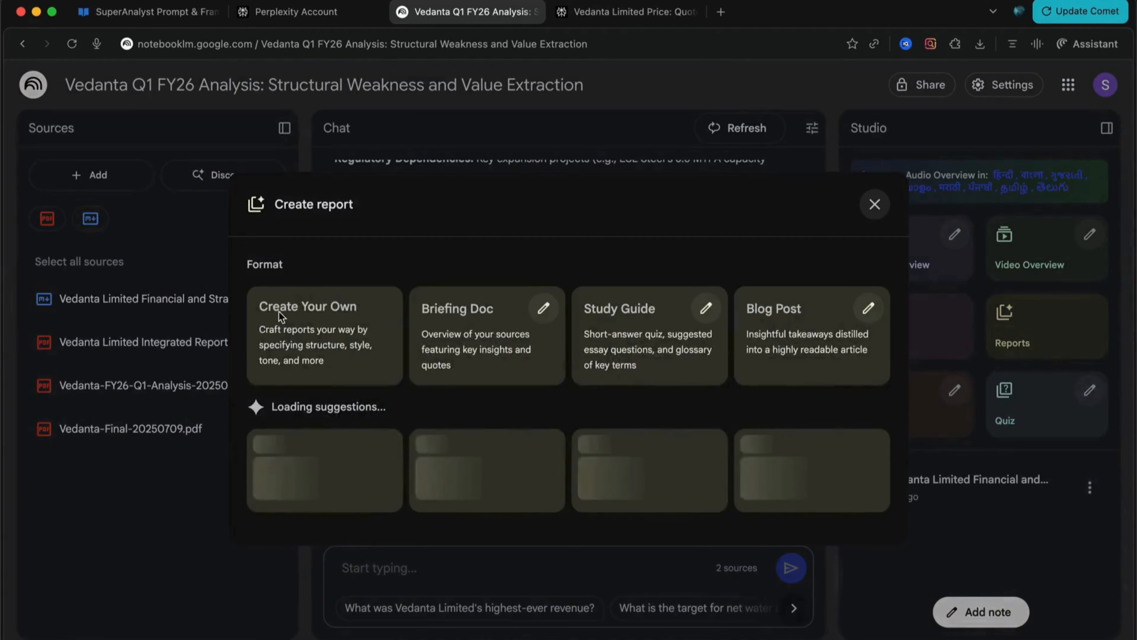
click(283, 332)
click(328, 448)
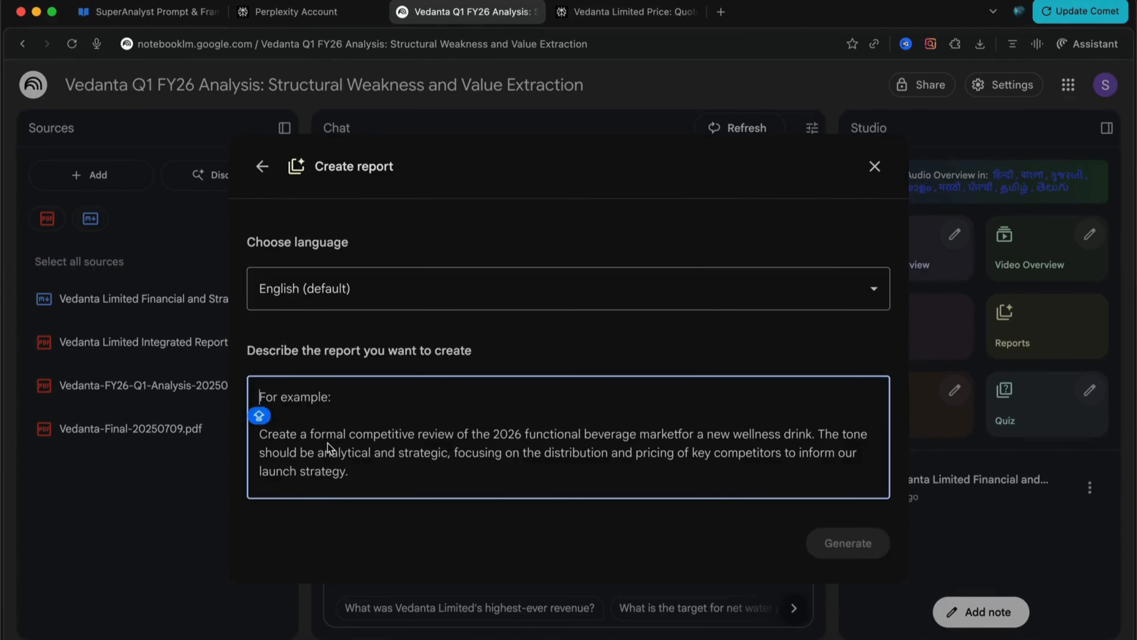
key(super+v)
click(848, 543)
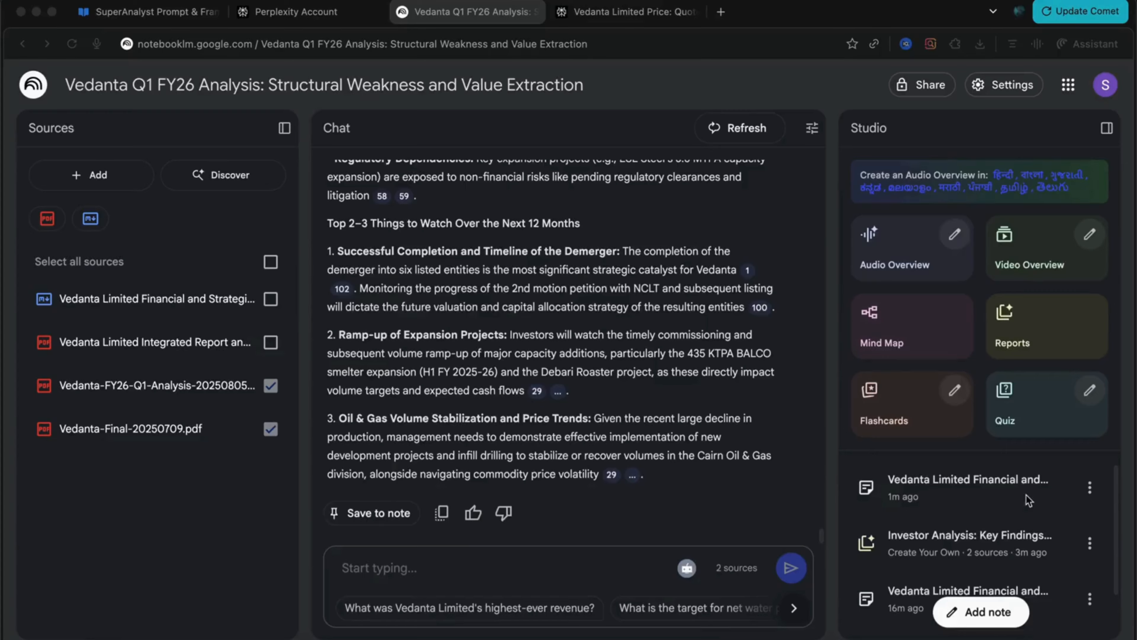
Convert the most recent Vedanta Limited Financial note in the Studio list to a source.
scroll(971, 533, down, 1)
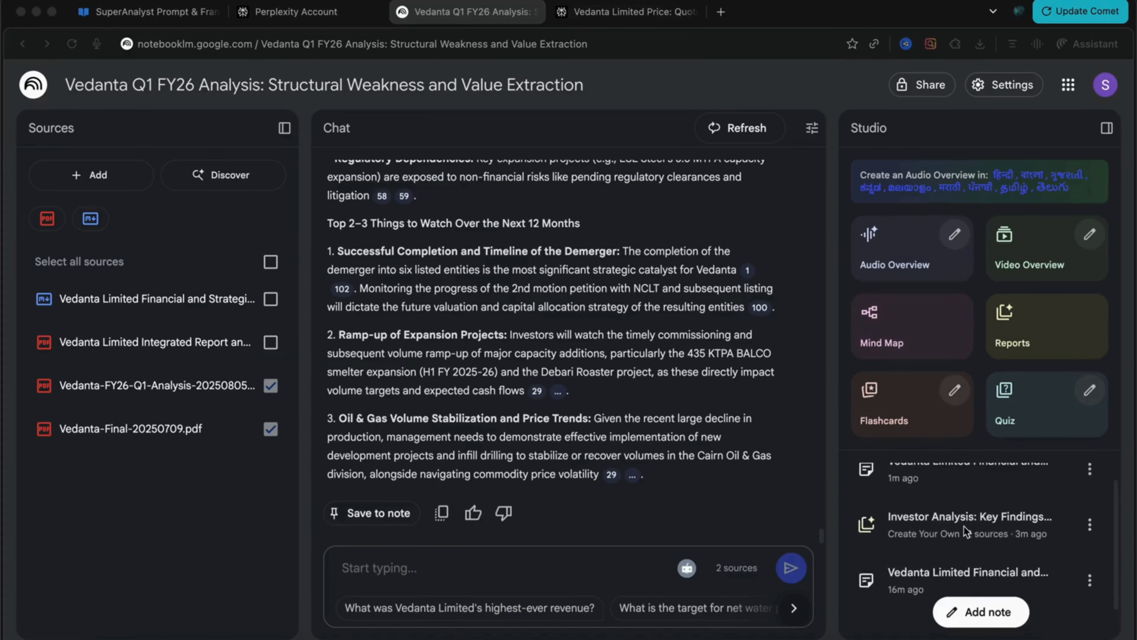
scroll(967, 532, up, 1)
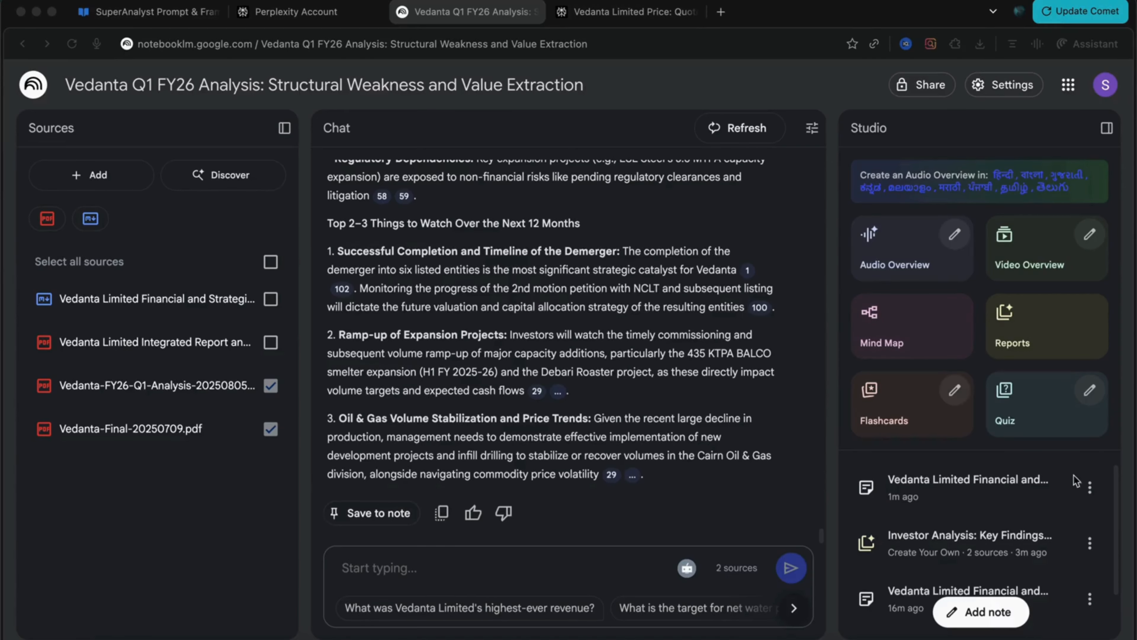
click(1090, 490)
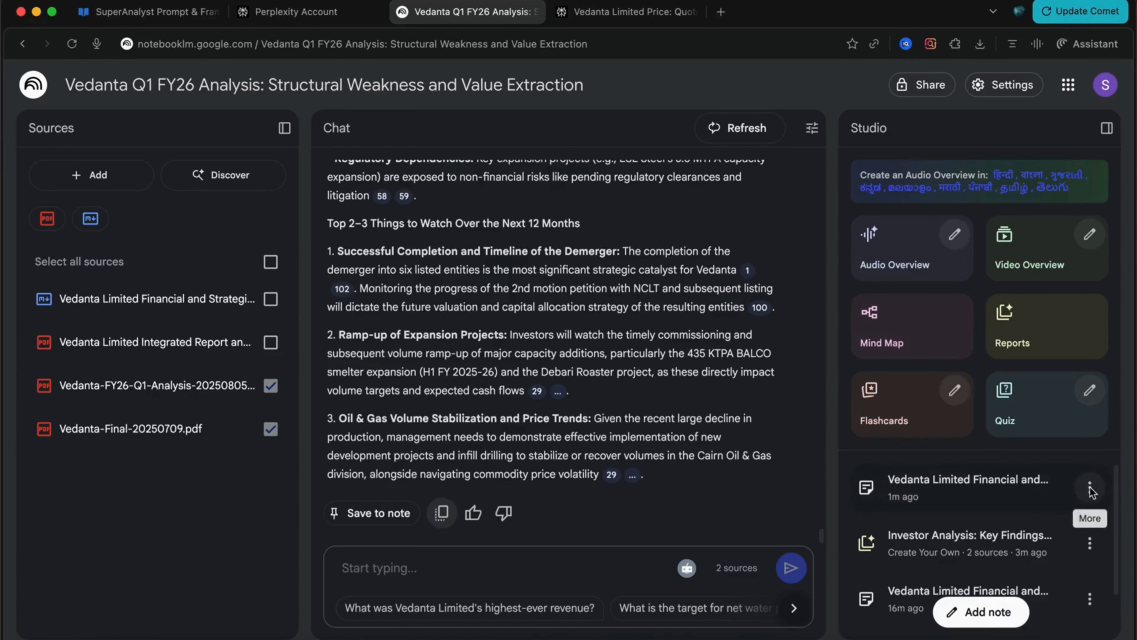
click(1090, 490)
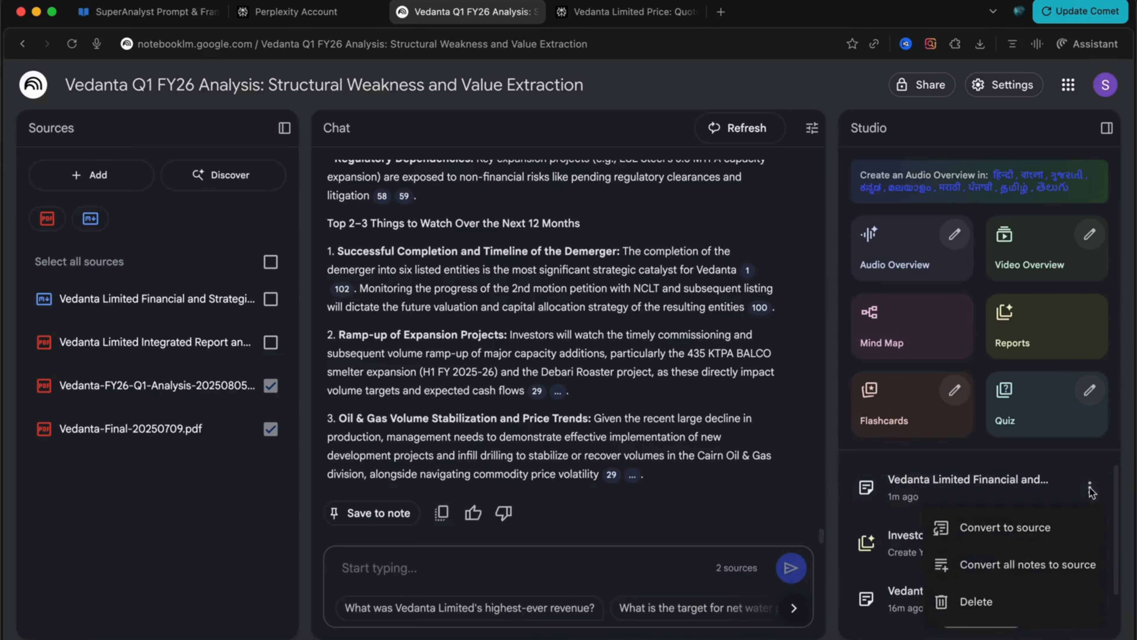
click(1018, 527)
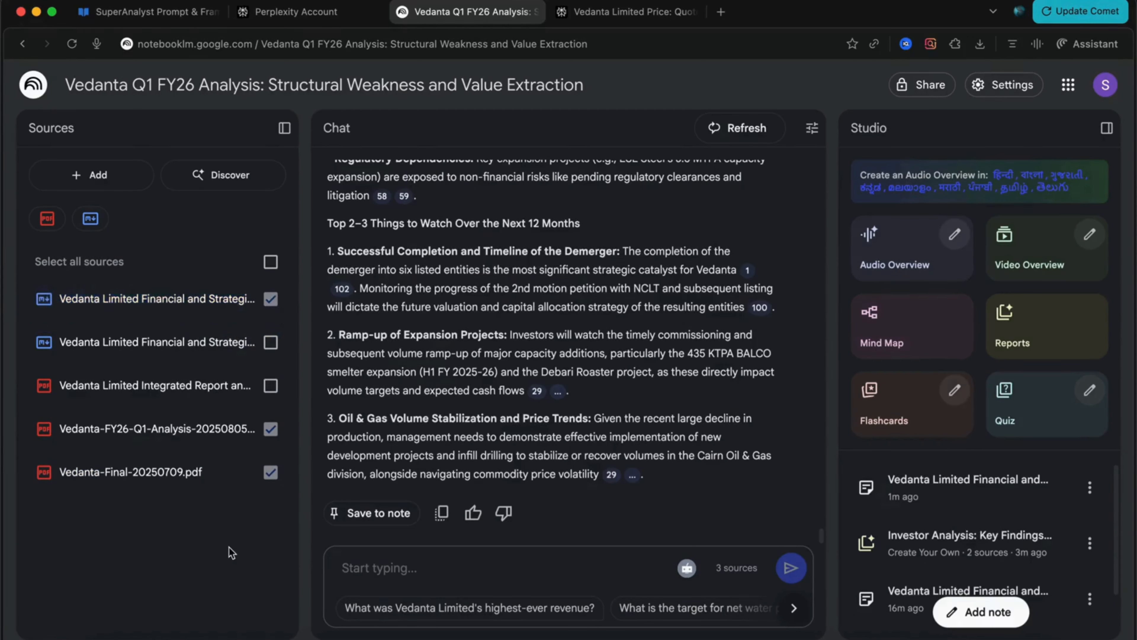
Rename the newly added source as "Q1FY26 Analysis by Viceroy reseach".
click(44, 298)
click(71, 369)
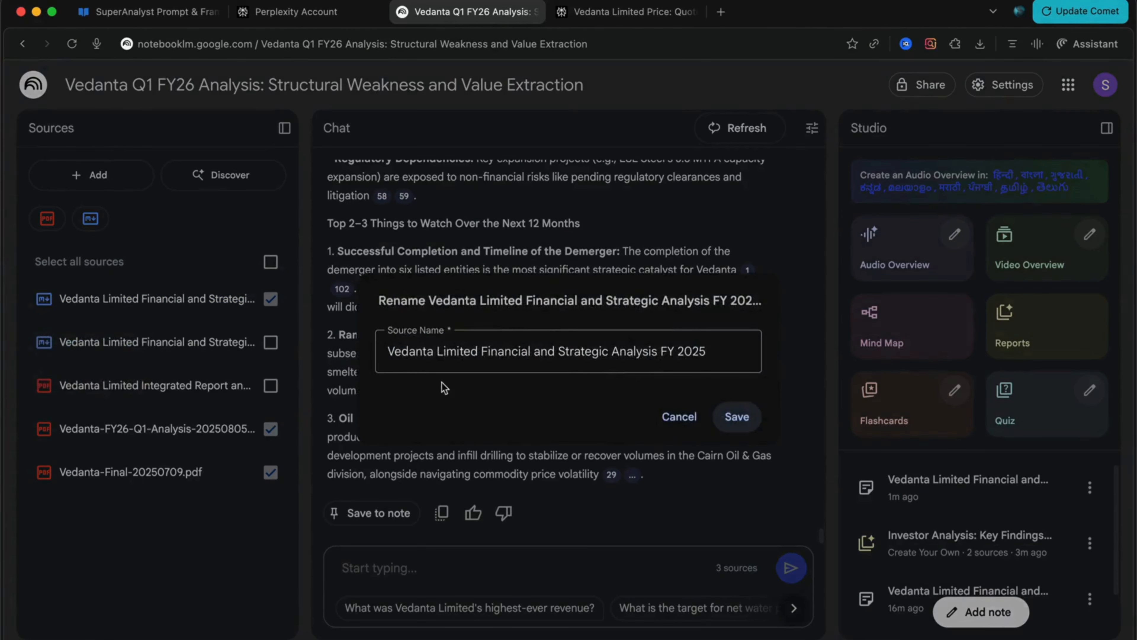
click(712, 351)
triple_click(712, 352)
key(Left)
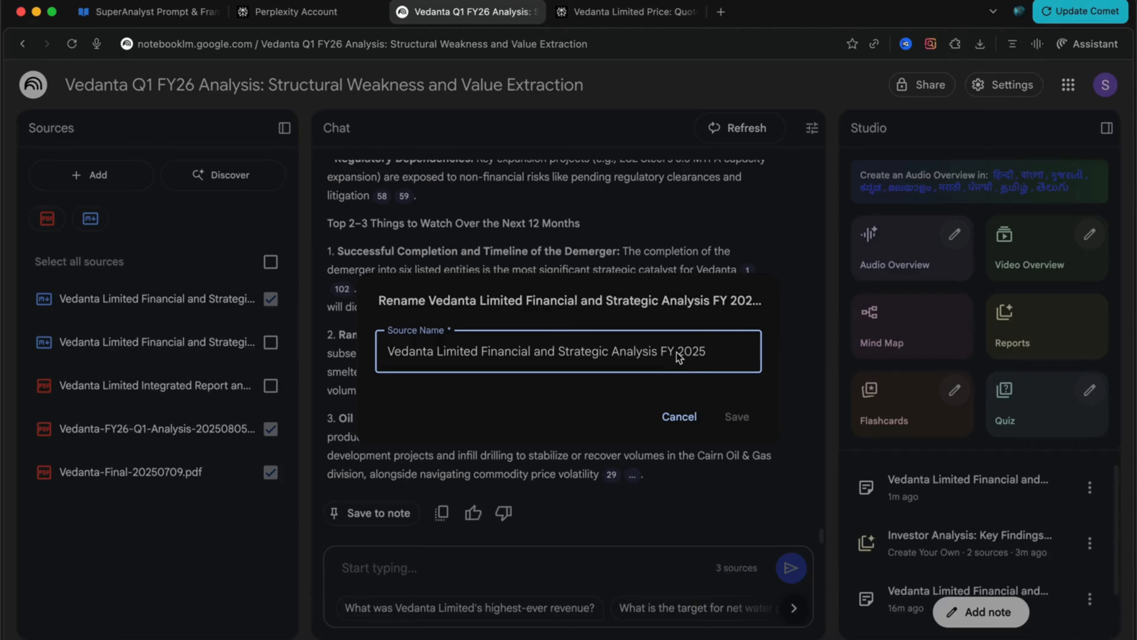
key(super+a)
text(Q)
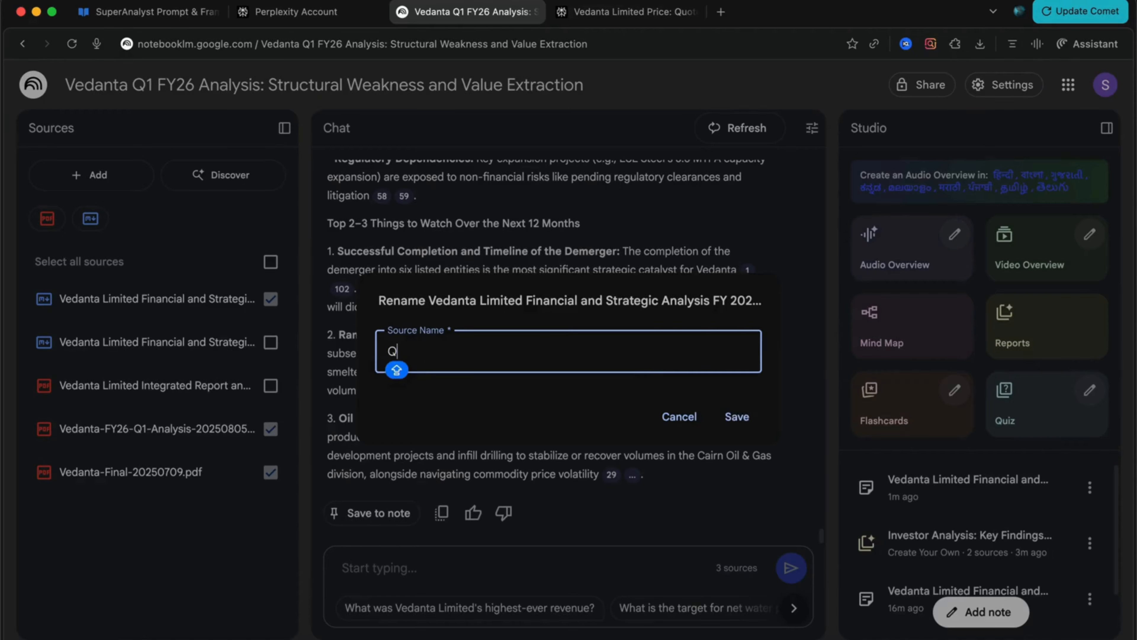
text(1F)
text(Y26)
text( Anal)
text(ysus)
text(is by)
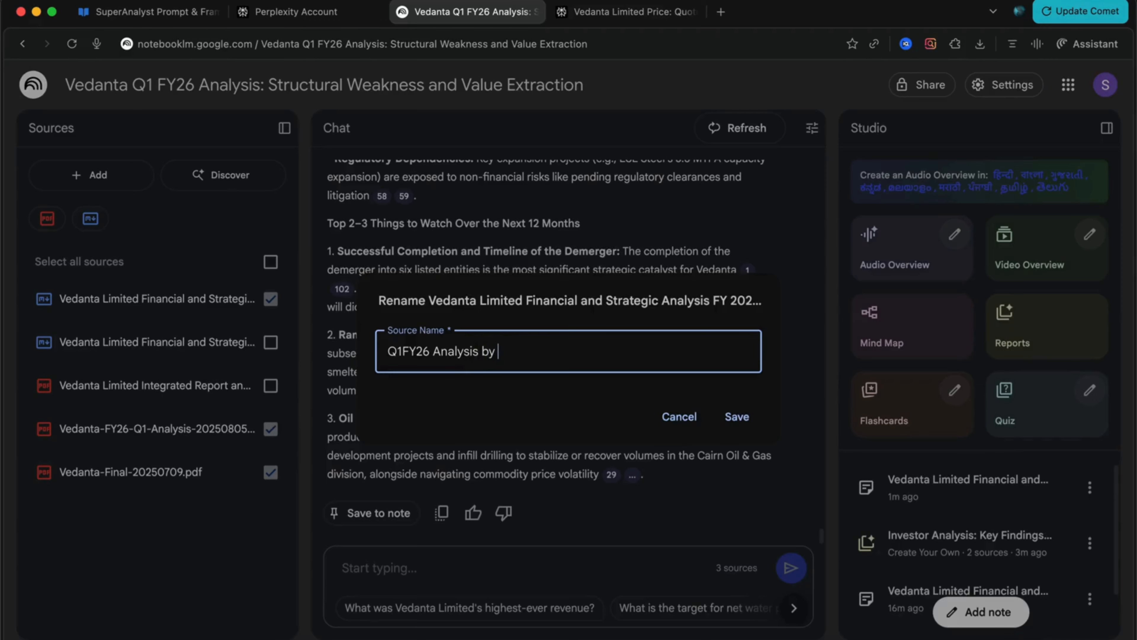
text( Viv=c)
key(BackSpace)
text(ceroy resead)
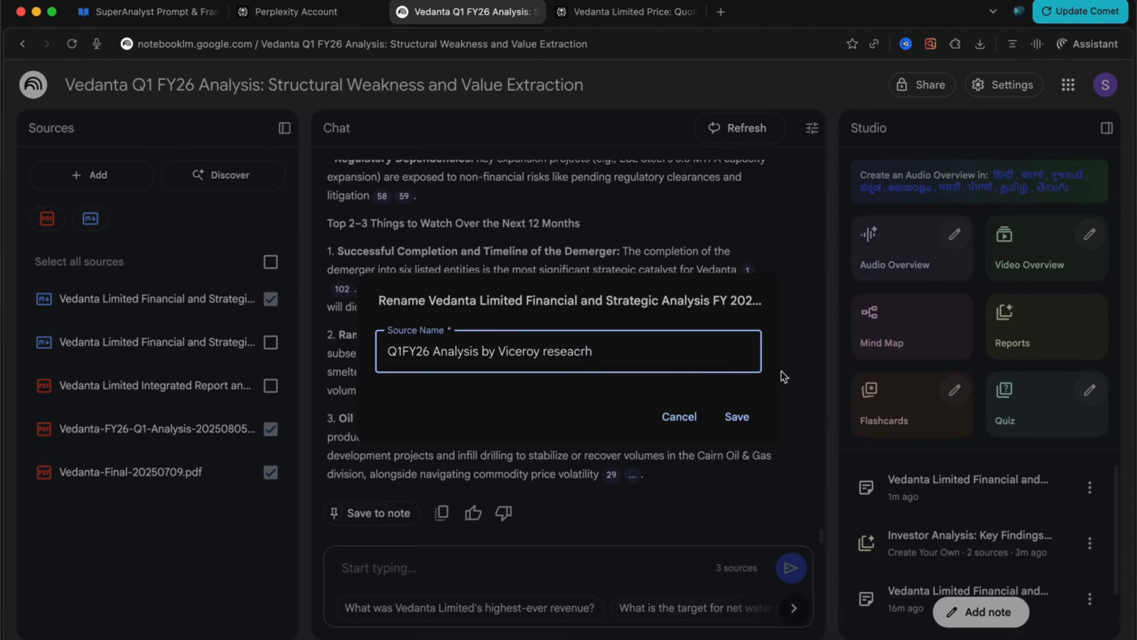
key(BackSpace)
key(BackSpace)
click(736, 417)
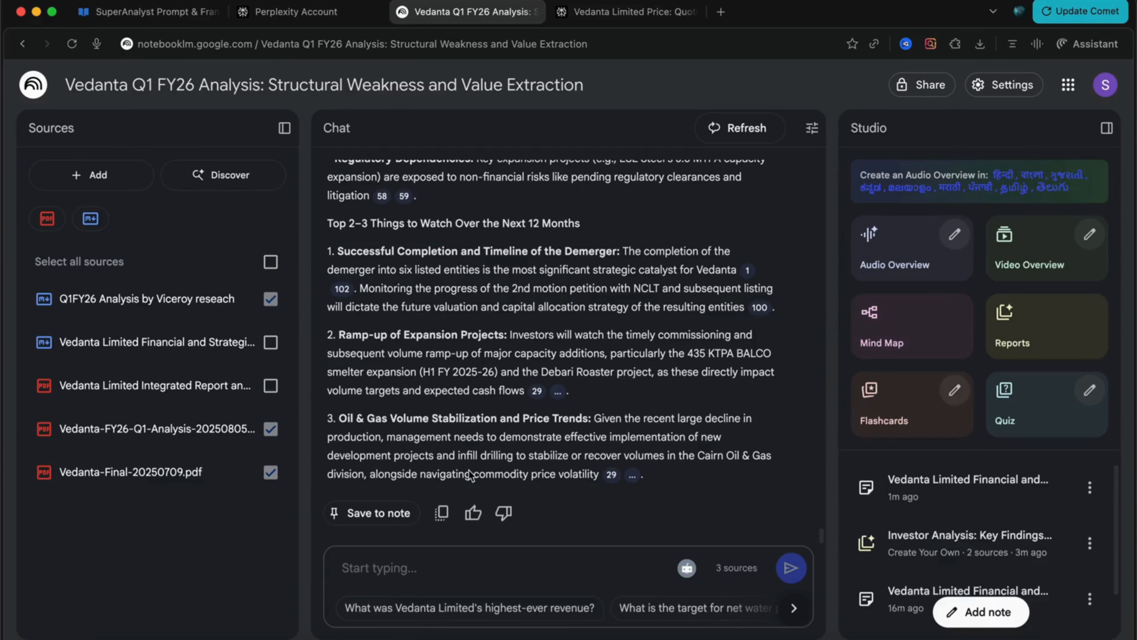
Open the most recent saved Vedanta note and read through its structured analysis.
click(927, 493)
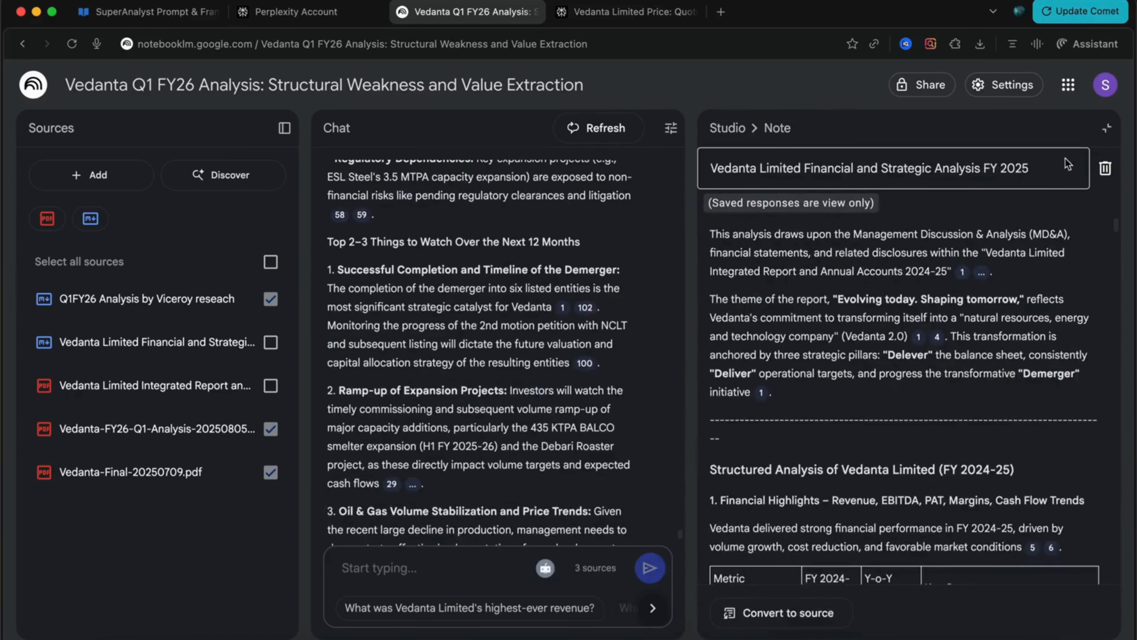
scroll(913, 331, down, 10)
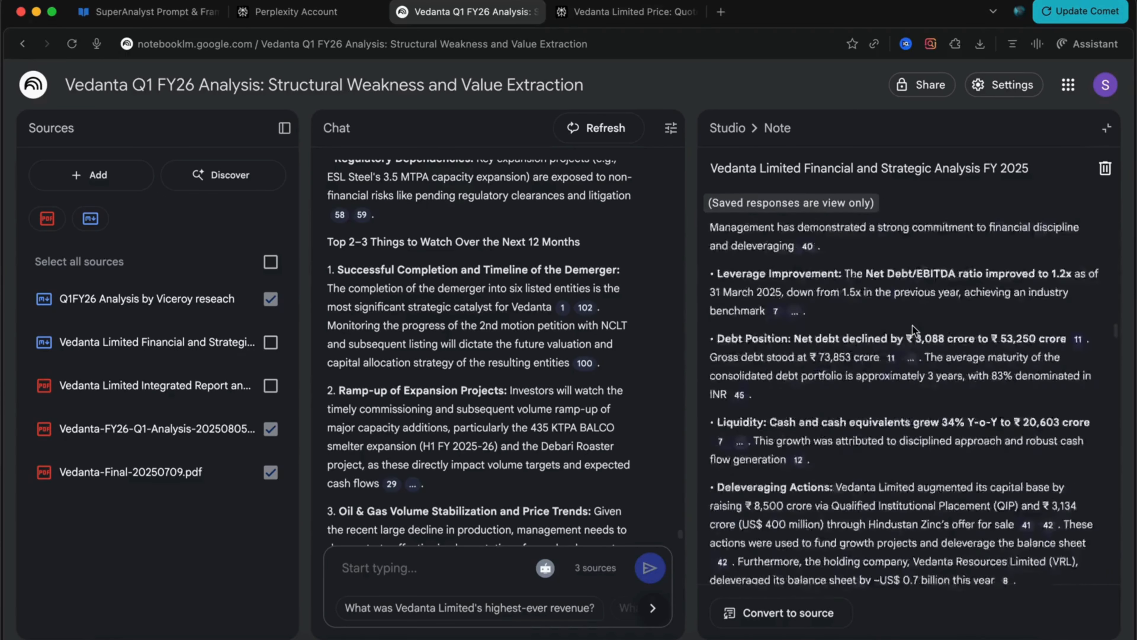
scroll(912, 330, down, 10)
scroll(912, 326, up, 20)
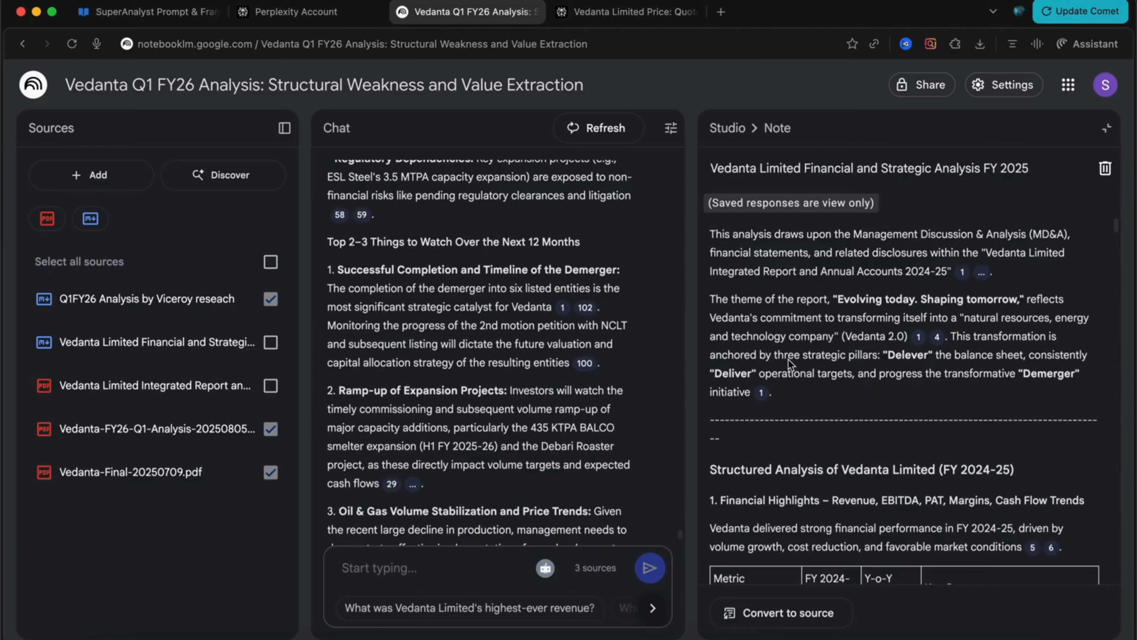
scroll(788, 363, down, 20)
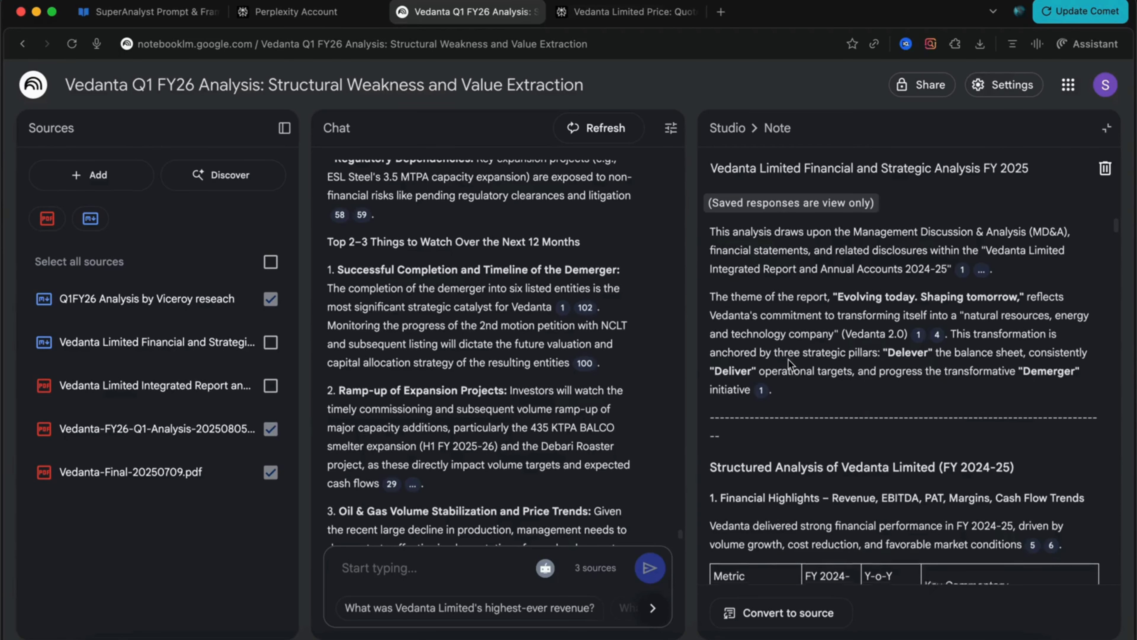
Review the saved Vedanta Limited Financial and Strategic Analysis FY 2025 note and select its text from the first paragraph.
scroll(788, 363, down, 15)
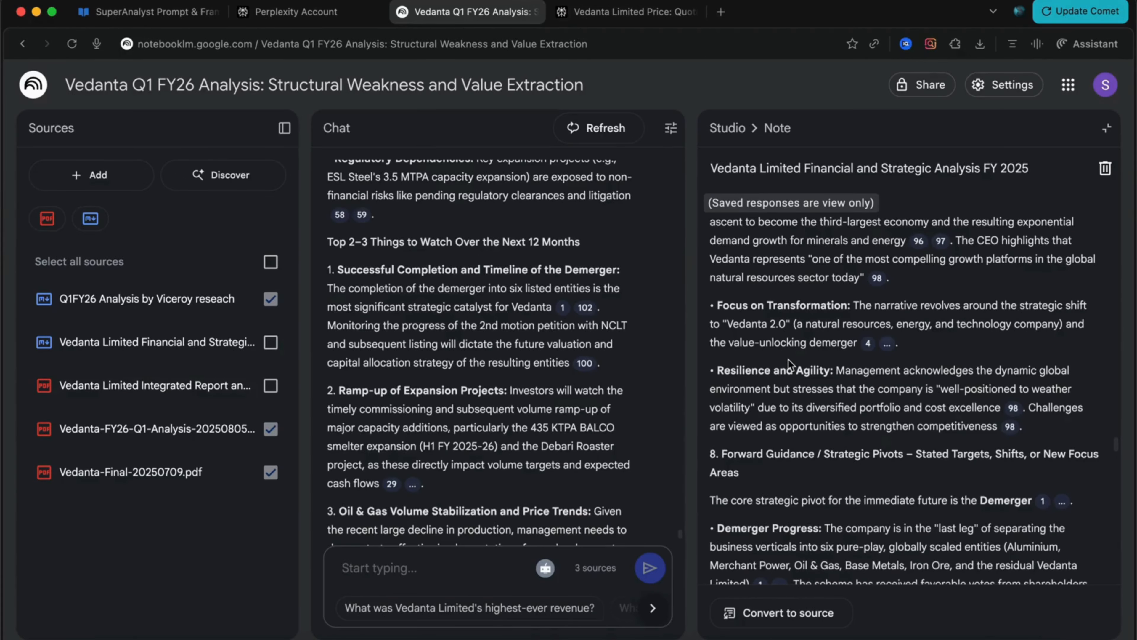
scroll(924, 275, up, 20)
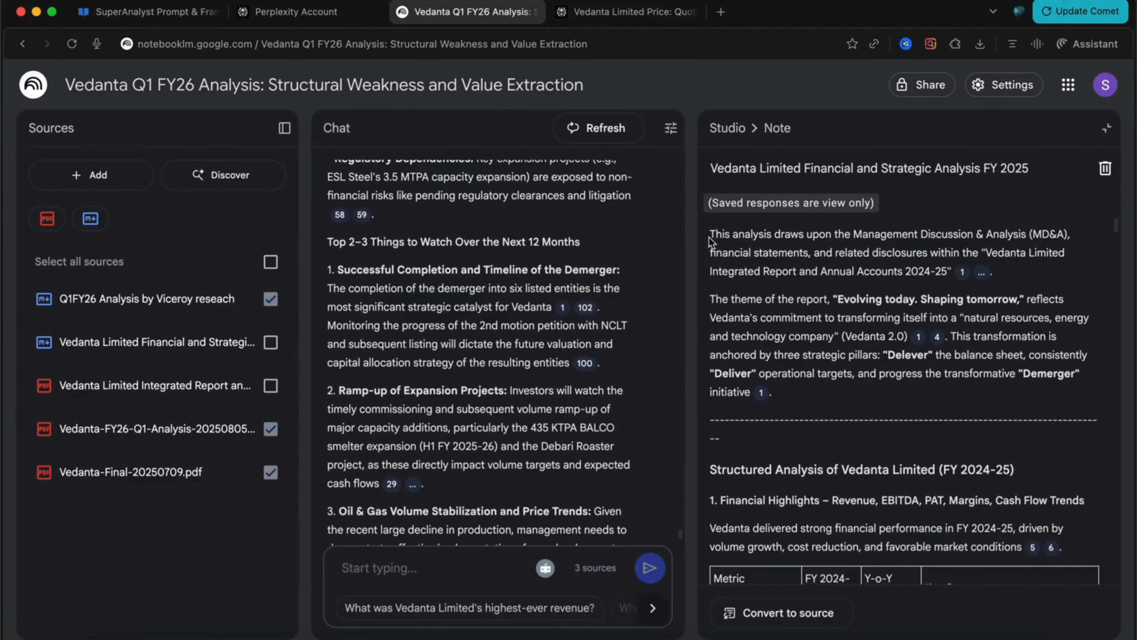
drag(711, 234, 1047, 582)
Switch to the Notion Stocks database and view the Q1FY26 ANALYSIS company note linked to VEDANTA LTD.
key(super+1)
scroll(455, 403, down, 10)
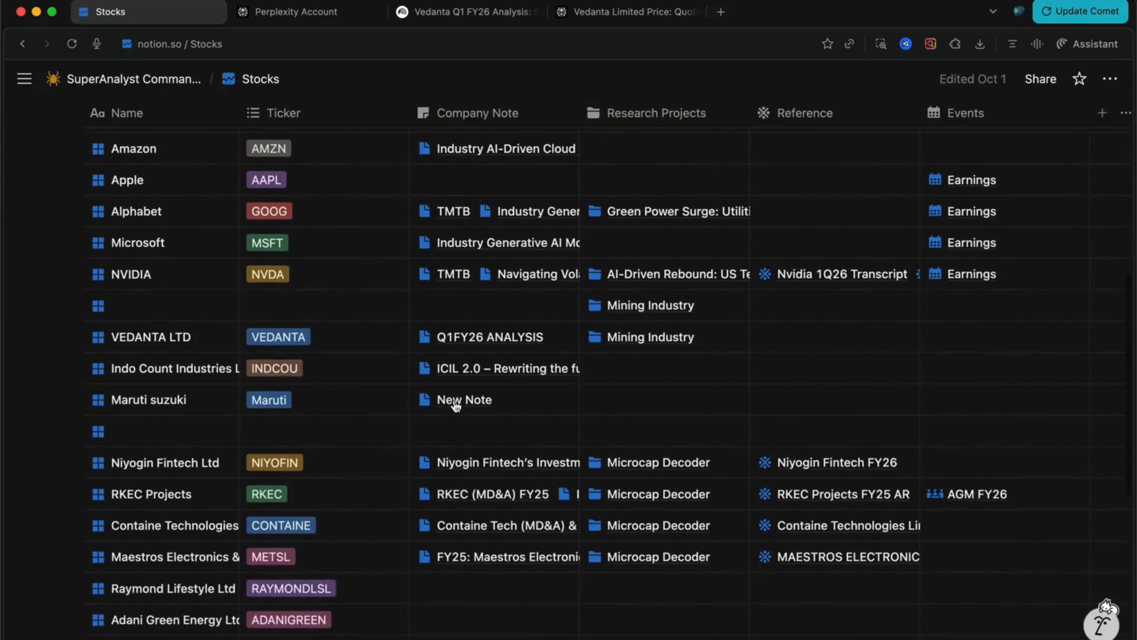
click(502, 340)
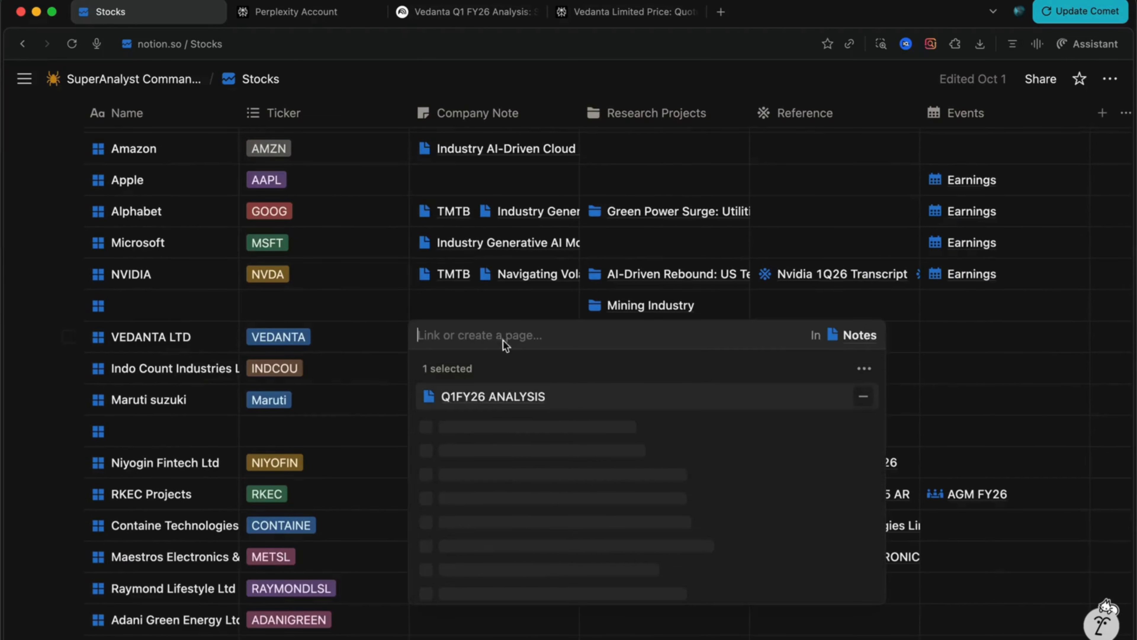
click(466, 397)
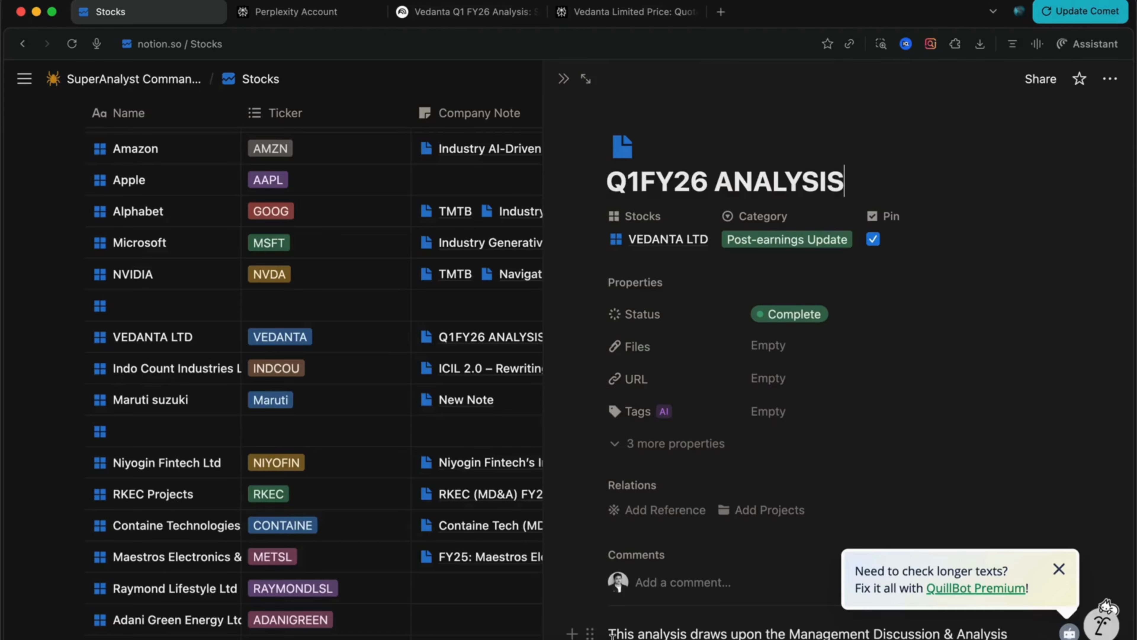
click(561, 79)
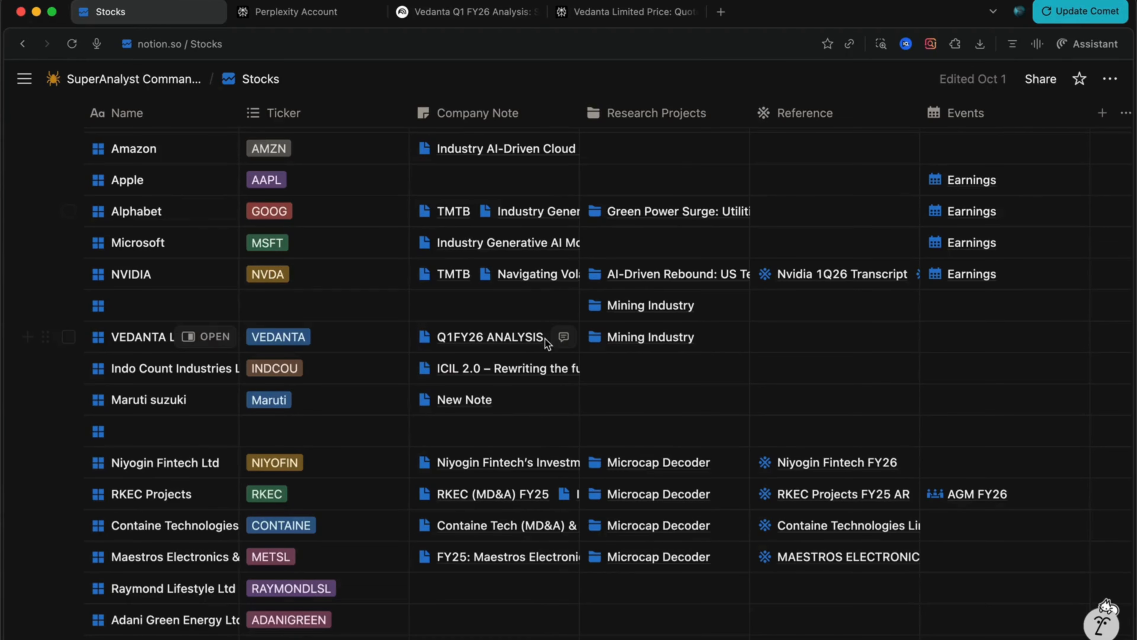
Look through the Stocks relationship table and view the AGM FY26 event linked to RKEC Projects.
scroll(546, 343, down, 2)
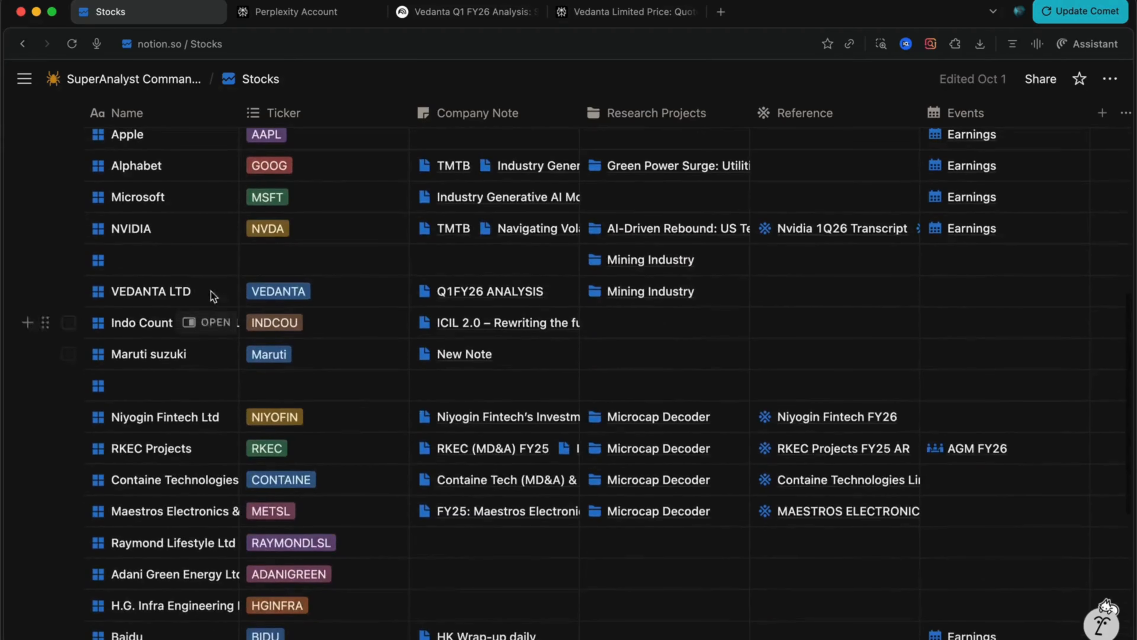
scroll(165, 299, up, 10)
scroll(164, 313, down, 15)
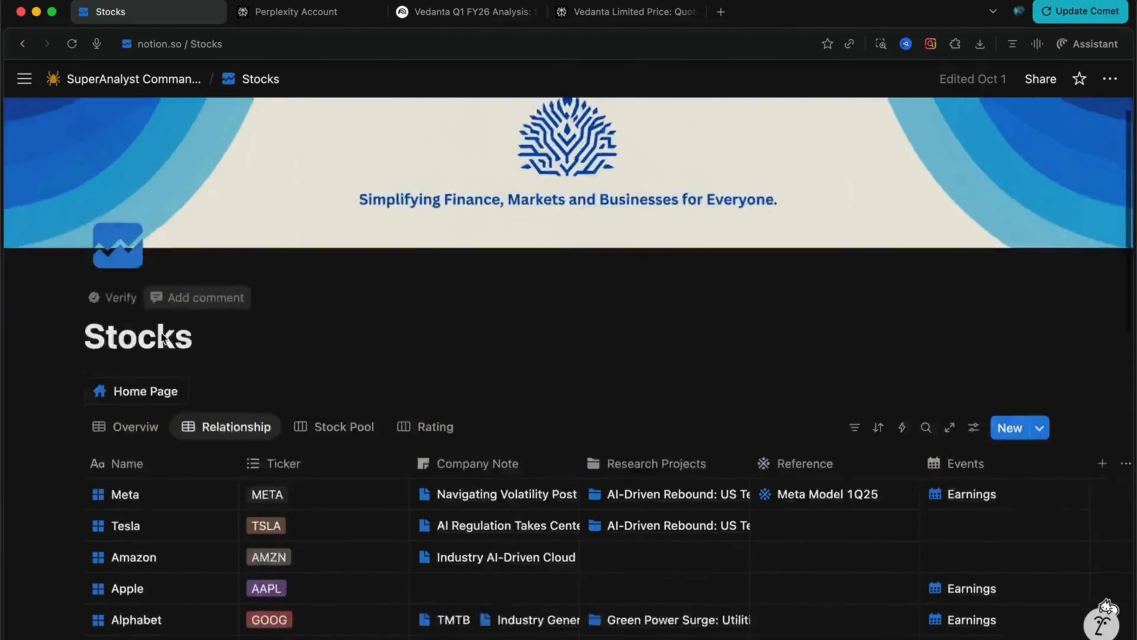
scroll(161, 338, up, 6)
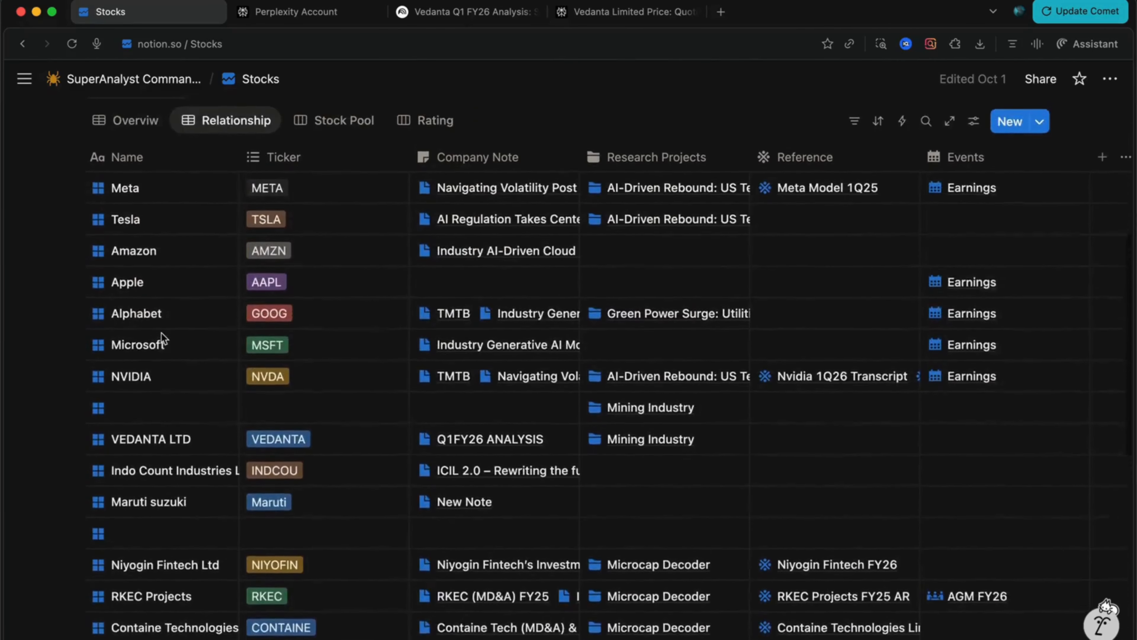
scroll(147, 399, down, 4)
scroll(145, 405, down, 5)
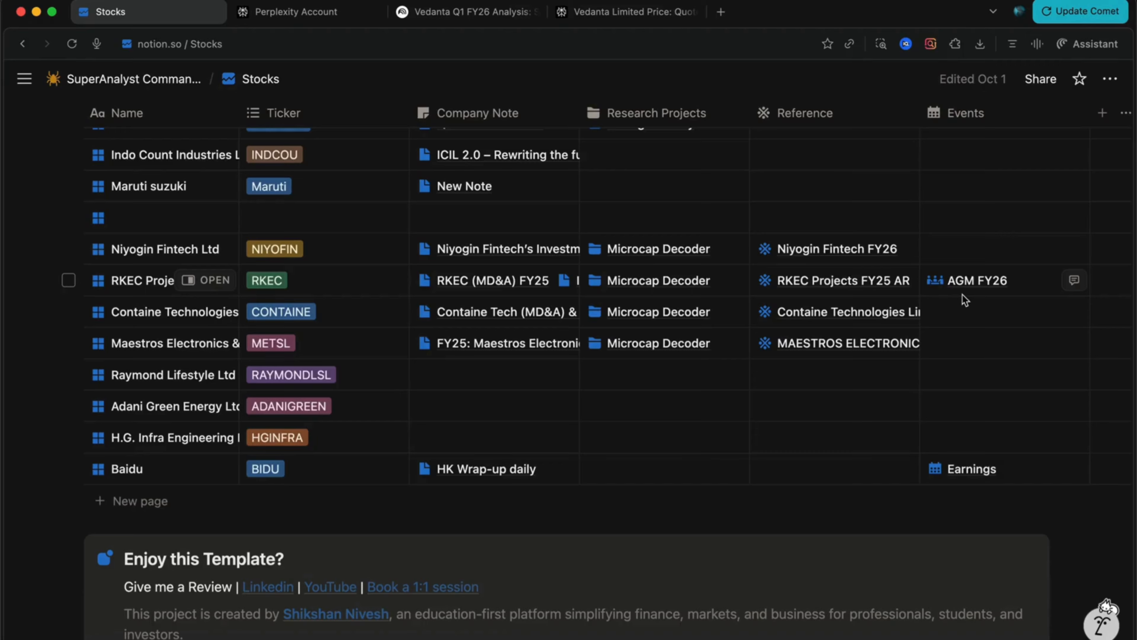
click(966, 287)
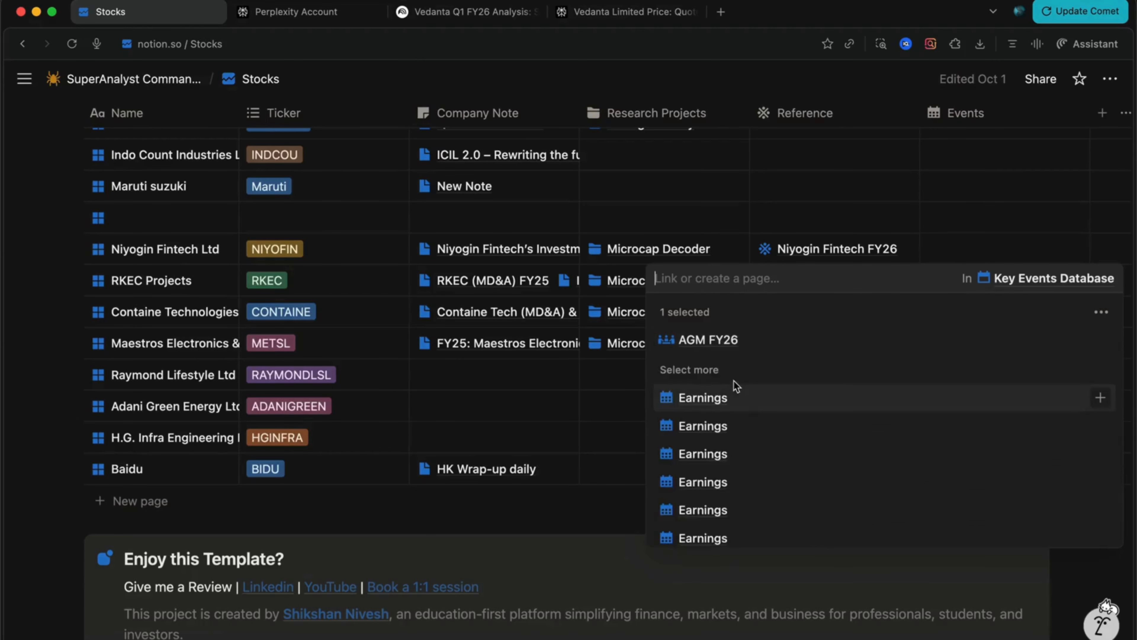
click(712, 339)
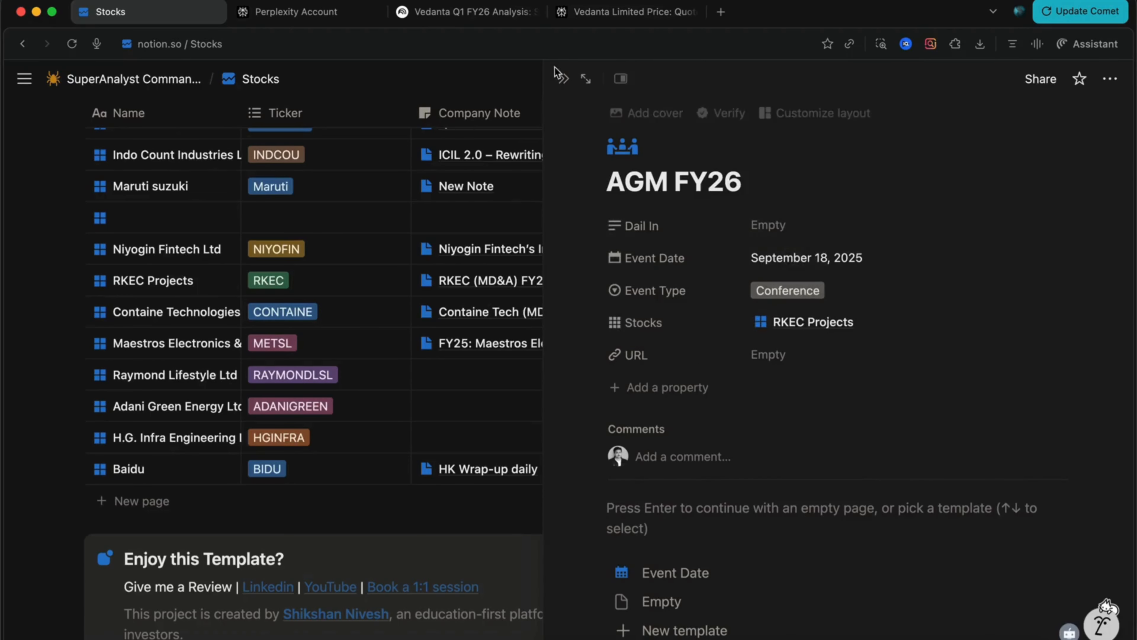
click(563, 79)
Return from the Stocks database to the SuperAnalyst Command Centre home page and open its Dashboard.
scroll(597, 293, up, 15)
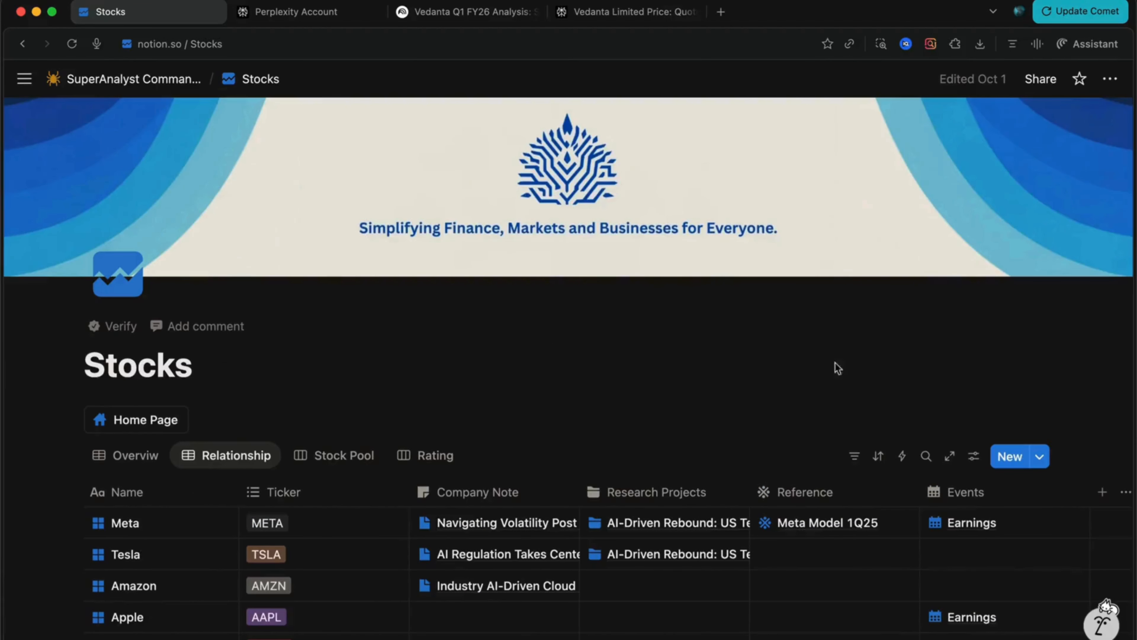
scroll(939, 475, down, 5)
scroll(940, 480, up, 3)
scroll(940, 480, up, 2)
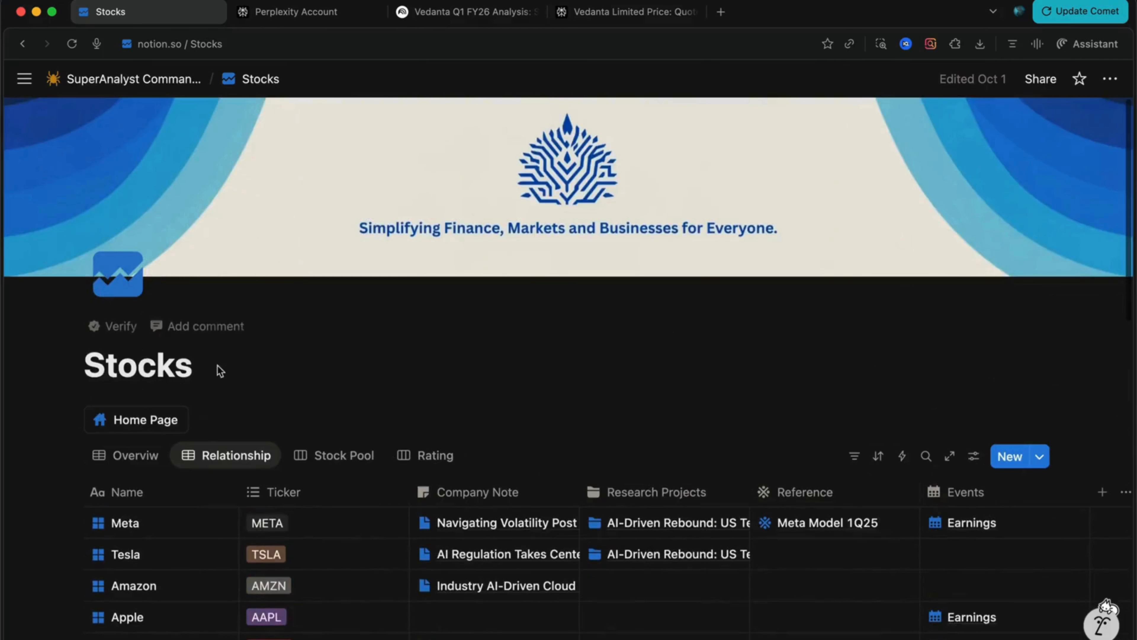
click(139, 419)
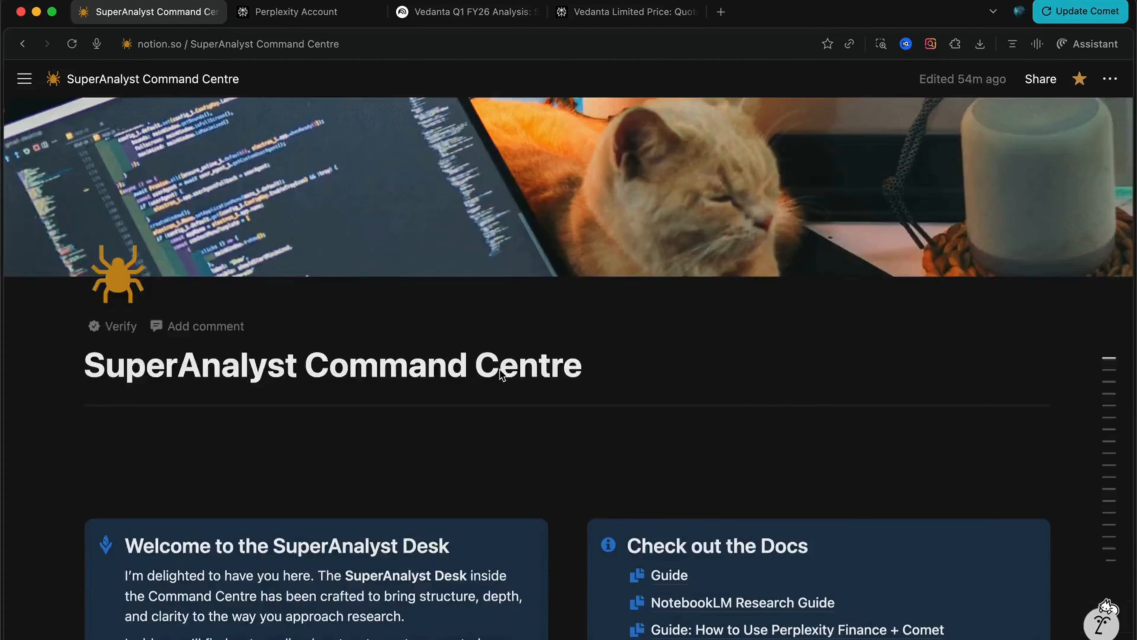
scroll(499, 372, down, 10)
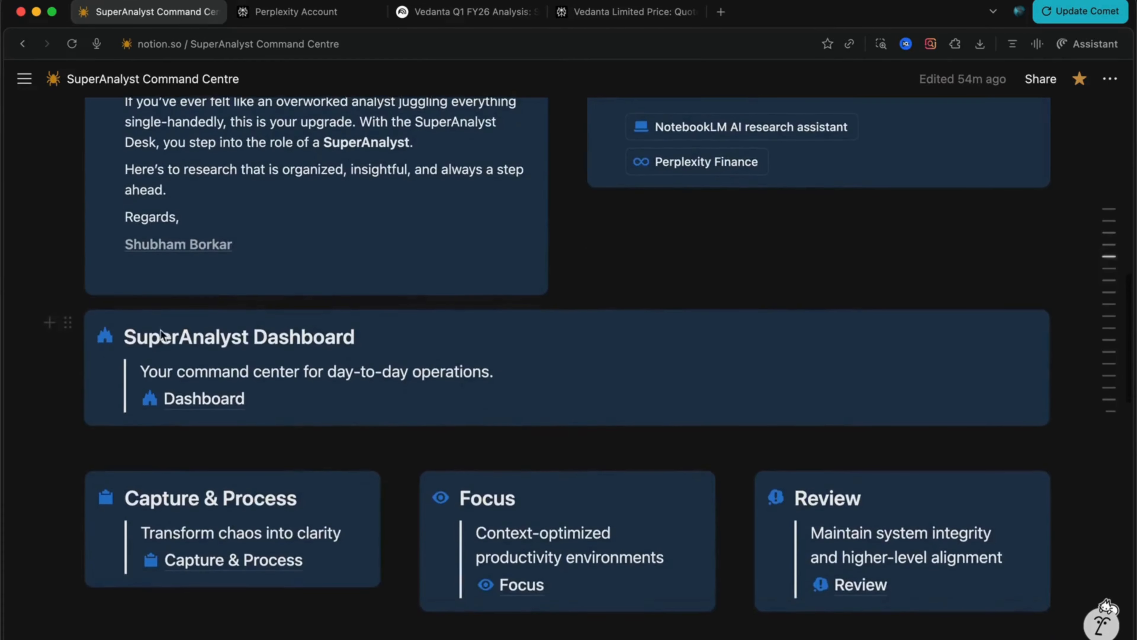
click(179, 399)
Examine the Dashboard's September 2025 event calendar and the sections above it for scheduled company events and recent notes.
scroll(577, 358, down, 20)
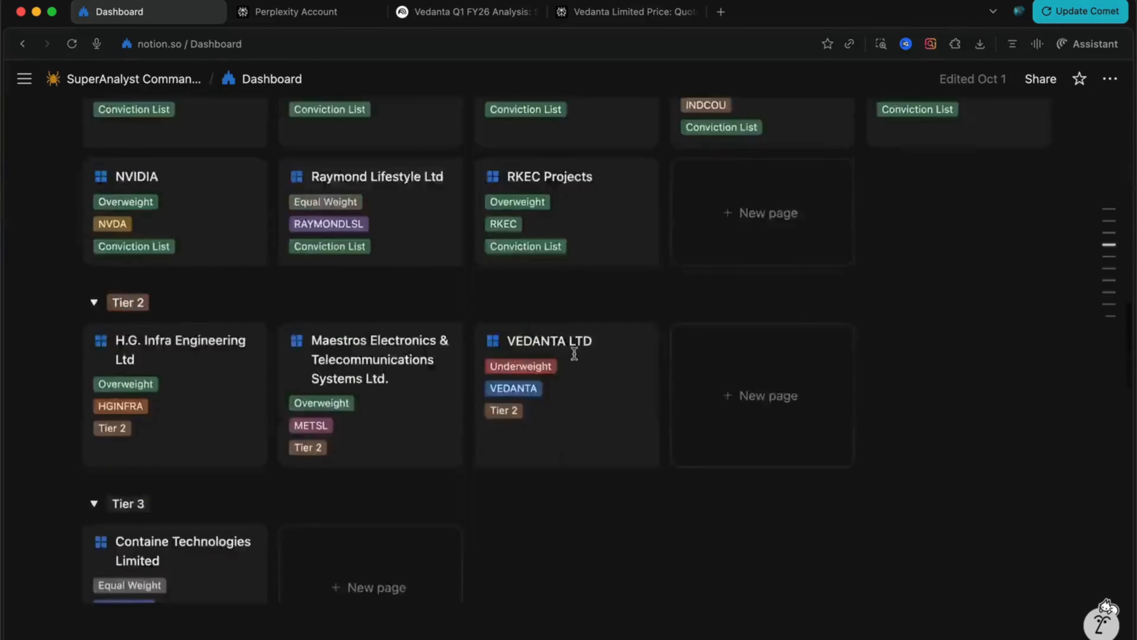
scroll(576, 358, up, 3)
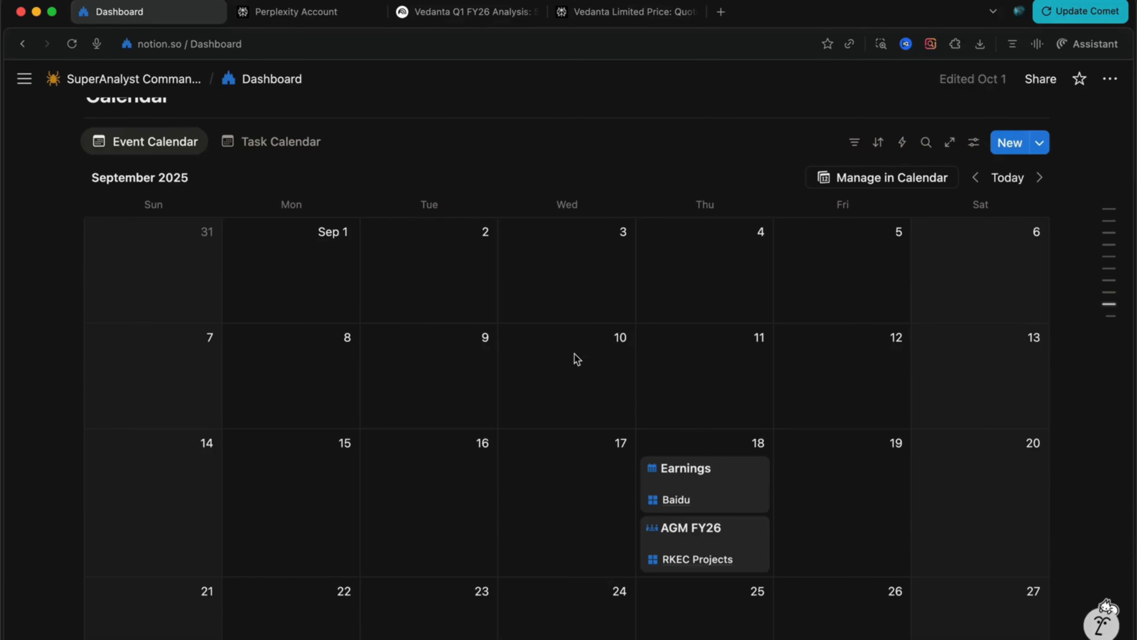
scroll(577, 358, down, 3)
scroll(577, 358, up, 3)
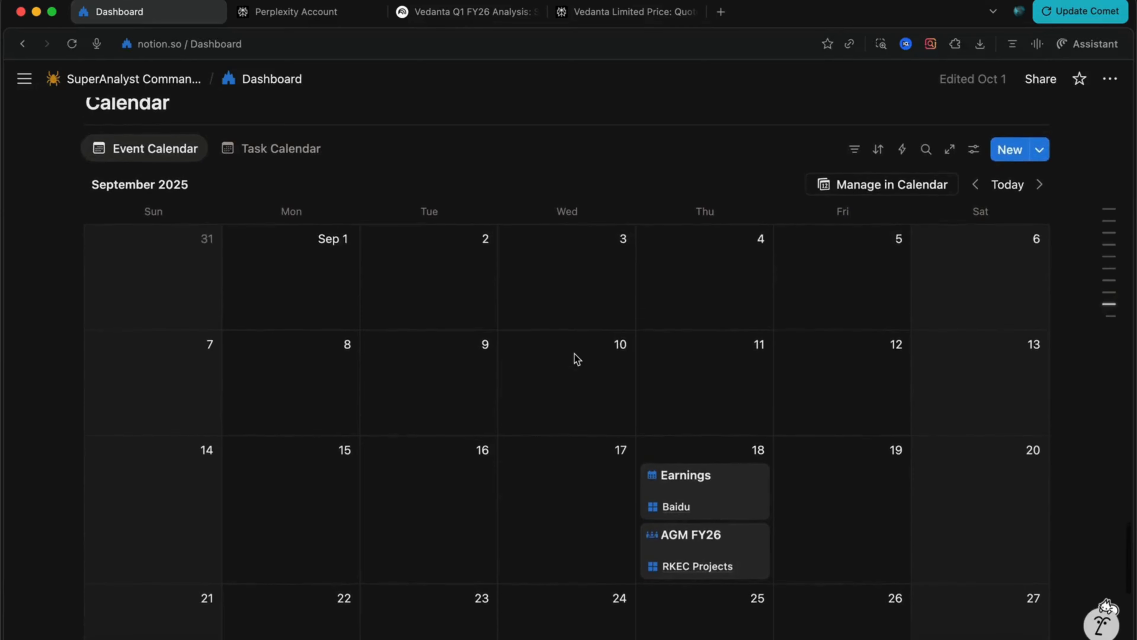
scroll(514, 318, down, 3)
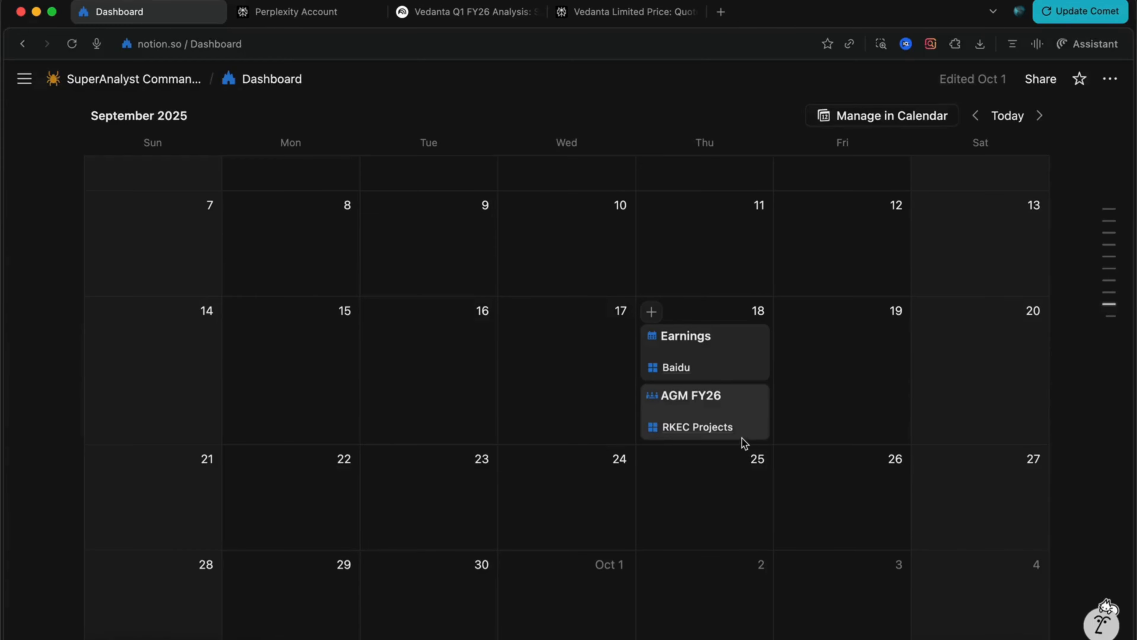
scroll(743, 444, up, 1)
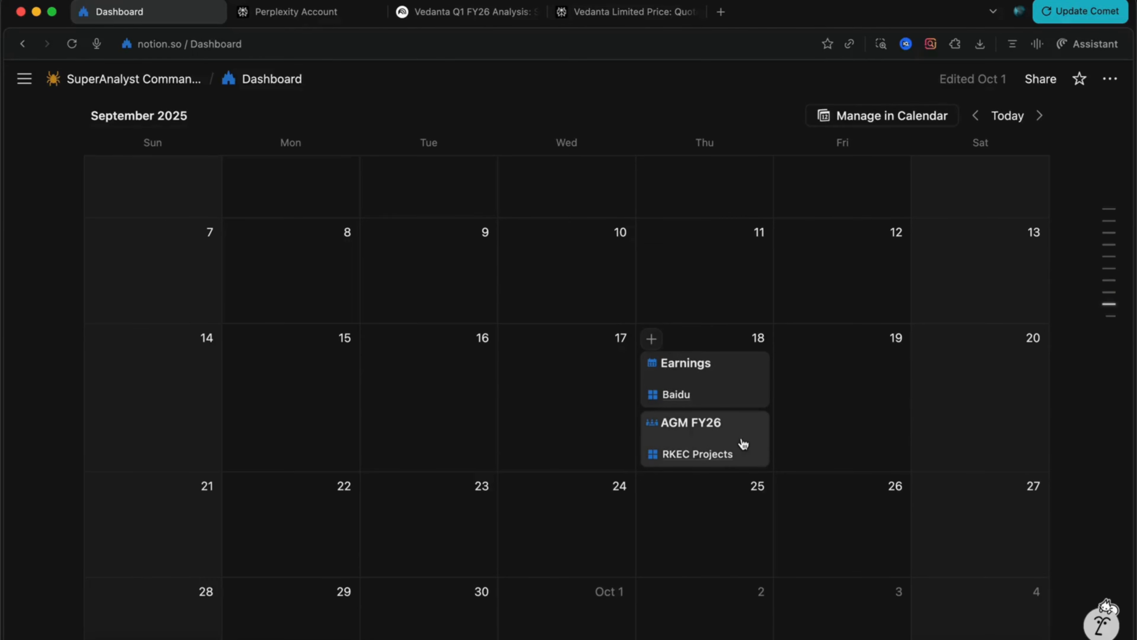
scroll(743, 444, up, 5)
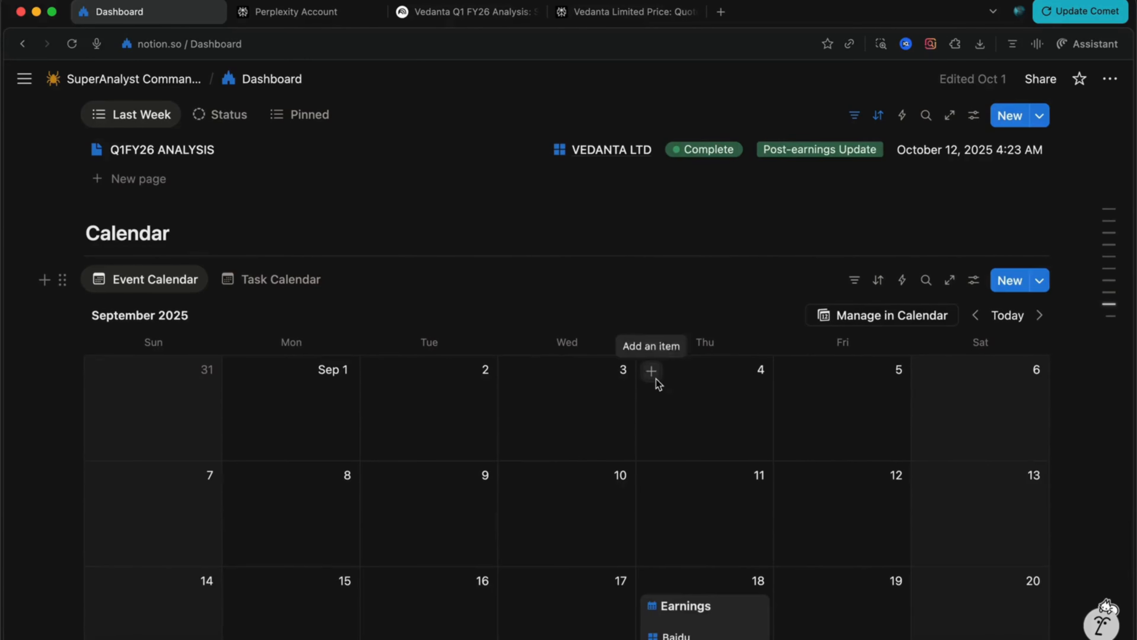
scroll(662, 379, down, 4)
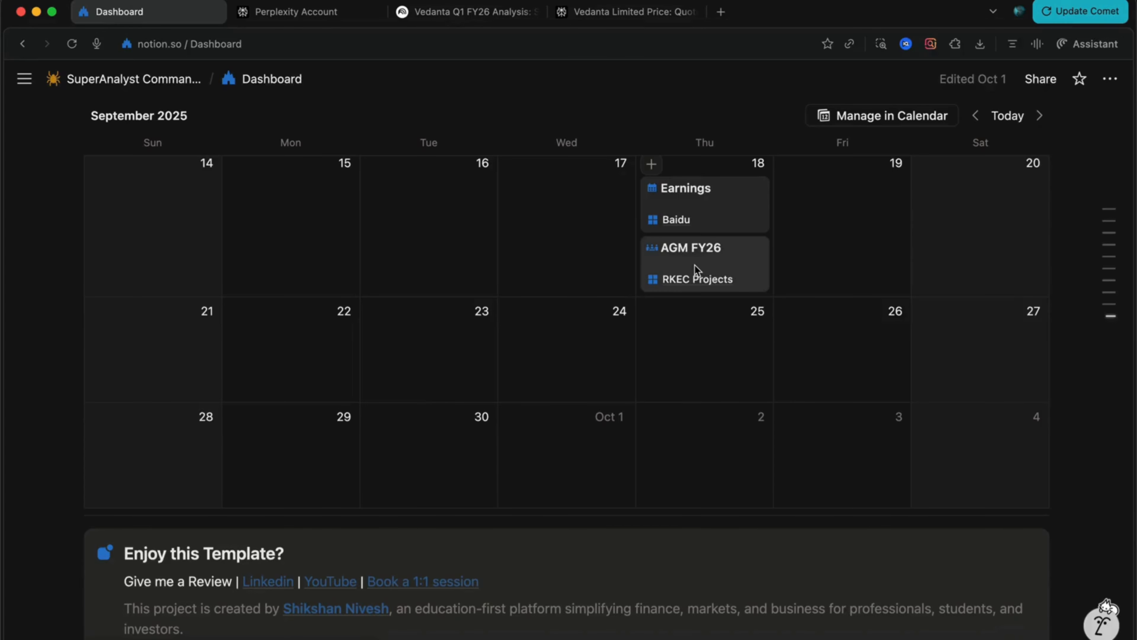
scroll(696, 270, up, 3)
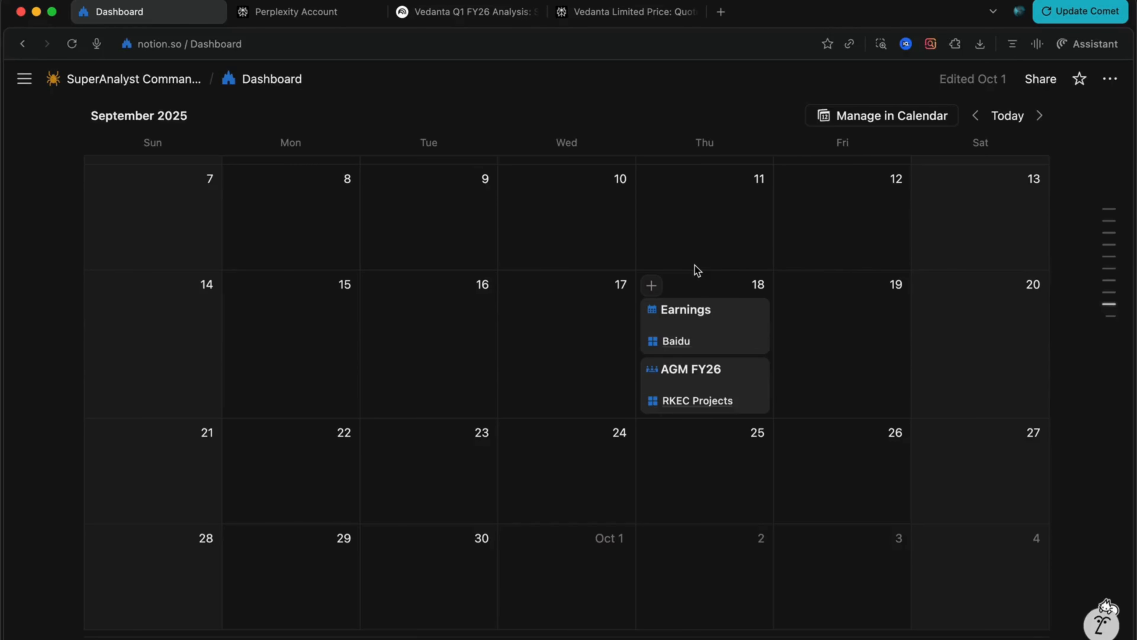
scroll(696, 269, up, 5)
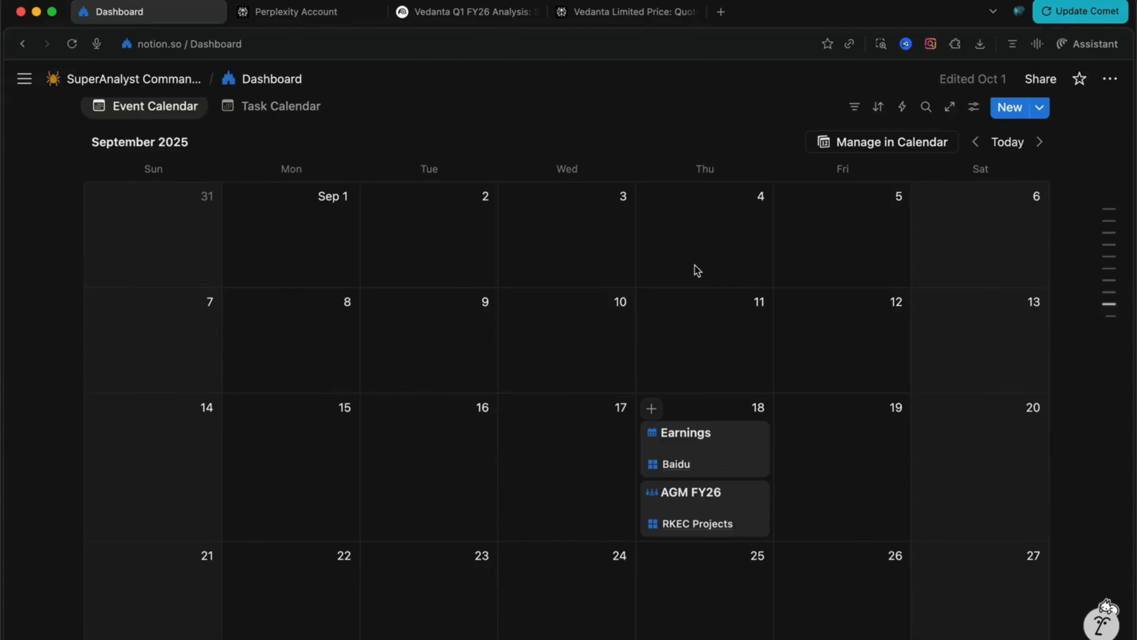
scroll(695, 264, up, 14)
scroll(694, 265, down, 13)
scroll(695, 265, down, 2)
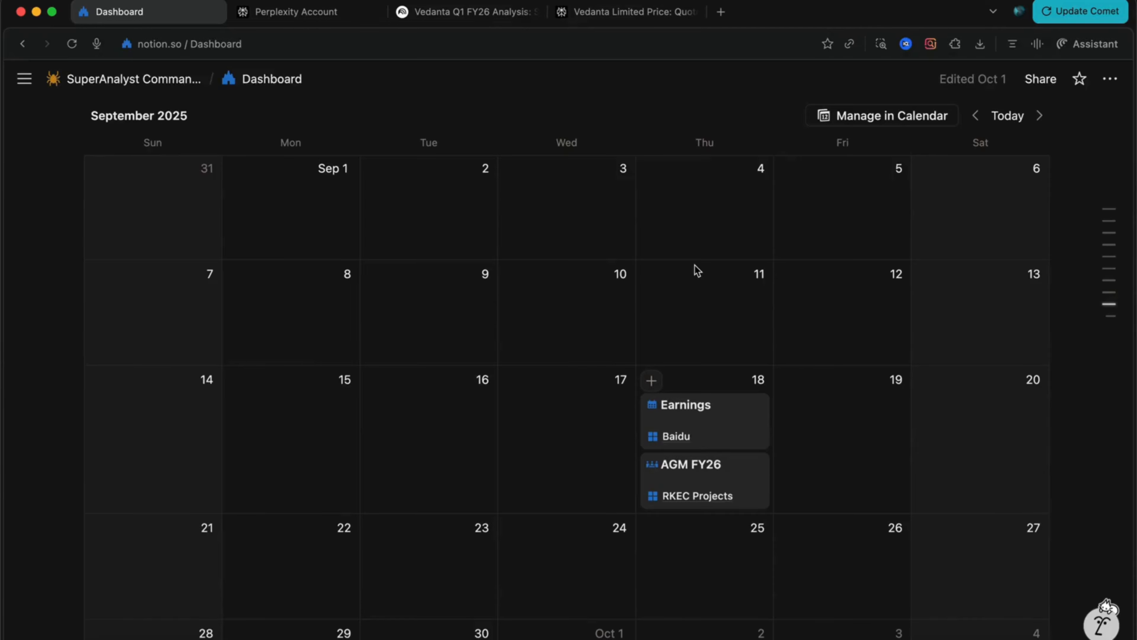
Create a new company page in the Tier 2 group of the Dashboard's stock list.
scroll(695, 265, up, 20)
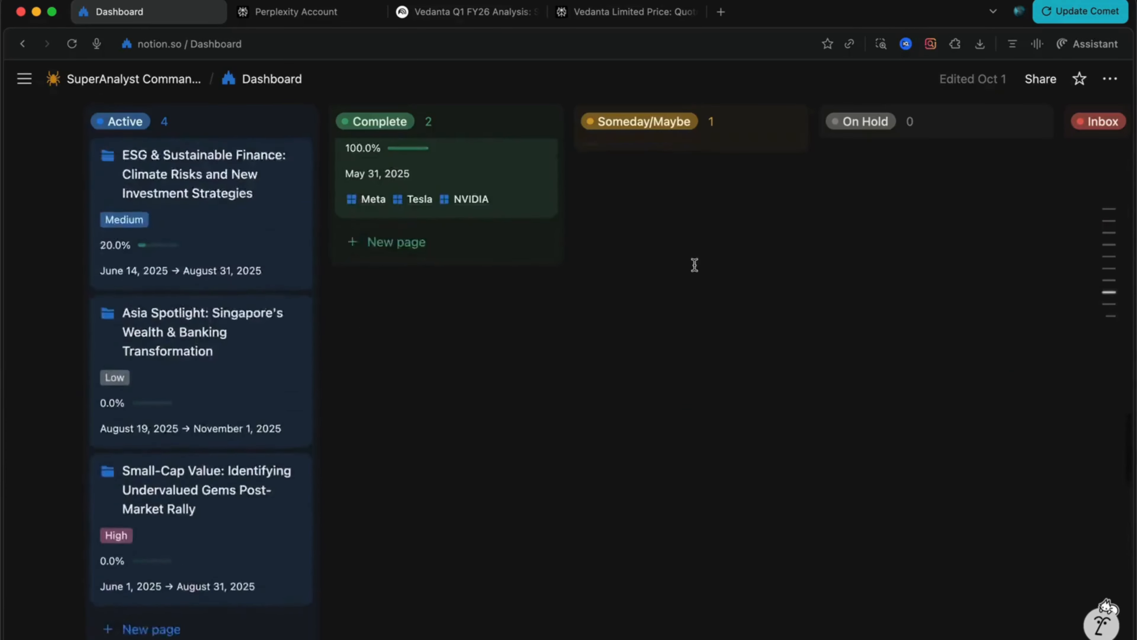
scroll(693, 264, up, 3)
scroll(695, 266, down, 15)
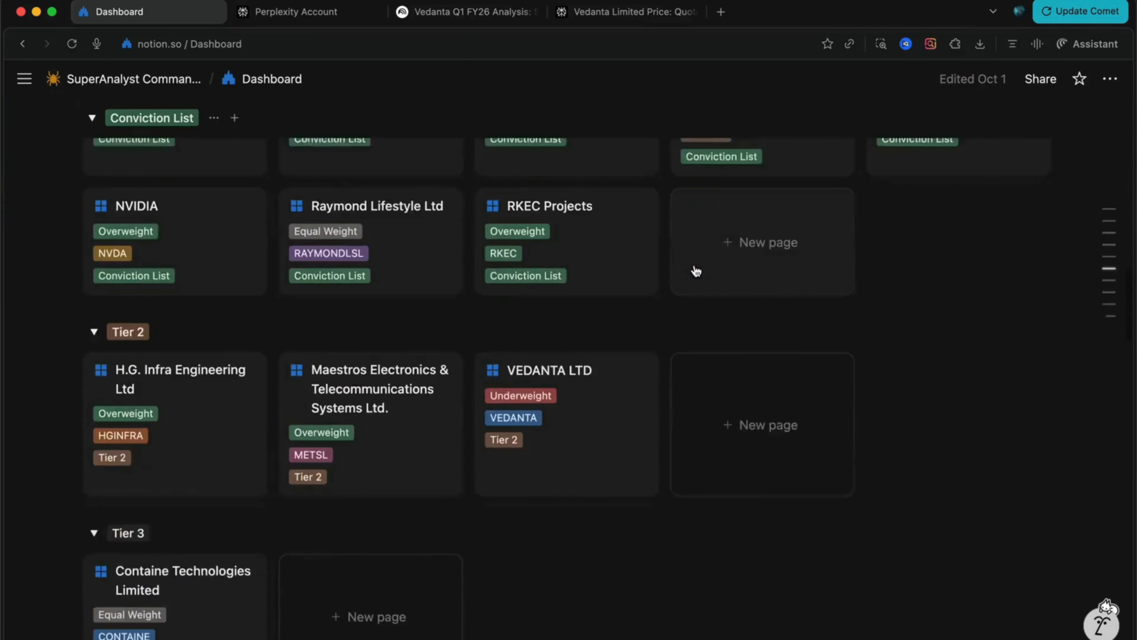
scroll(696, 271, up, 2)
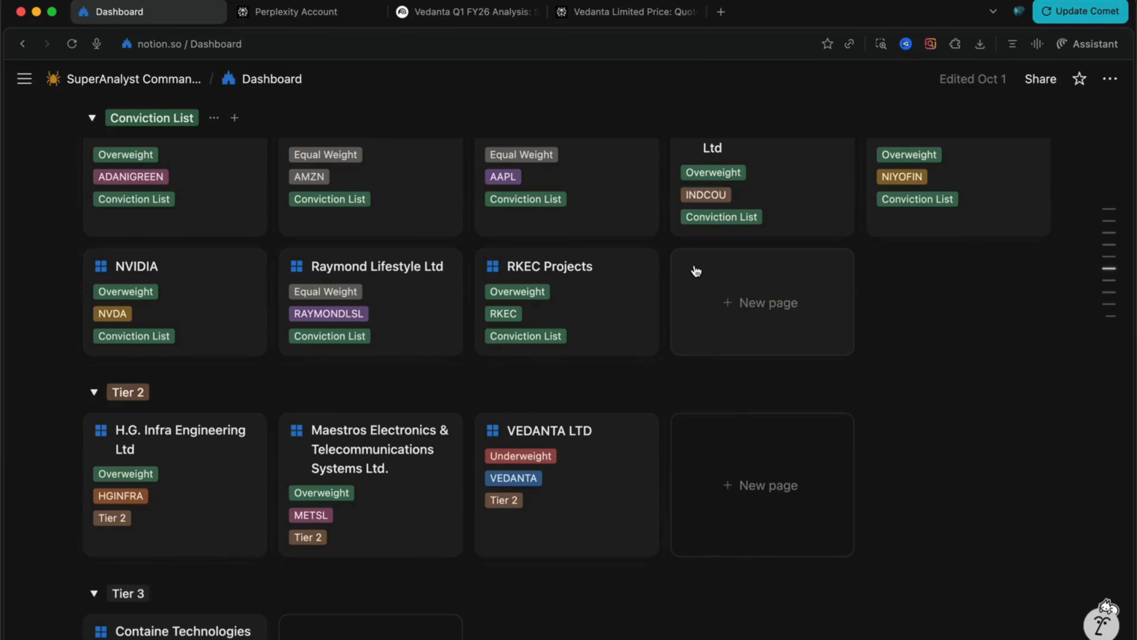
scroll(696, 271, up, 1)
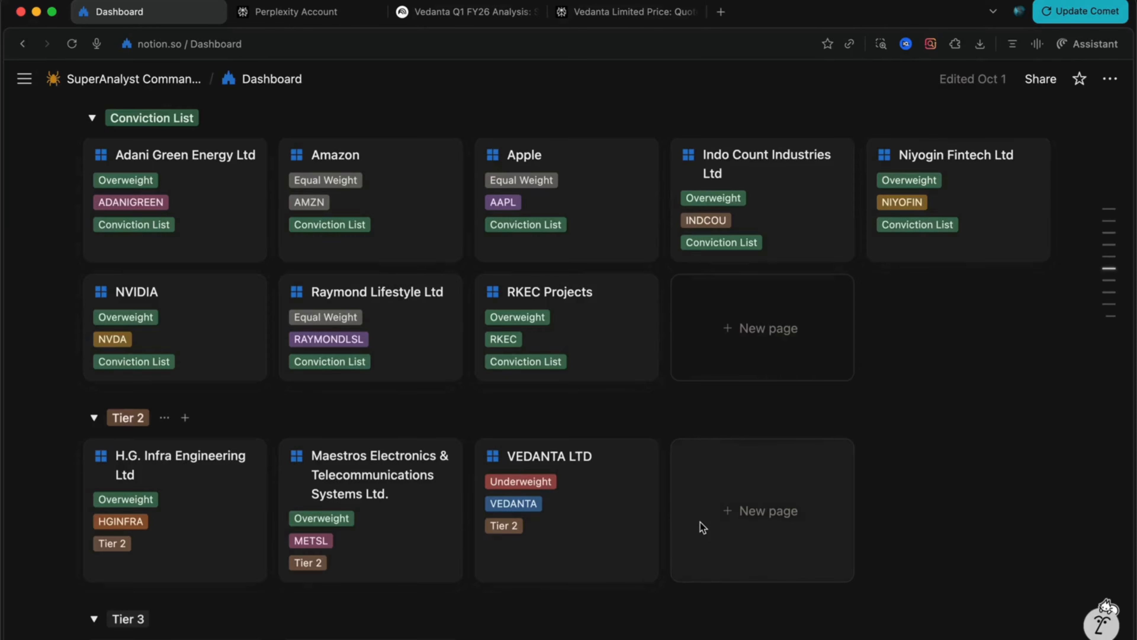
click(722, 519)
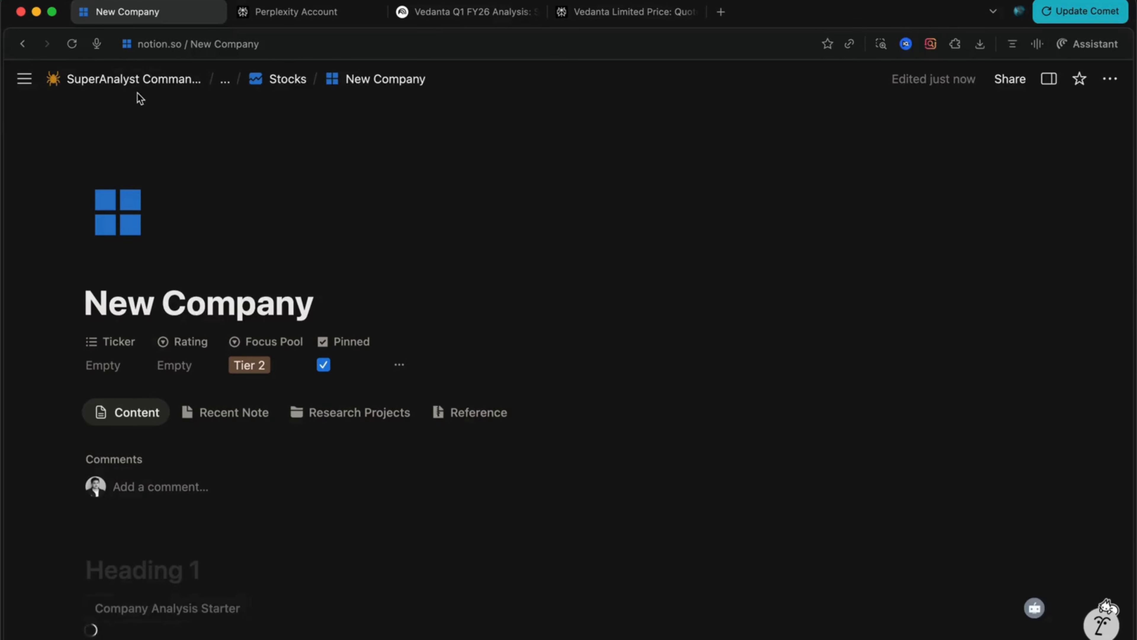
Open the Mining Industry project from the Command Centre's Research Projects and view its linked stocks.
click(140, 82)
scroll(590, 393, down, 15)
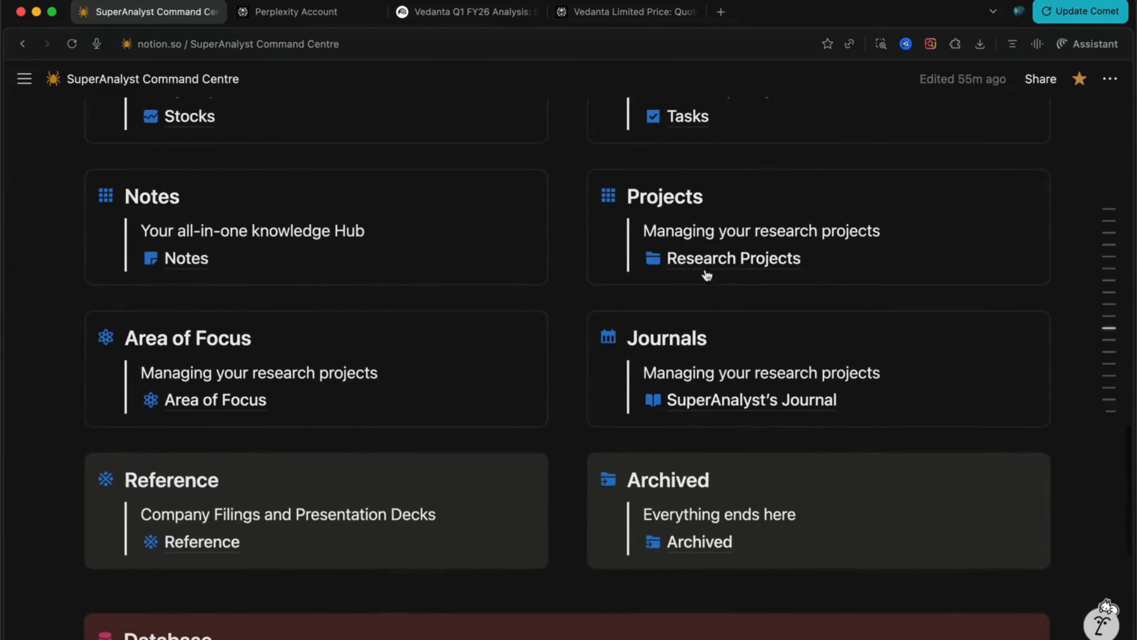
click(719, 261)
scroll(537, 403, down, 6)
scroll(500, 428, down, 8)
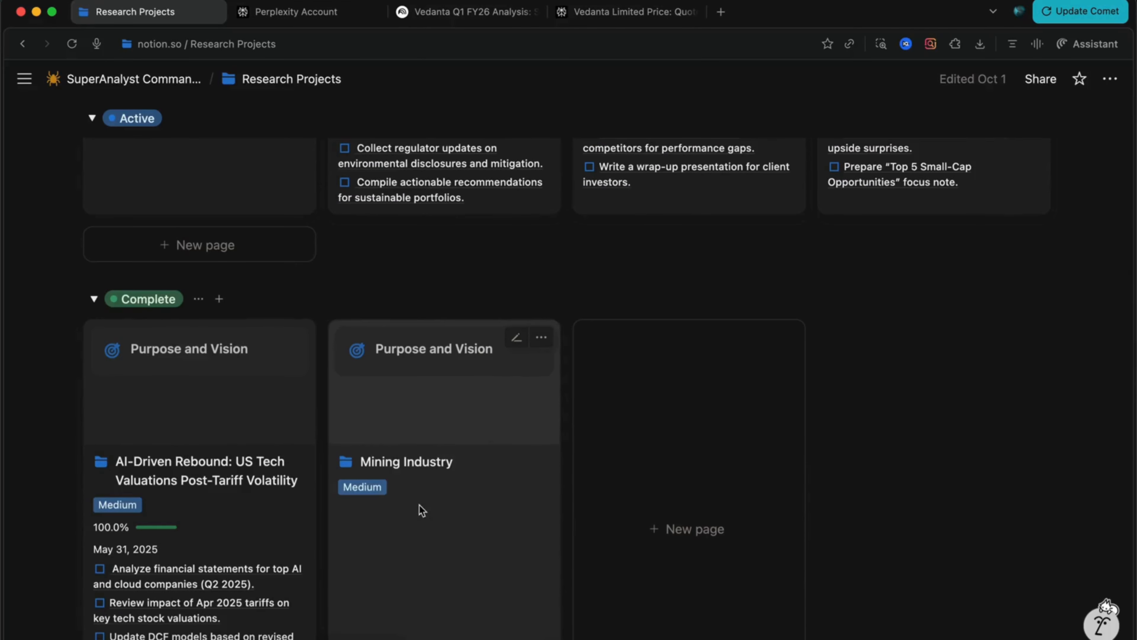
scroll(421, 509, down, 3)
click(449, 321)
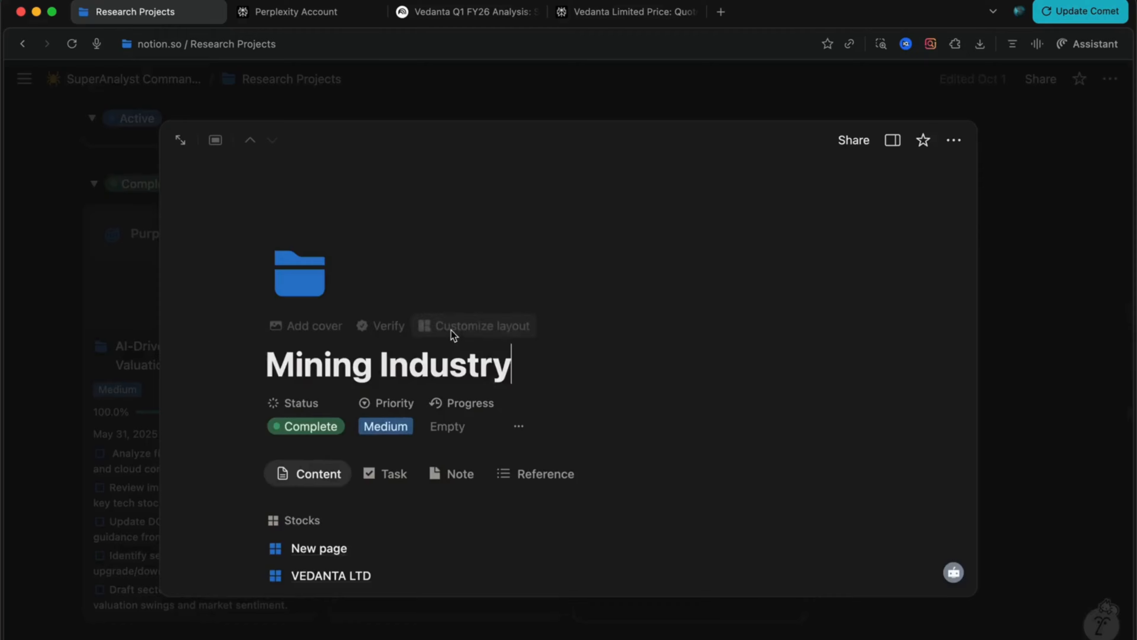
scroll(432, 365, down, 3)
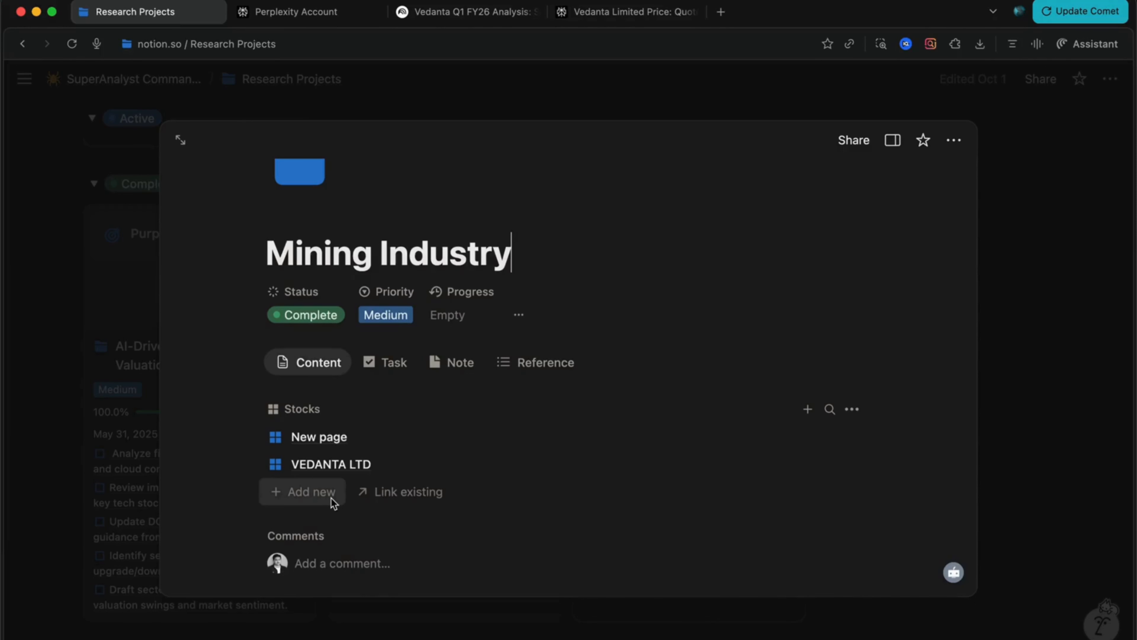
Look over the Mining Industry project page and the "Analyse Vedanta related red flags" task in Capture & Process and its project calendar.
scroll(332, 501, down, 7)
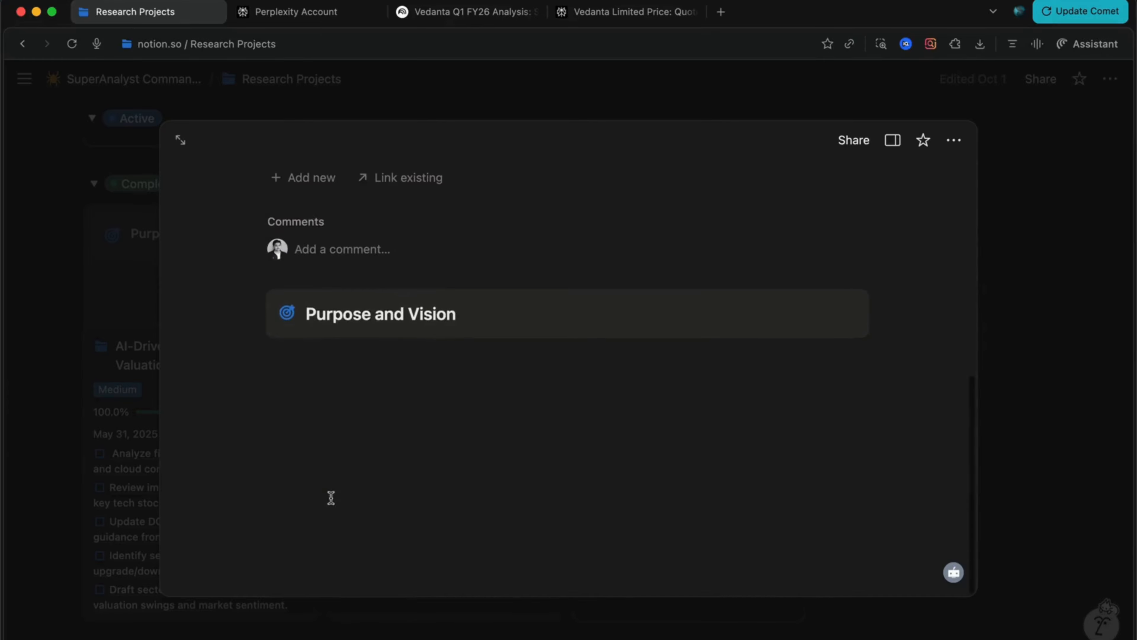
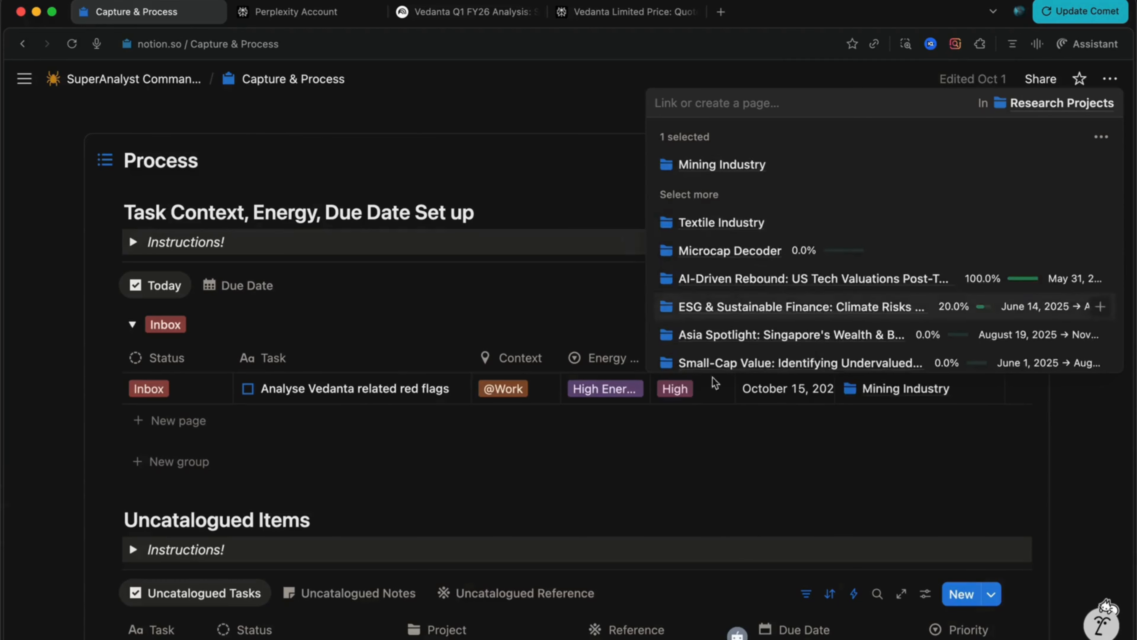
key(Escape)
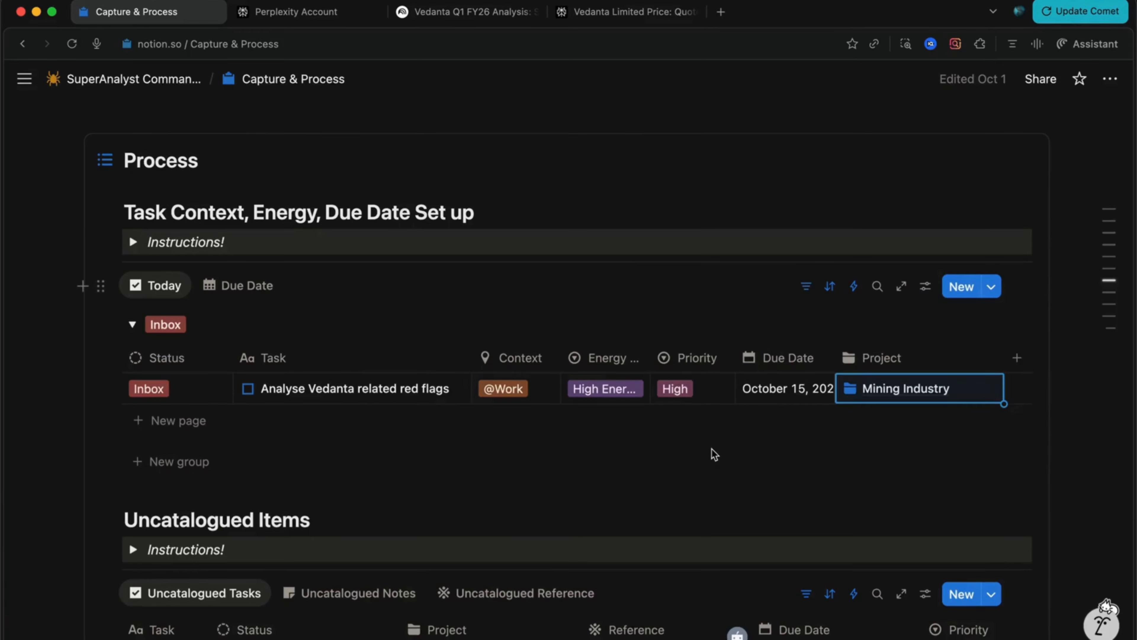
scroll(712, 450, up, 10)
scroll(712, 450, down, 20)
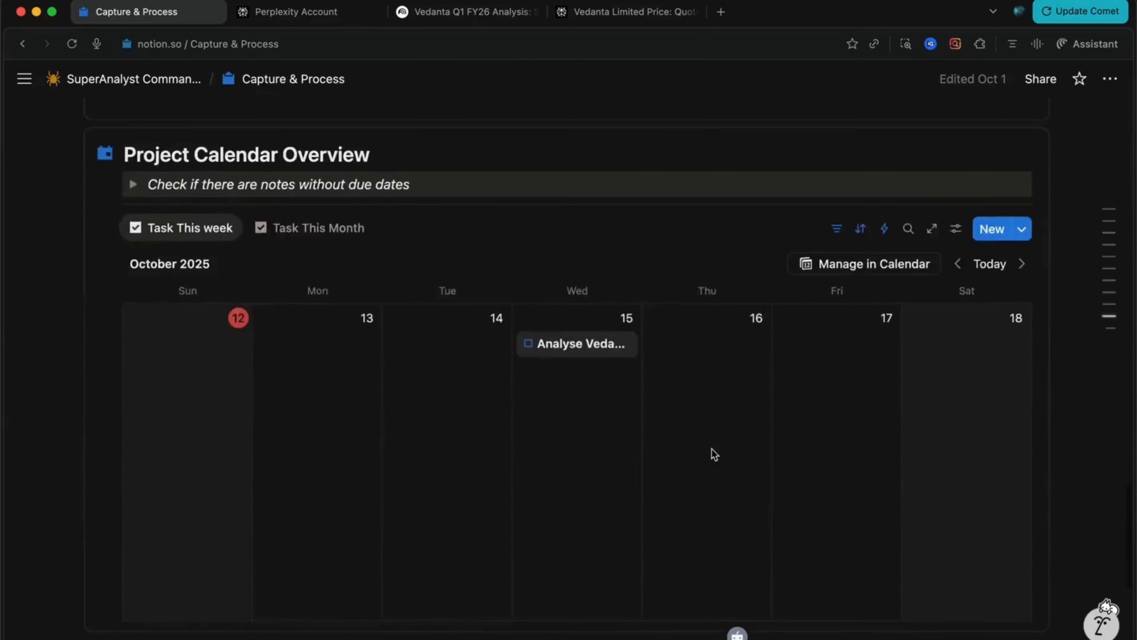
scroll(712, 450, up, 15)
scroll(712, 450, down, 1)
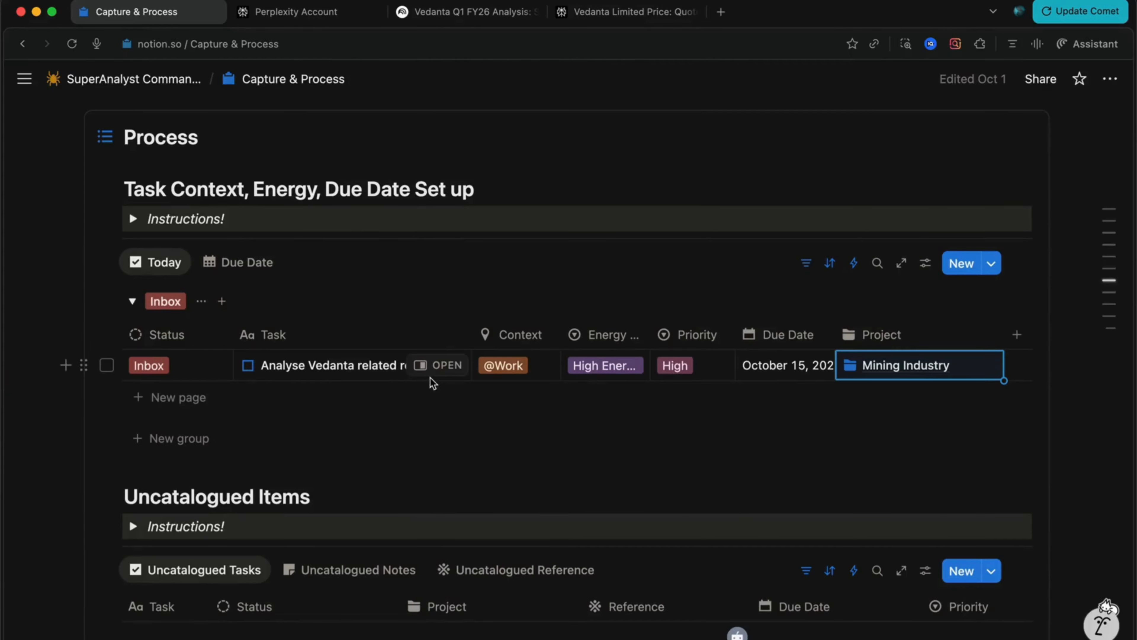
scroll(431, 376, up, 10)
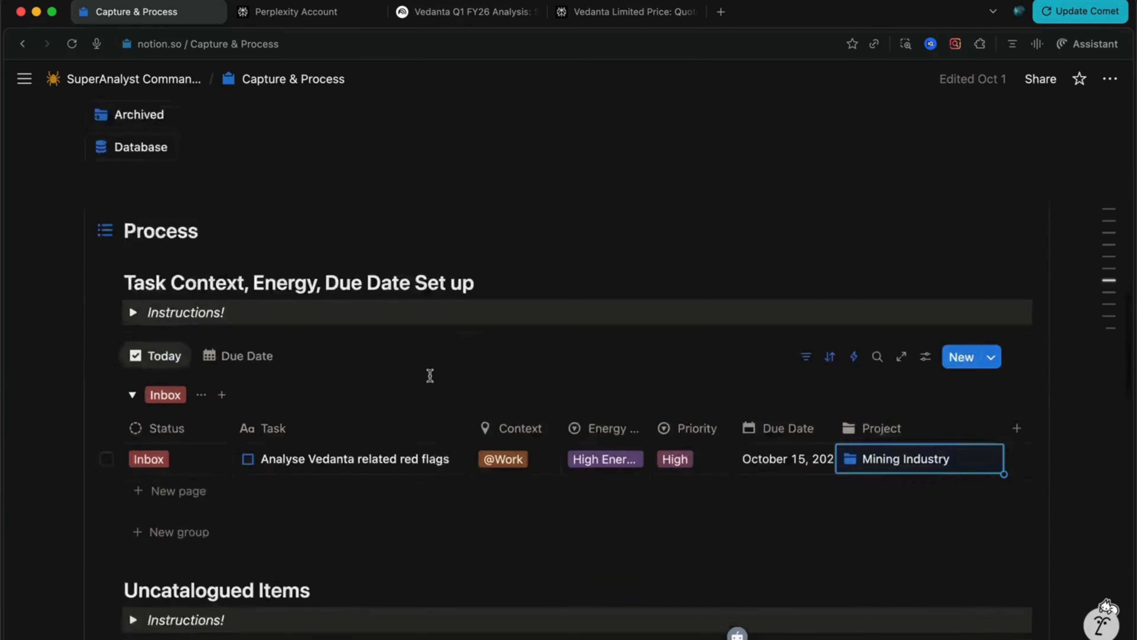
scroll(144, 319, down, 7)
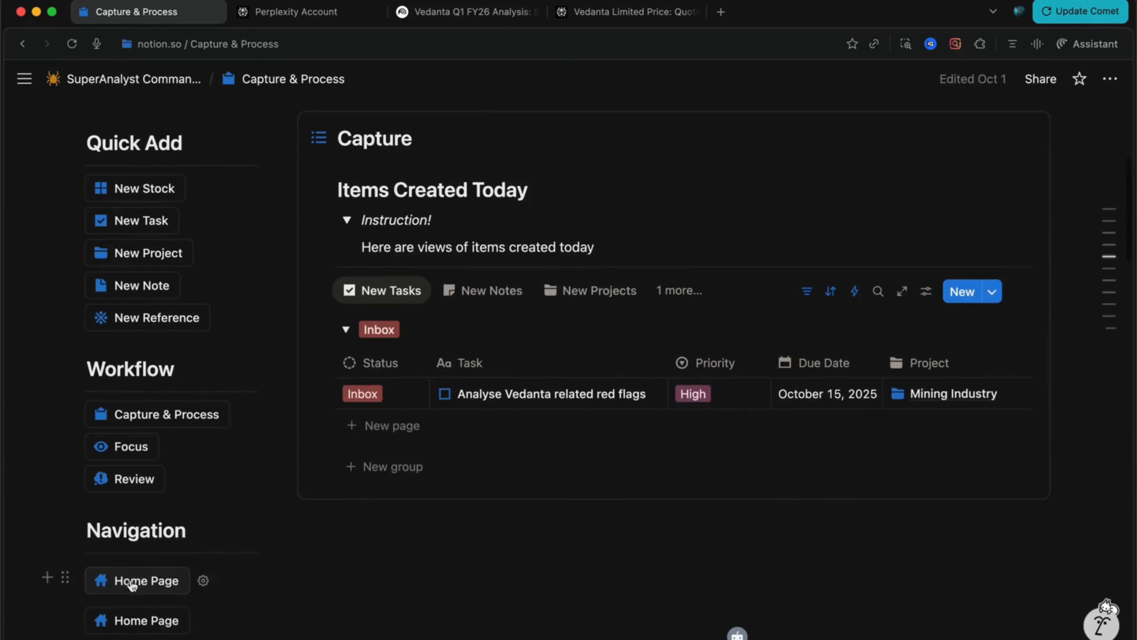
Return to the SuperAnalyst Command Centre home page and open the SuperAnalyst Red Flag Scanner (Governance & Risk Checks) page.
click(133, 582)
scroll(666, 430, down, 10)
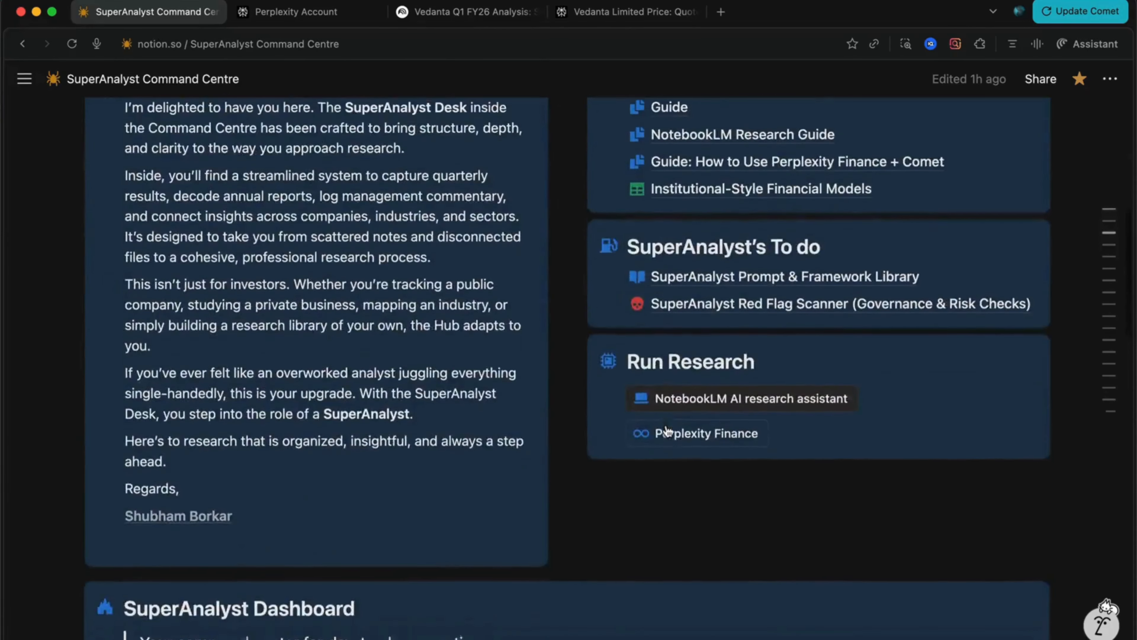
click(704, 285)
scroll(411, 416, down, 10)
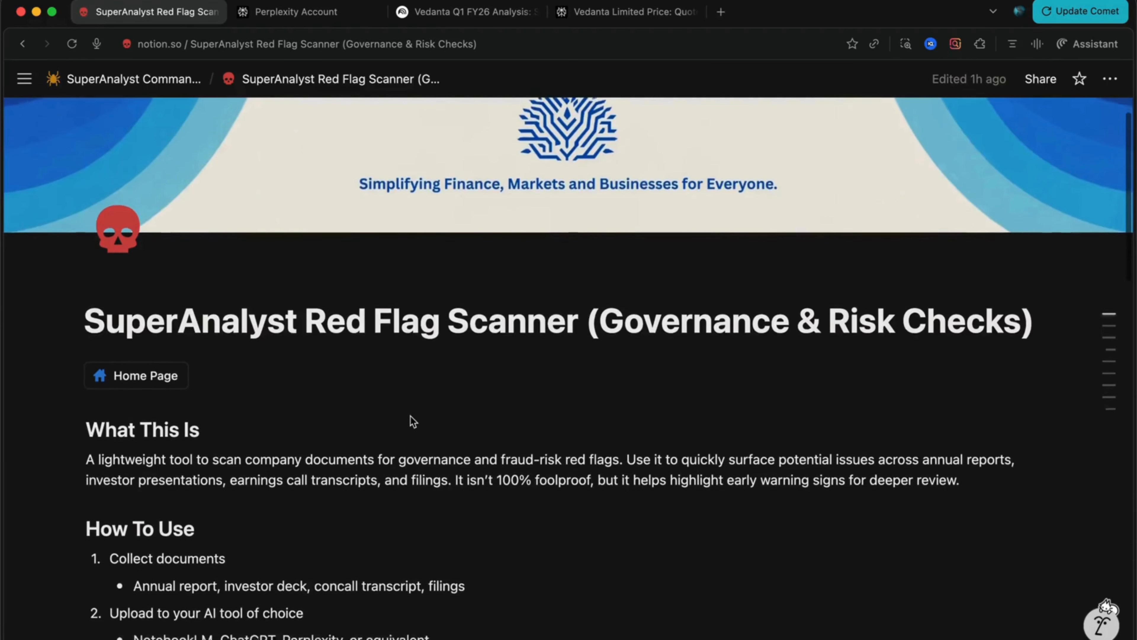
scroll(411, 416, down, 1)
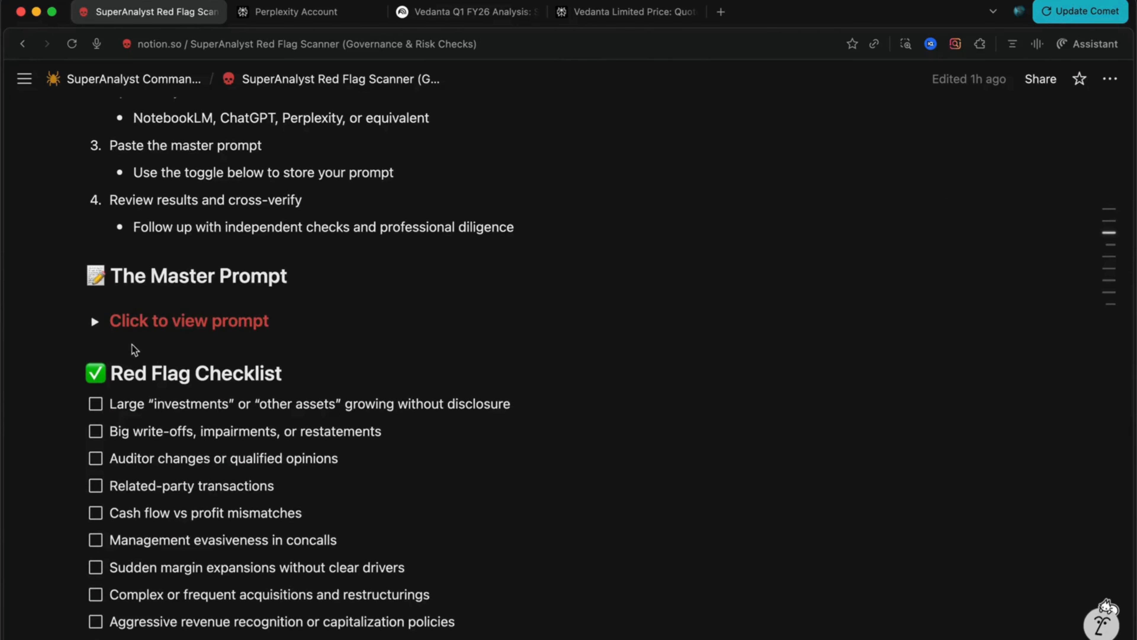
Expand the Master Prompt toggle on the Red Flag Scanner page and copy the whole prompt code block.
click(96, 323)
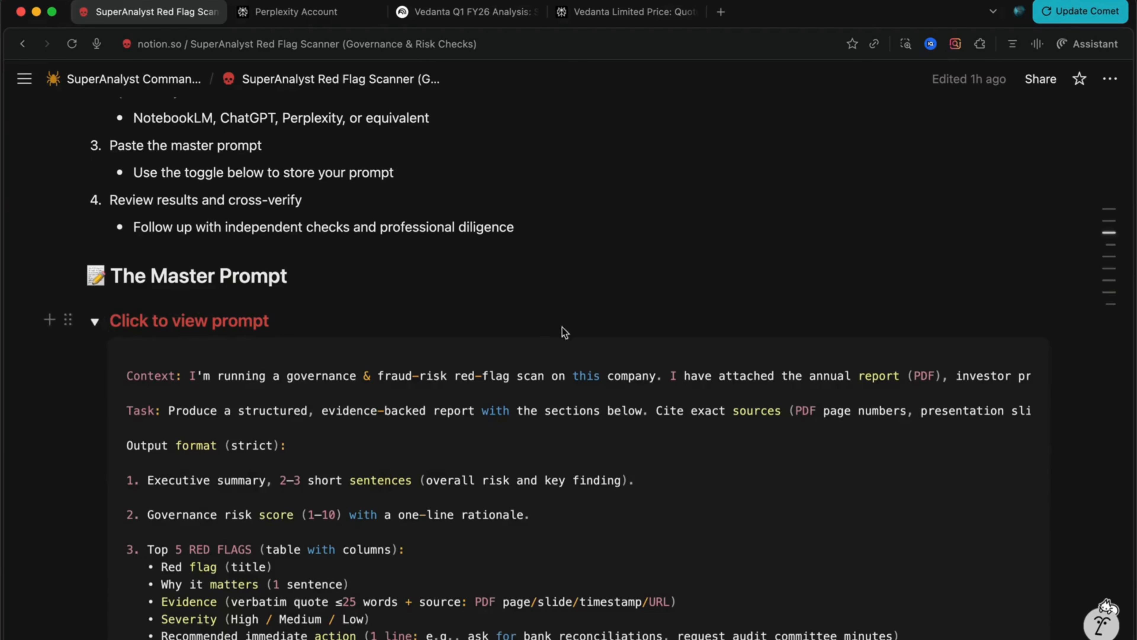
scroll(525, 334, down, 6)
scroll(525, 334, up, 6)
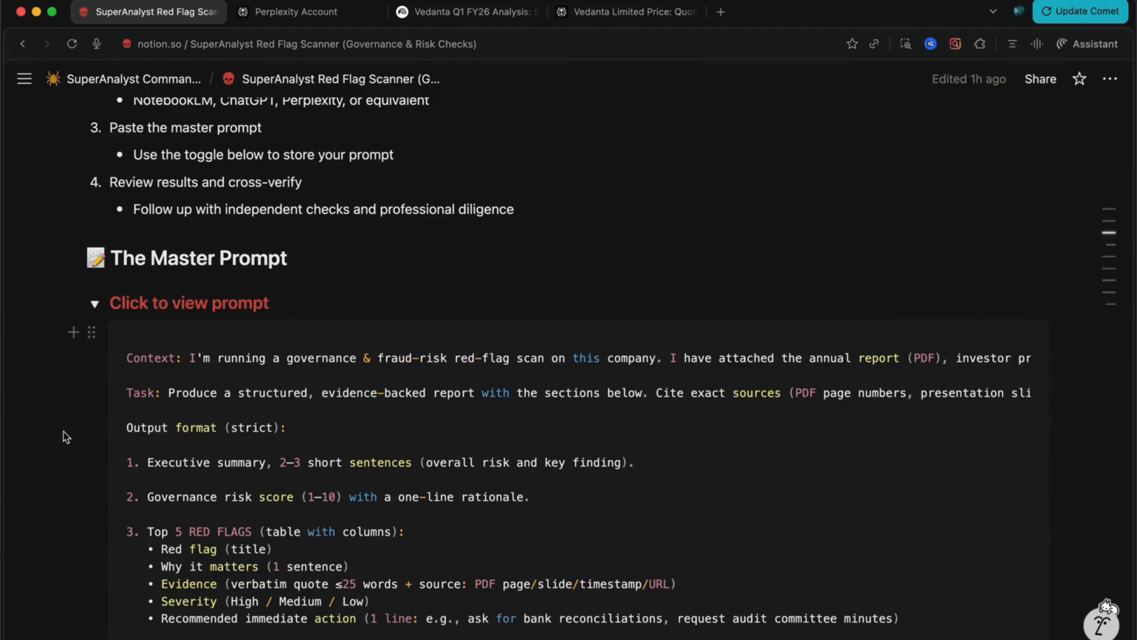
click(93, 339)
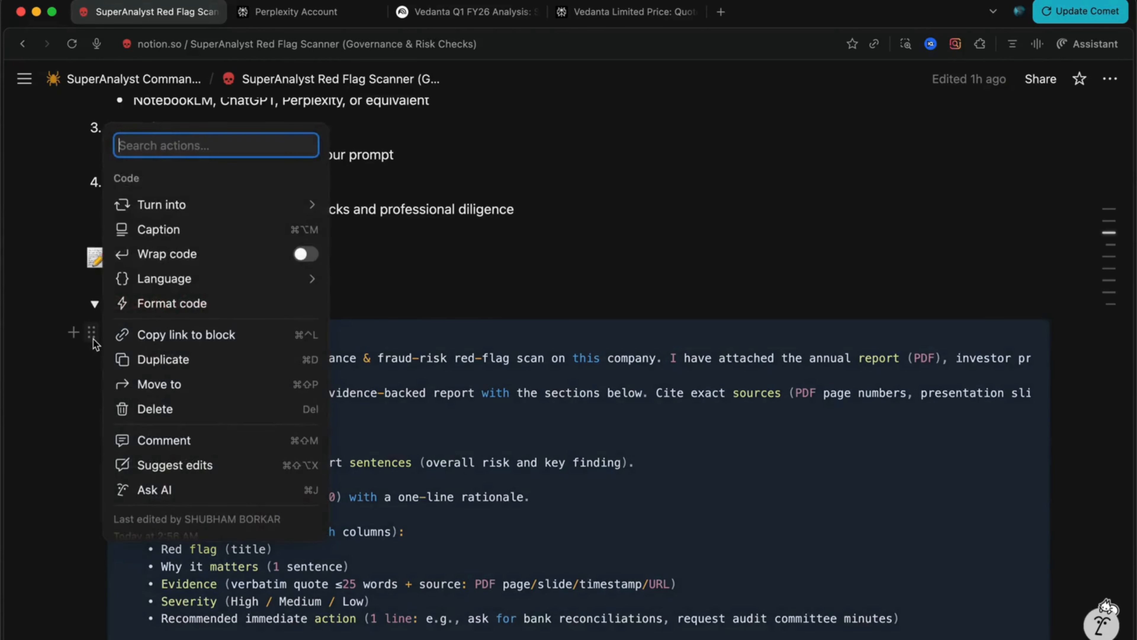
click(889, 434)
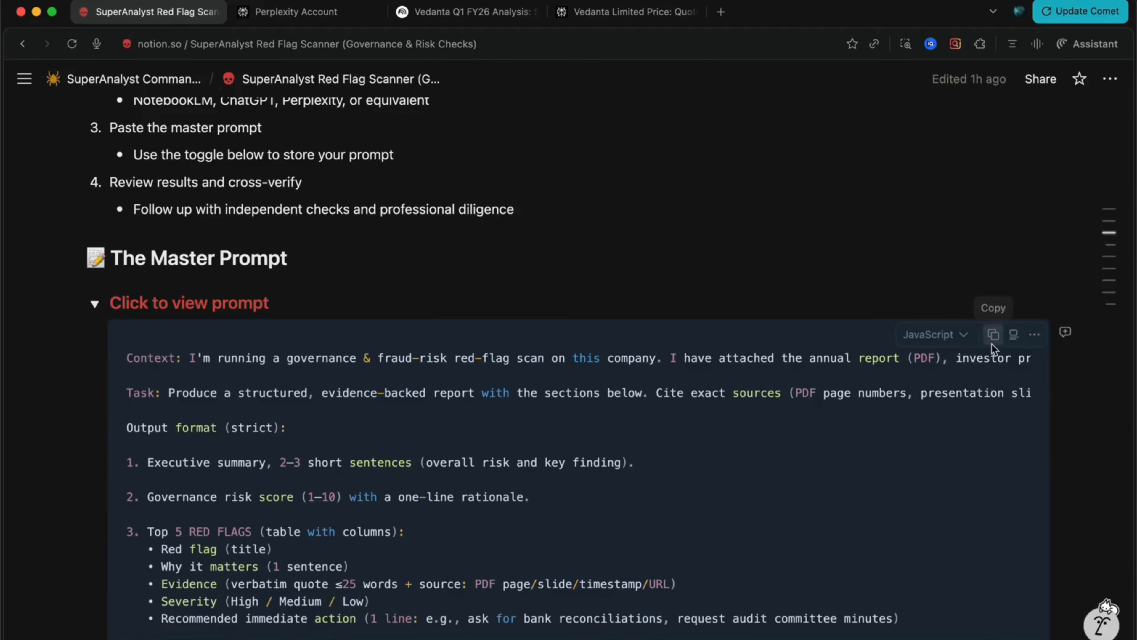
click(991, 344)
scroll(612, 401, down, 15)
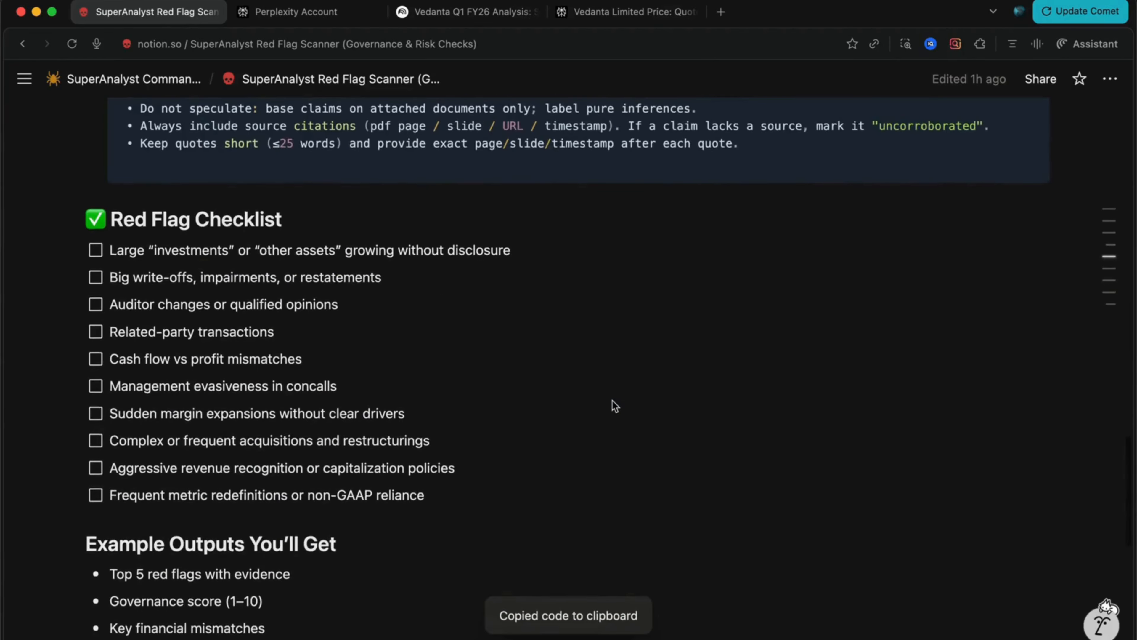
scroll(614, 405, up, 3)
scroll(615, 405, up, 15)
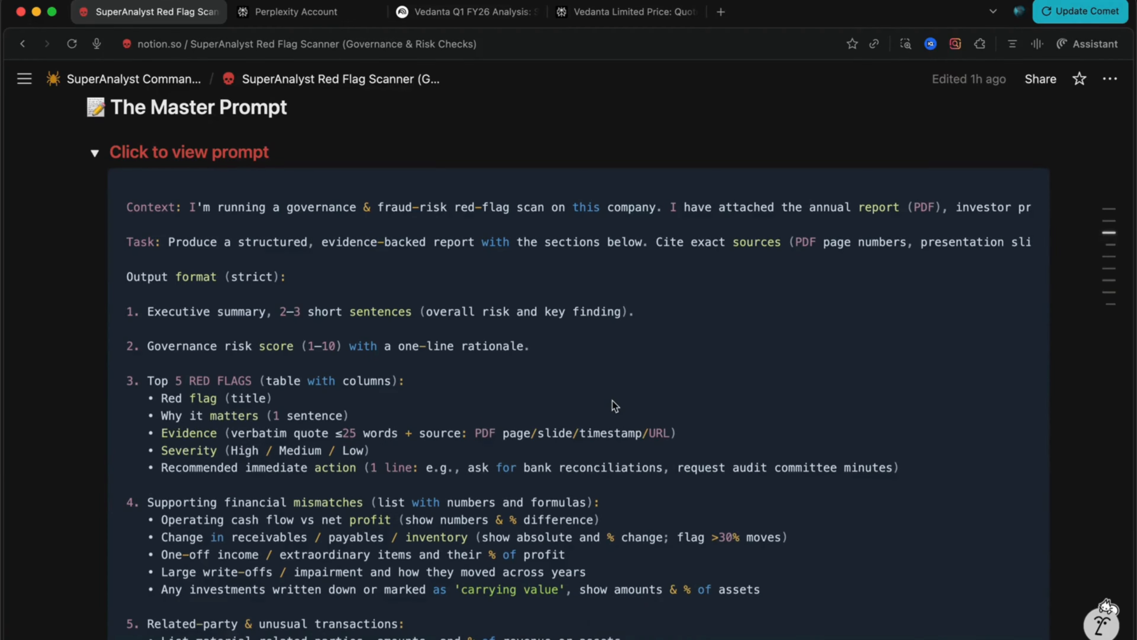
Switch to the Vedanta Q1 FY26 Analysis notebook in NotebookLM and select all of its sources.
click(470, 12)
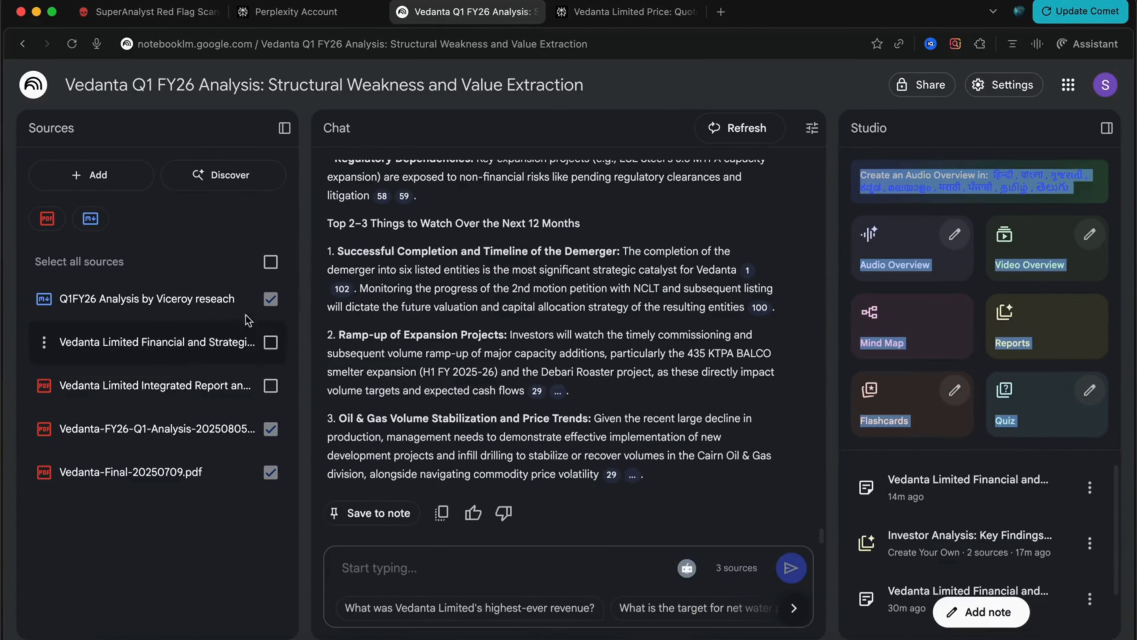
click(271, 299)
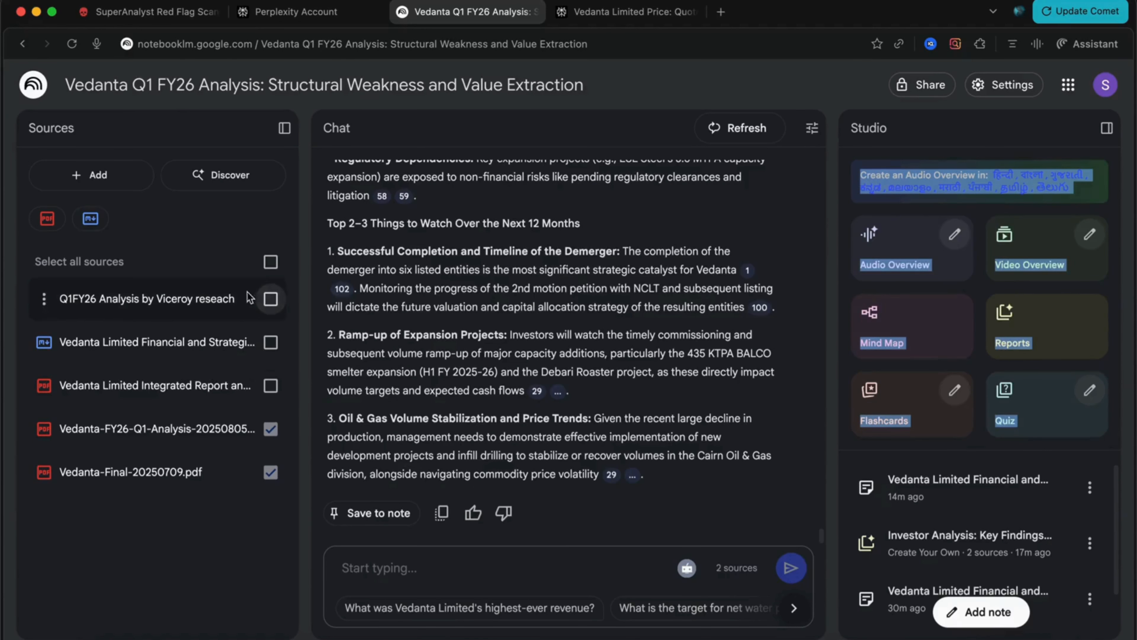
click(270, 261)
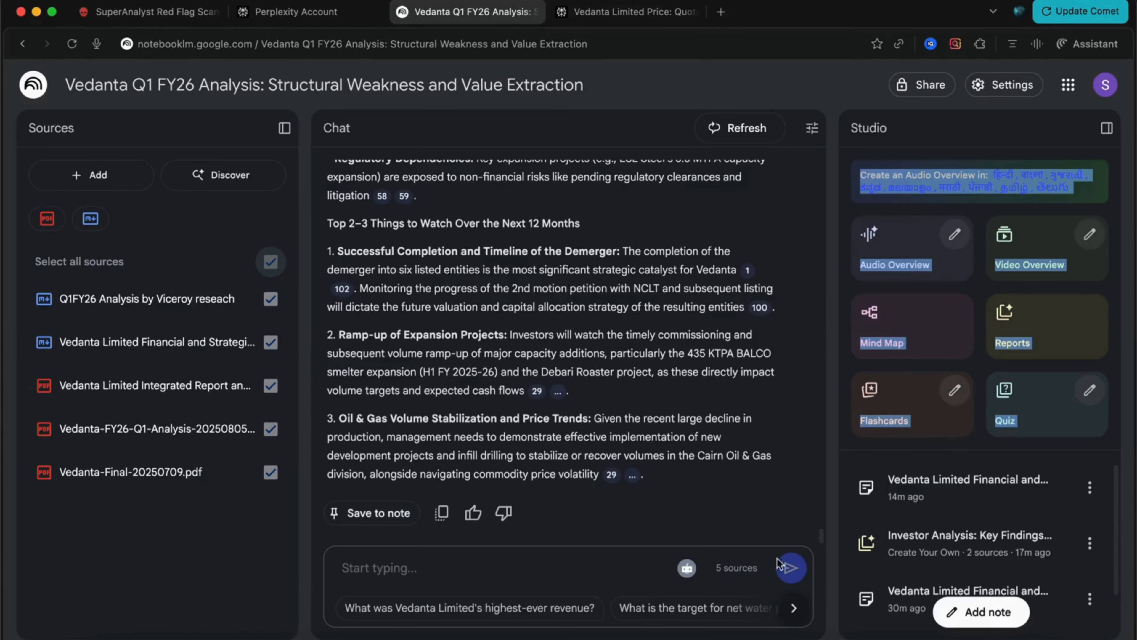
Start a Create Your Own report and paste the copied red-flag master prompt as its description.
click(1025, 313)
click(1027, 317)
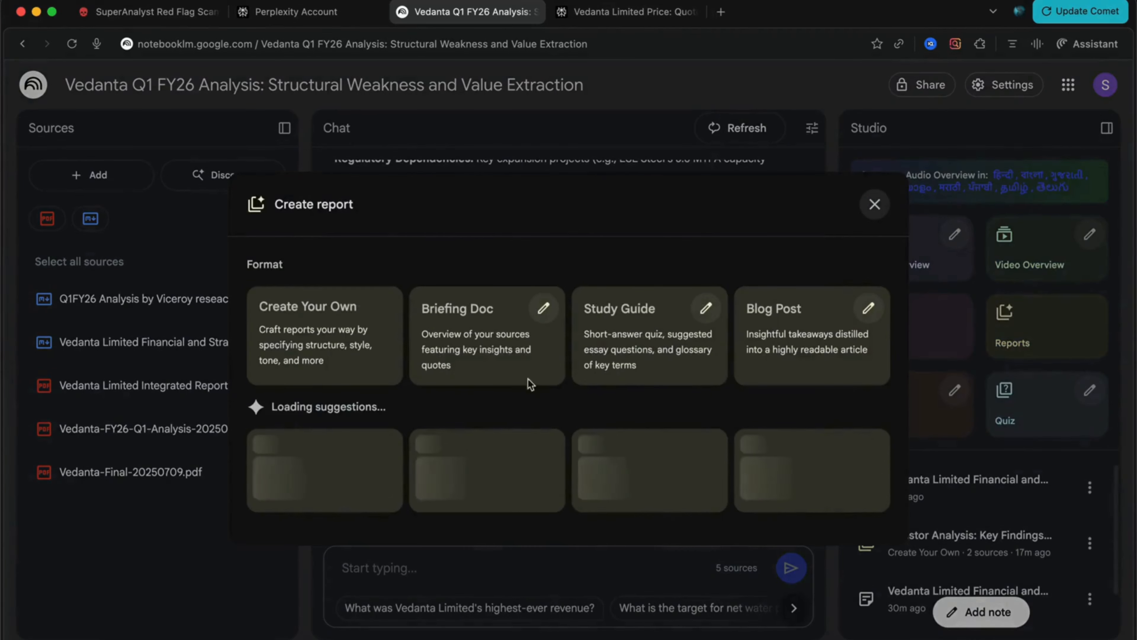
click(343, 372)
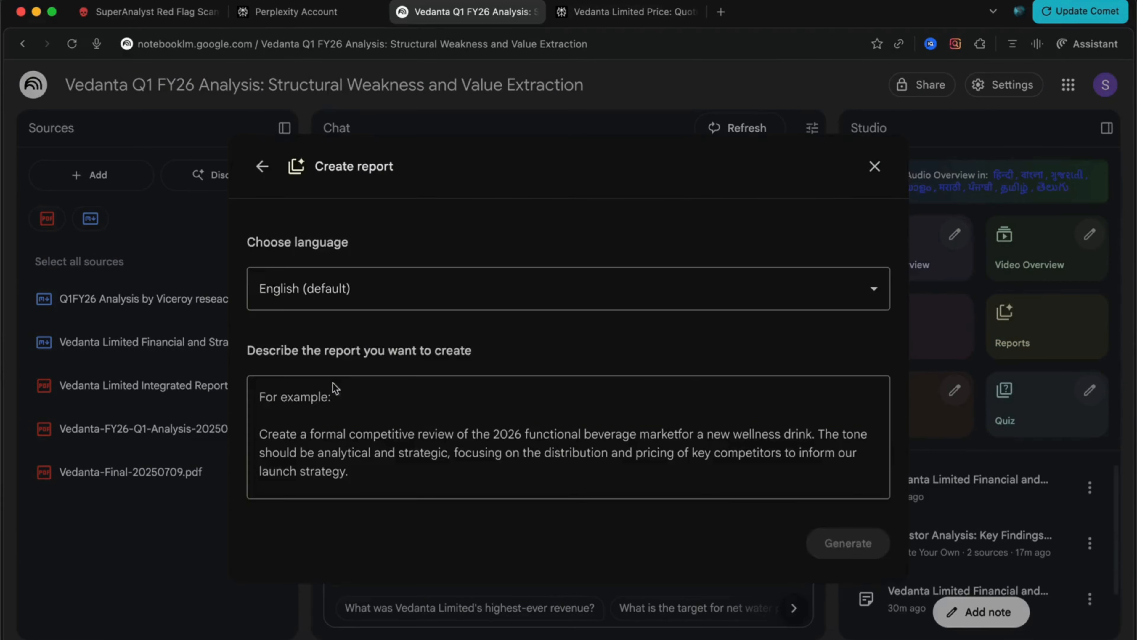
click(323, 419)
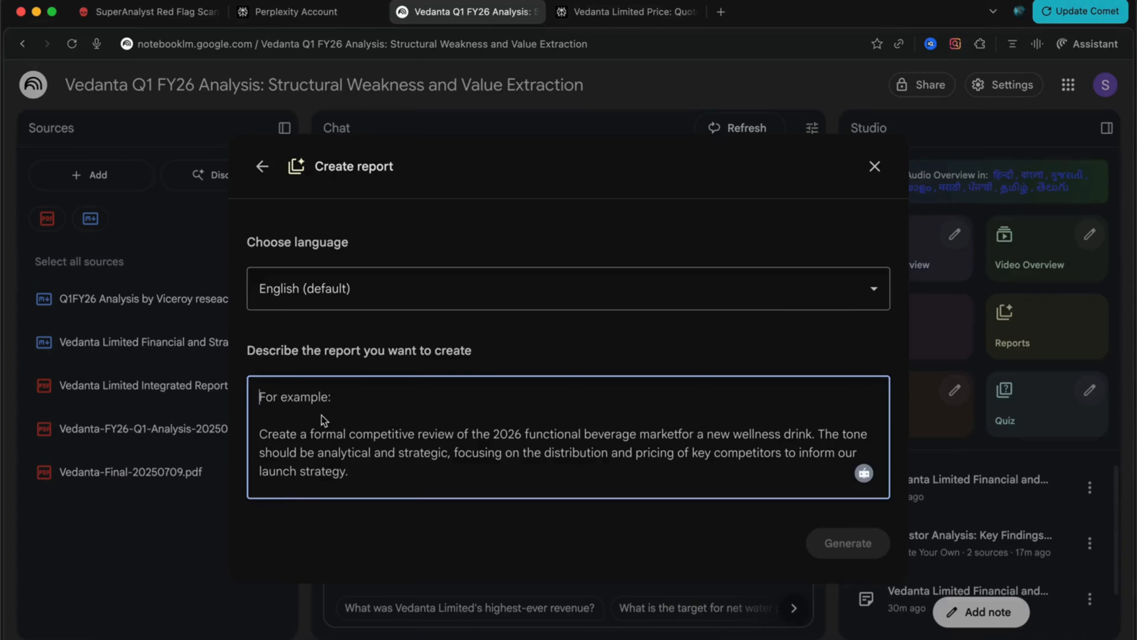
key(super+v)
Check the pasted prompt from its context to its closing rules and generate the red-flag report.
scroll(429, 403, up, 10)
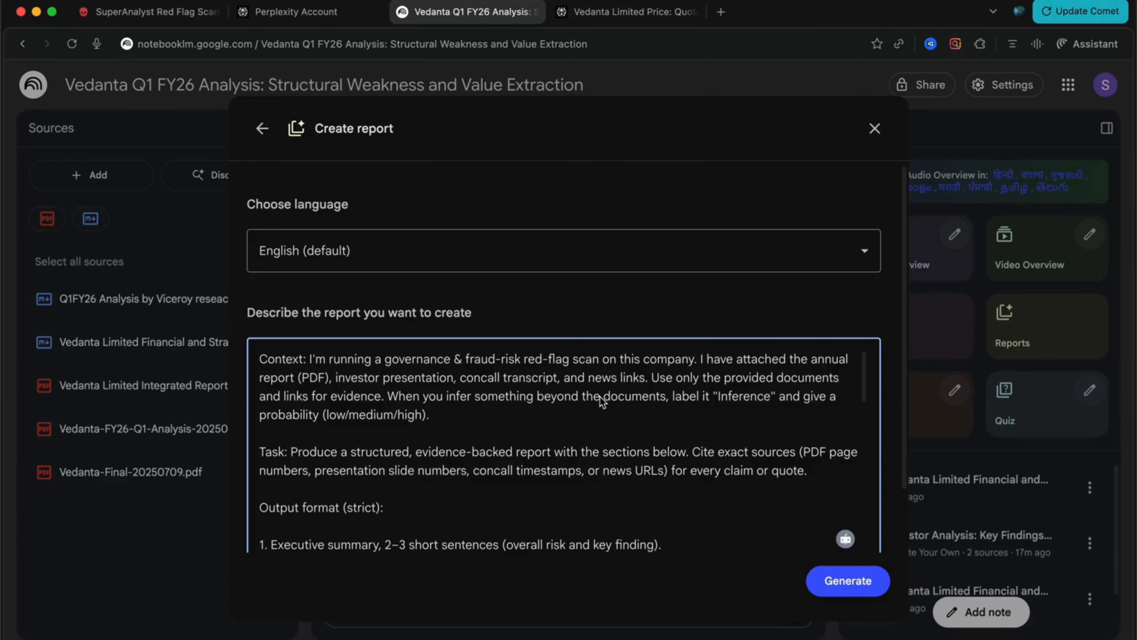
scroll(602, 401, down, 2)
scroll(602, 401, up, 2)
drag(619, 360, 709, 363)
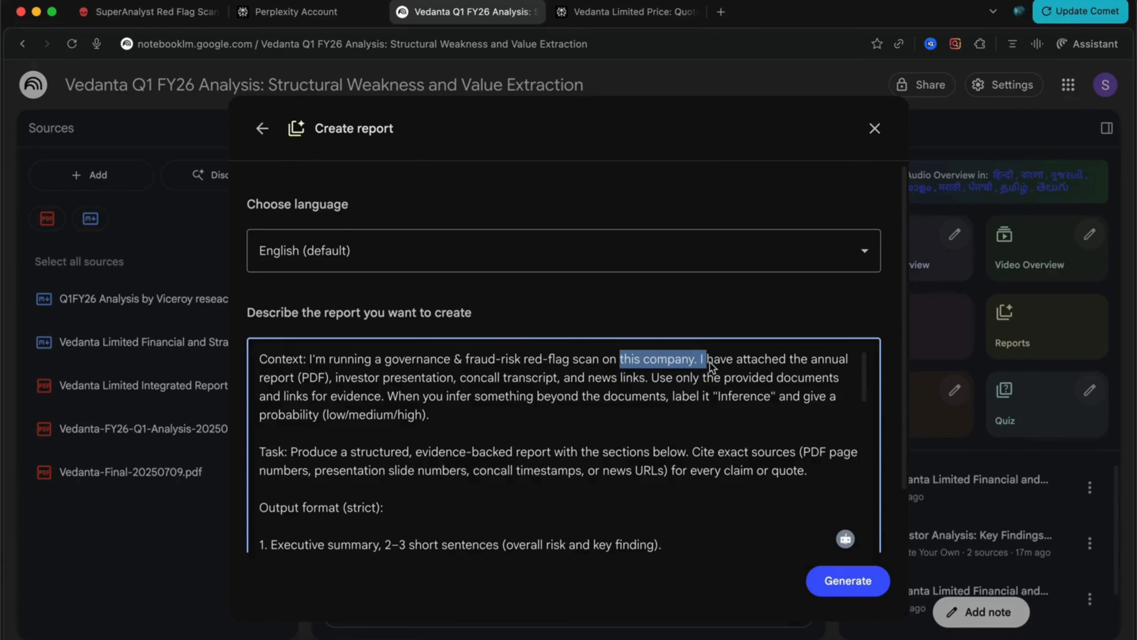
scroll(711, 366, down, 15)
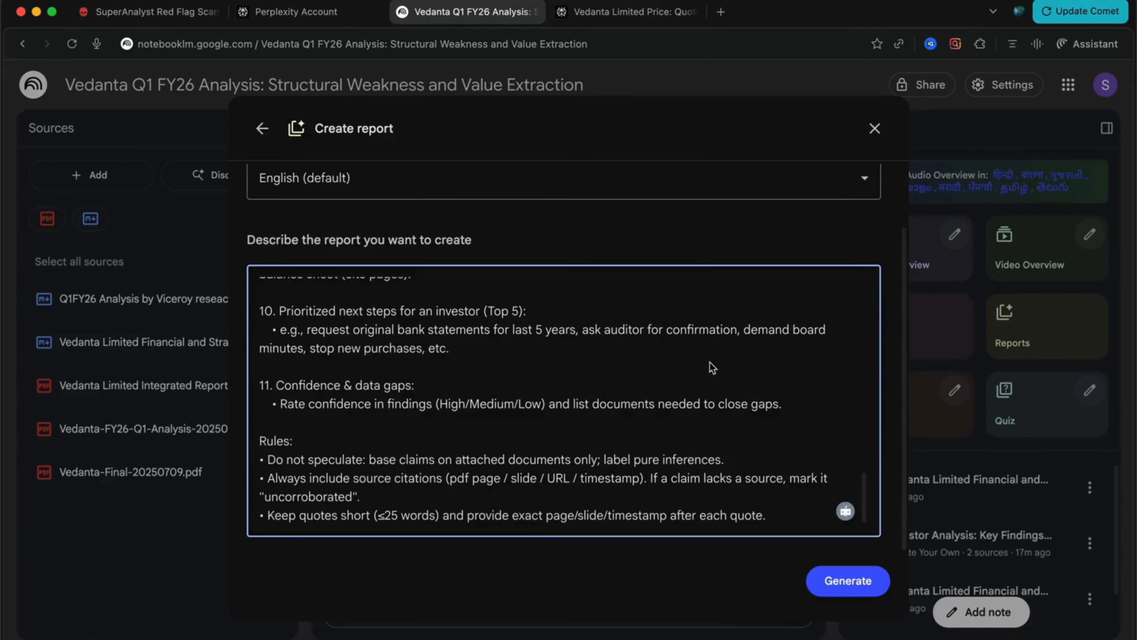
click(835, 584)
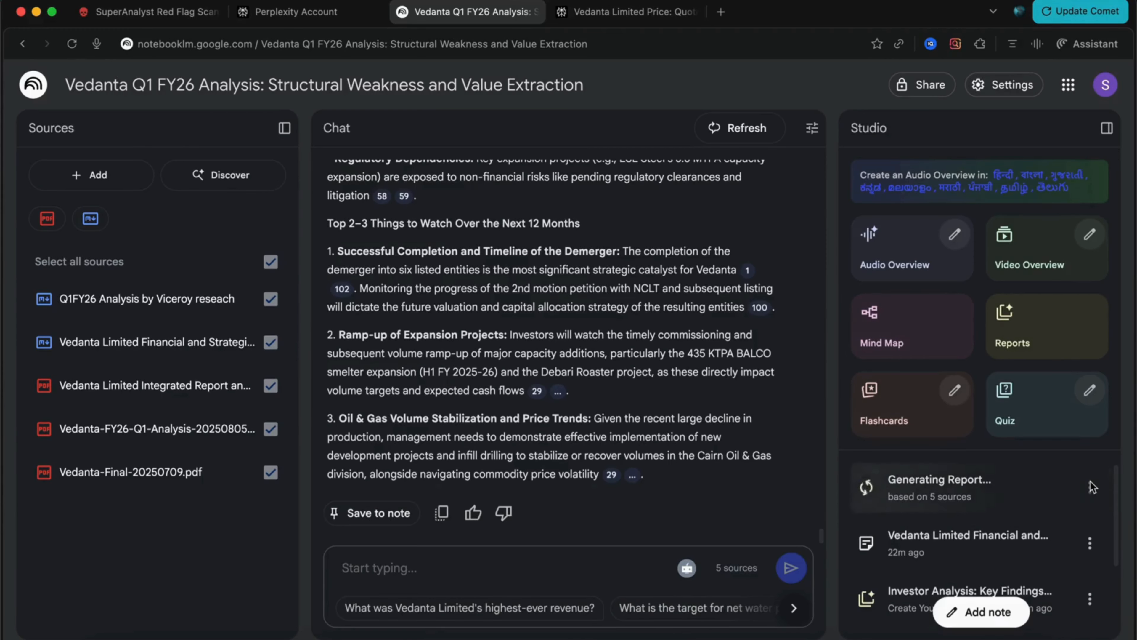
Switch back to the Red Flag Scanner page in Notion and open Store Your Results at its Company Red Flags table.
click(102, 6)
scroll(515, 378, down, 15)
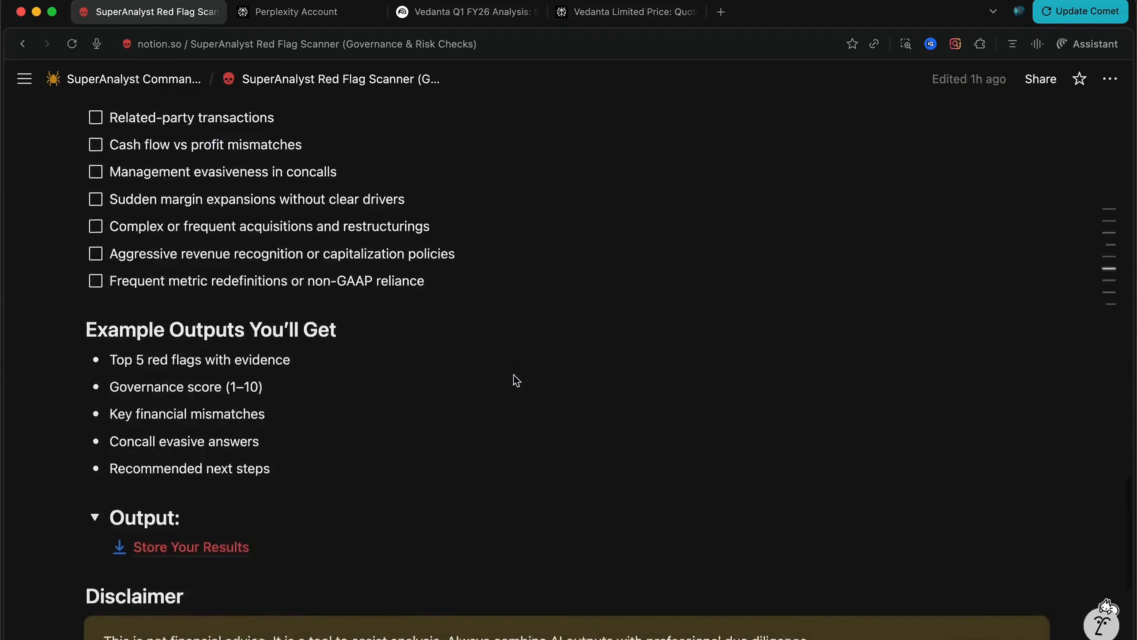
scroll(516, 380, down, 3)
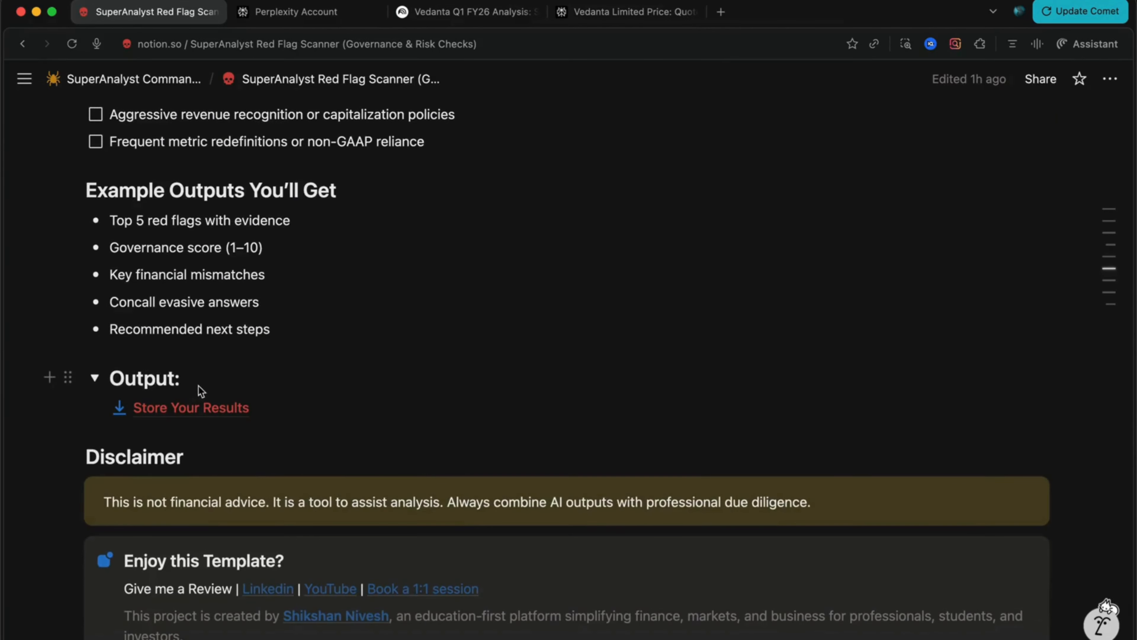
click(180, 410)
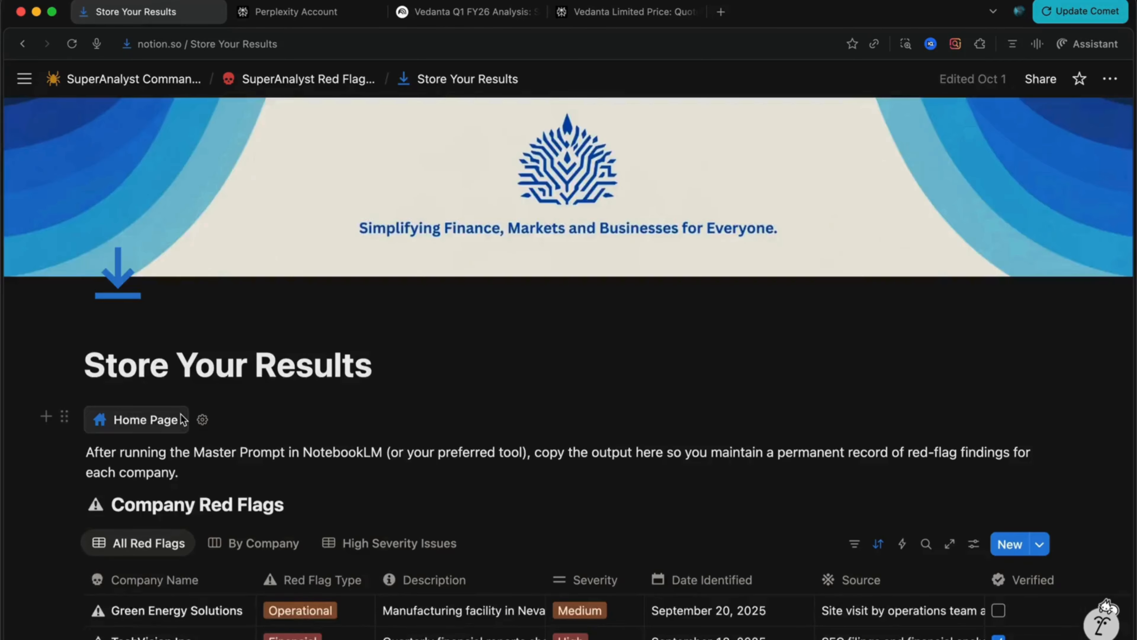
scroll(181, 419, down, 7)
Add a new item named "Vedanta Ltd" to the Company Red Flags table and open its page.
click(135, 397)
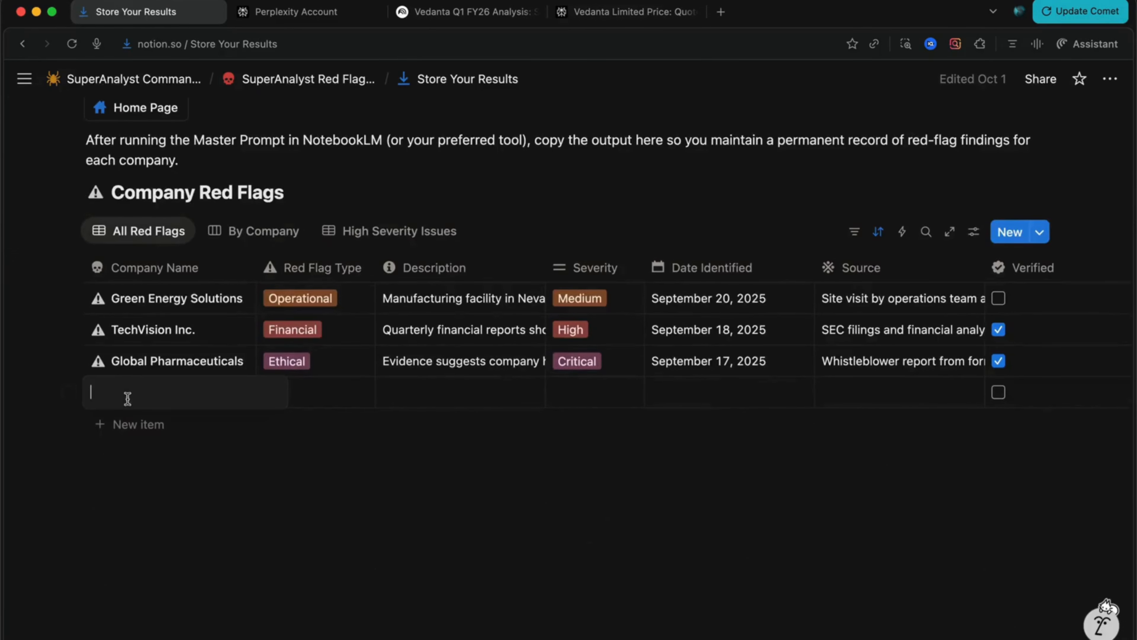
text(Ved)
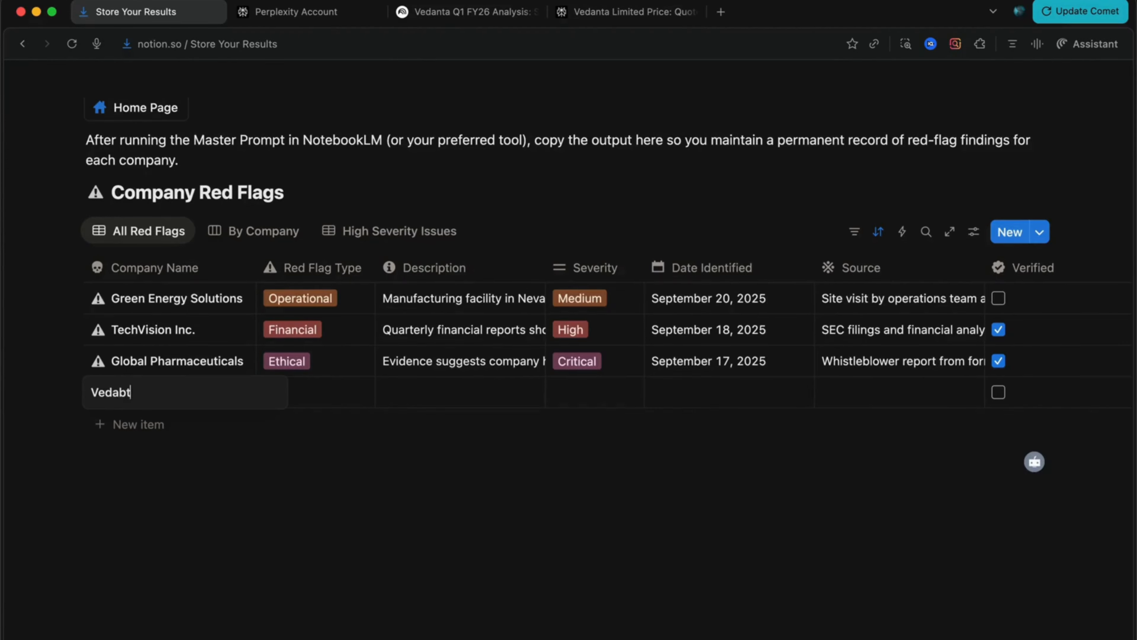
text(abt)
key(BackSpace)
key(BackSpace)
text(nta)
key(Escape)
click(228, 393)
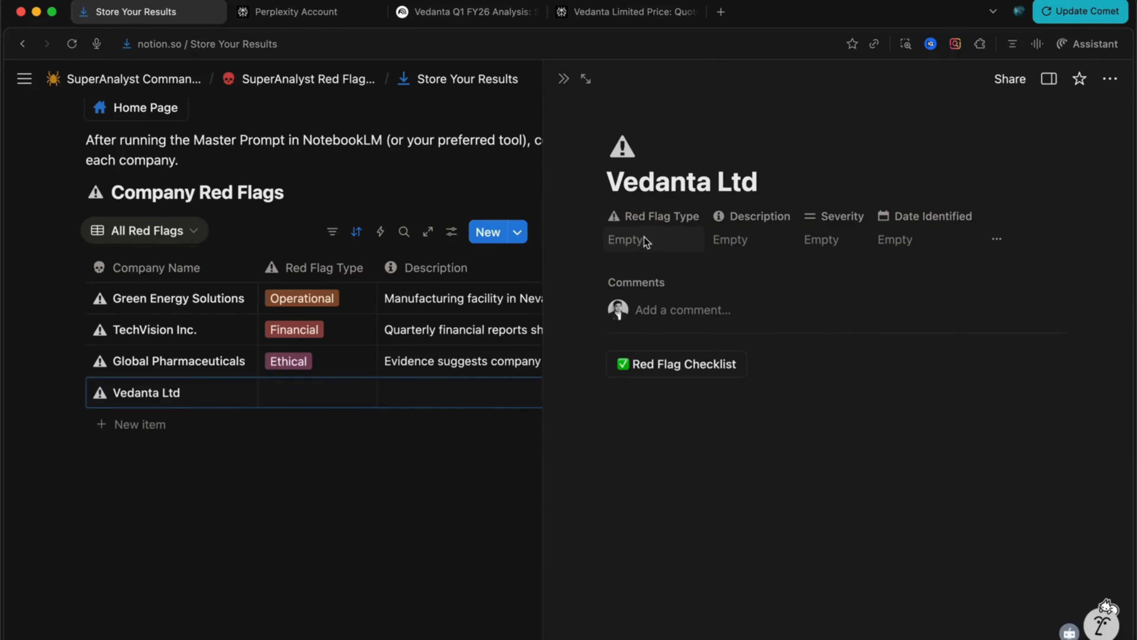
Set the Red Flag Type of the Vedanta Ltd entry to Management.
click(645, 239)
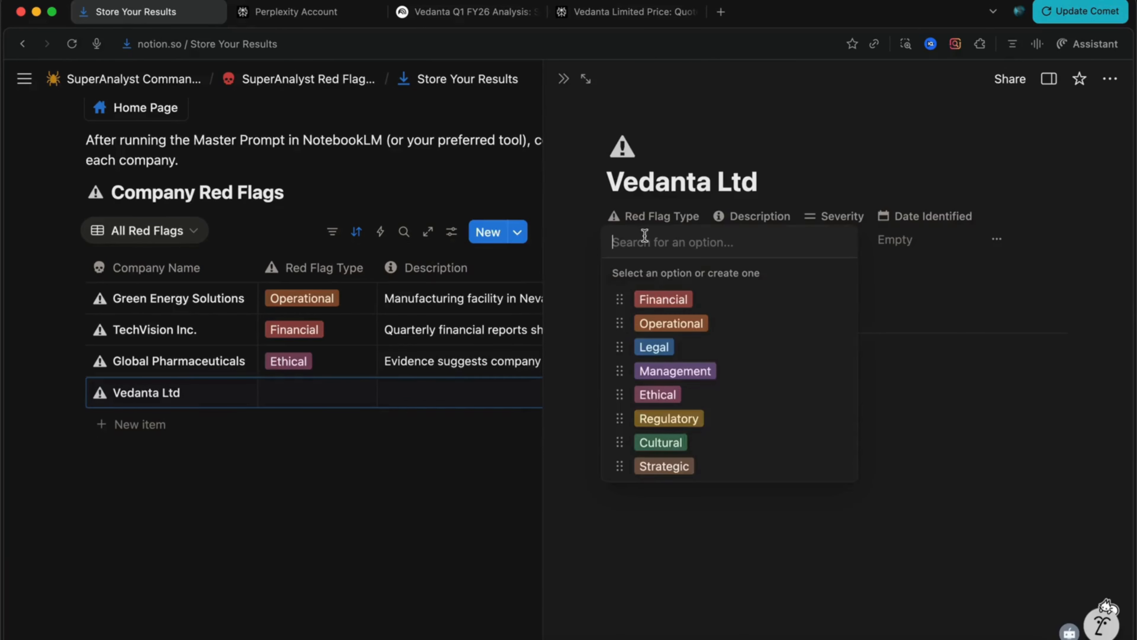
click(696, 376)
click(759, 249)
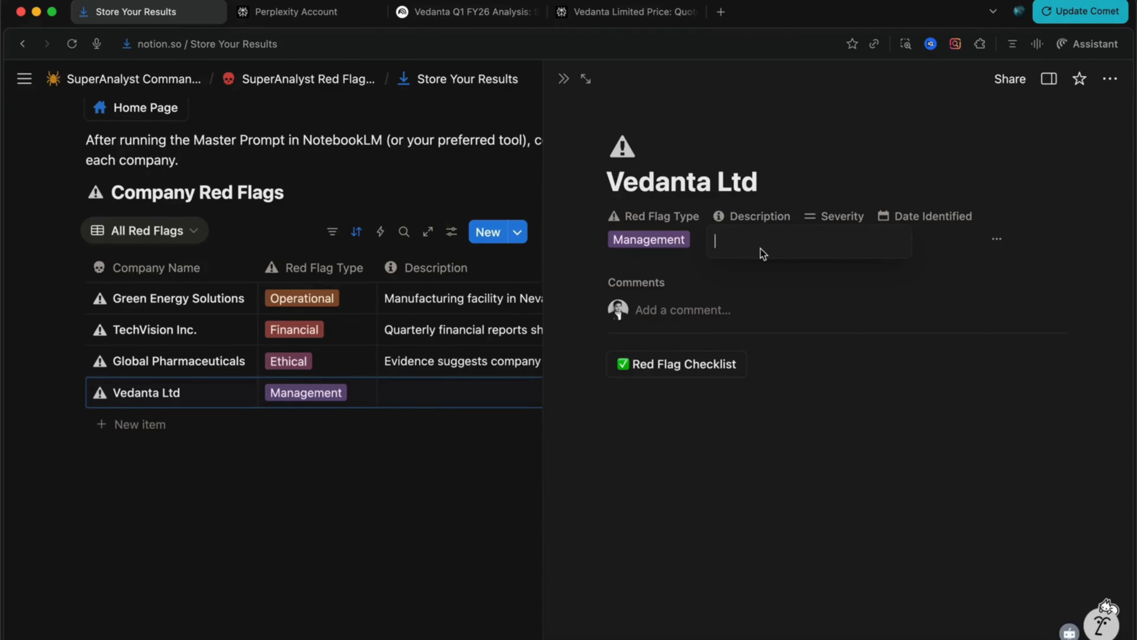
click(744, 276)
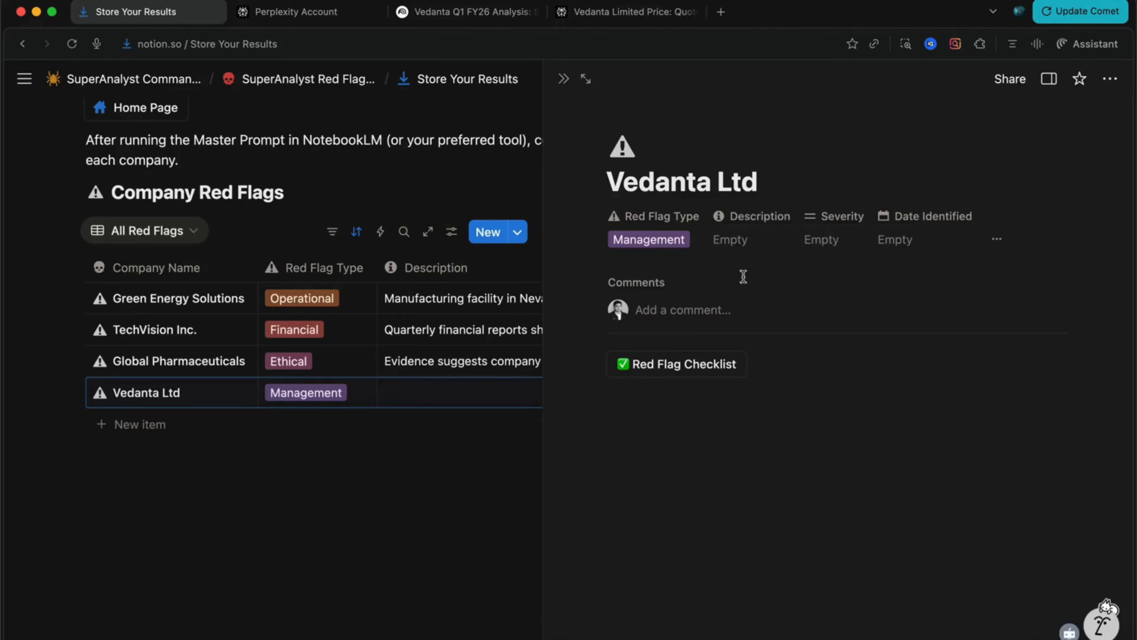
Set the Vedanta Ltd entry's Severity to Medium and its Date Identified to October 12, 2025.
click(822, 241)
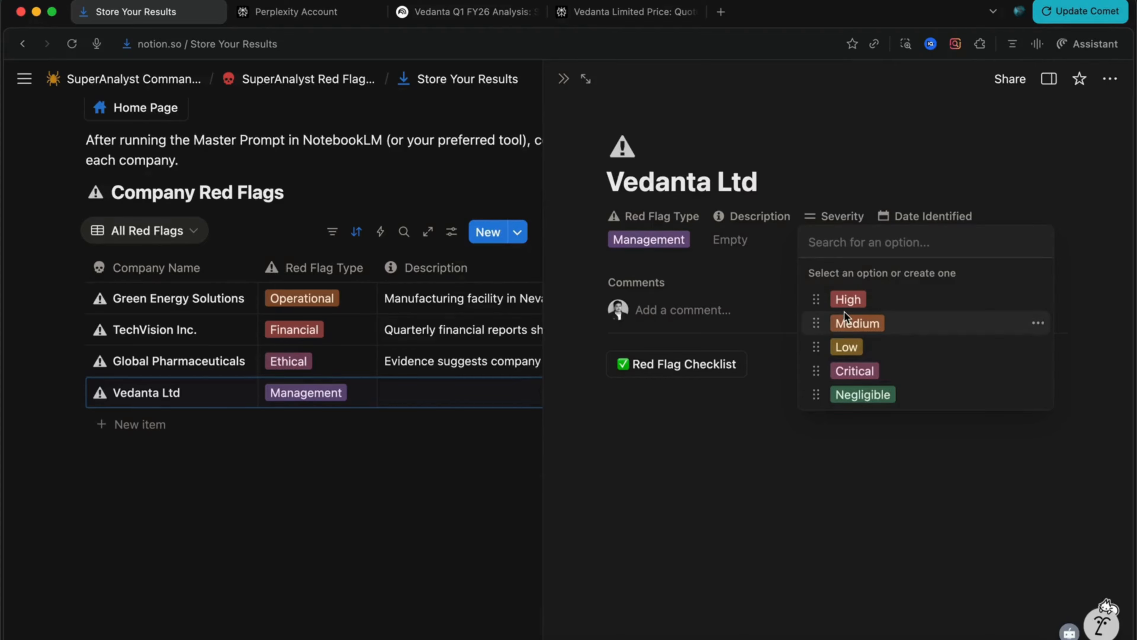
click(853, 324)
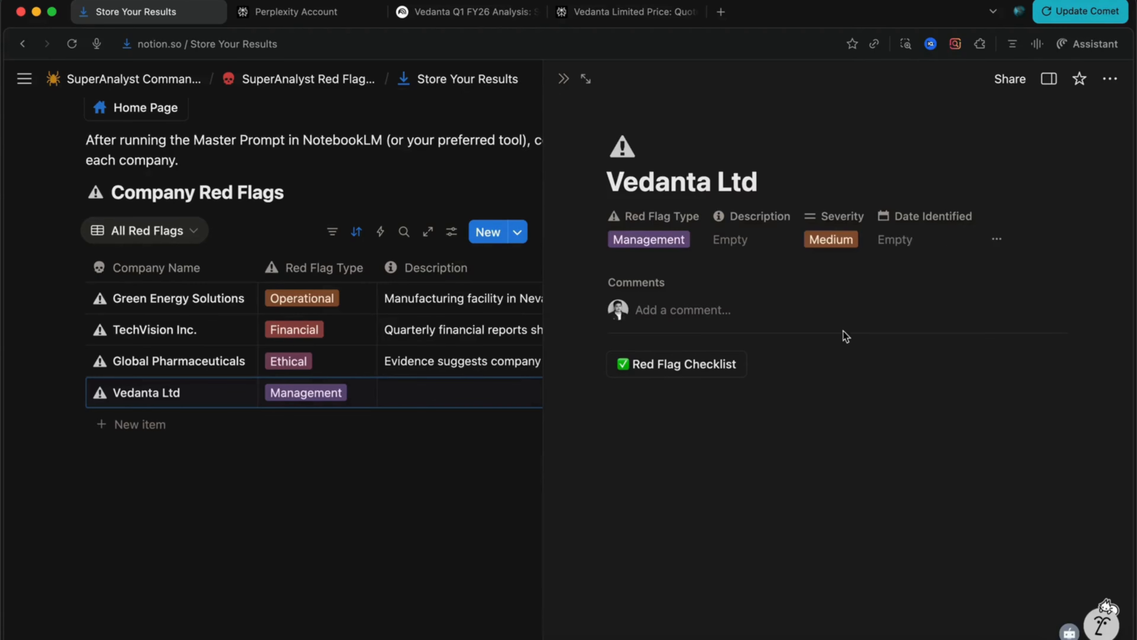
click(919, 245)
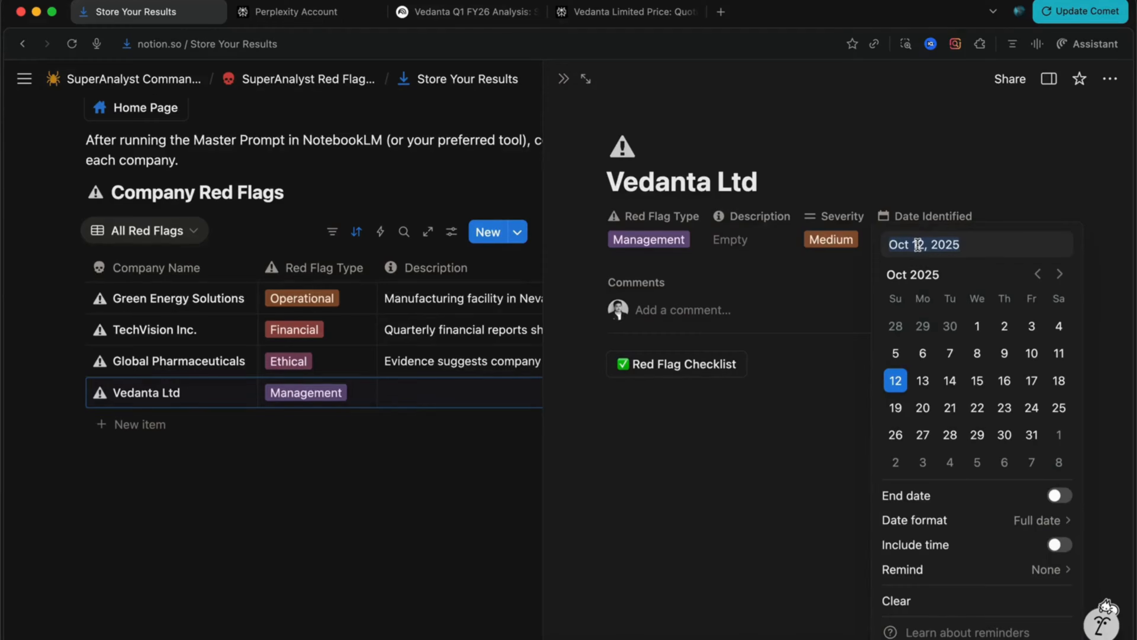
click(895, 381)
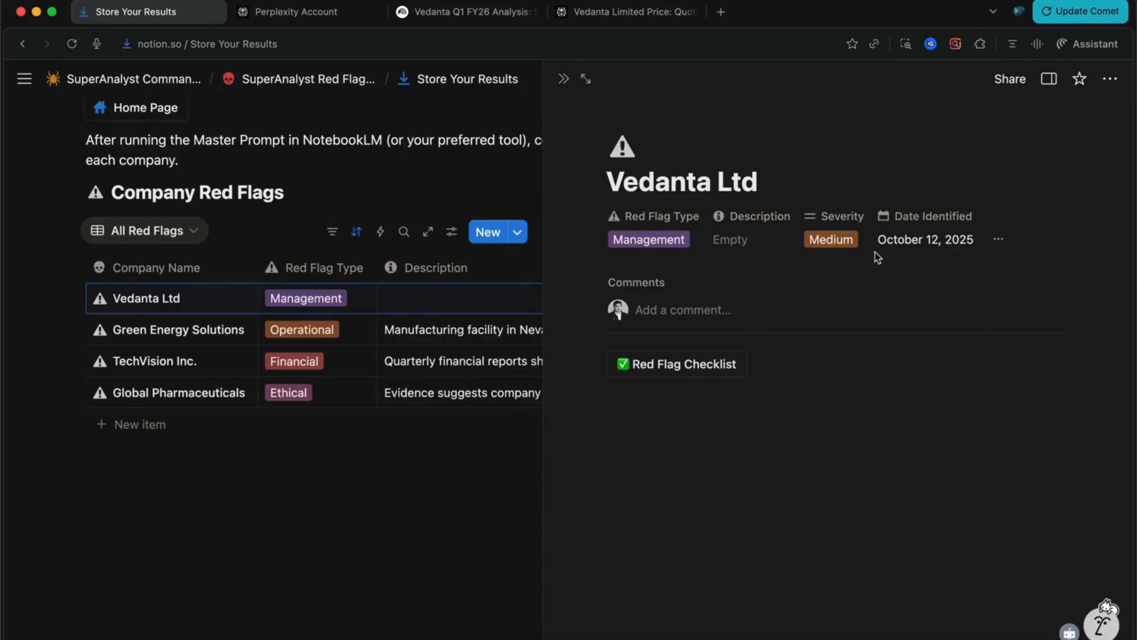
Insert the Red Flag Checklist and tick the write-offs/impairments/restatements, management evasiveness in concalls, and sudden margin expansions items.
click(662, 365)
scroll(850, 334, down, 3)
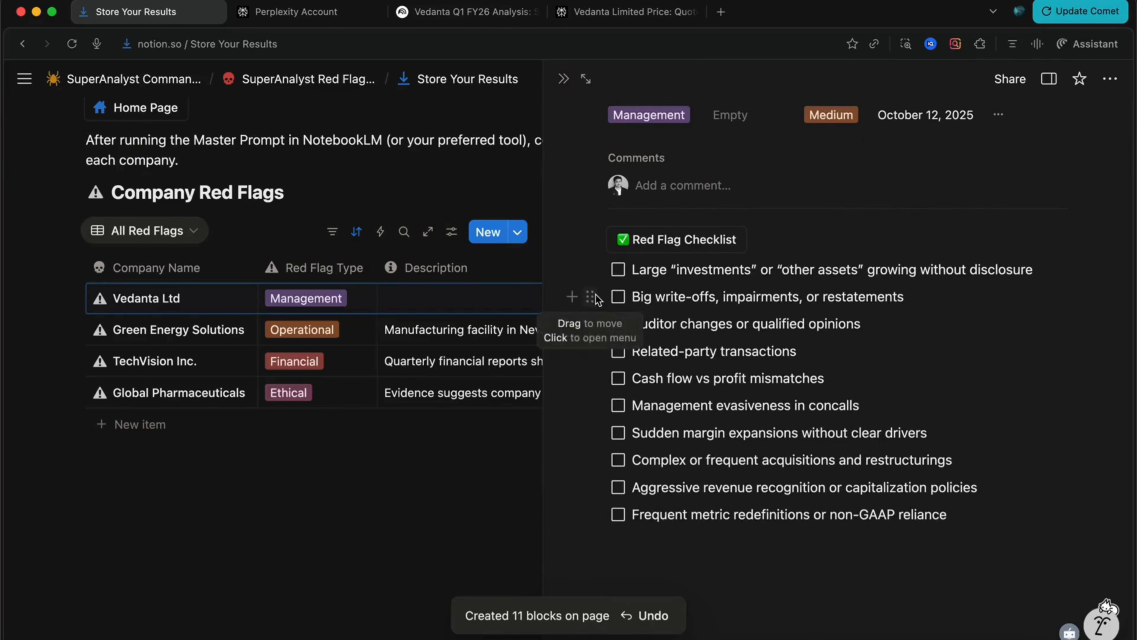
click(620, 297)
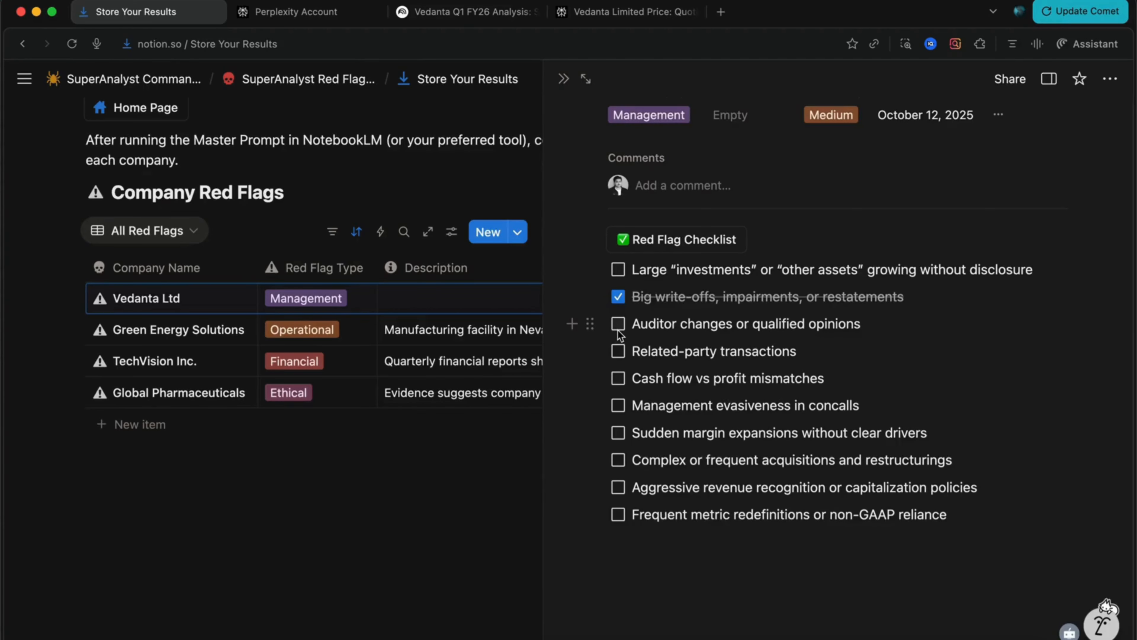
click(619, 407)
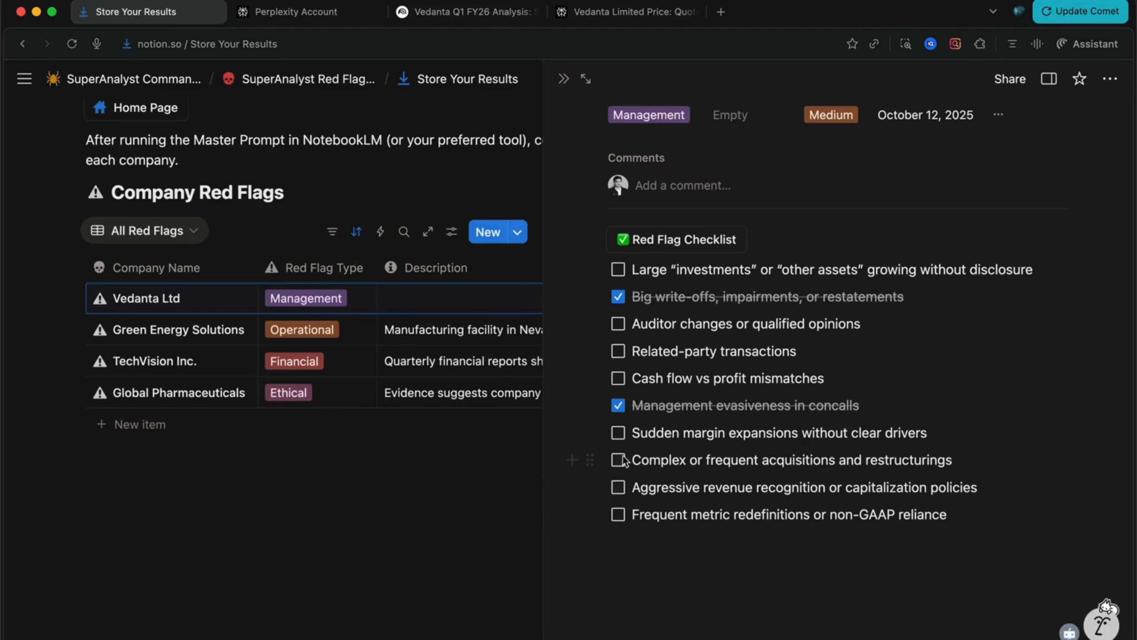
click(619, 433)
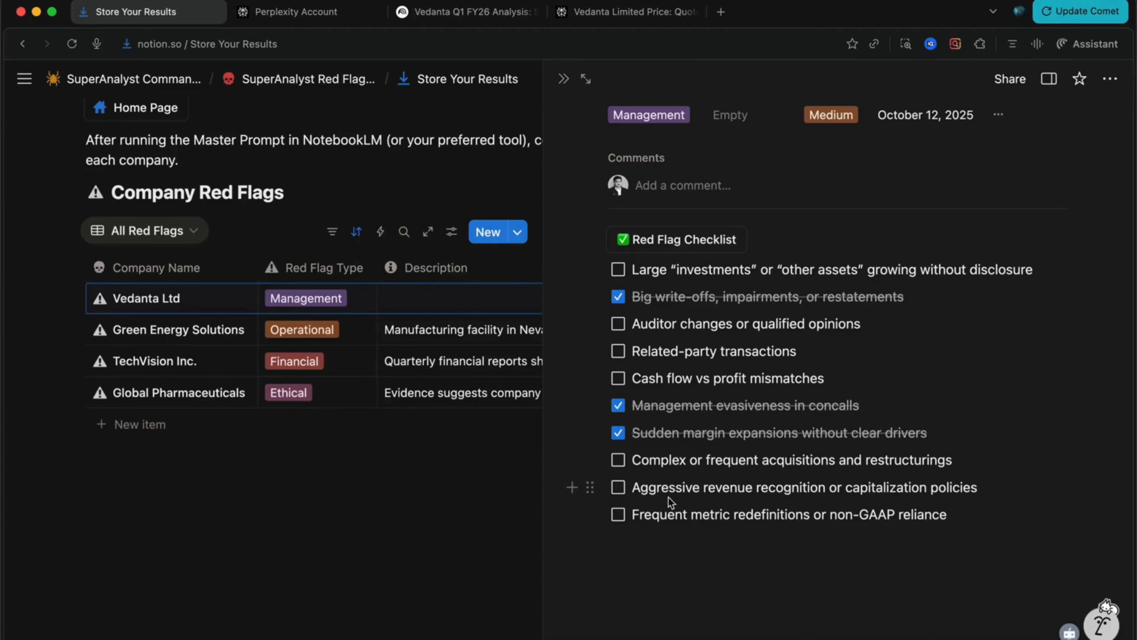
Add the line "FULL NOTE" below the checklist on the Vedanta Ltd page.
click(648, 575)
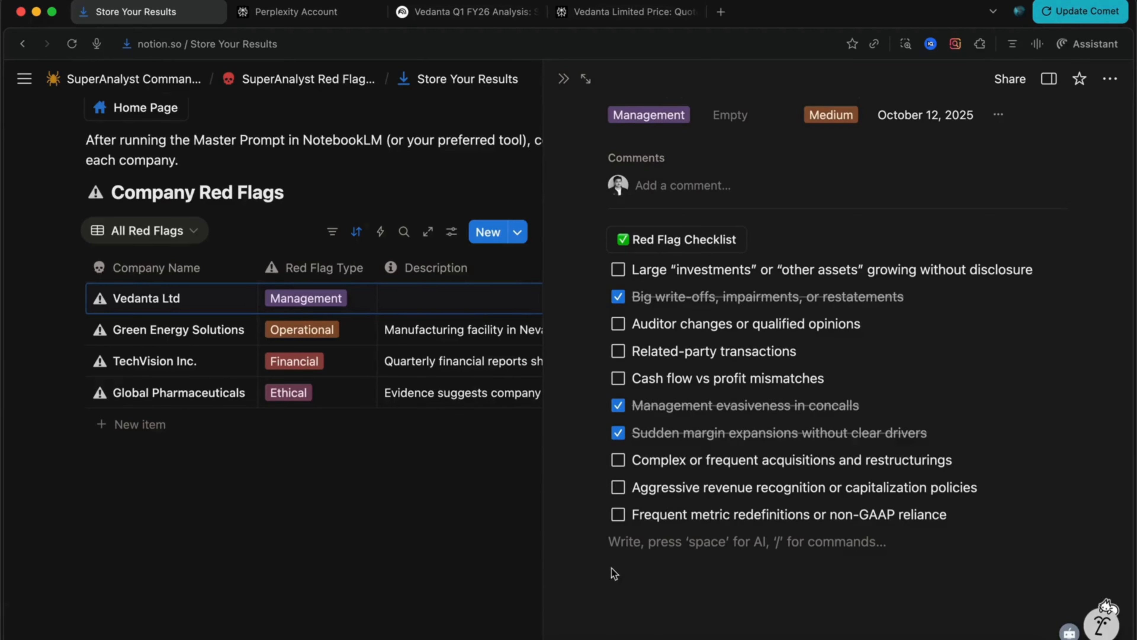
scroll(717, 271, up, 3)
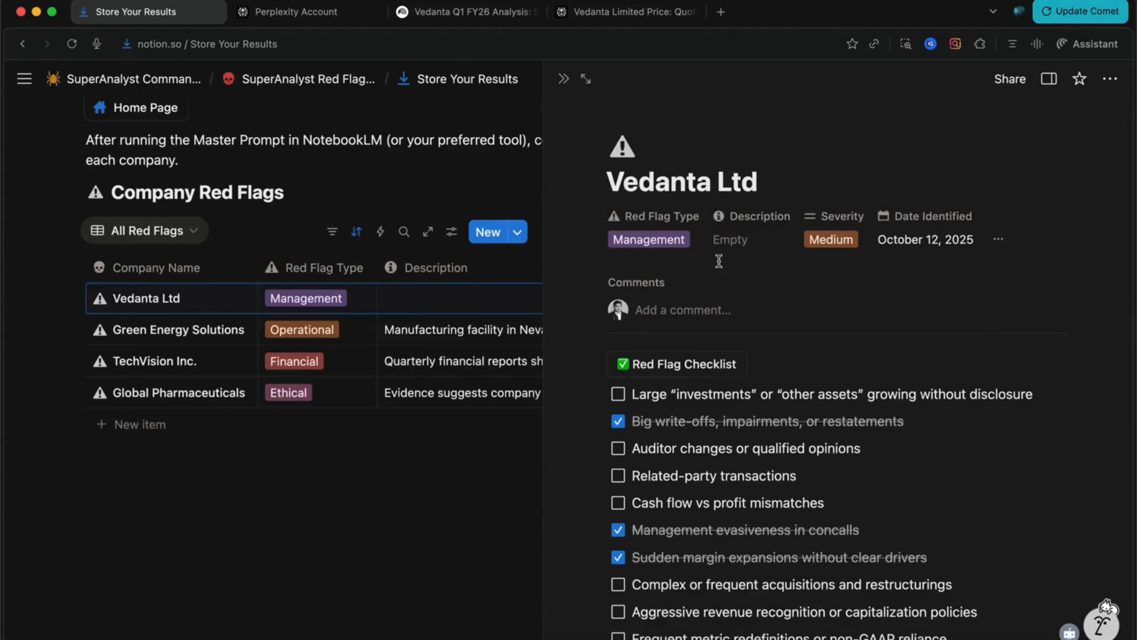
scroll(718, 261, down, 3)
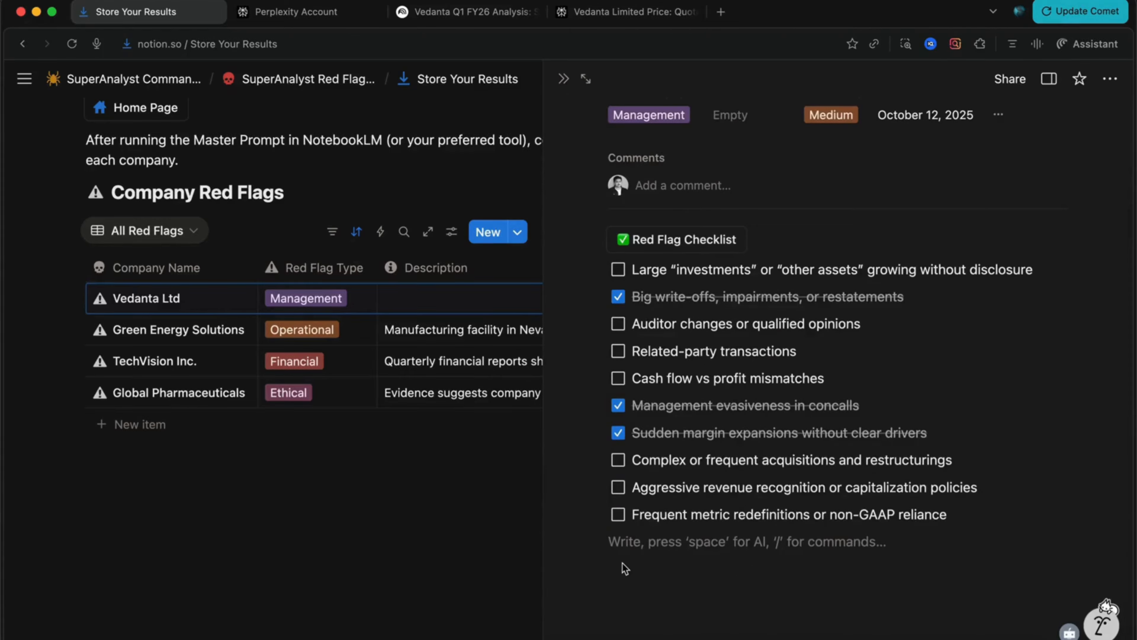
text(shd)
key(BackSpace)
key(BackSpace)
key(BackSpace)
key(Caps_Lock)
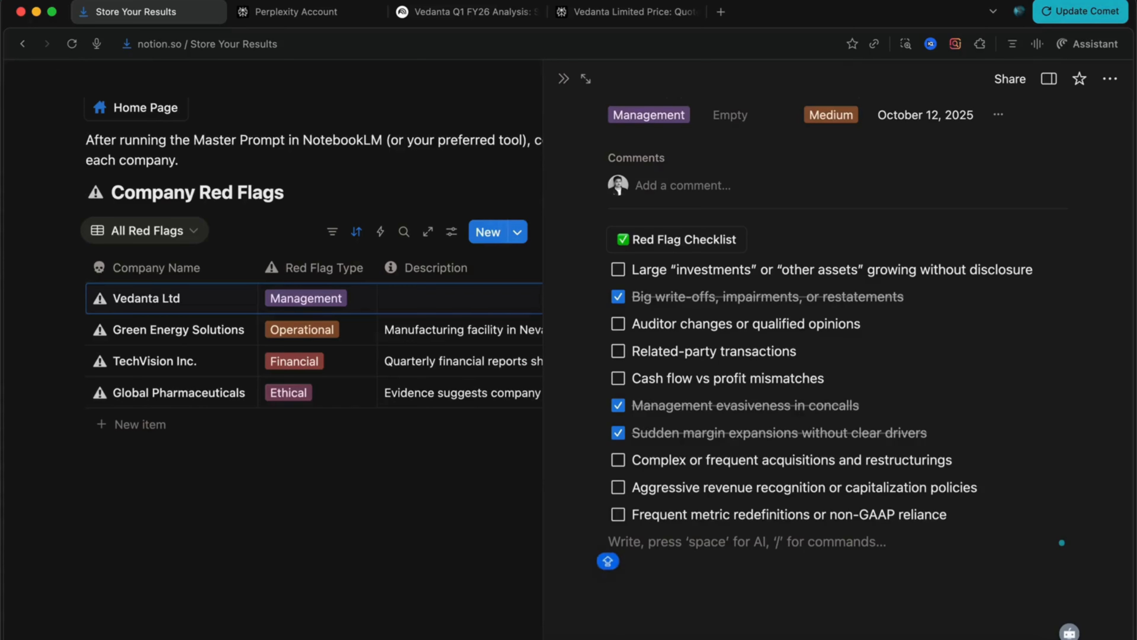
text(FULL )
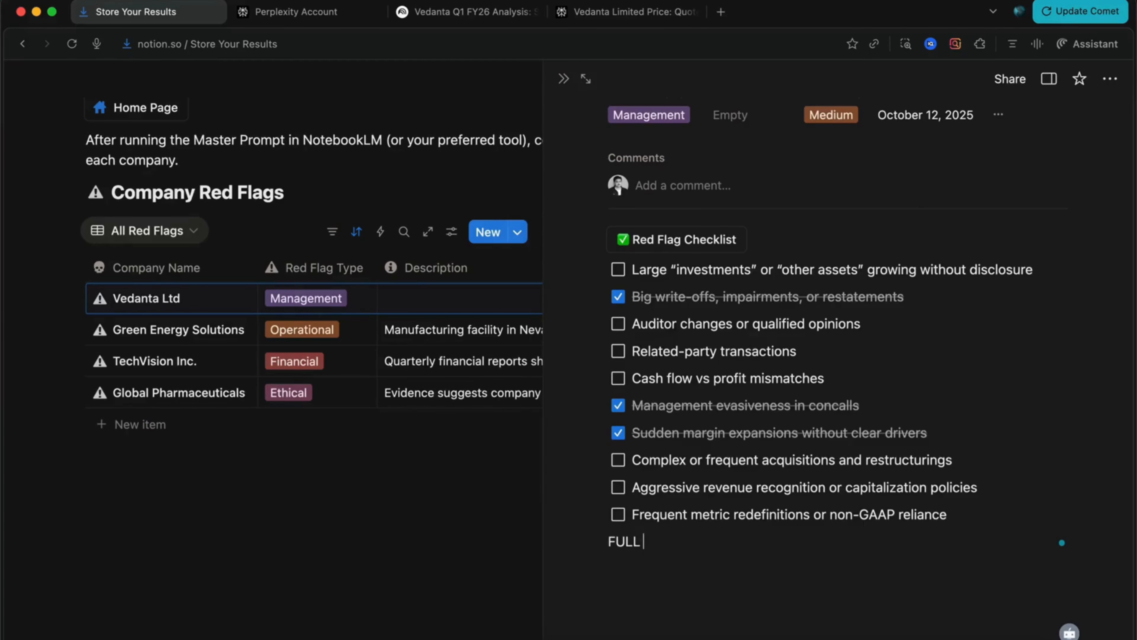
text(NOTE)
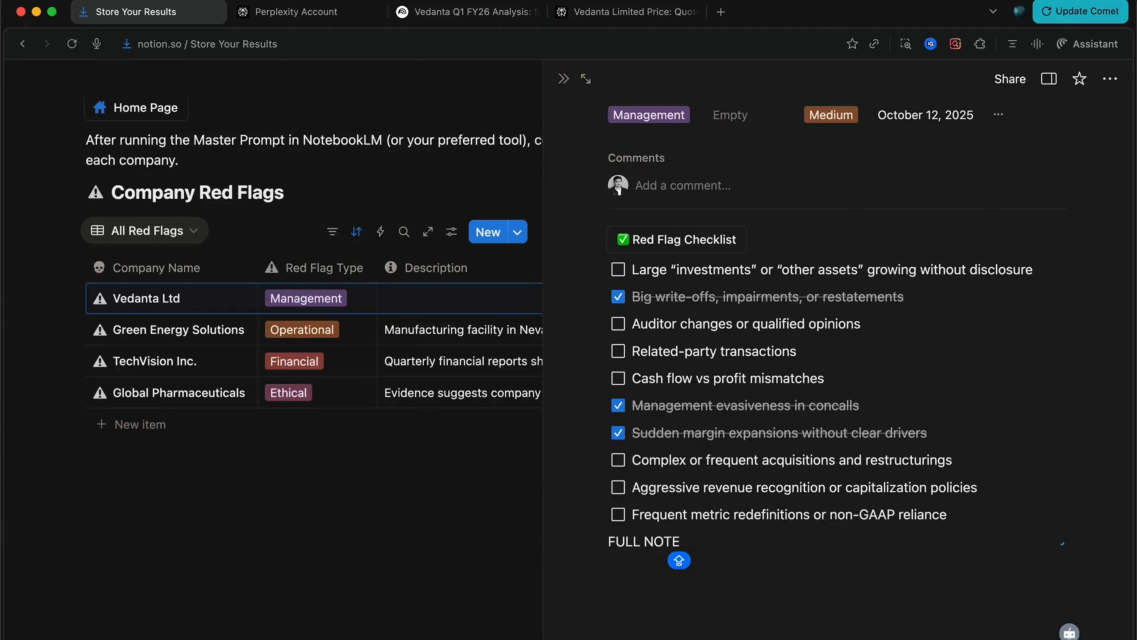
key(Return)
Check the report's status in the Vedanta NotebookLM notebook and return to the full Company Red Flags table in Notion.
click(466, 11)
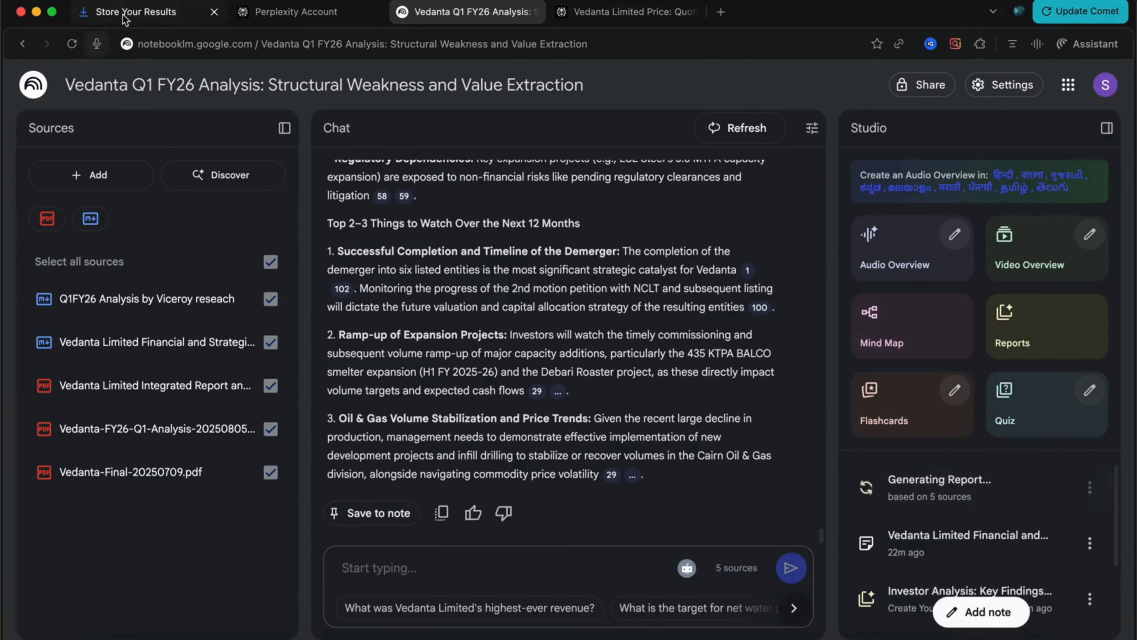
click(129, 12)
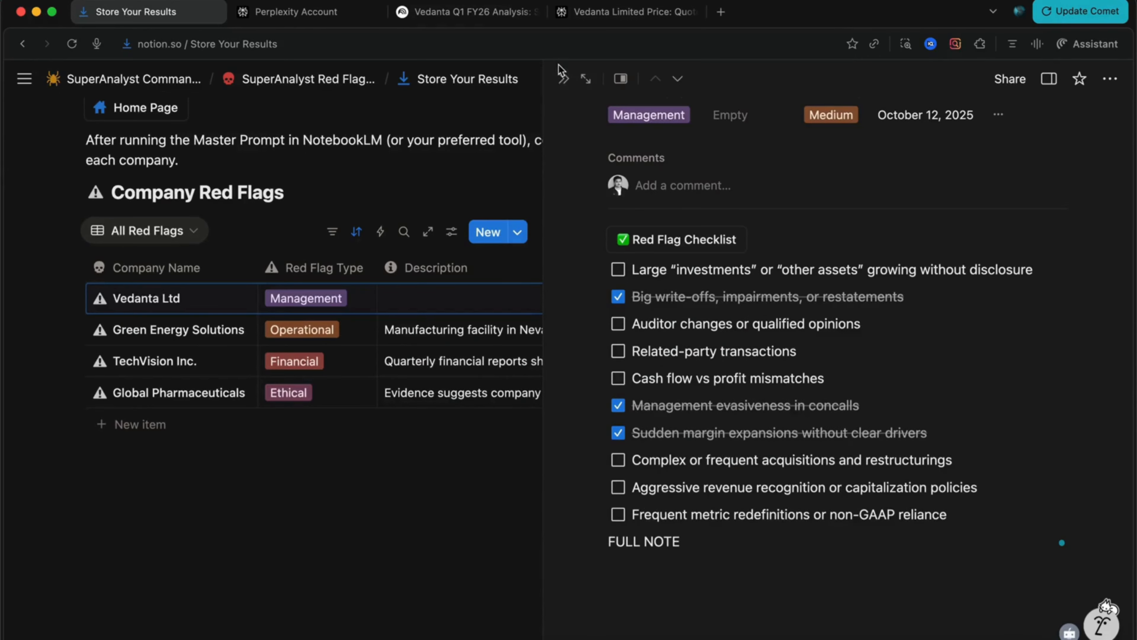
click(563, 78)
scroll(332, 336, up, 4)
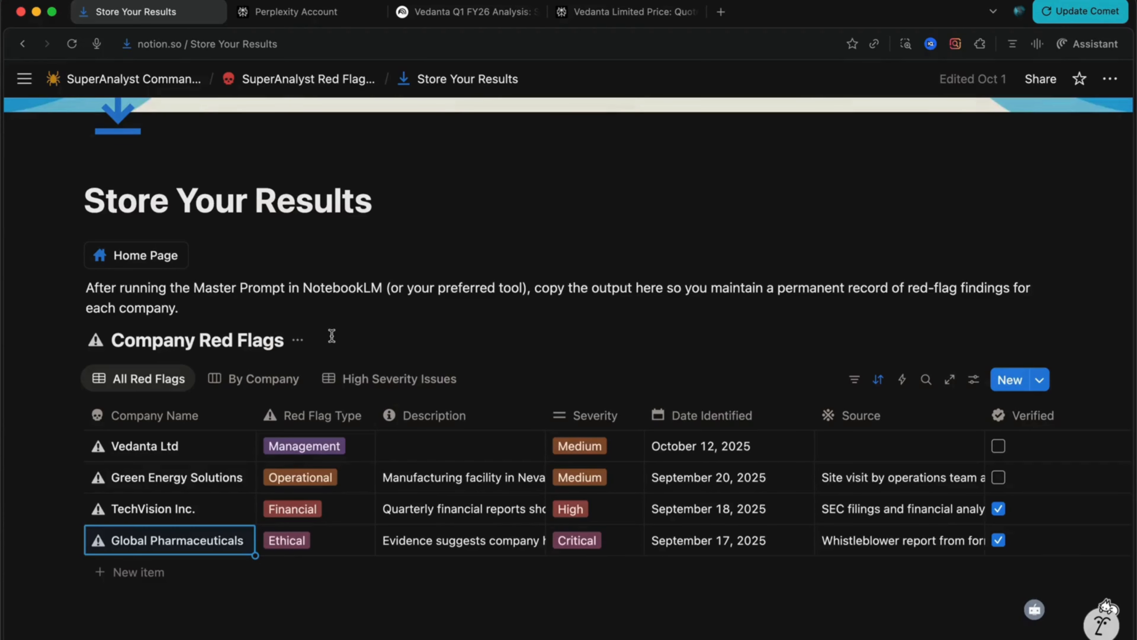
scroll(332, 335, up, 3)
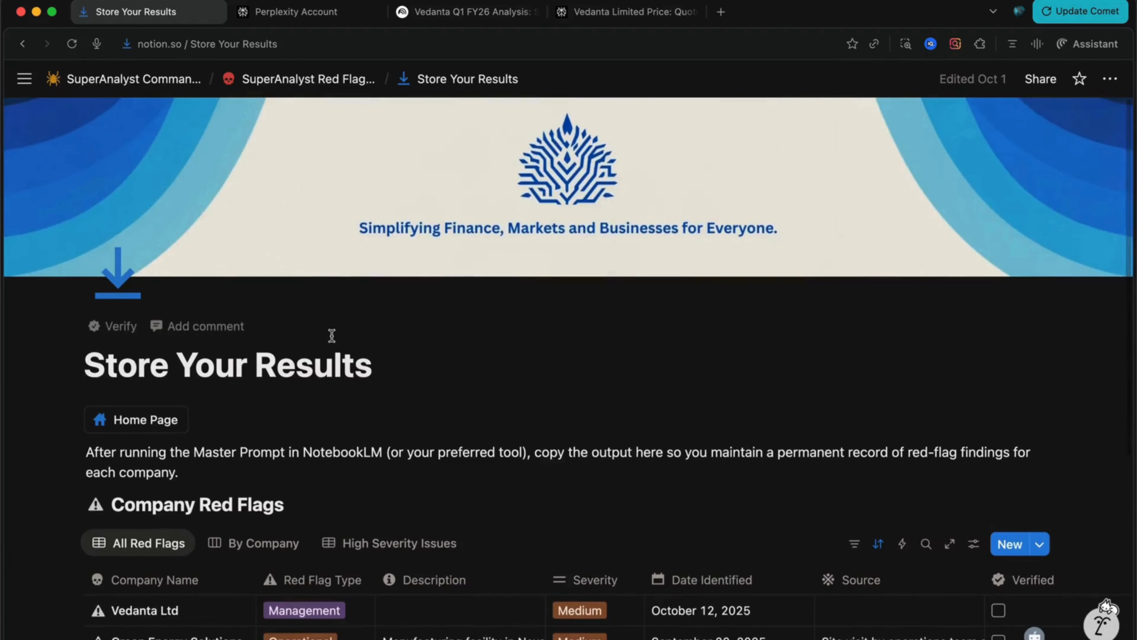
scroll(331, 335, down, 3)
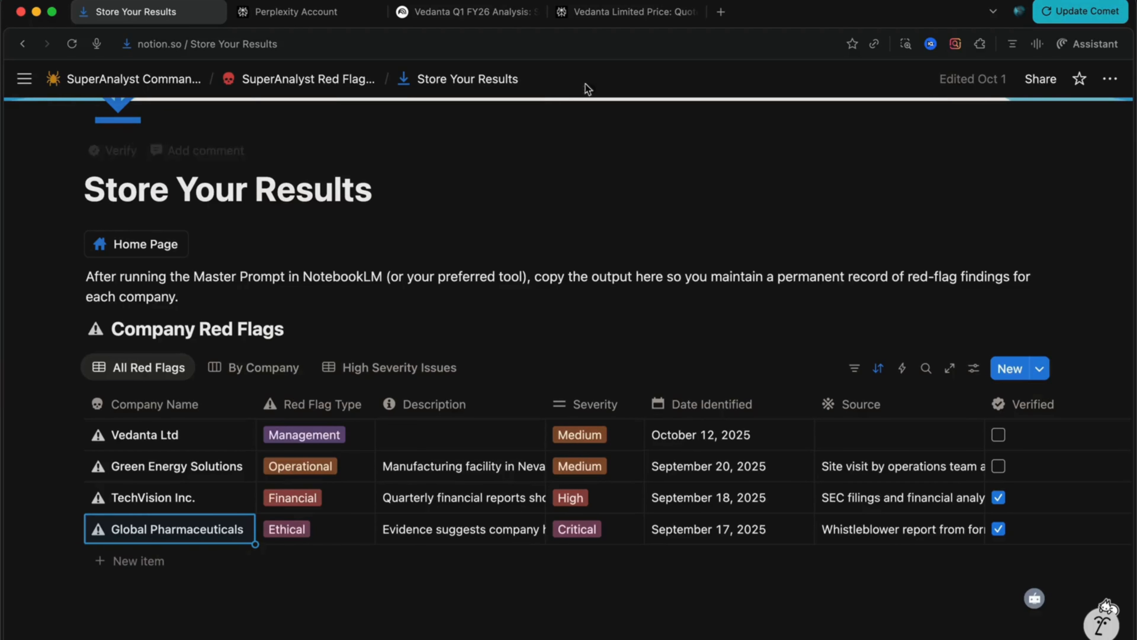
Open the browser's Assistant and start a prompt with "Analyse Vedanta Ltd on the basis of my Notion Notes".
click(1076, 56)
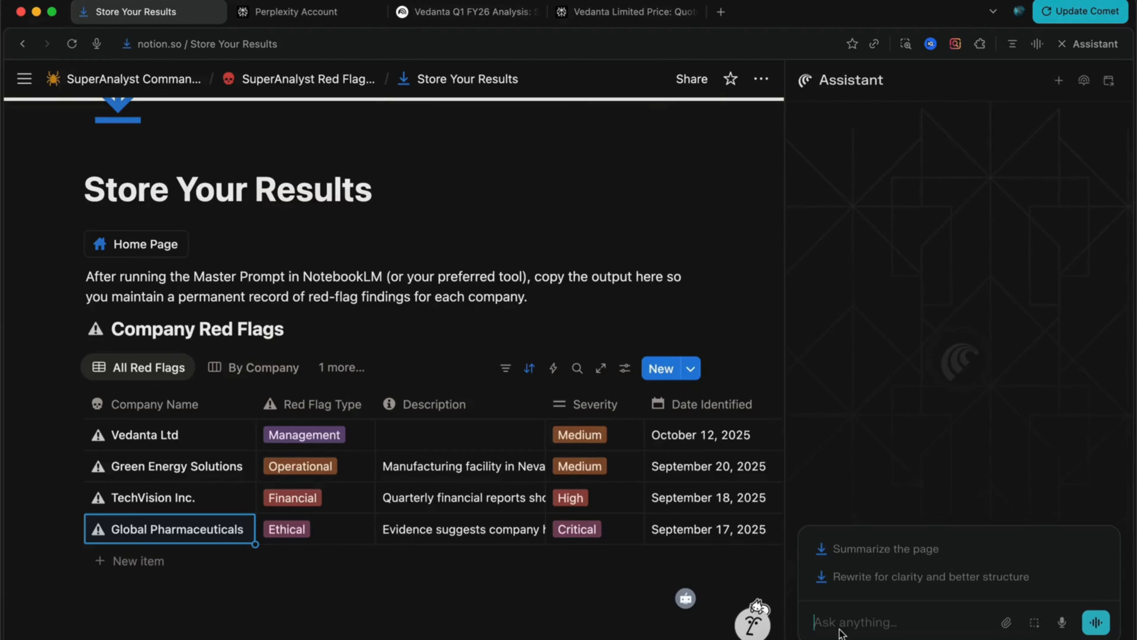
text(V)
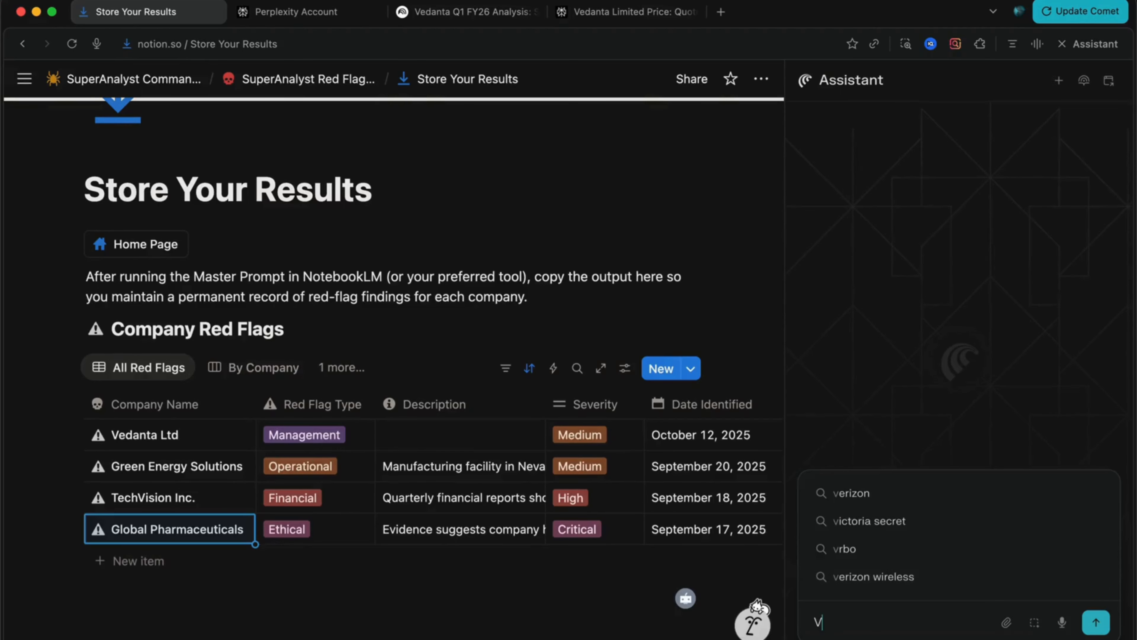
key(BackSpace)
text(Anal)
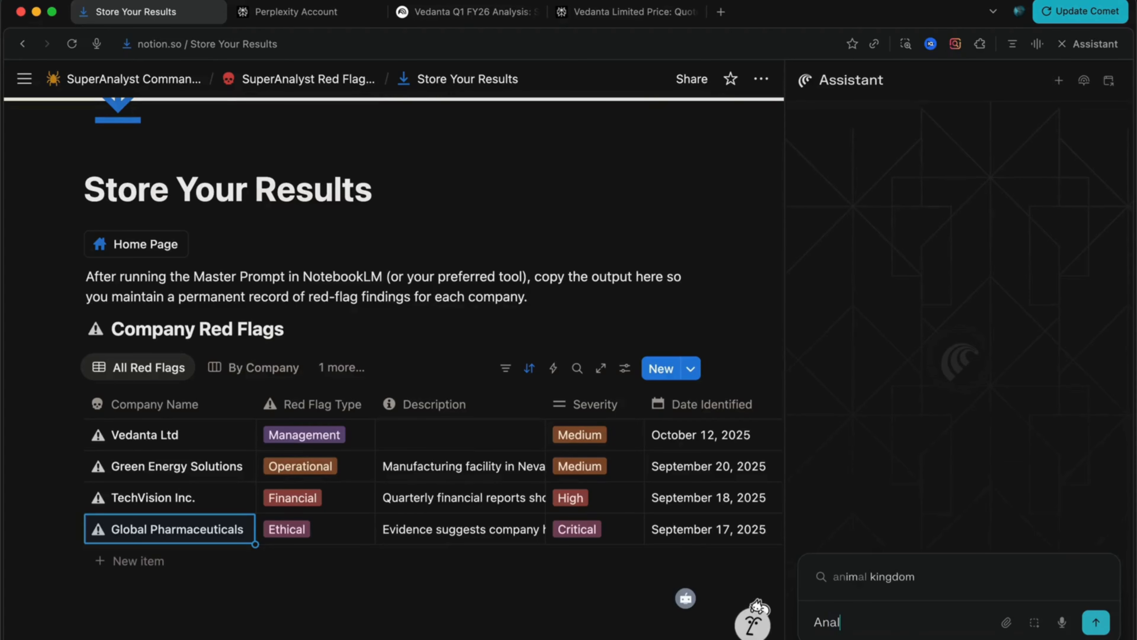
text(yse V)
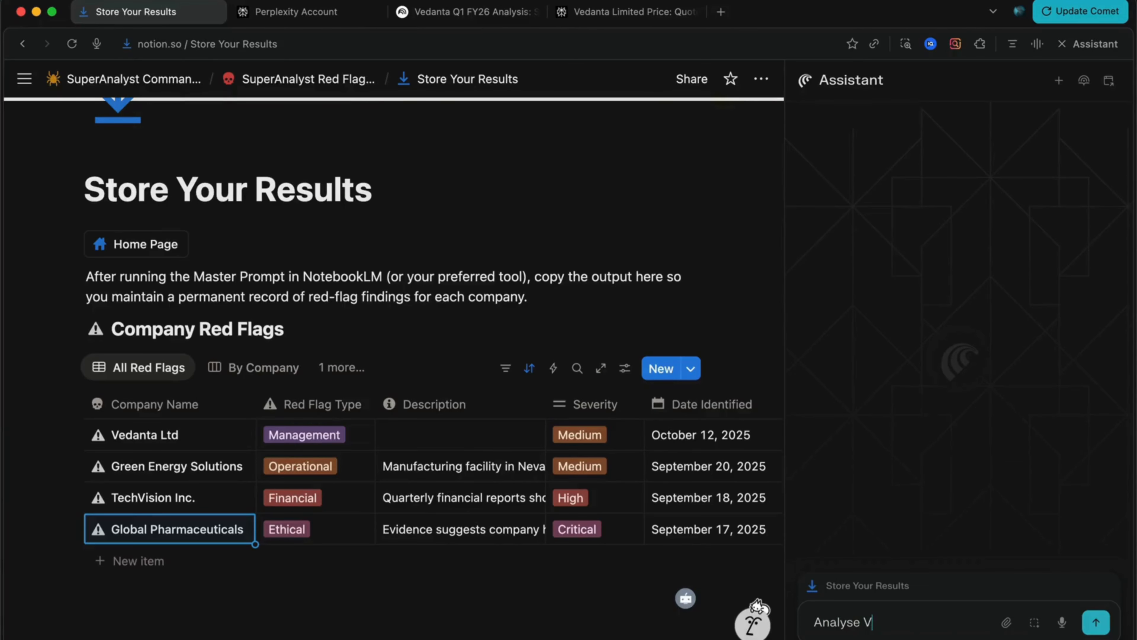
text(edanta Ltd)
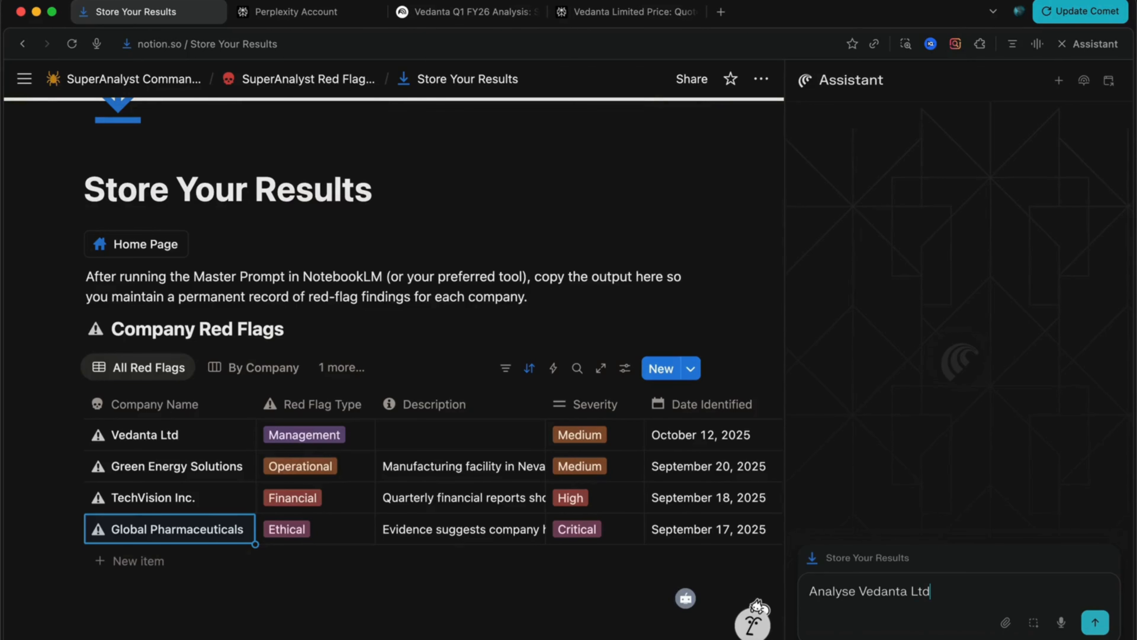
text( on the basis of my Not)
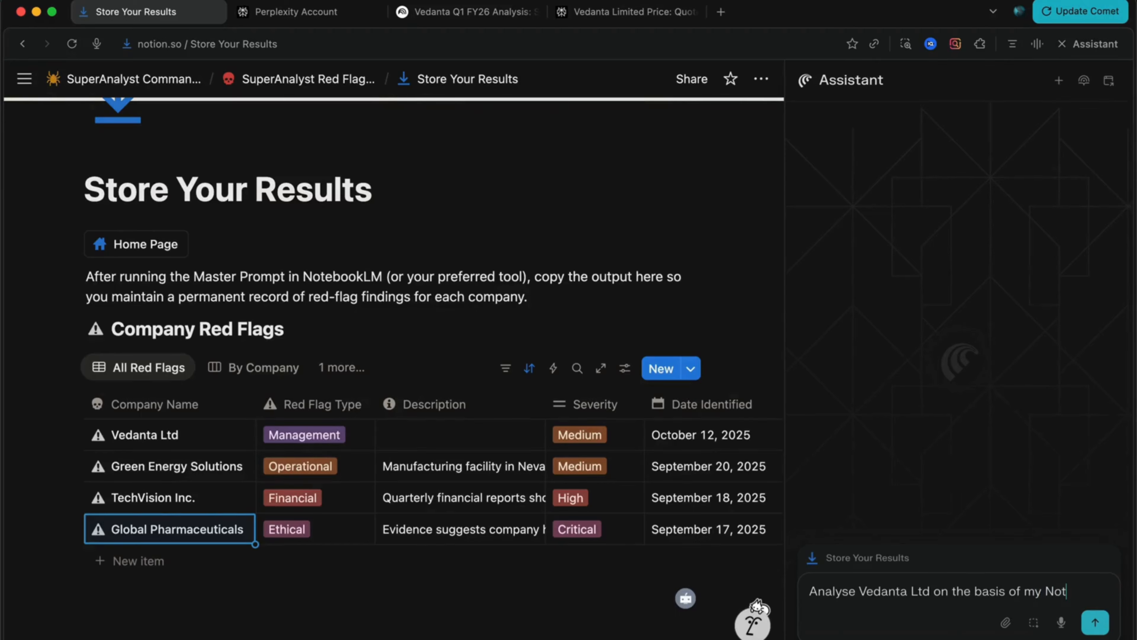
text(ion Notes)
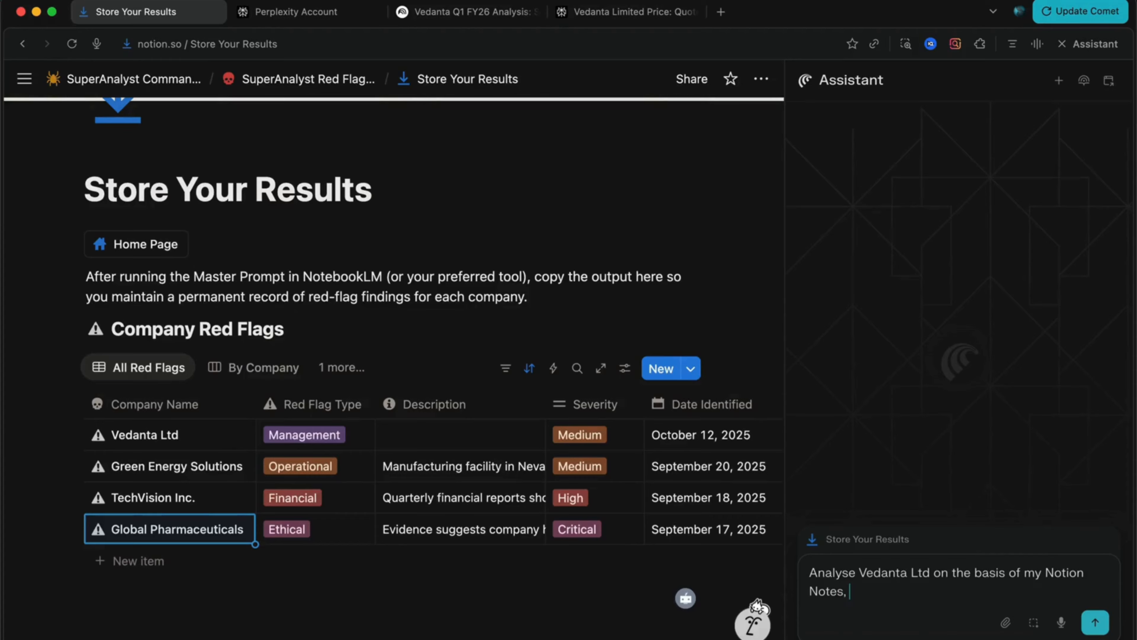
Extend the prompt with ", and give me your analysis, My view is bearish, act as a research analyst" and submit it.
text(, and)
key(BackSpace)
key(BackSpace)
text(ng)
key(BackSpace)
text(d give me your)
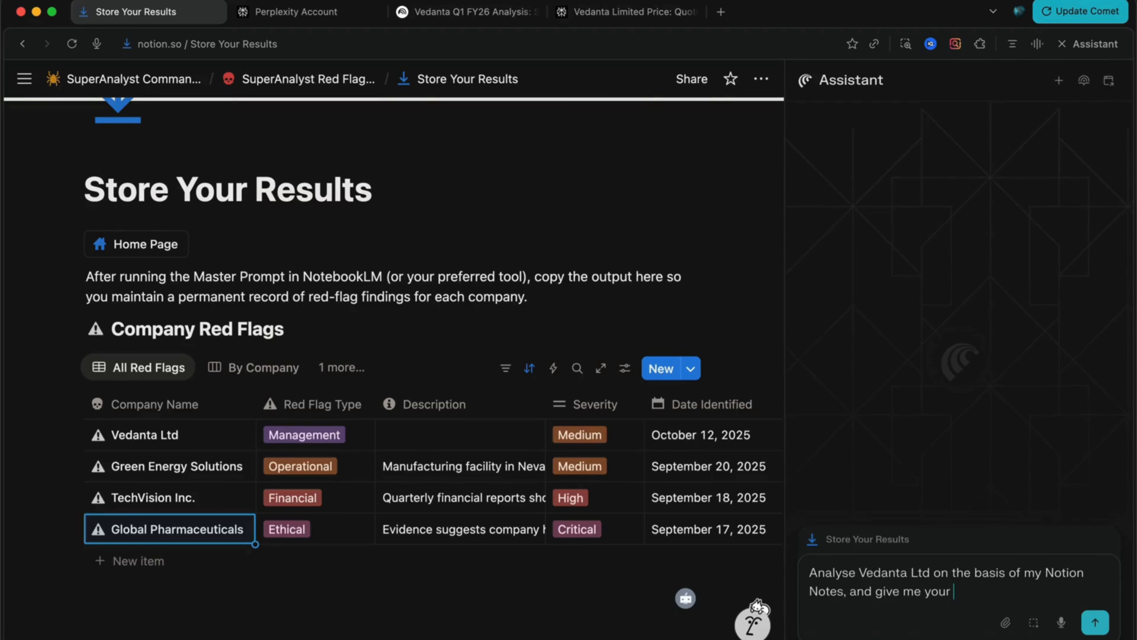
text( analysis, My view)
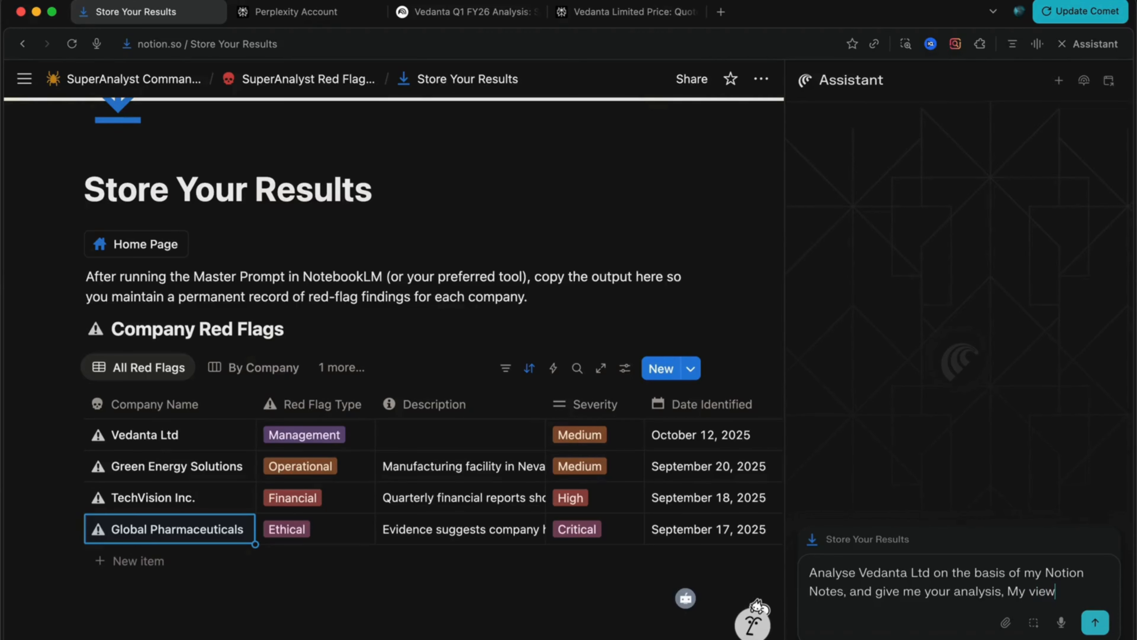
text( is bearish)
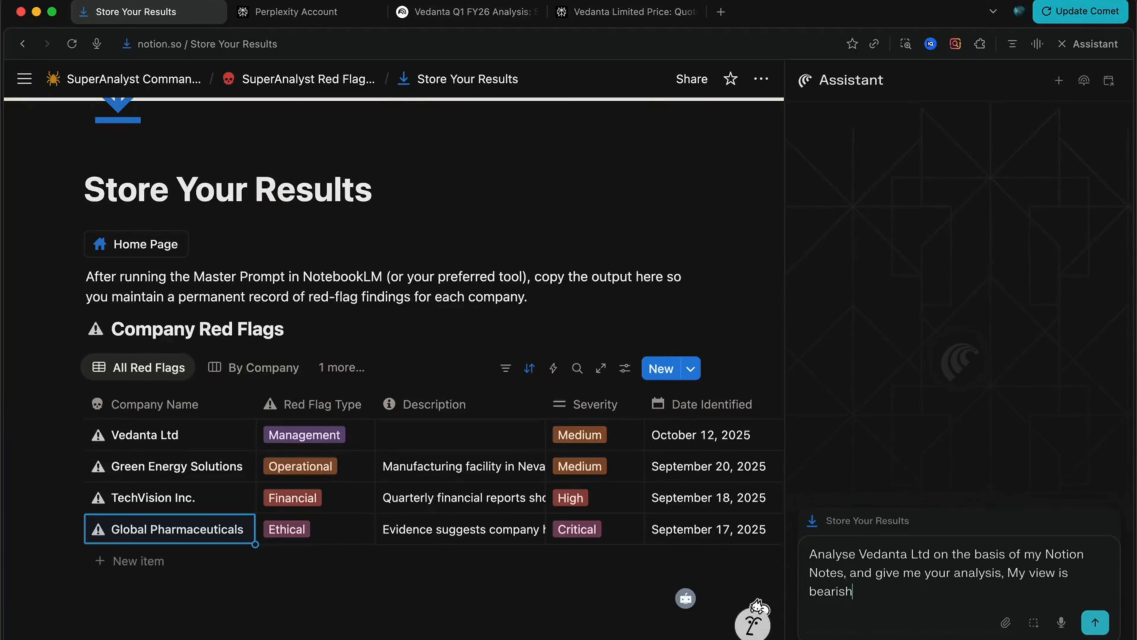
text(, acta)
key(BackSpace)
text(as a research ana)
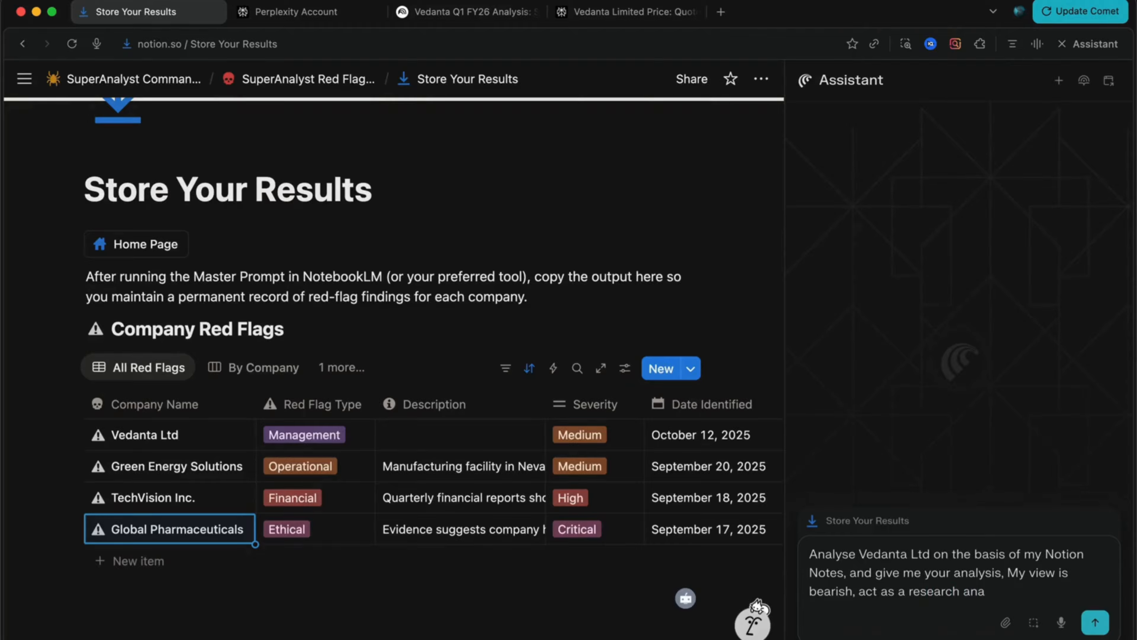
text(lyst)
click(1105, 626)
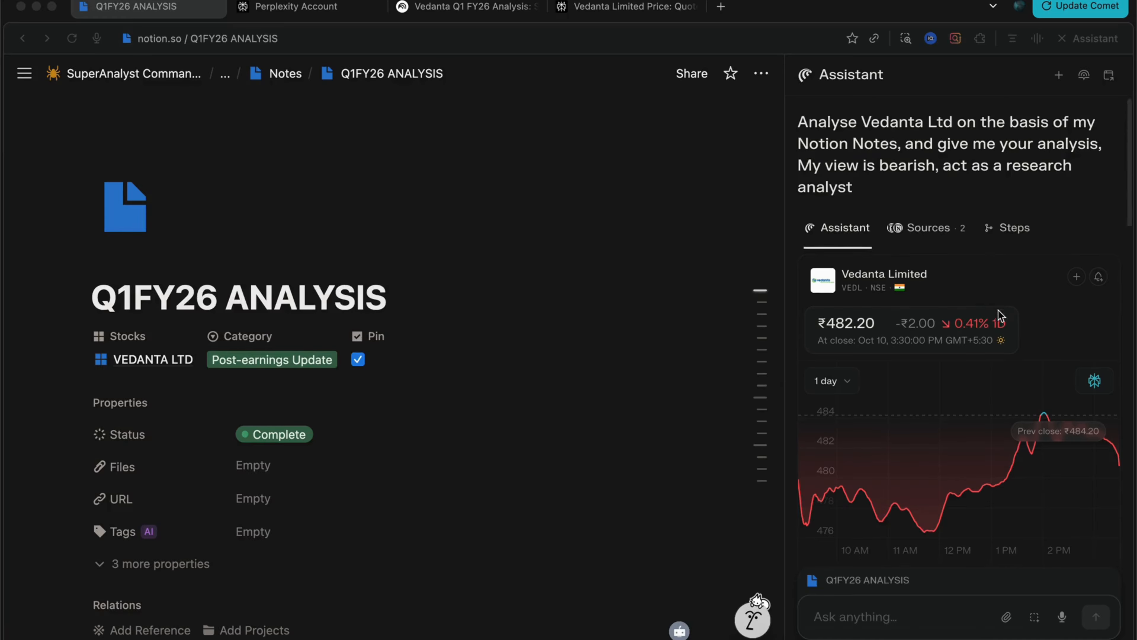
Review the Vedanta Limited price chart and key market statistics at the start of the Assistant's answer.
scroll(1001, 315, down, 6)
scroll(1000, 315, down, 2)
scroll(1001, 315, up, 3)
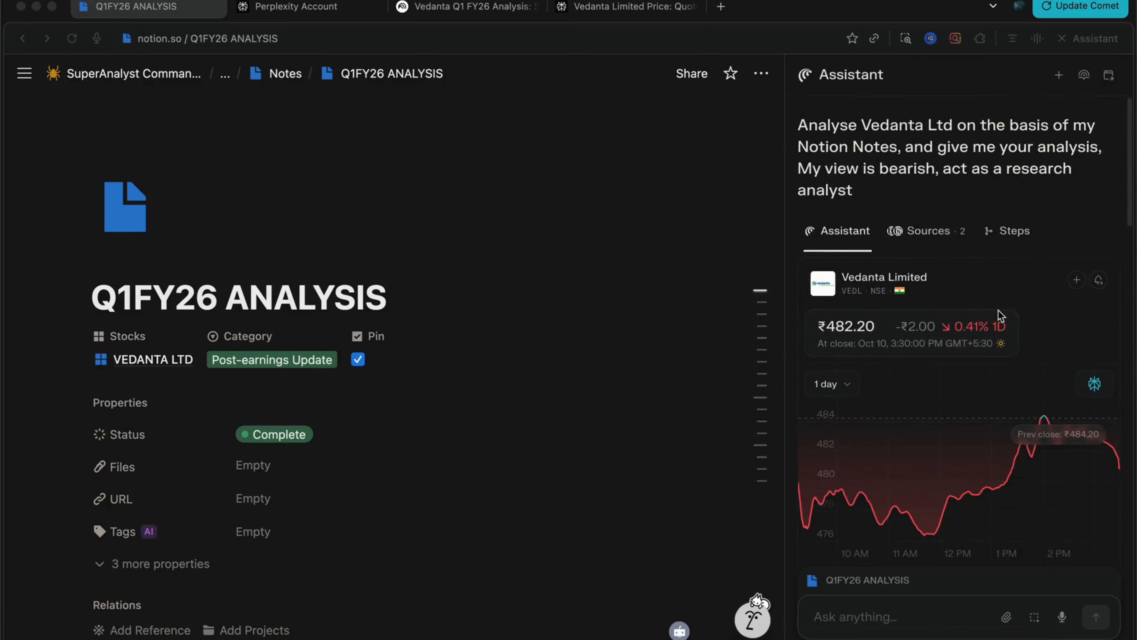
scroll(1001, 316, down, 3)
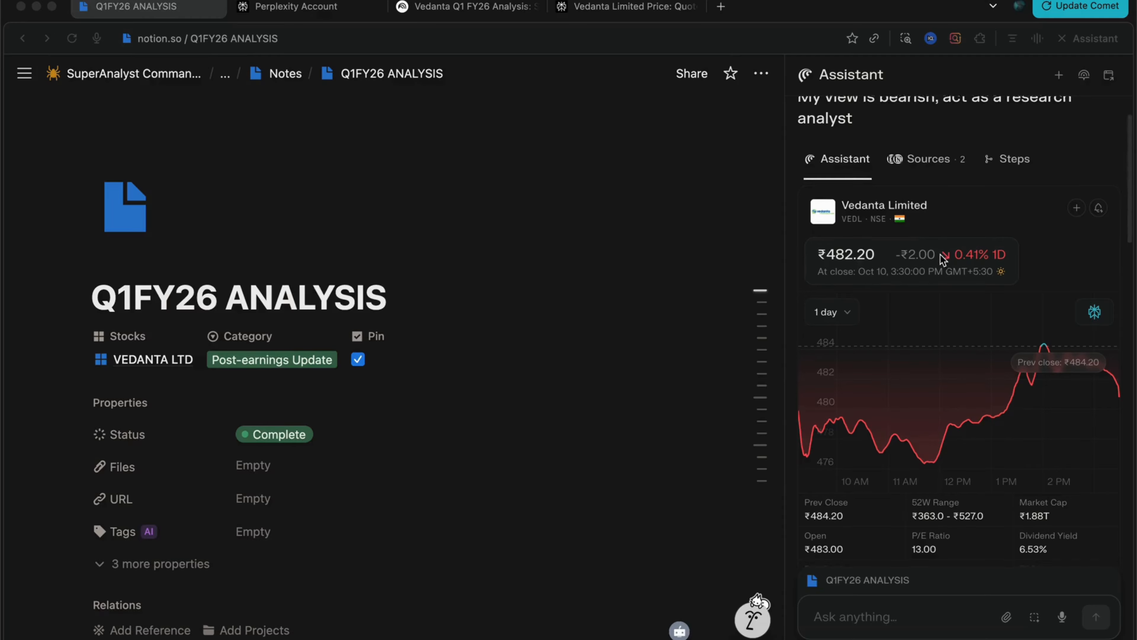
scroll(938, 258, down, 3)
scroll(930, 322, down, 4)
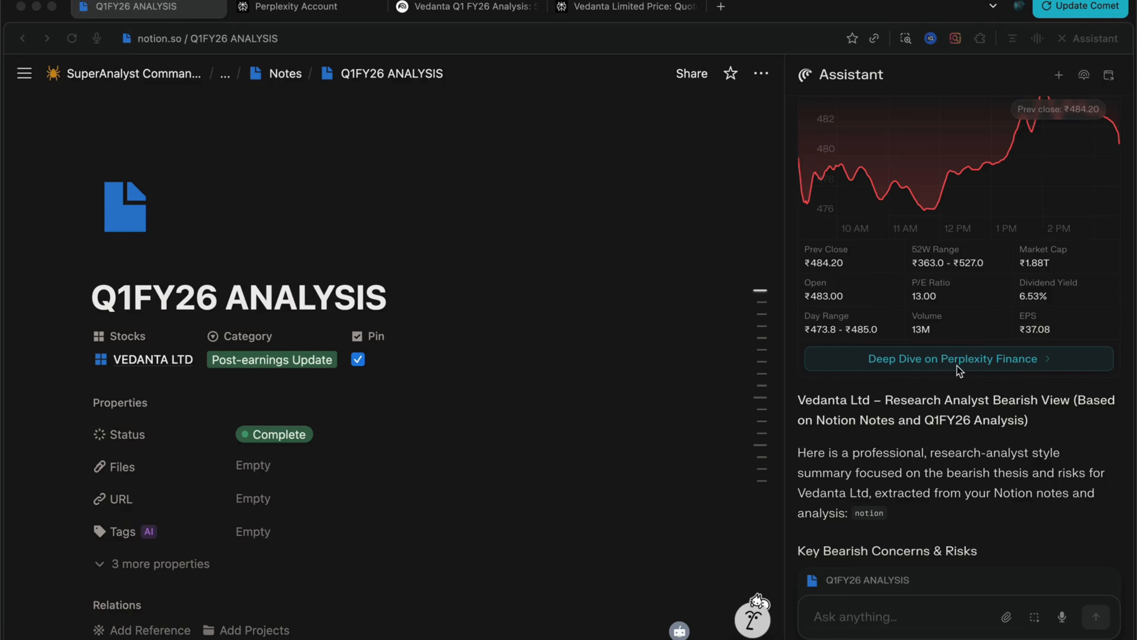
scroll(955, 364, down, 1)
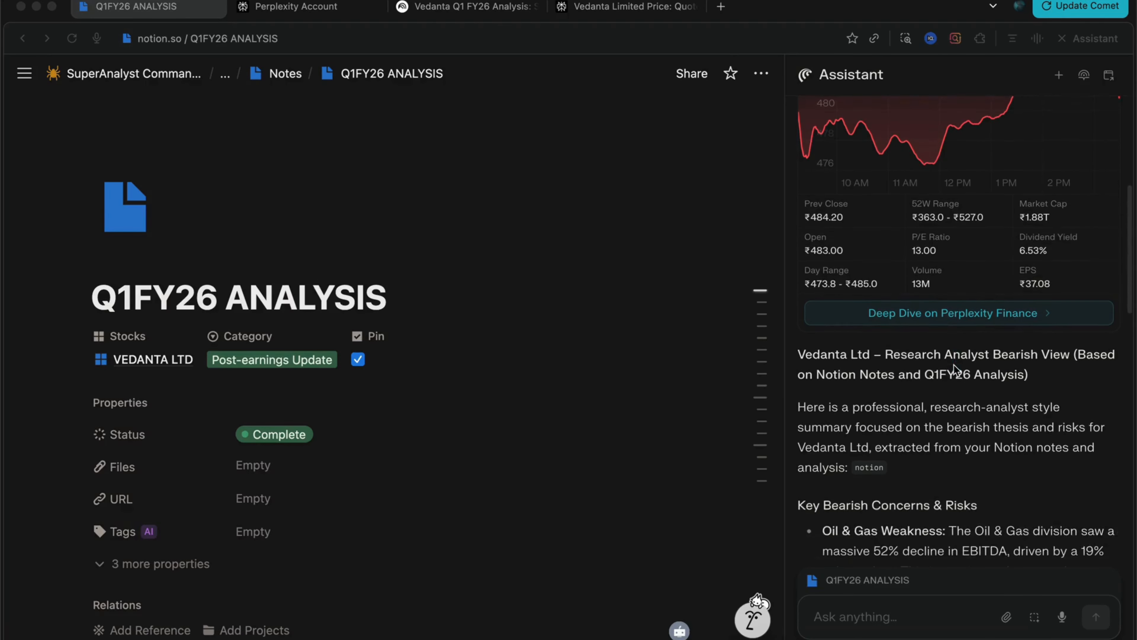
Read the key bearish concerns, critical 12-month risks and conclusion in the Assistant's Vedanta analysis.
scroll(954, 365, down, 3)
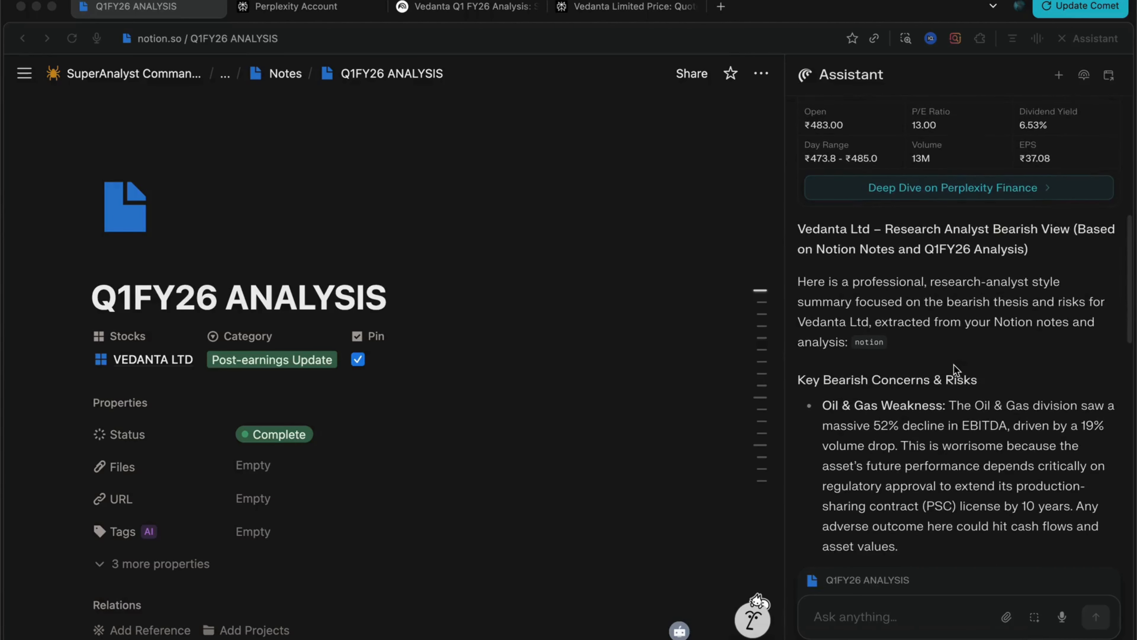
scroll(954, 366, down, 2)
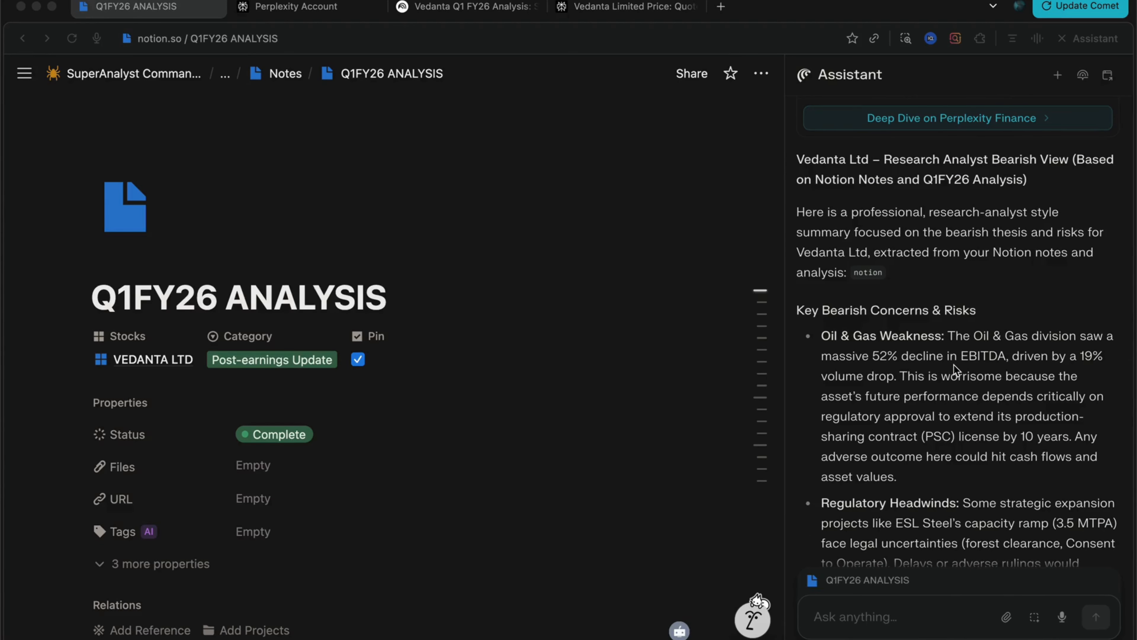
scroll(954, 365, left, 2)
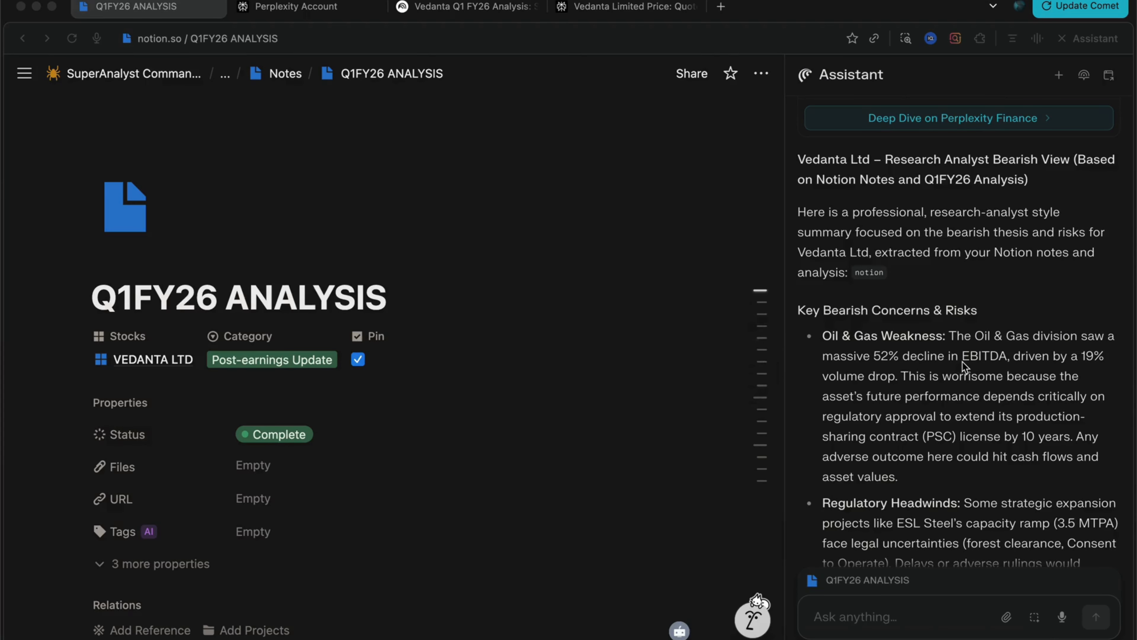
scroll(955, 351, down, 1)
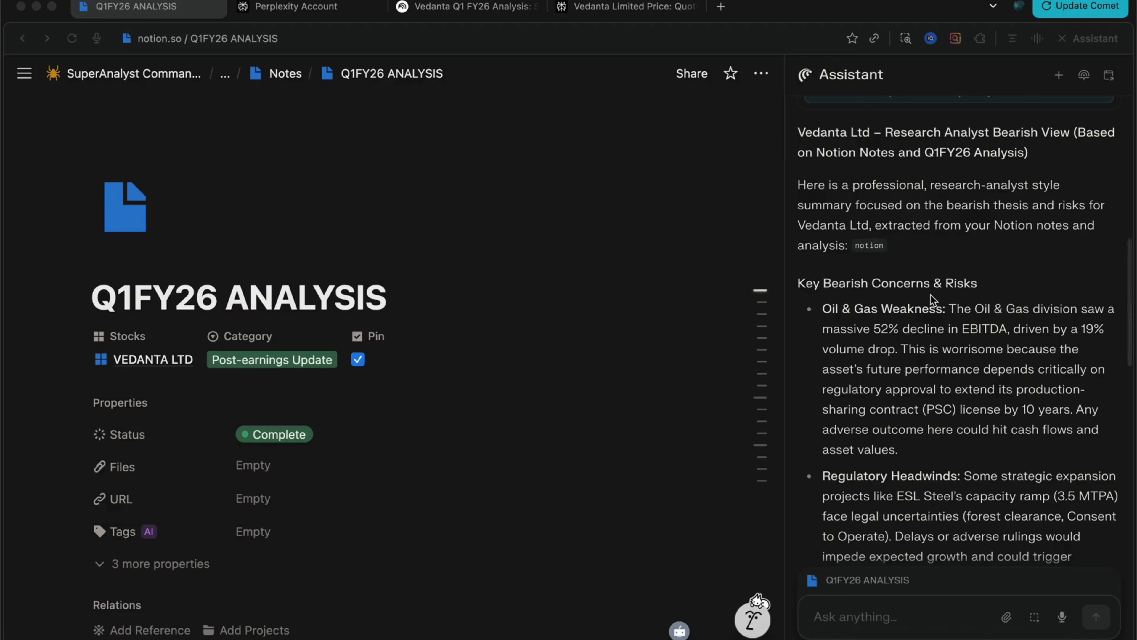
scroll(934, 300, down, 5)
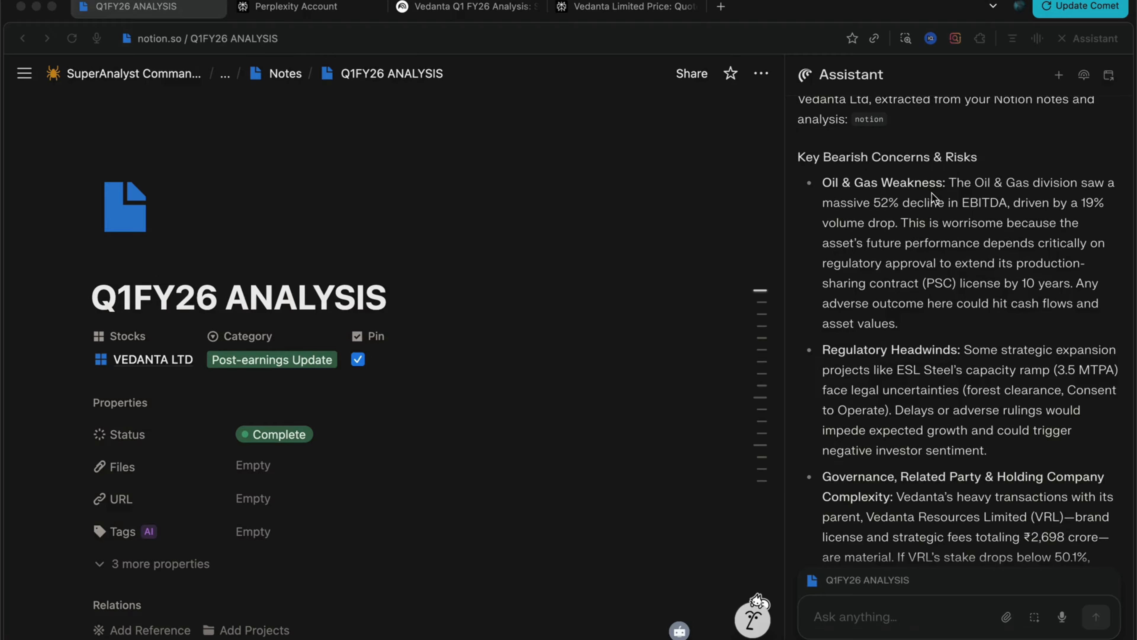
scroll(866, 313, down, 4)
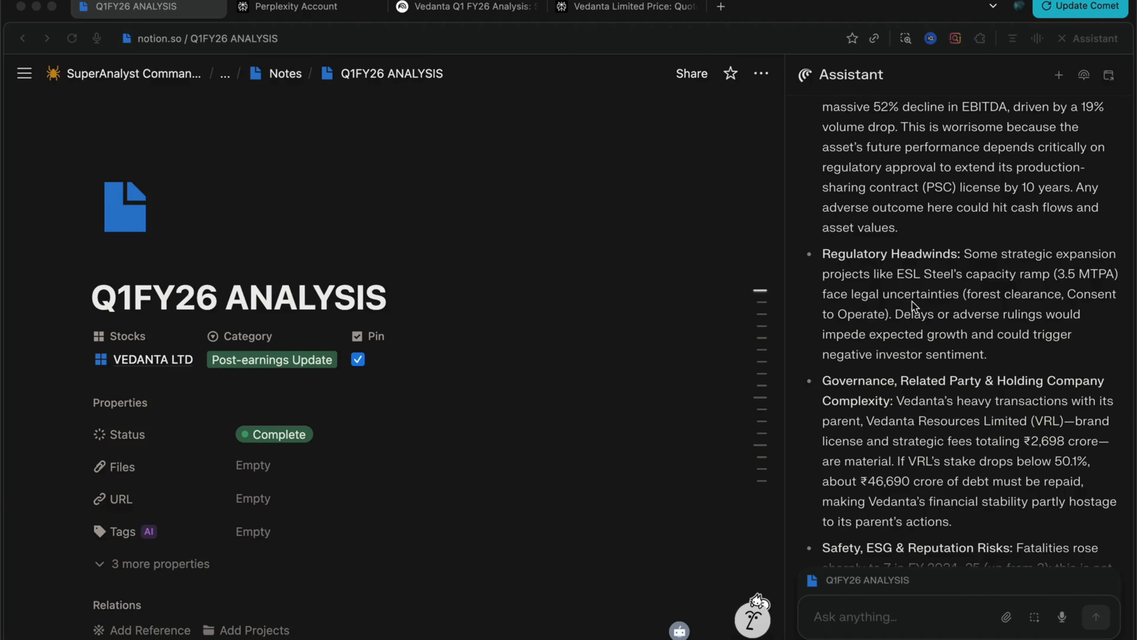
scroll(913, 307, down, 5)
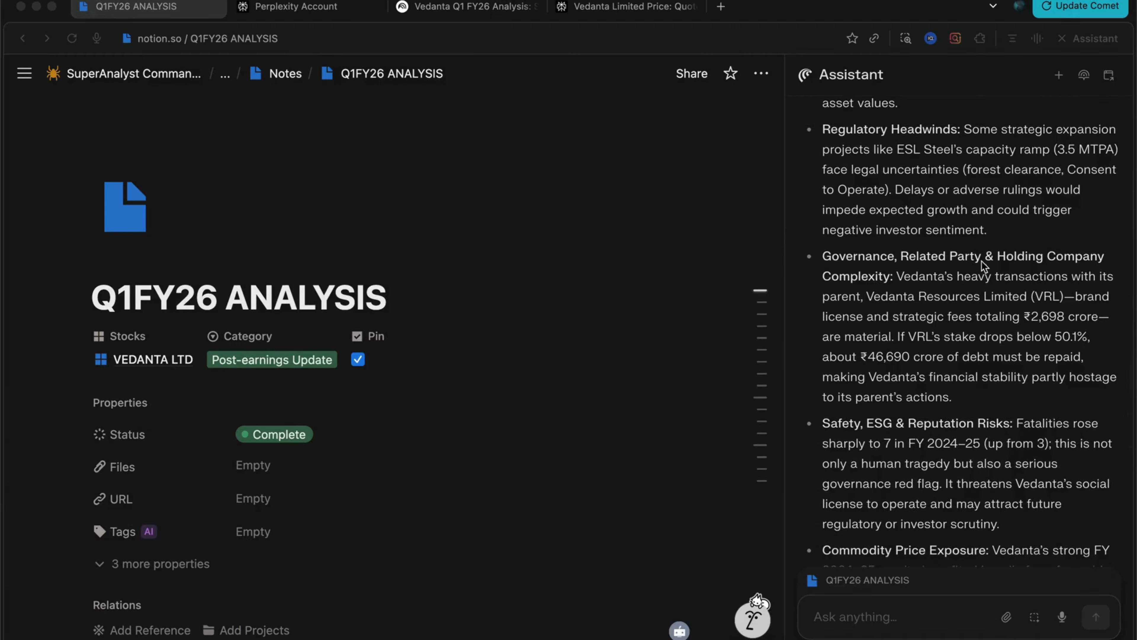
scroll(877, 289, down, 10)
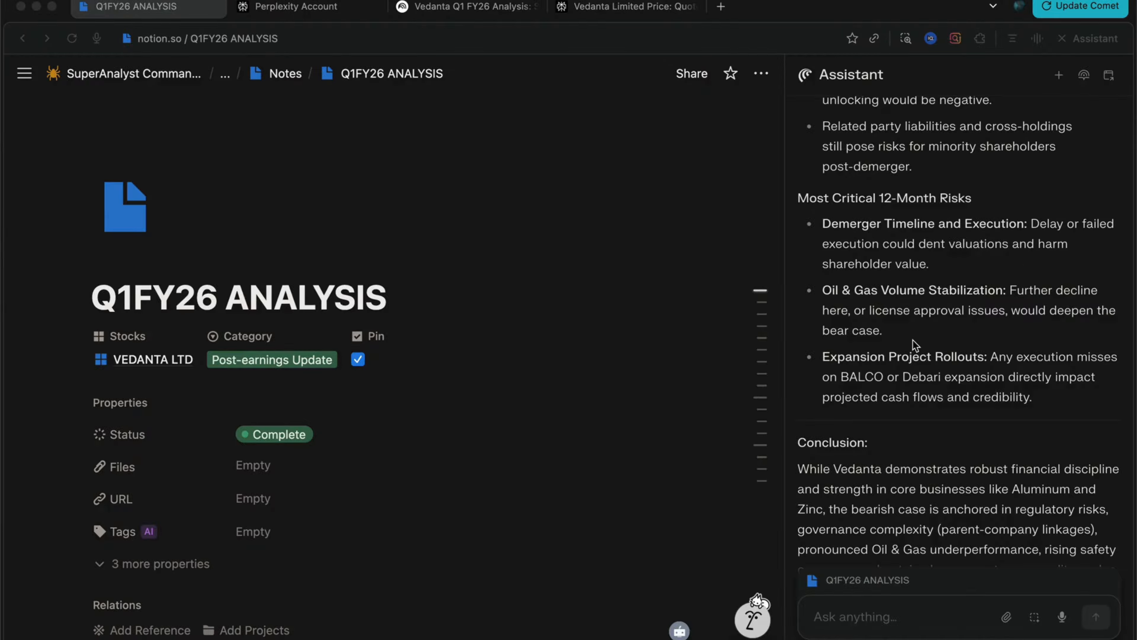
scroll(912, 340, down, 2)
scroll(913, 341, down, 2)
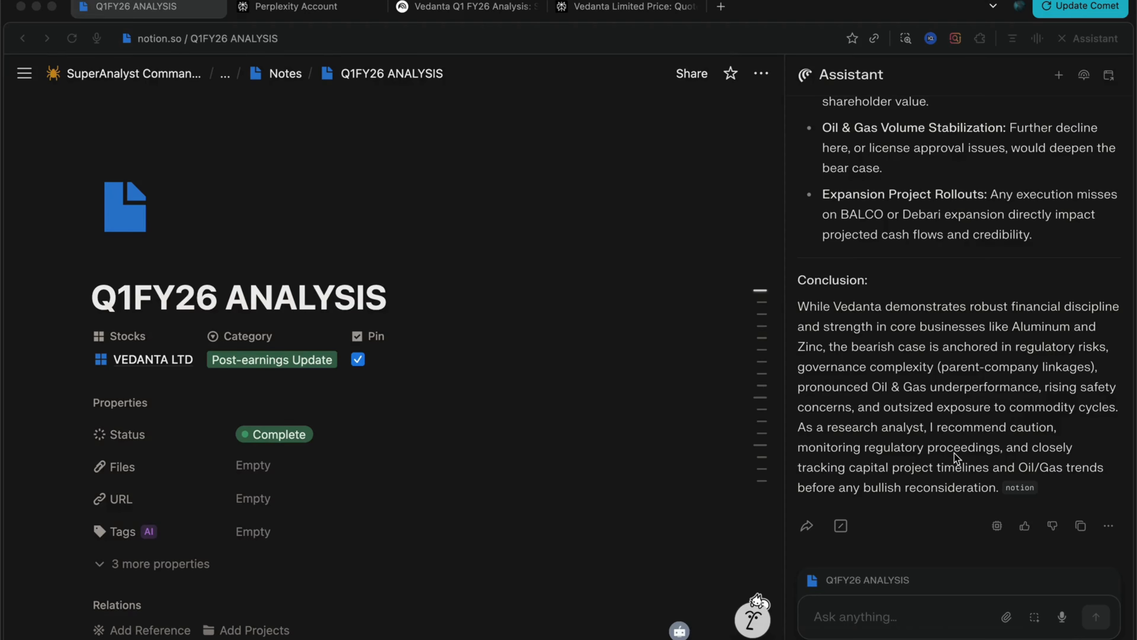
Go through the Assistant's Vedanta answer once more, from the stock card to the conclusion.
scroll(954, 453, up, 20)
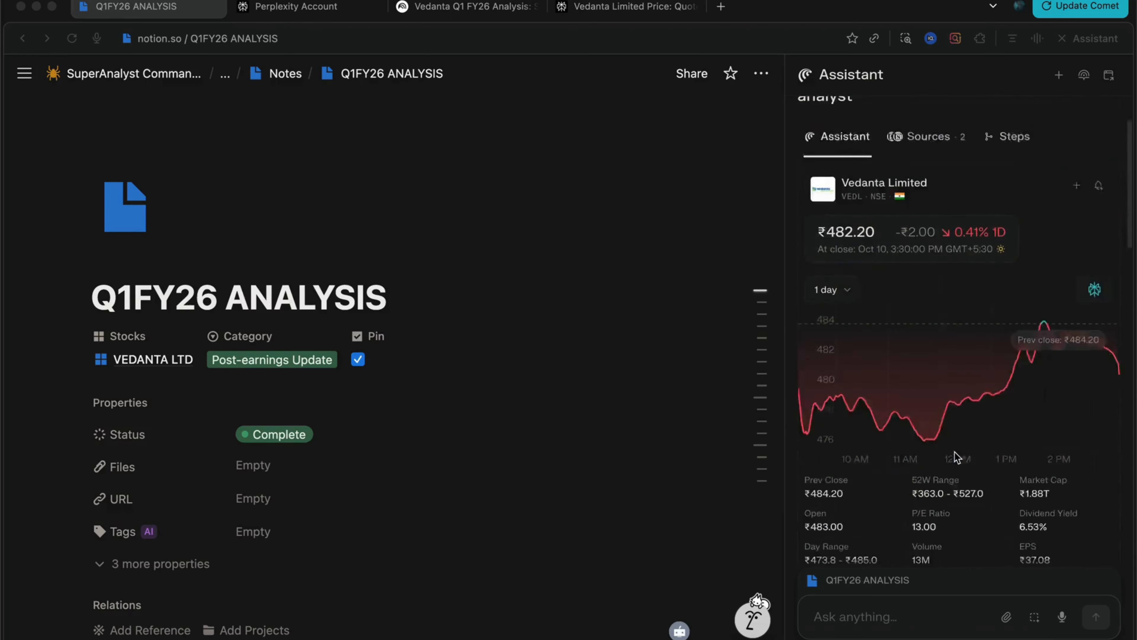
scroll(954, 454, up, 3)
scroll(954, 454, down, 12)
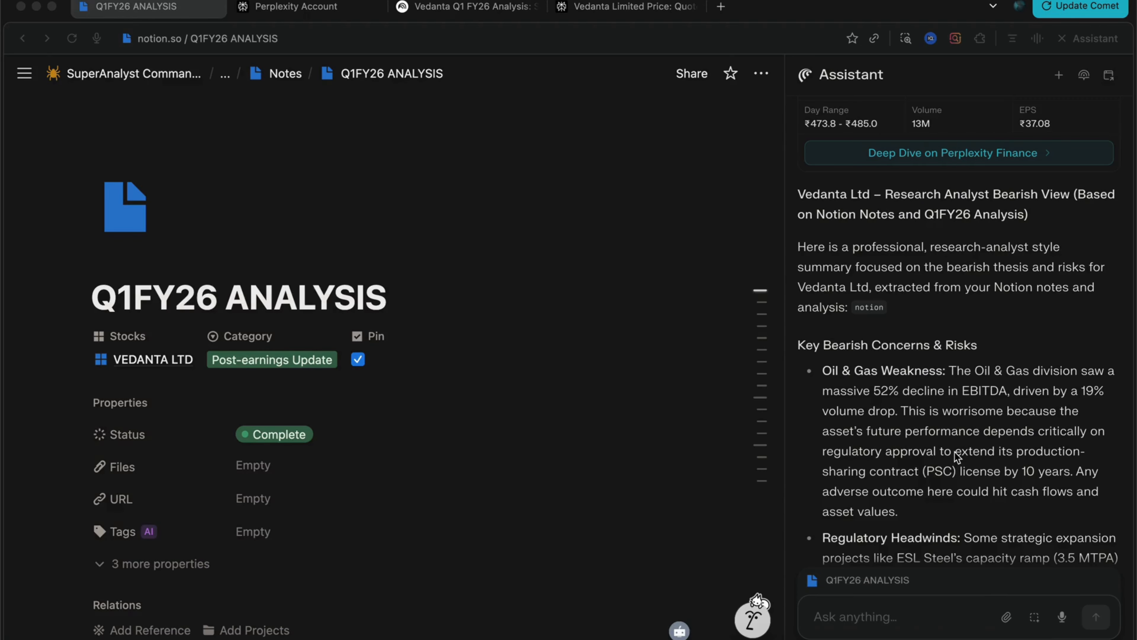
scroll(956, 454, down, 10)
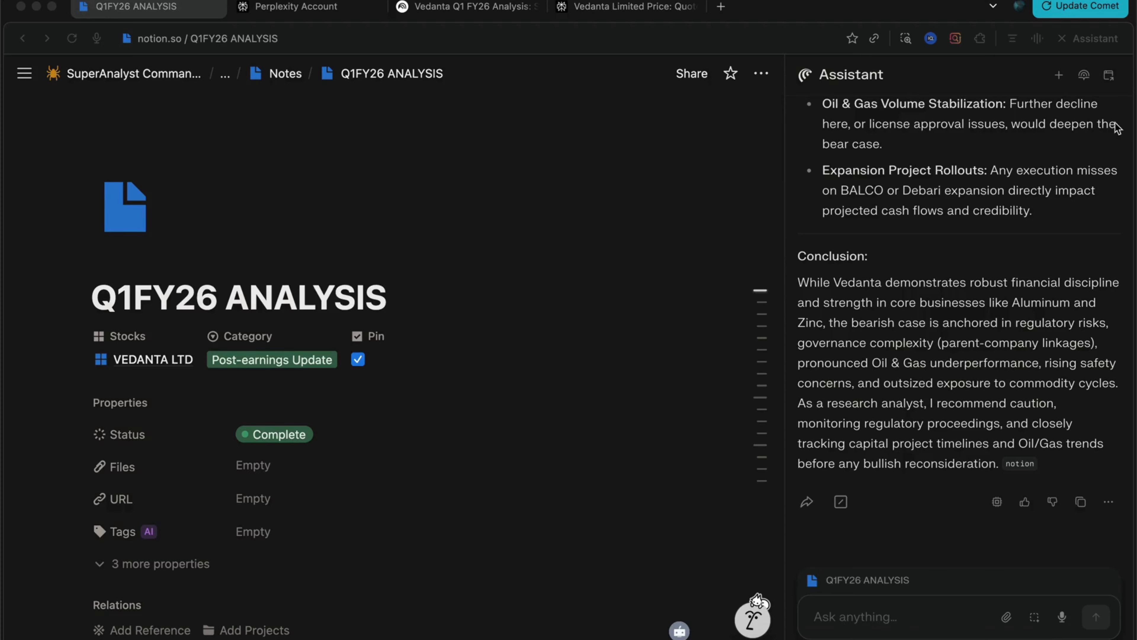
Close the Assistant and look through the sections of the SuperAnalyst Command Centre home page.
click(1065, 40)
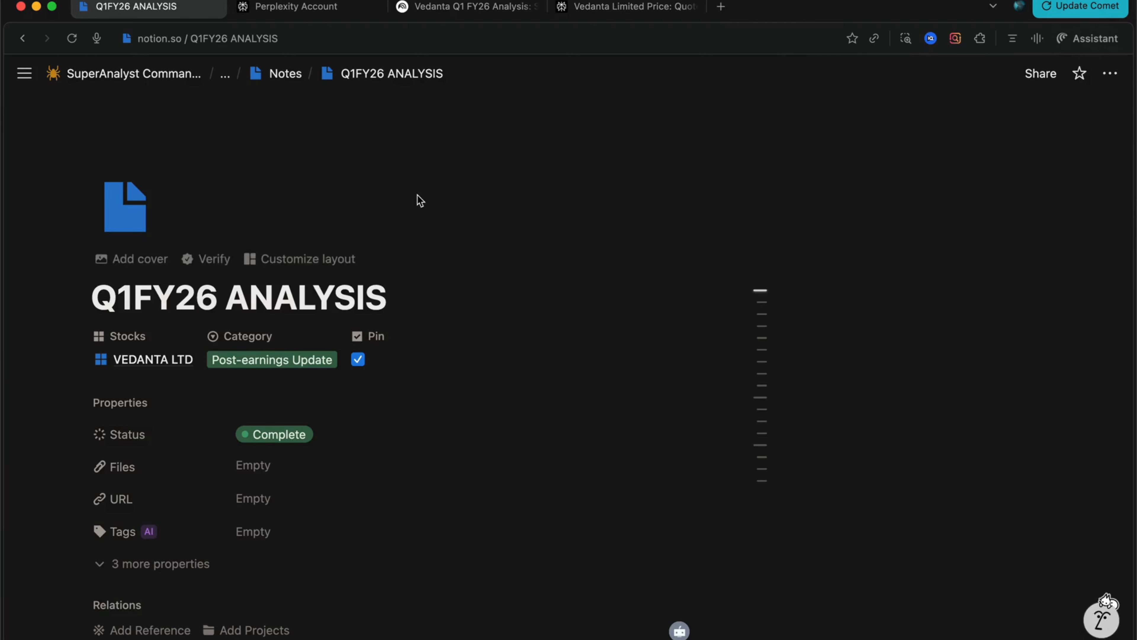
click(158, 78)
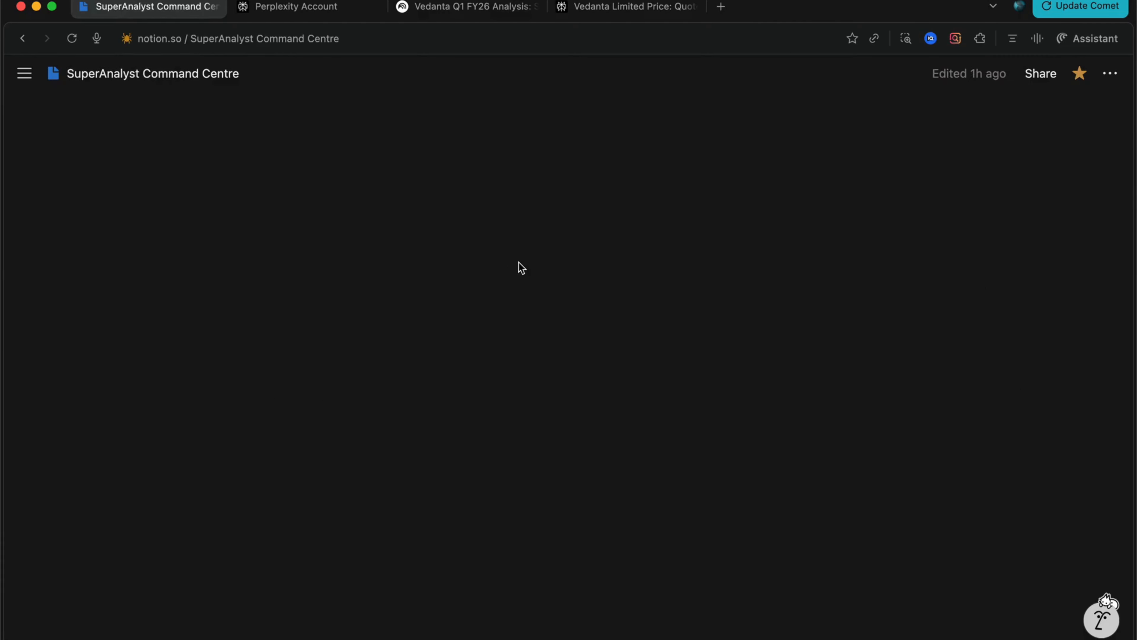
scroll(519, 264, down, 10)
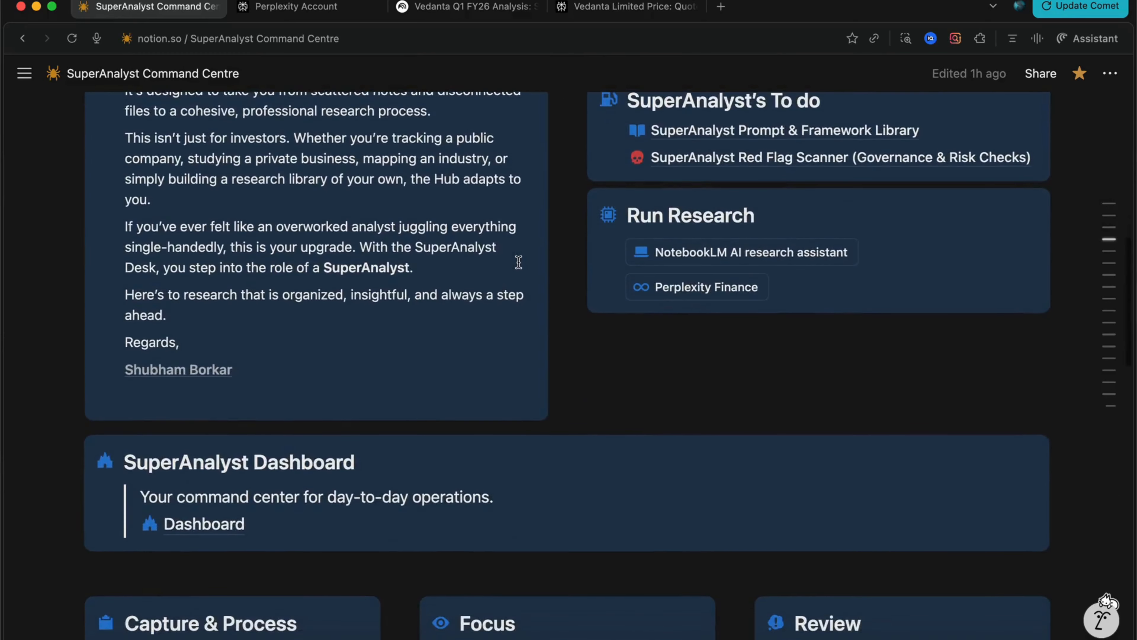
scroll(518, 262, down, 15)
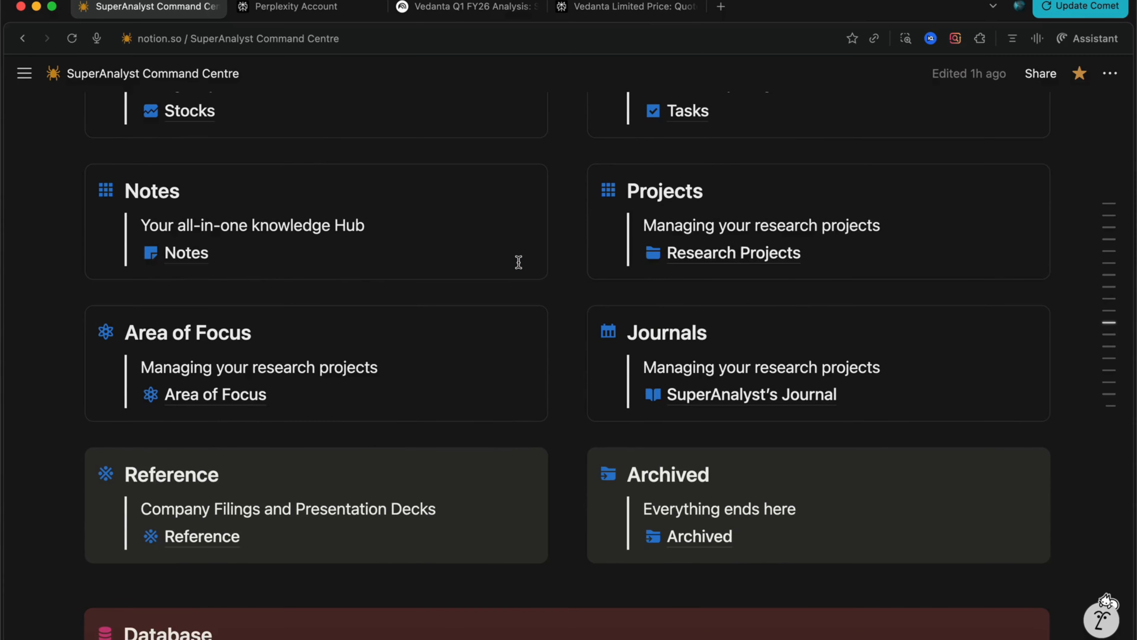
scroll(518, 262, down, 2)
scroll(519, 262, up, 7)
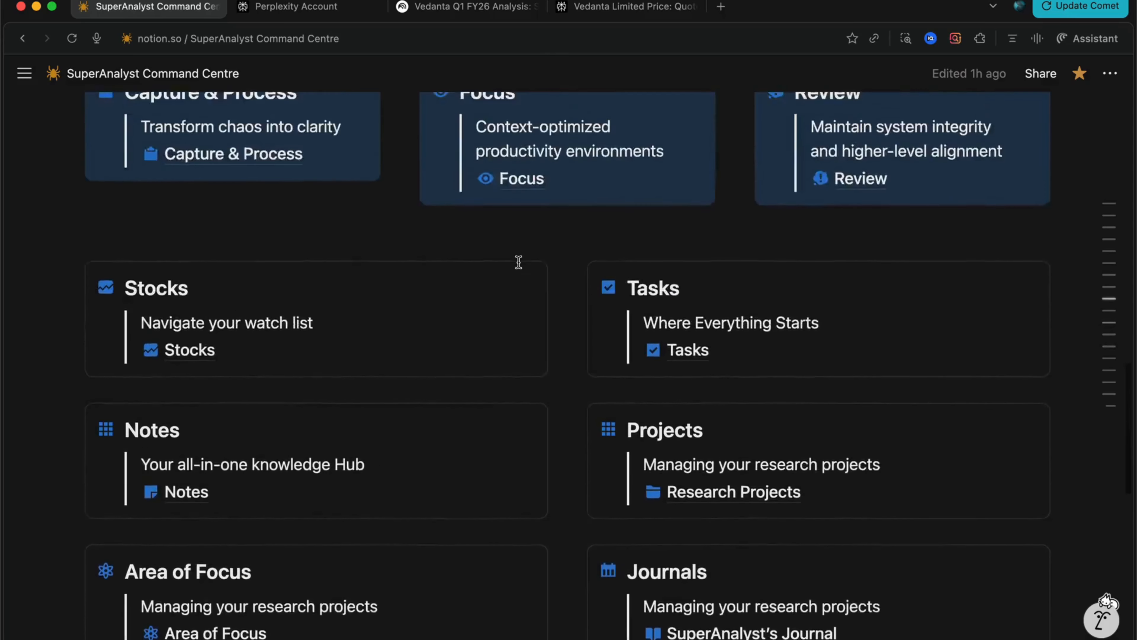
scroll(518, 262, up, 2)
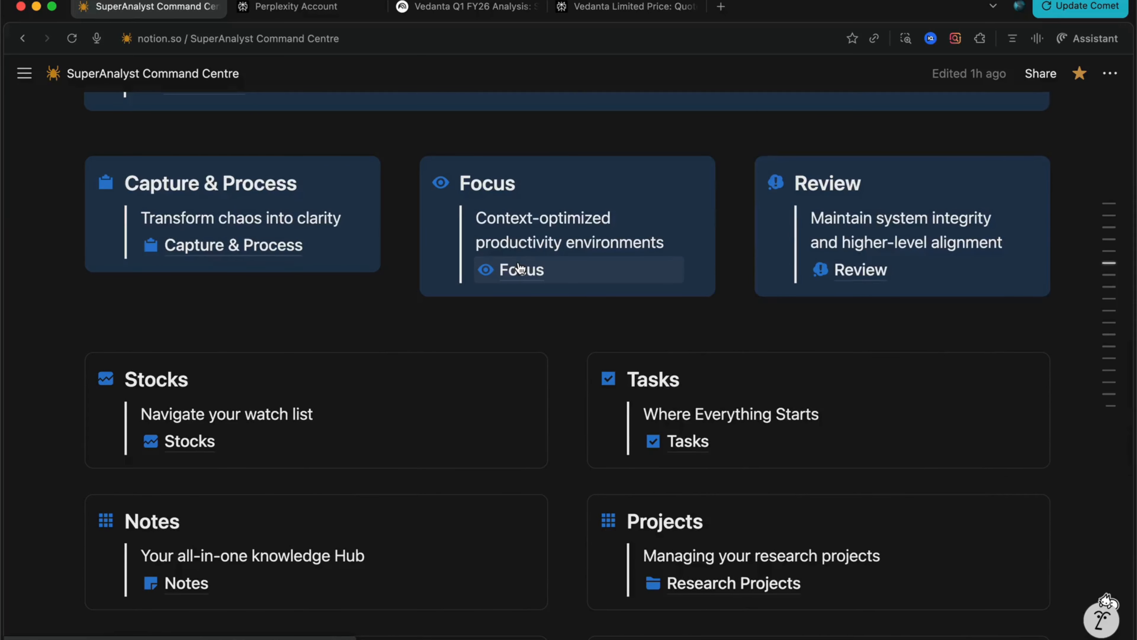
scroll(519, 264, down, 15)
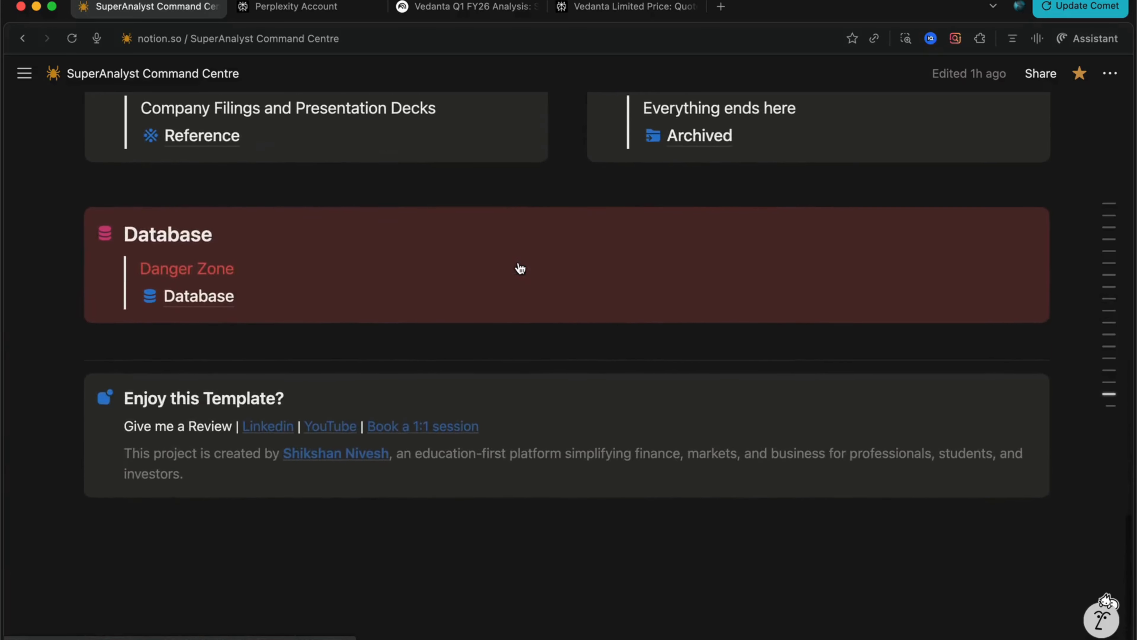
scroll(519, 262, up, 8)
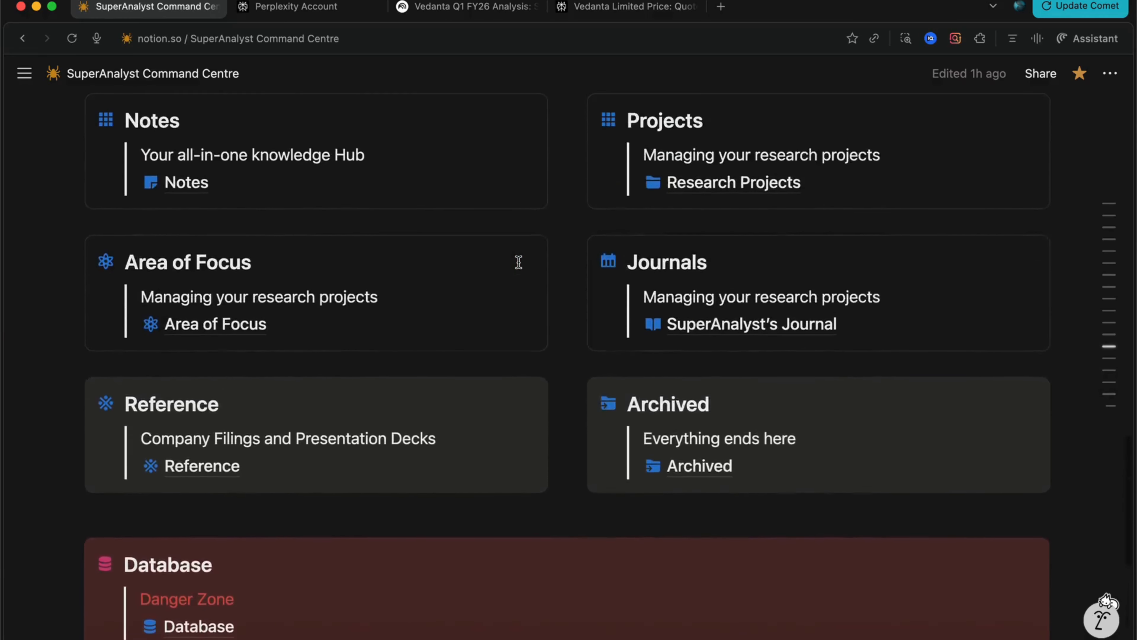
scroll(518, 262, down, 4)
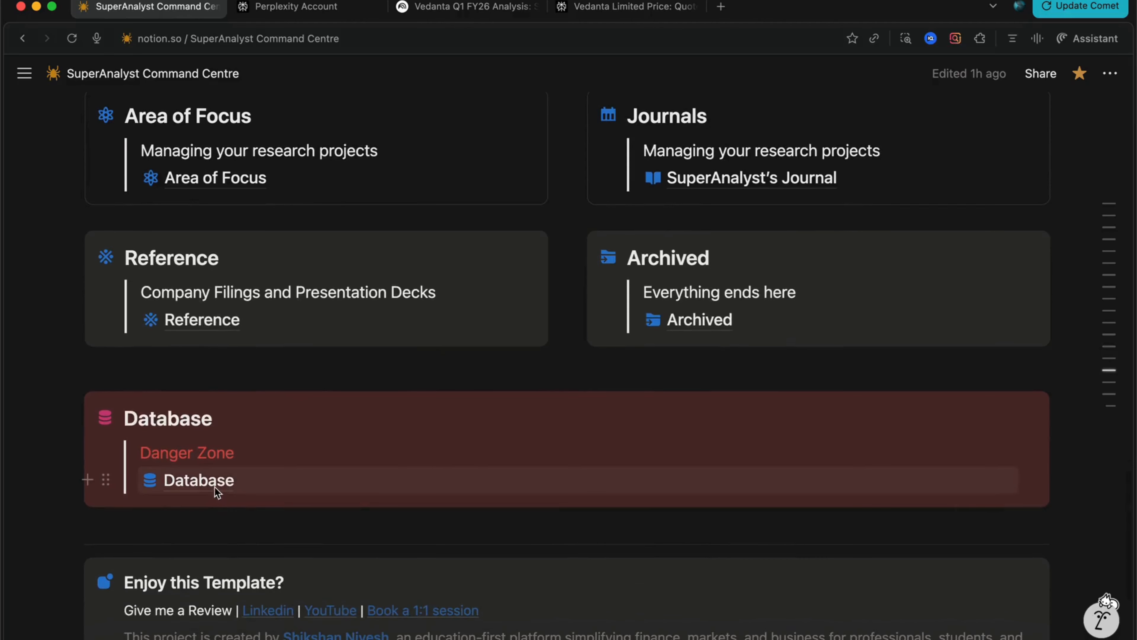
Open the Database page from the Command Centre's Danger Zone and review its Companies, Workflow, Journals and Others lists.
click(217, 484)
scroll(458, 401, down, 6)
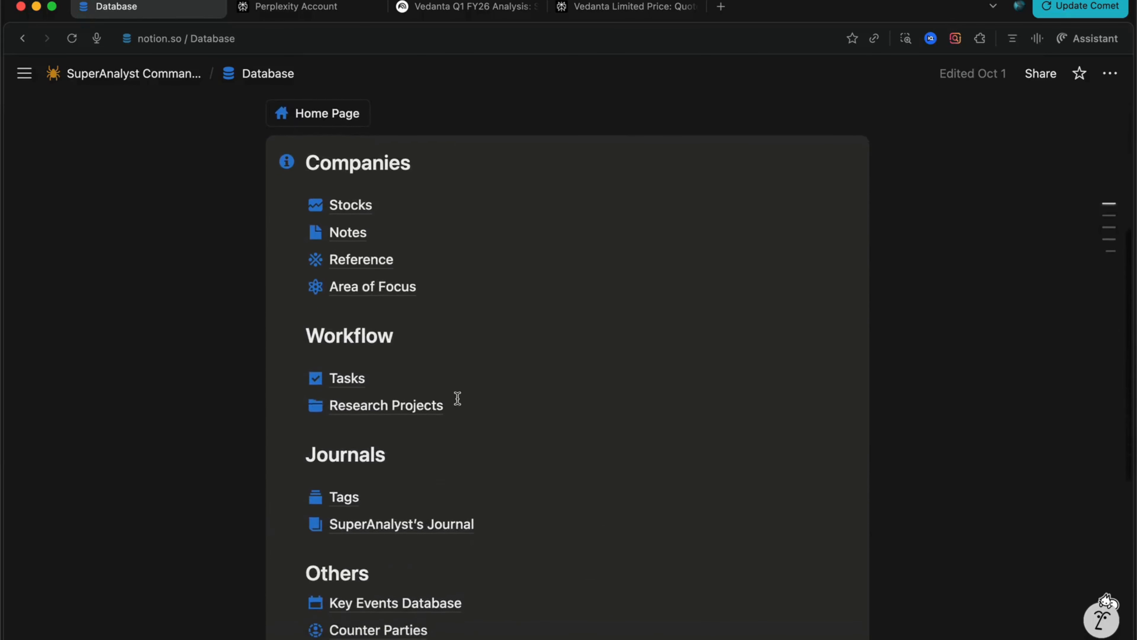
scroll(458, 401, down, 1)
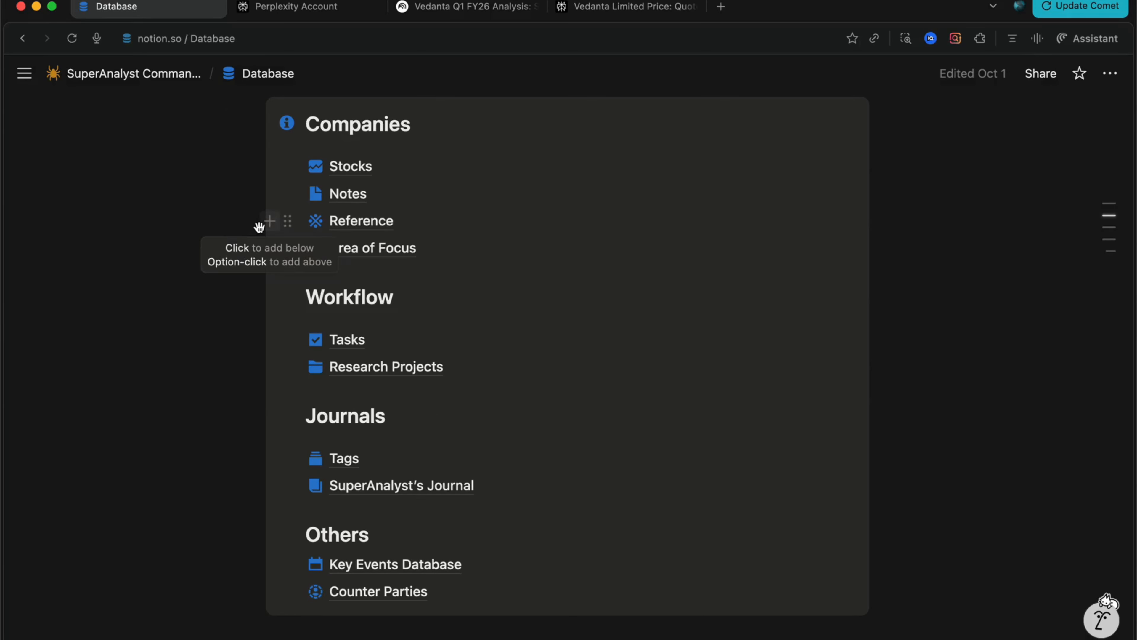
Open the Stocks database, look through its company table and switch to the Rating view.
click(363, 172)
scroll(389, 369, down, 10)
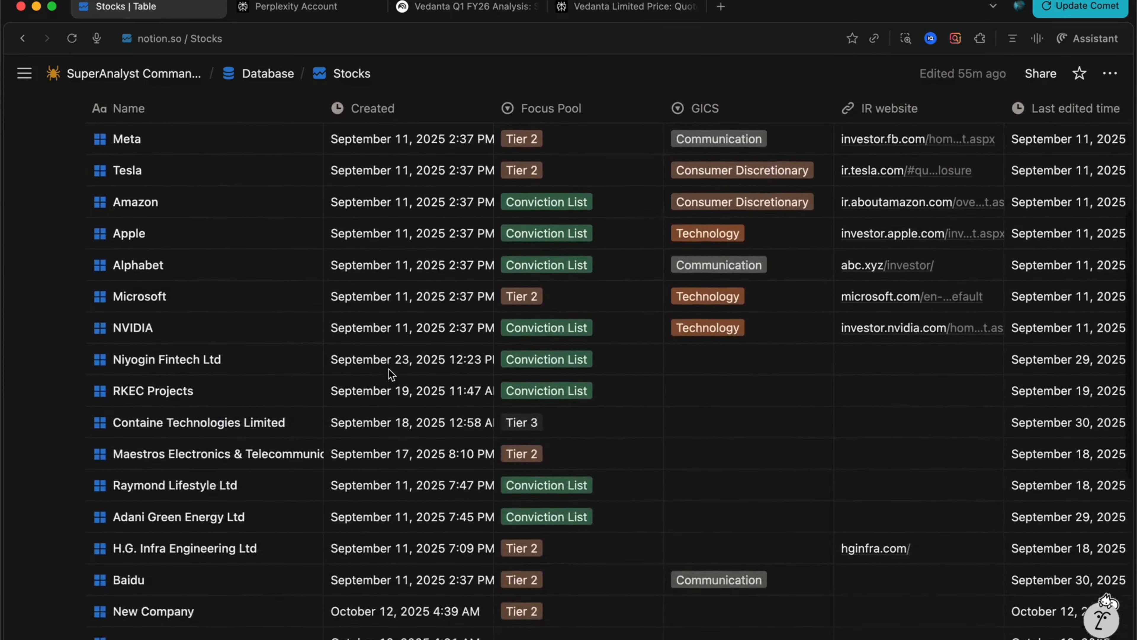
scroll(389, 368, down, 3)
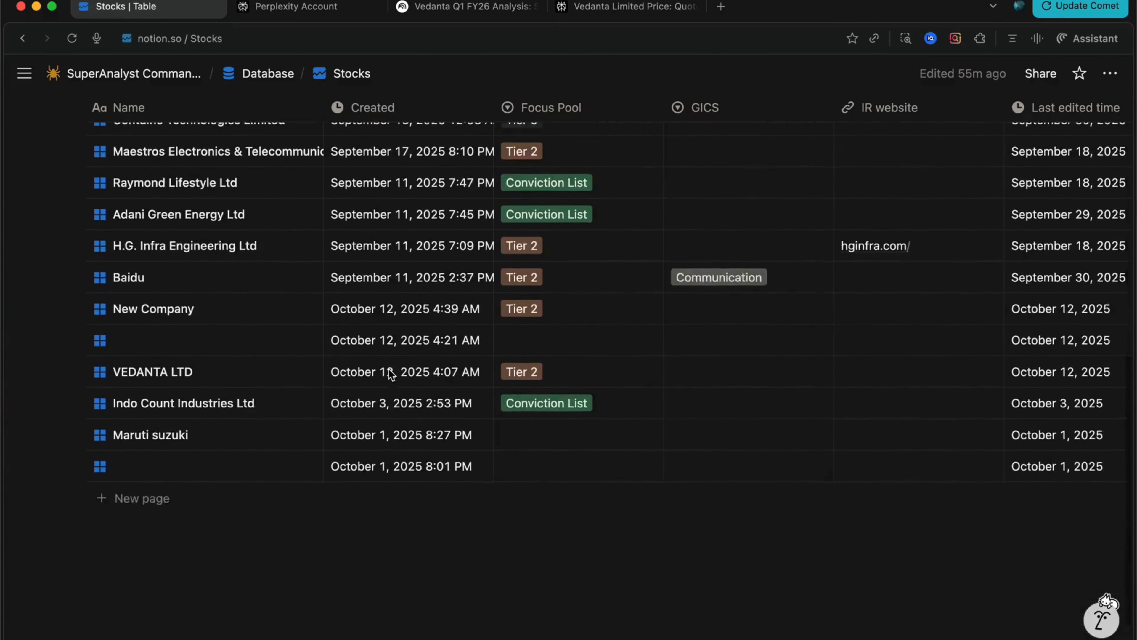
scroll(389, 369, up, 7)
scroll(389, 374, up, 10)
click(196, 310)
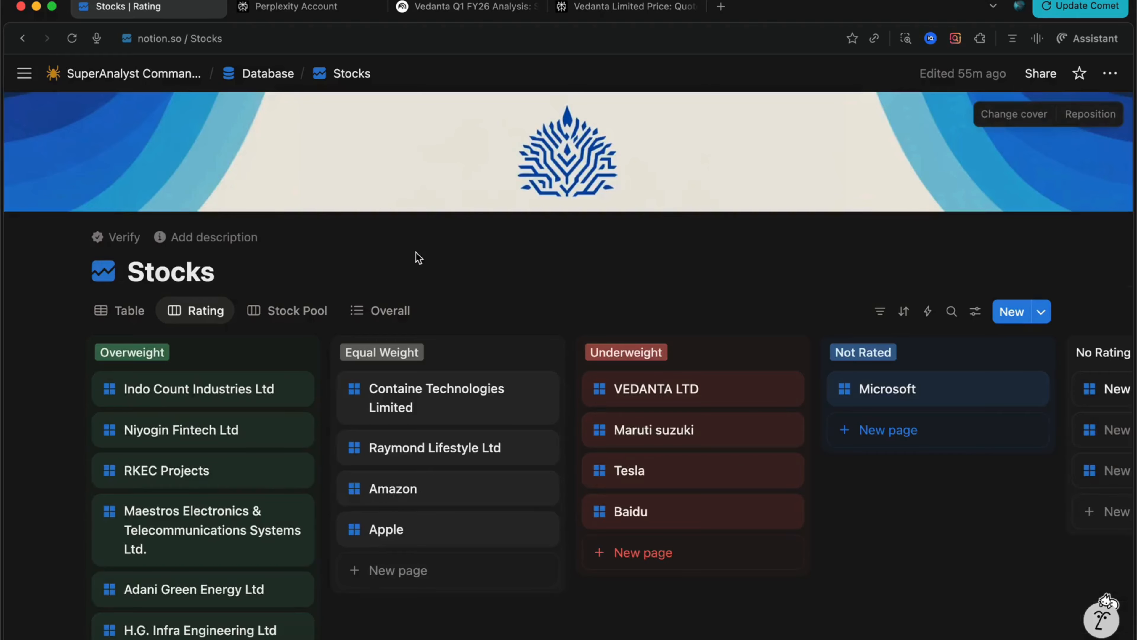
Return to the Database page, look over its lists, and go back to the SuperAnalyst Command Centre home page.
click(254, 73)
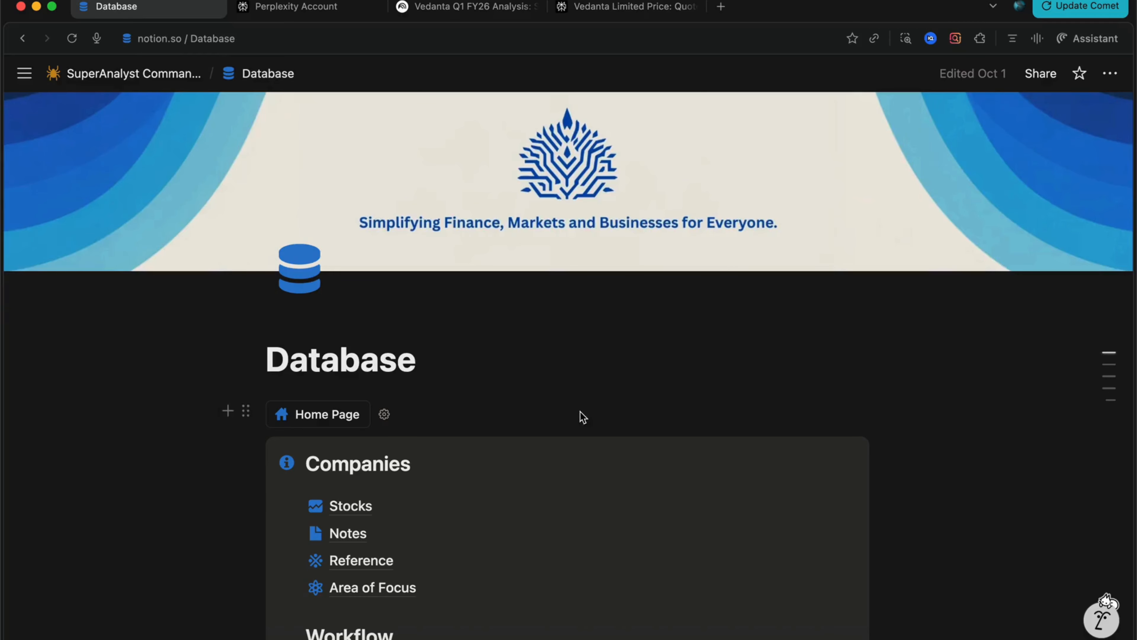
scroll(579, 413, down, 15)
scroll(580, 411, up, 8)
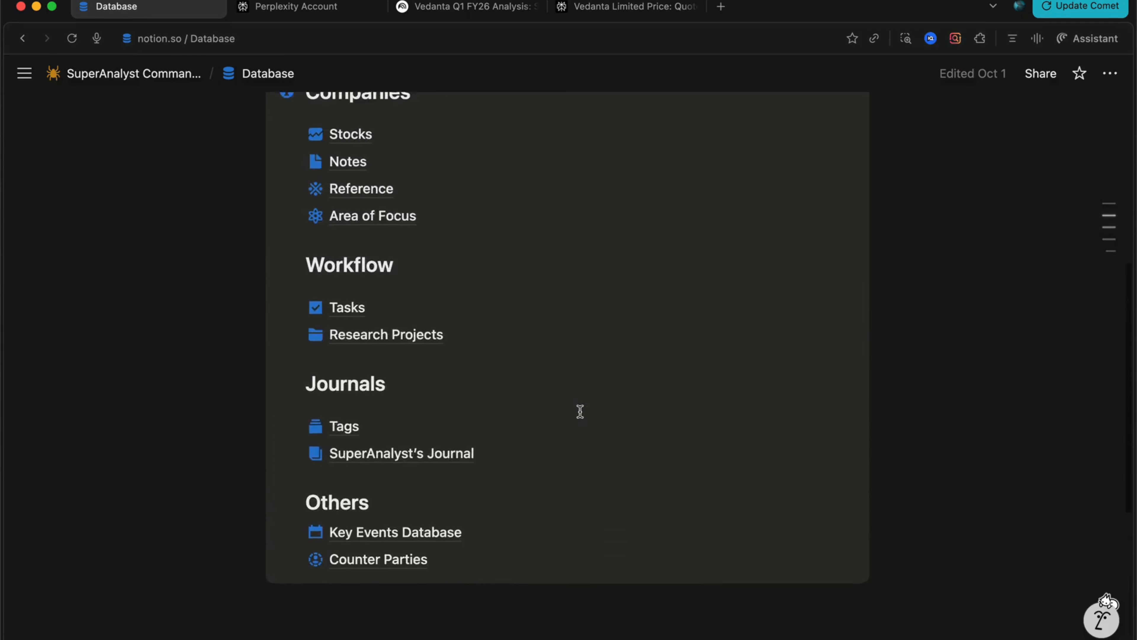
mouse_move(581, 416)
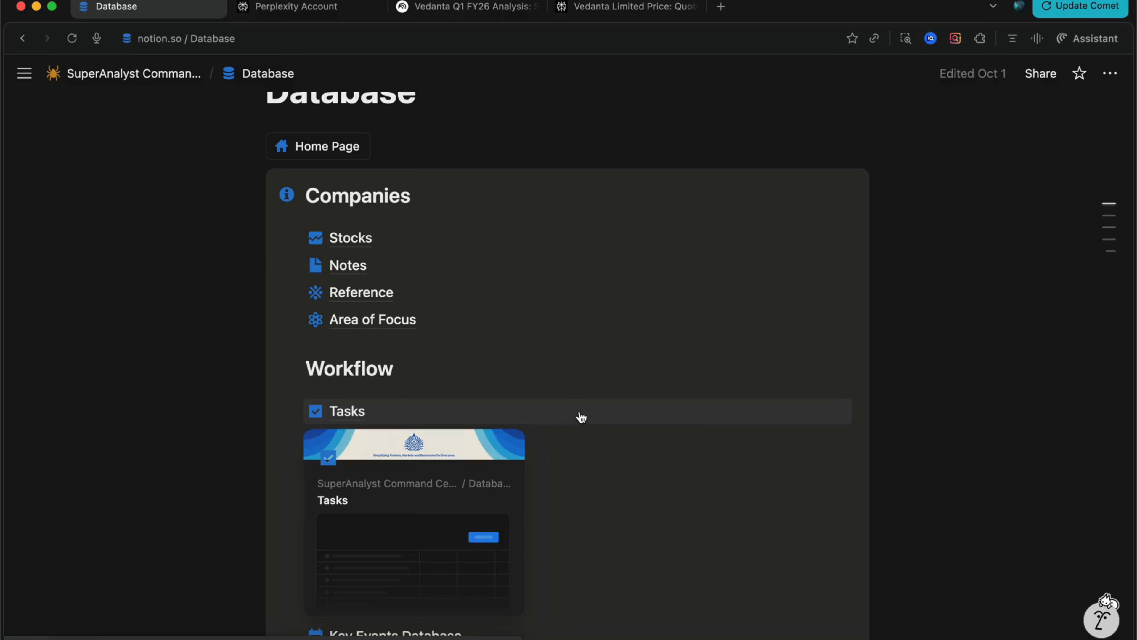
scroll(581, 418, up, 3)
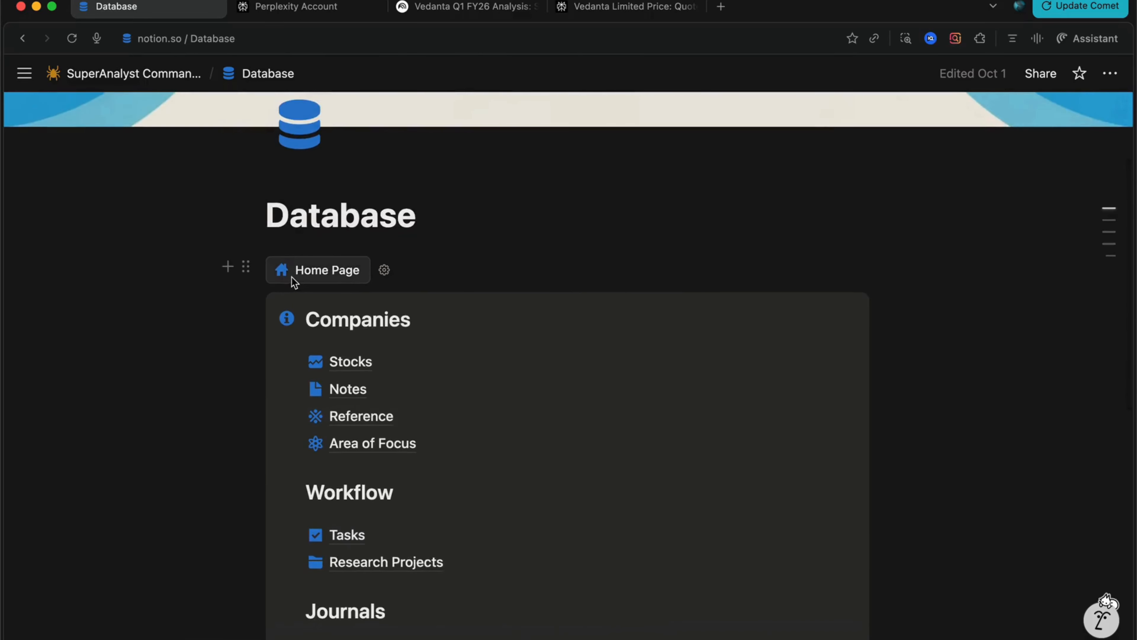
click(291, 277)
scroll(291, 277, down, 15)
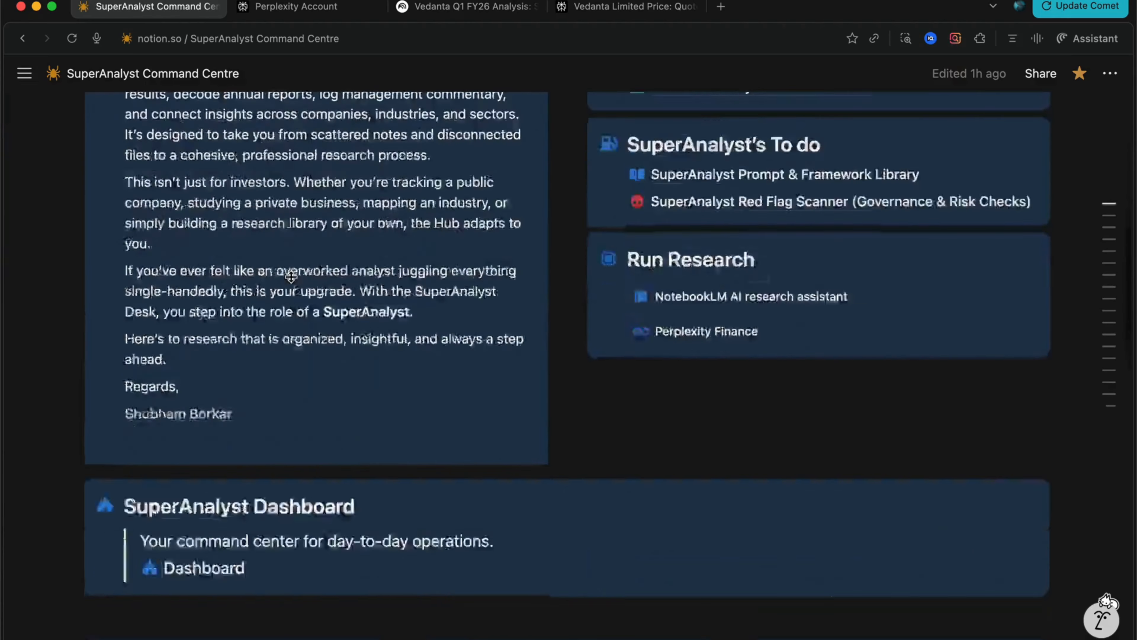
Open the Focus page from the Command Centre home page and look over the overdue High-priority tasks.
scroll(292, 277, up, 7)
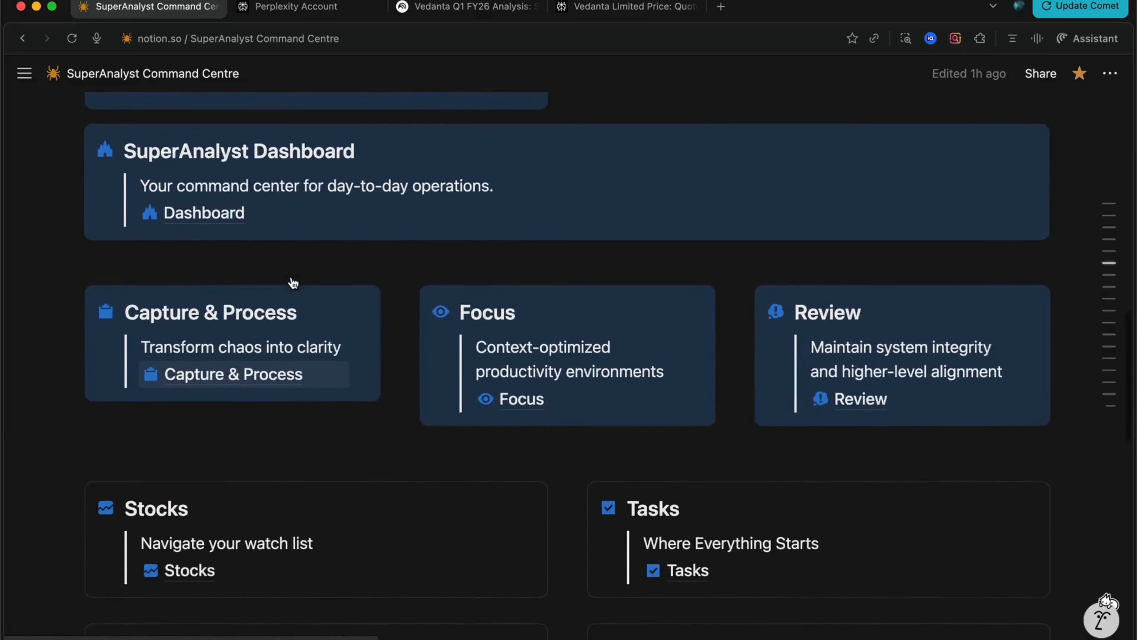
scroll(505, 431, up, 3)
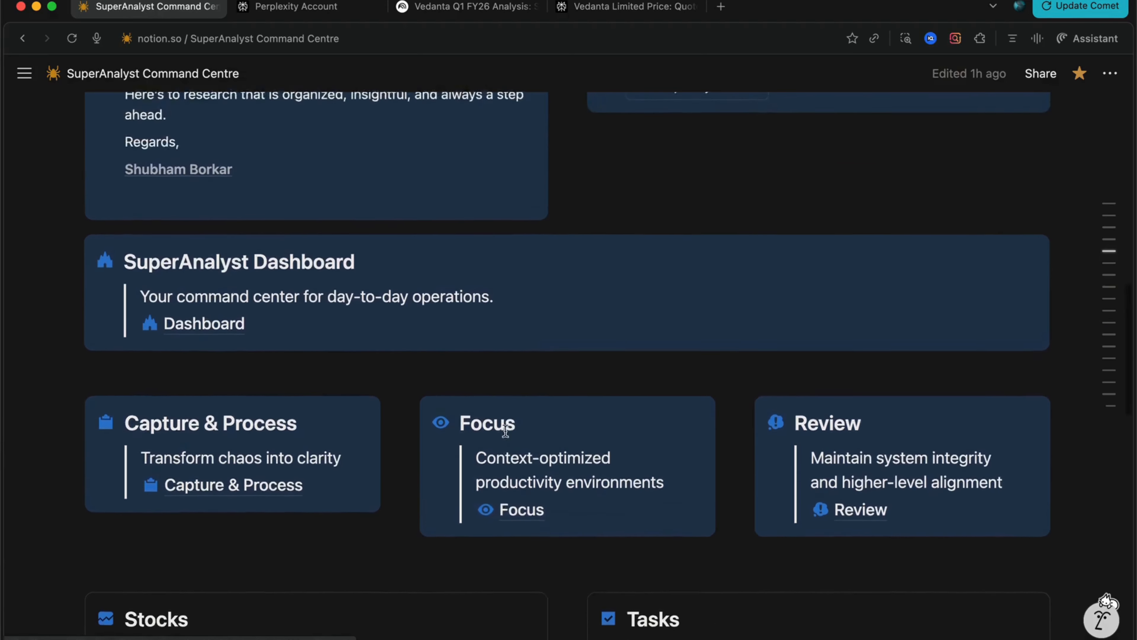
scroll(505, 431, down, 3)
click(515, 441)
scroll(415, 358, down, 10)
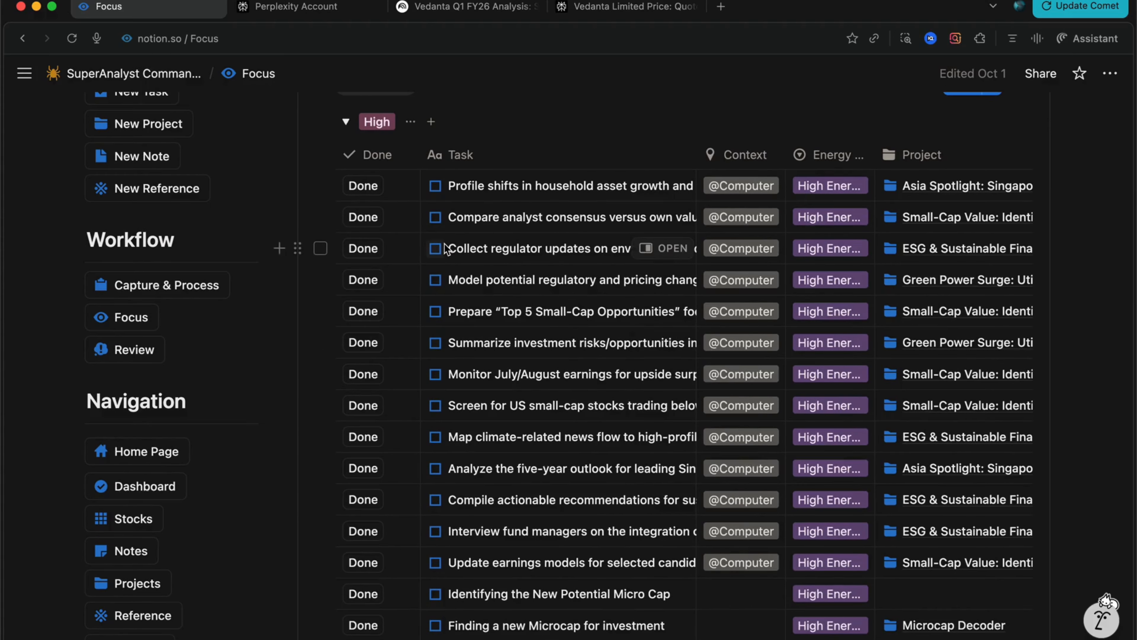
scroll(510, 242, up, 1)
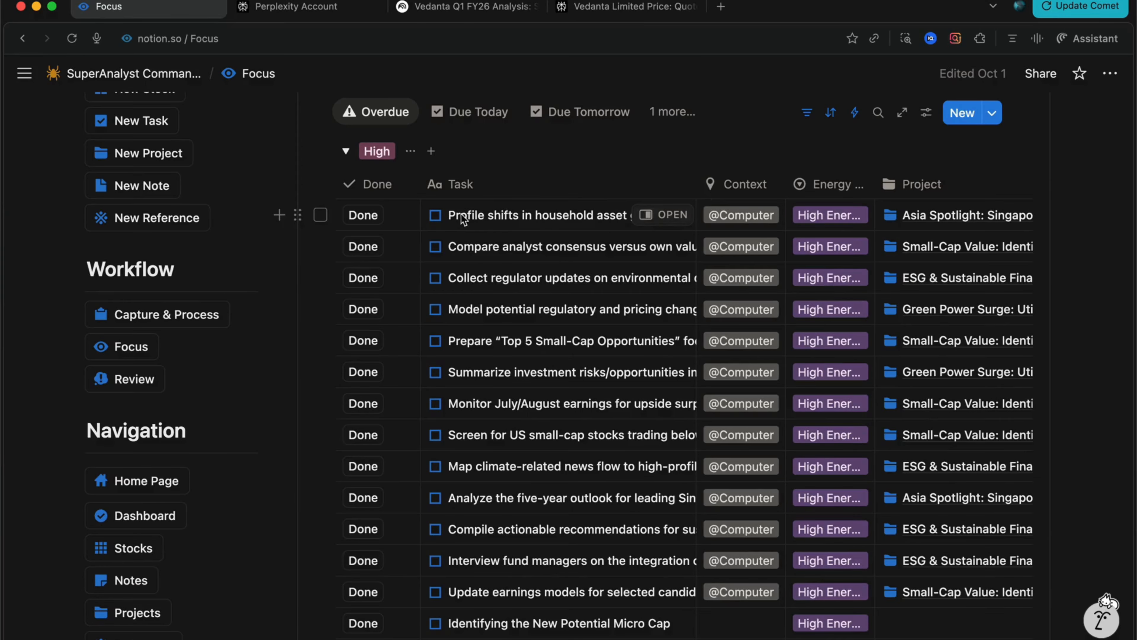
Mark the overdue task about profile shifts in household asset growth as done and look over the remaining tasks.
click(368, 215)
scroll(478, 222, down, 1)
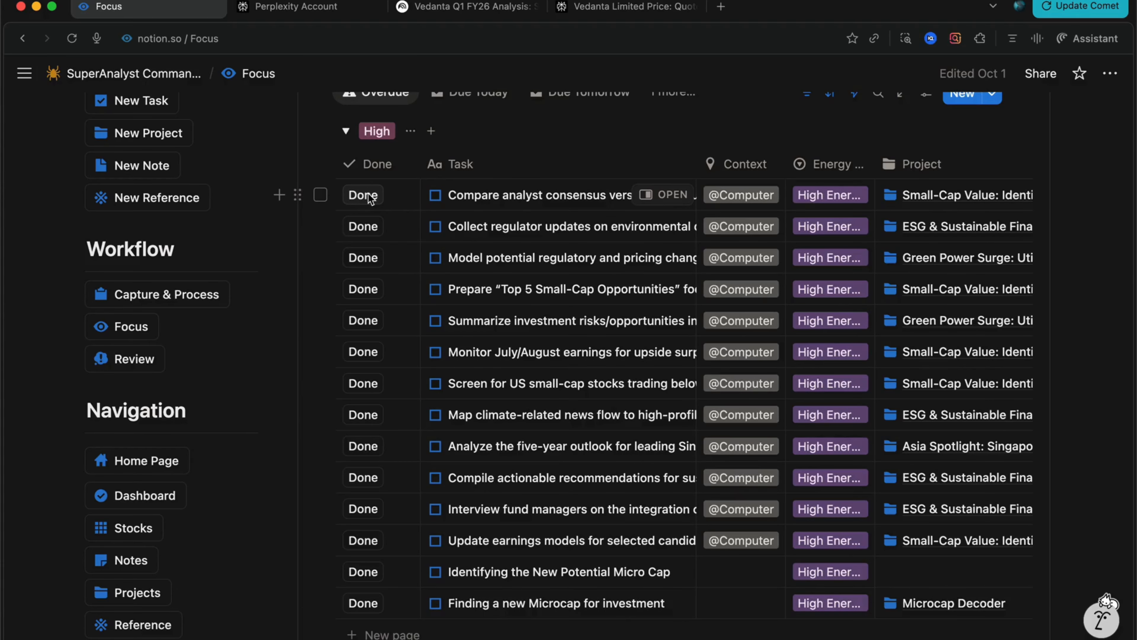
scroll(369, 194, down, 8)
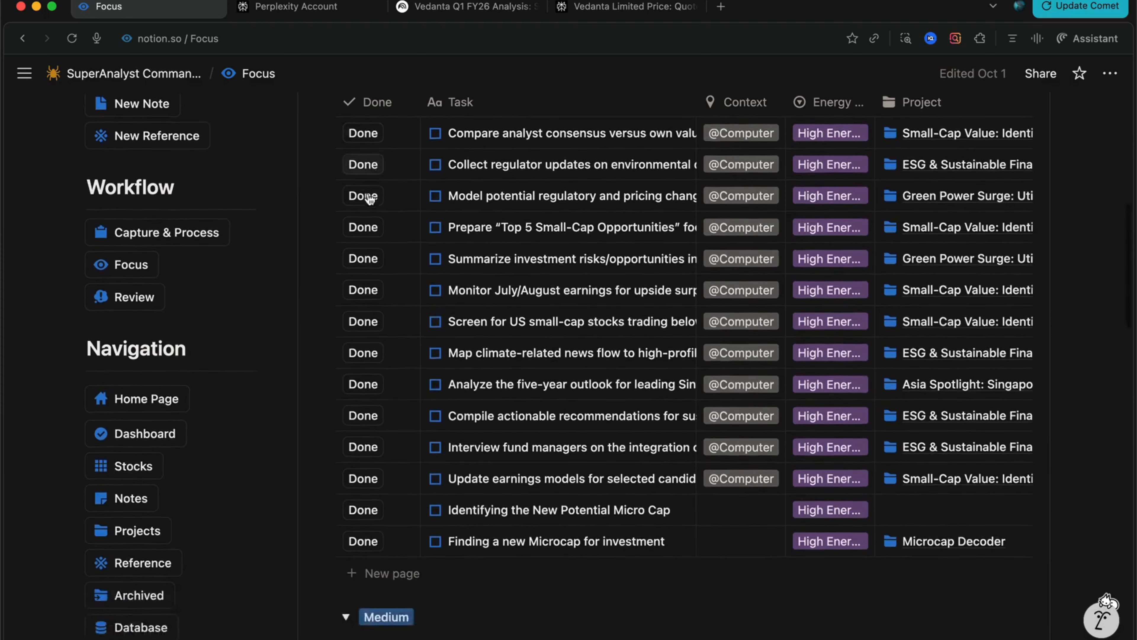
scroll(369, 195, down, 5)
Collapse the High and Medium priority groups in the Overdue view of Take Action Now.
scroll(368, 194, up, 20)
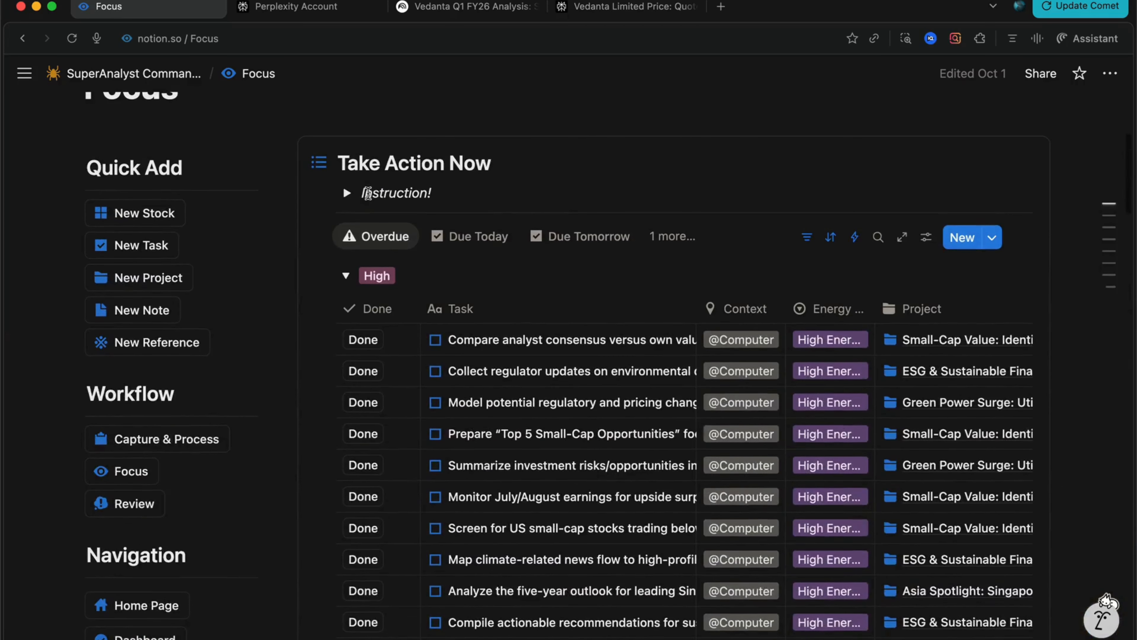
click(346, 275)
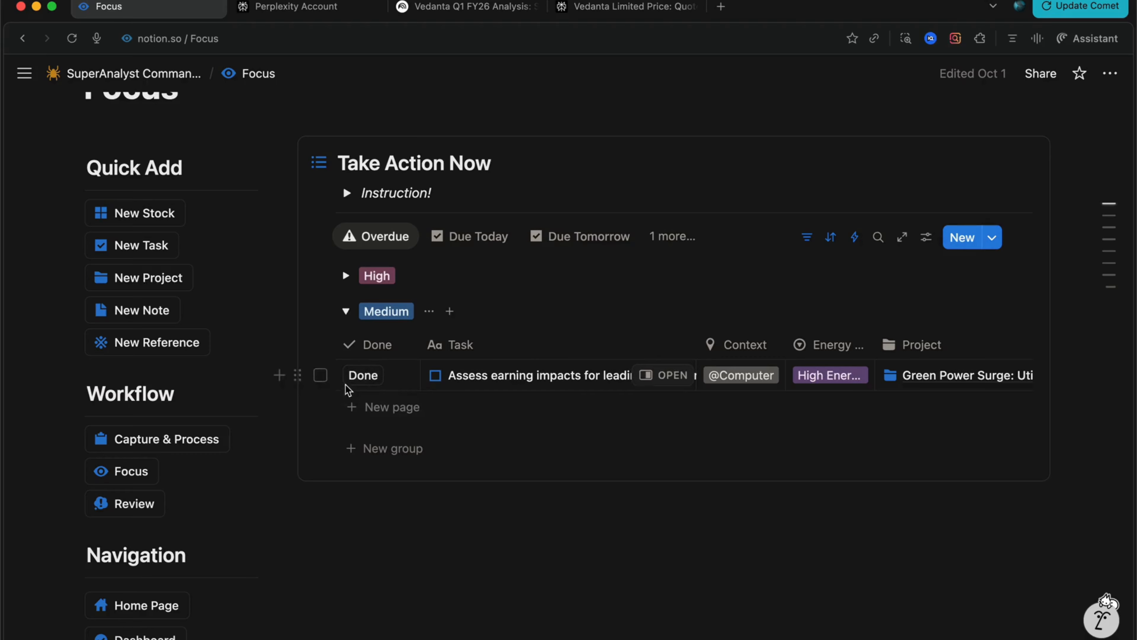
click(349, 313)
click(349, 313)
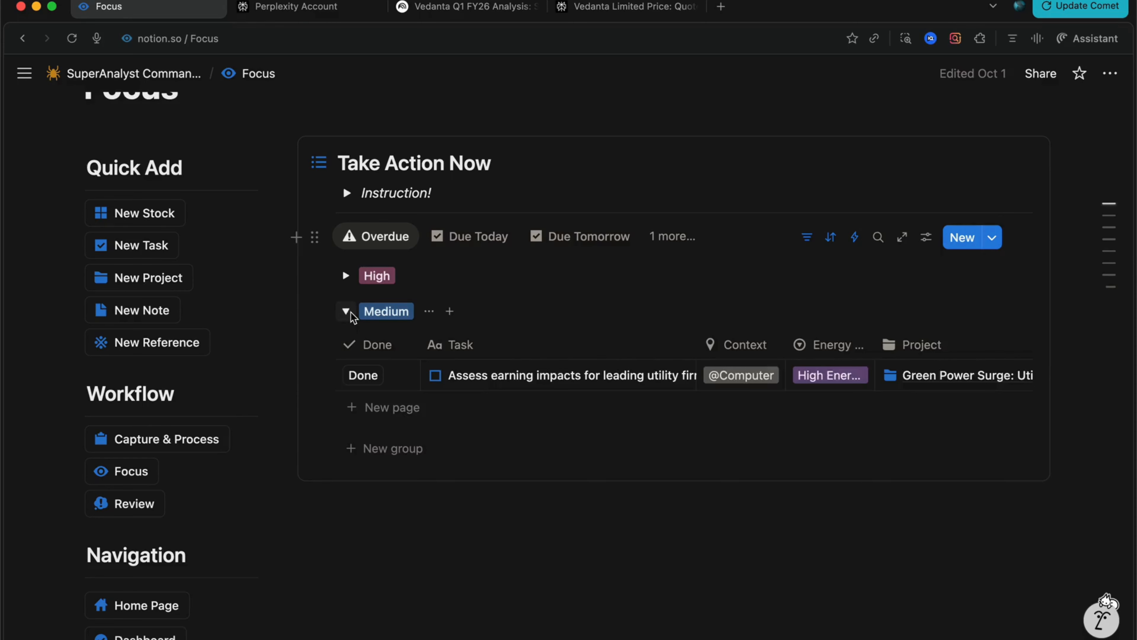
click(349, 314)
Look through the Follow Up Notes category board, and pin and unpin the MD&A FY25 Niyogin Fintech Ltd note.
scroll(396, 325, down, 3)
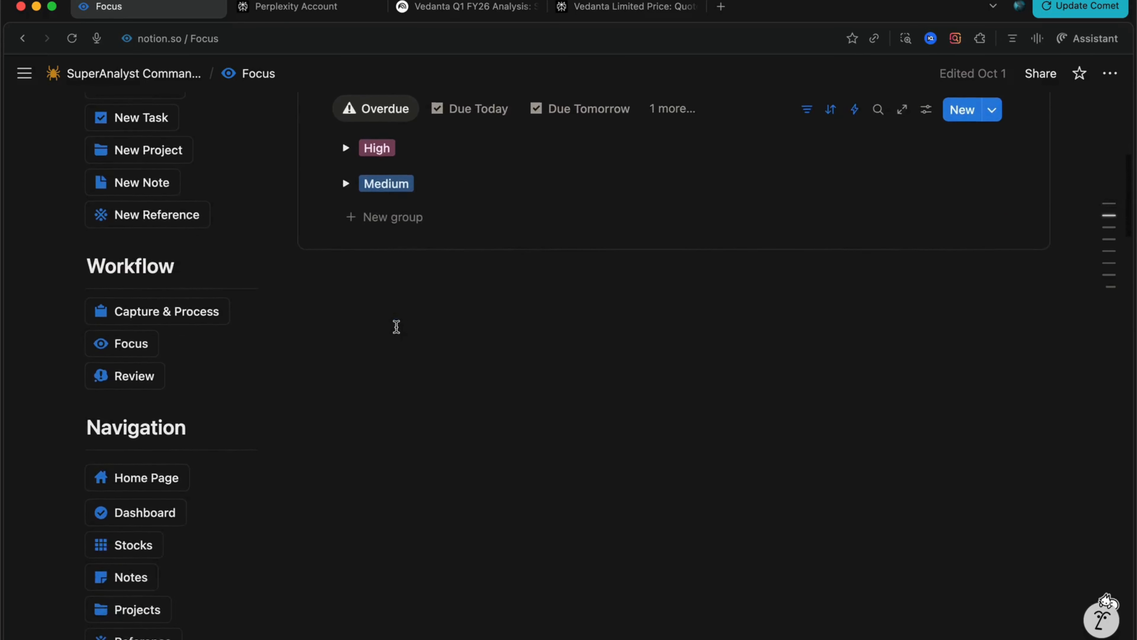
scroll(396, 326, down, 10)
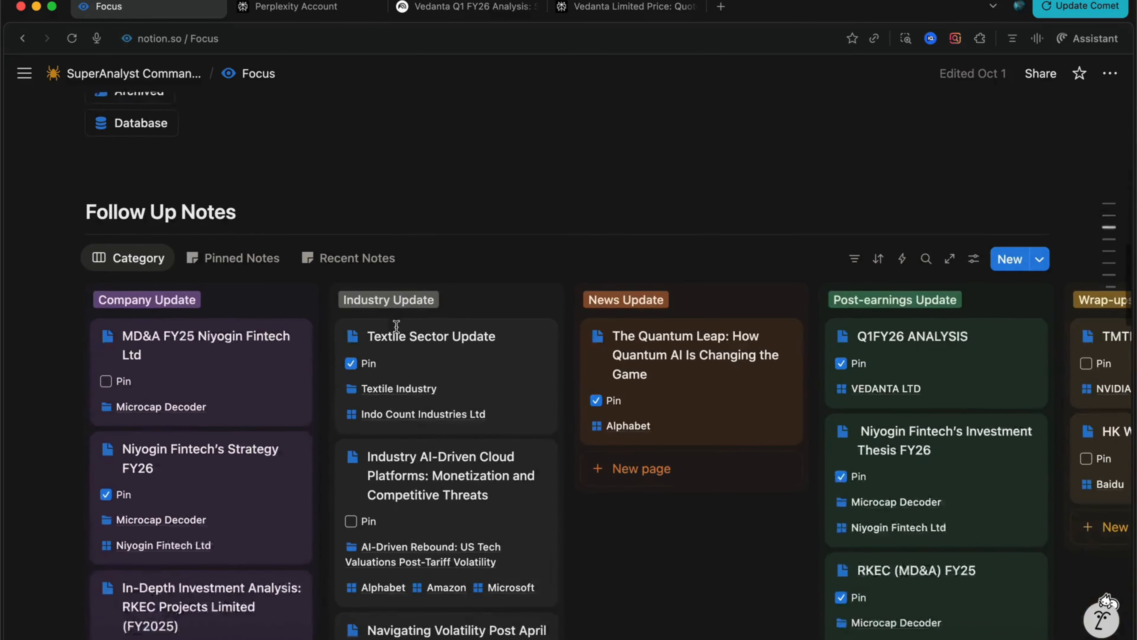
scroll(398, 332, down, 2)
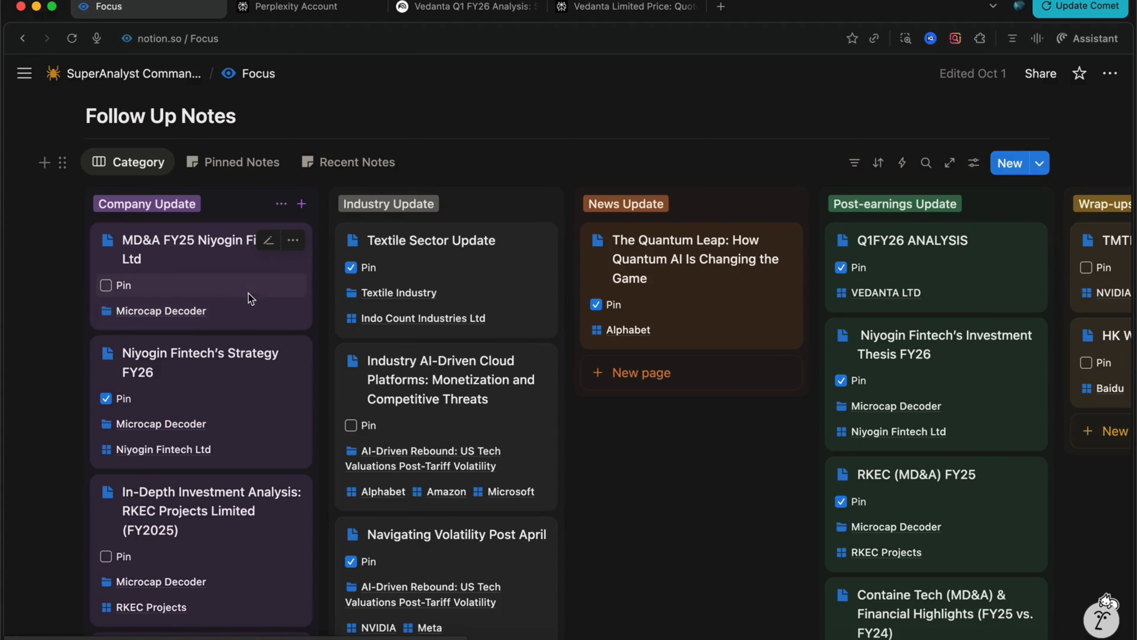
scroll(251, 291, down, 4)
scroll(249, 291, down, 3)
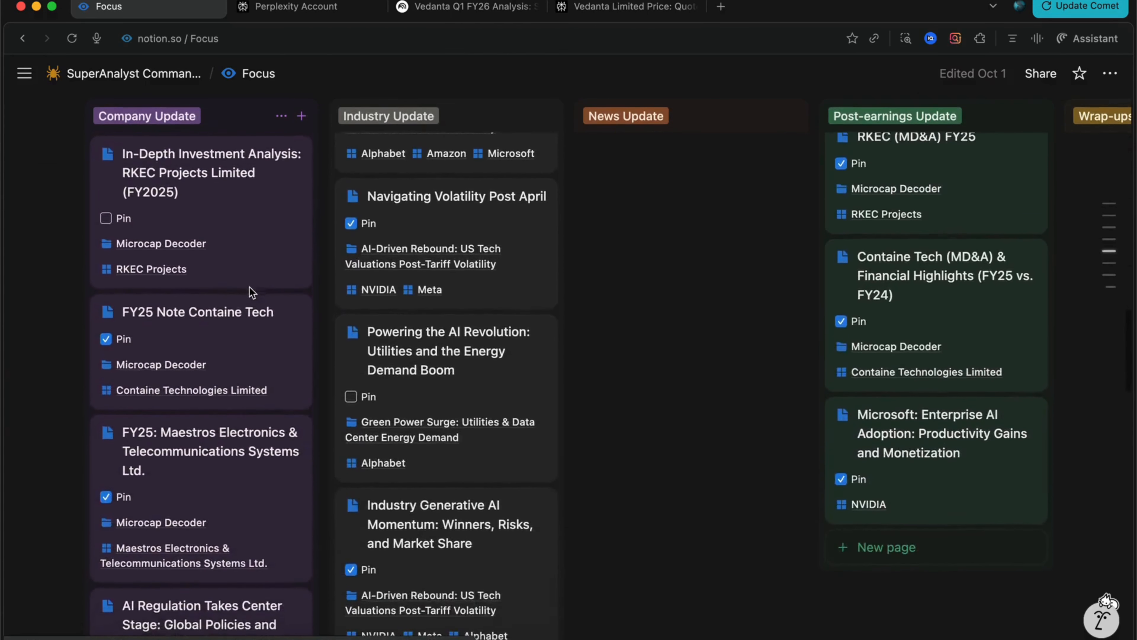
scroll(249, 289, up, 9)
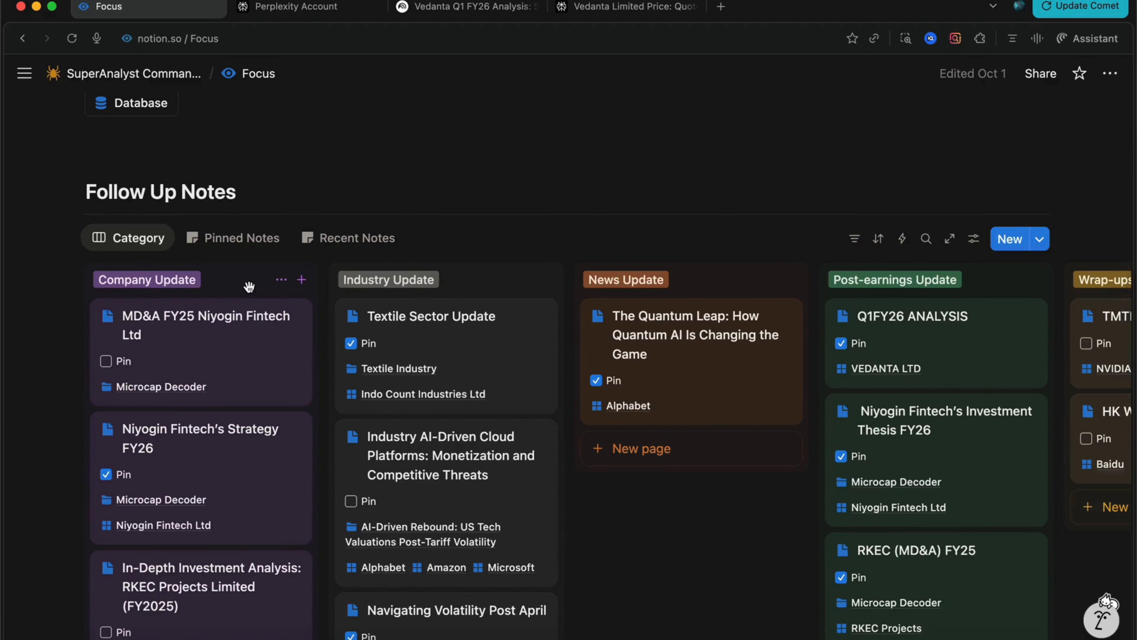
click(110, 363)
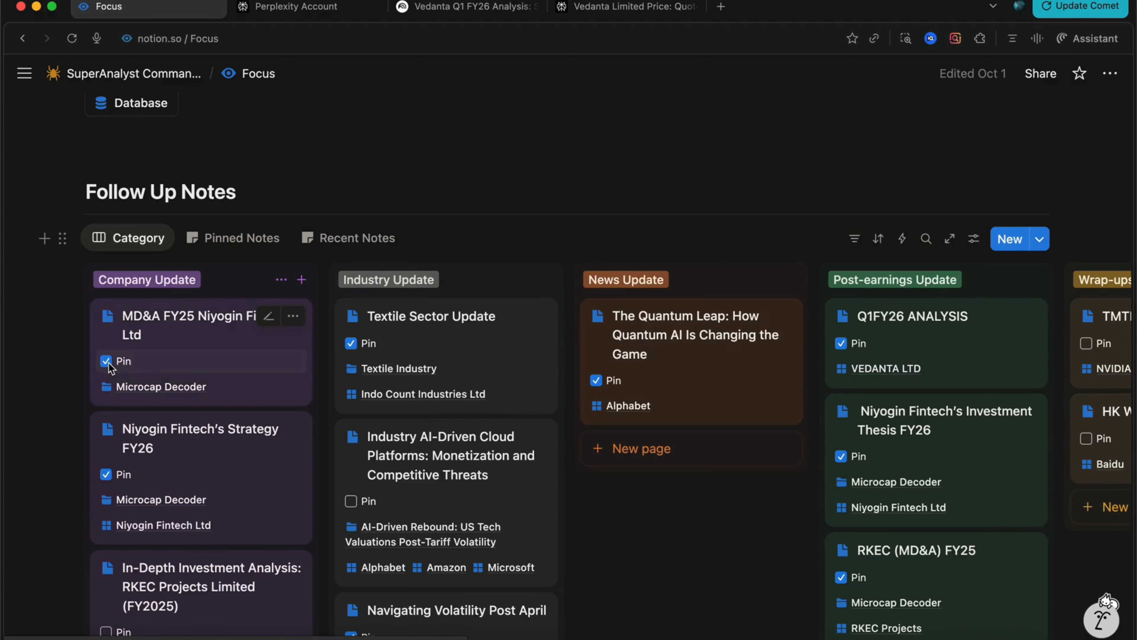
click(107, 362)
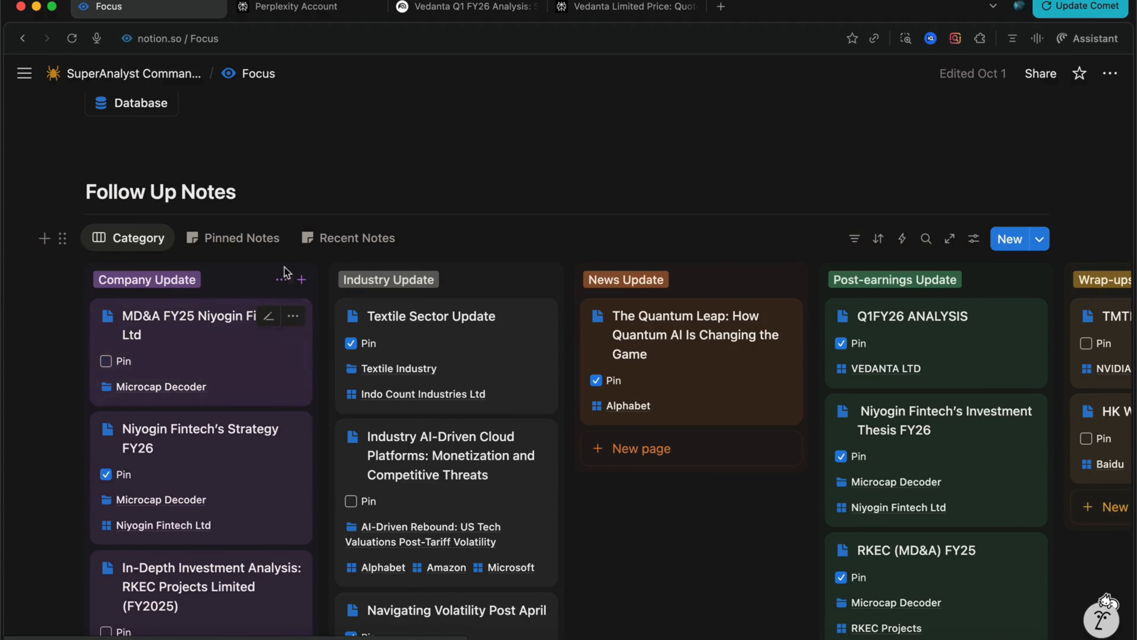
Switch Follow Up Notes to the Recent Notes view and review its categories, projects and edit dates.
click(337, 240)
scroll(374, 436, down, 4)
scroll(374, 436, down, 3)
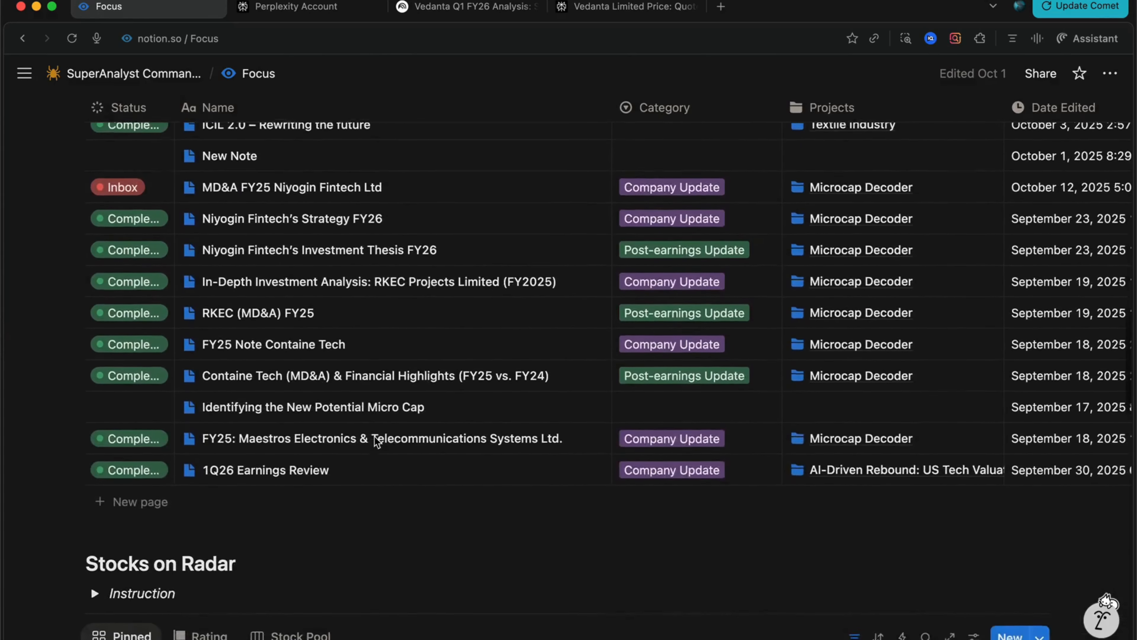
scroll(373, 436, up, 4)
scroll(374, 436, right, 5)
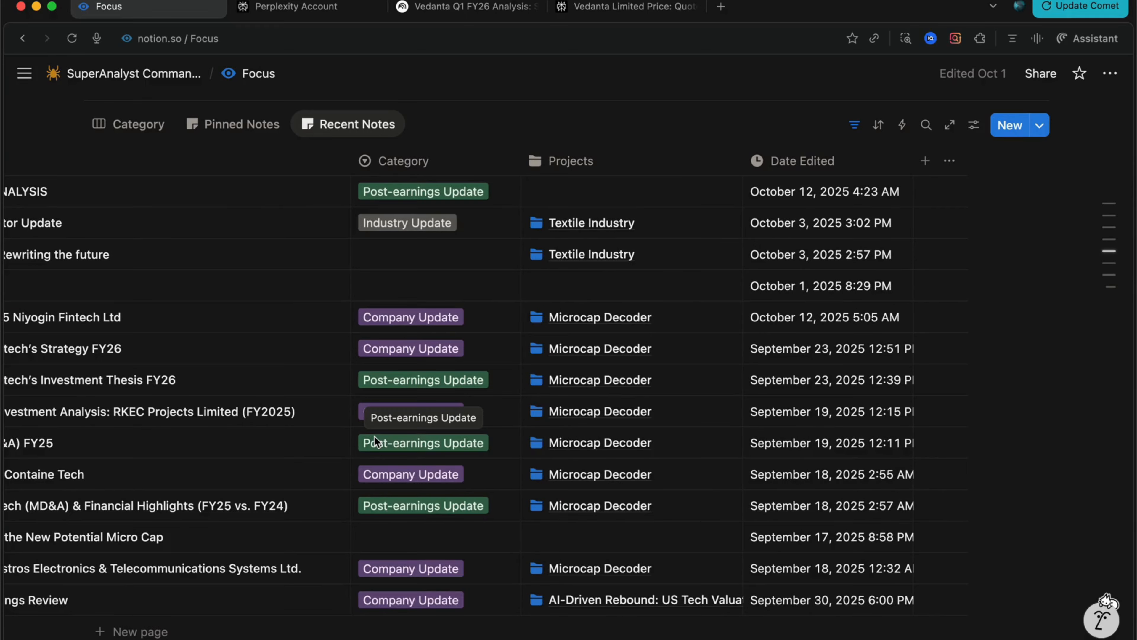
scroll(373, 436, left, 1)
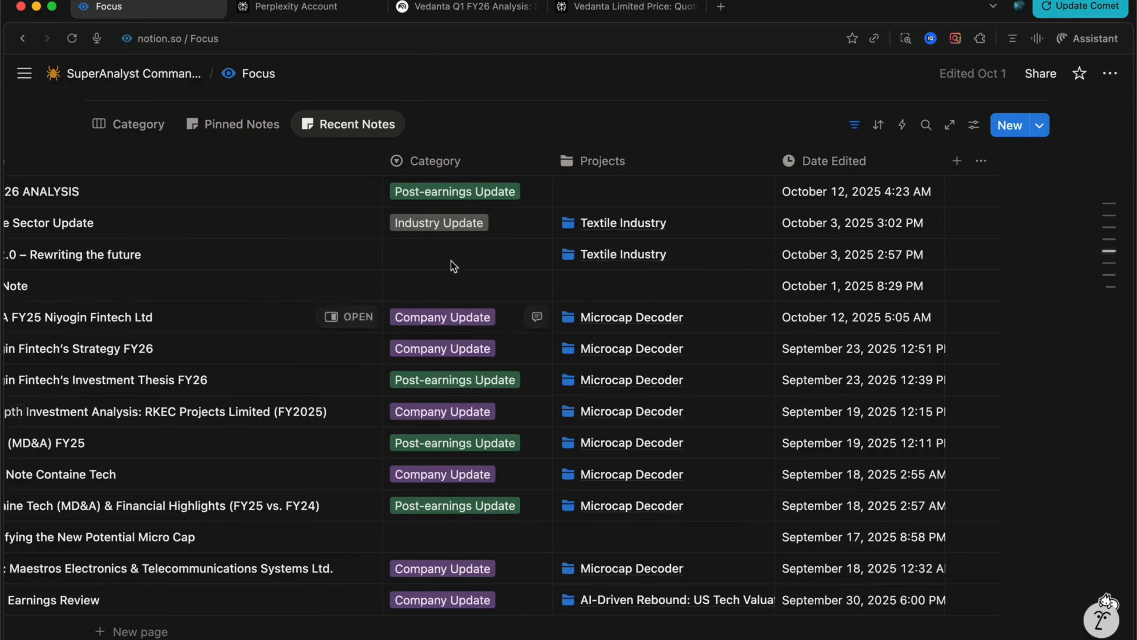
scroll(463, 410, left, 2)
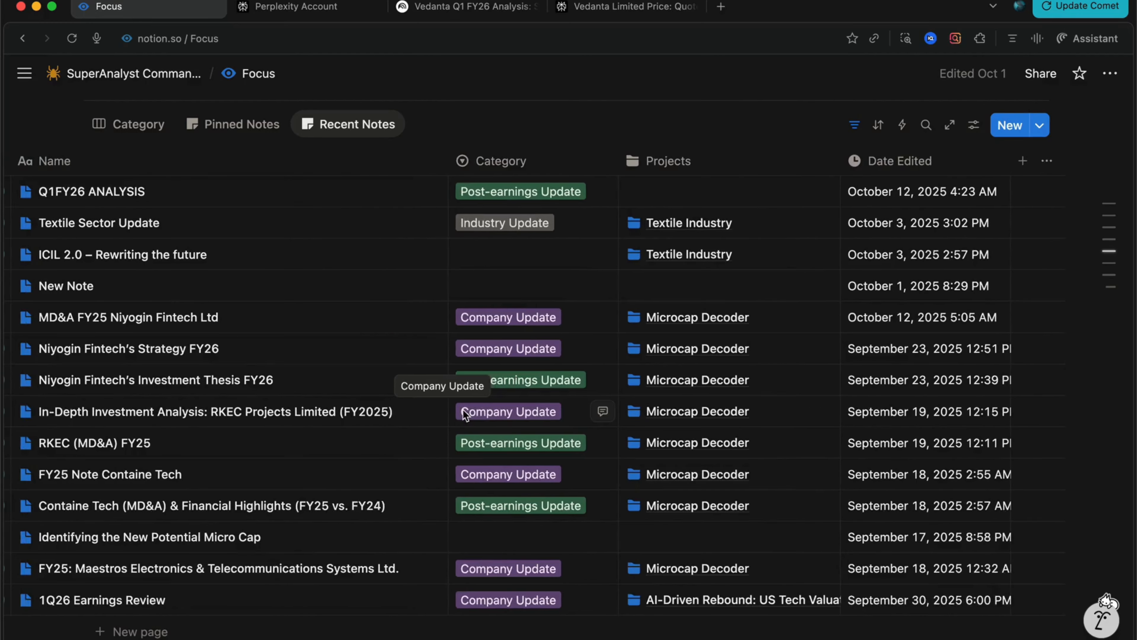
scroll(464, 412, left, 4)
Return to the SuperAnalyst Command Centre home page and open the Review page.
scroll(463, 410, up, 10)
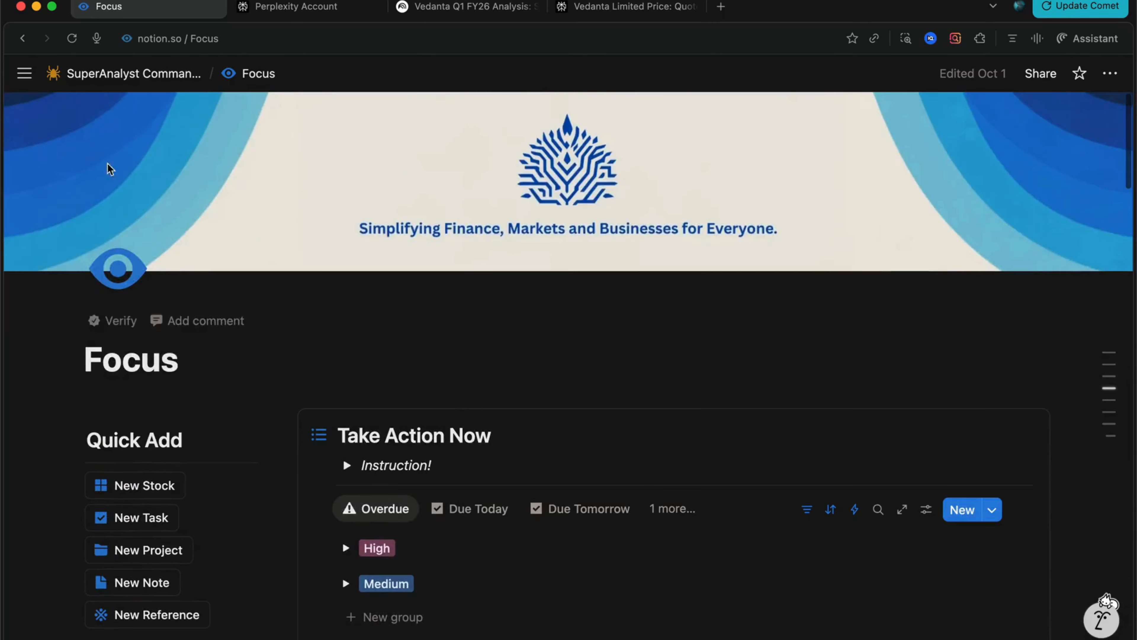
click(149, 75)
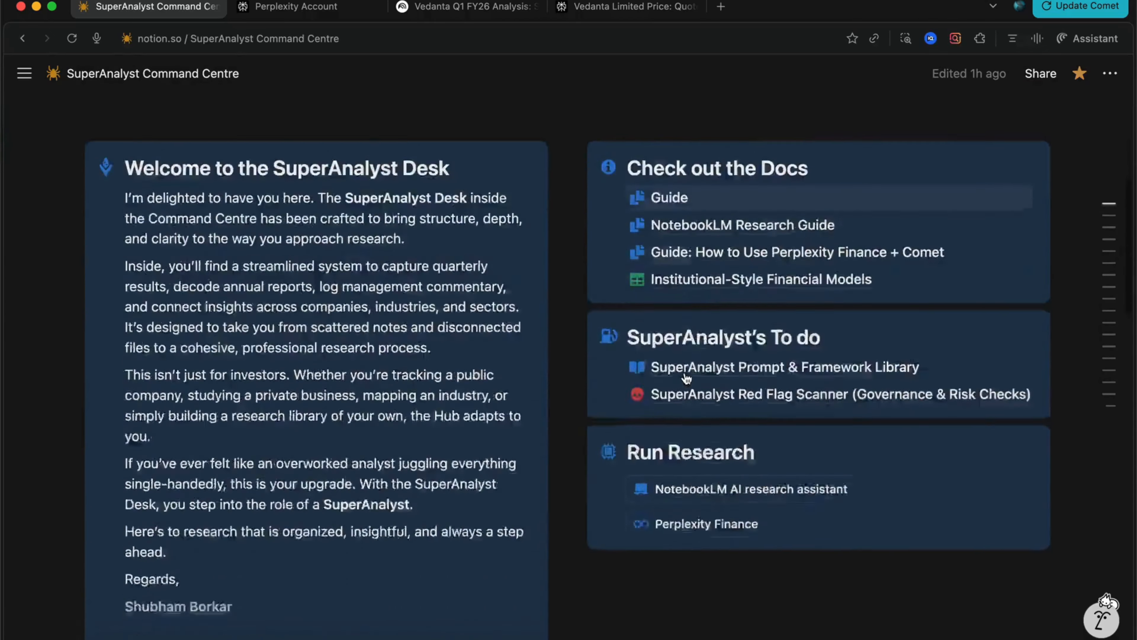
scroll(687, 376, down, 10)
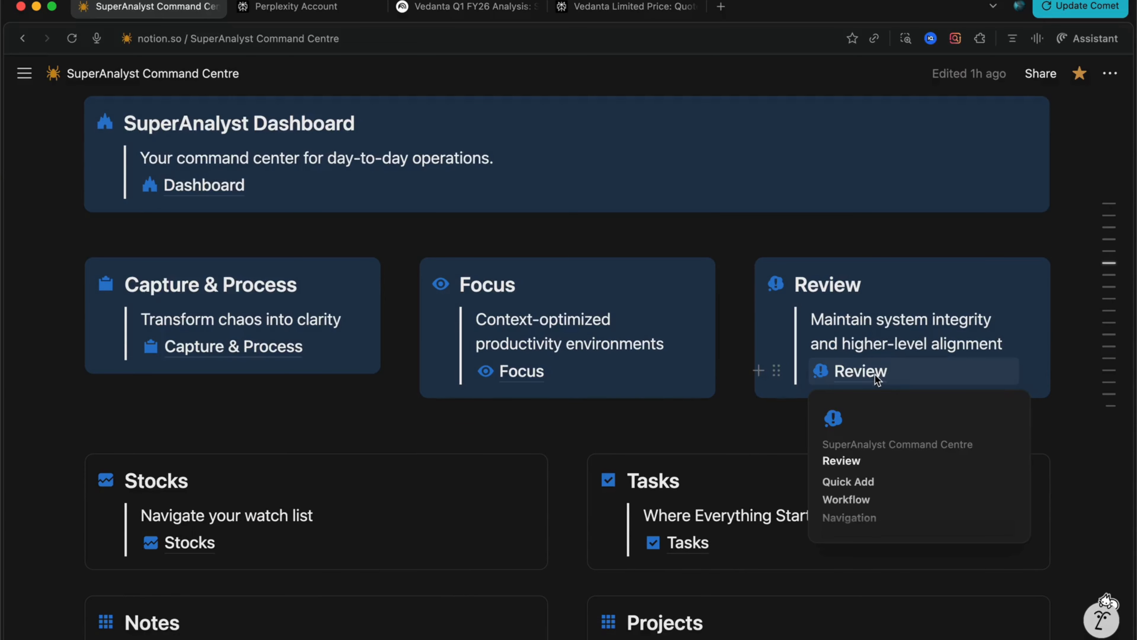
click(874, 374)
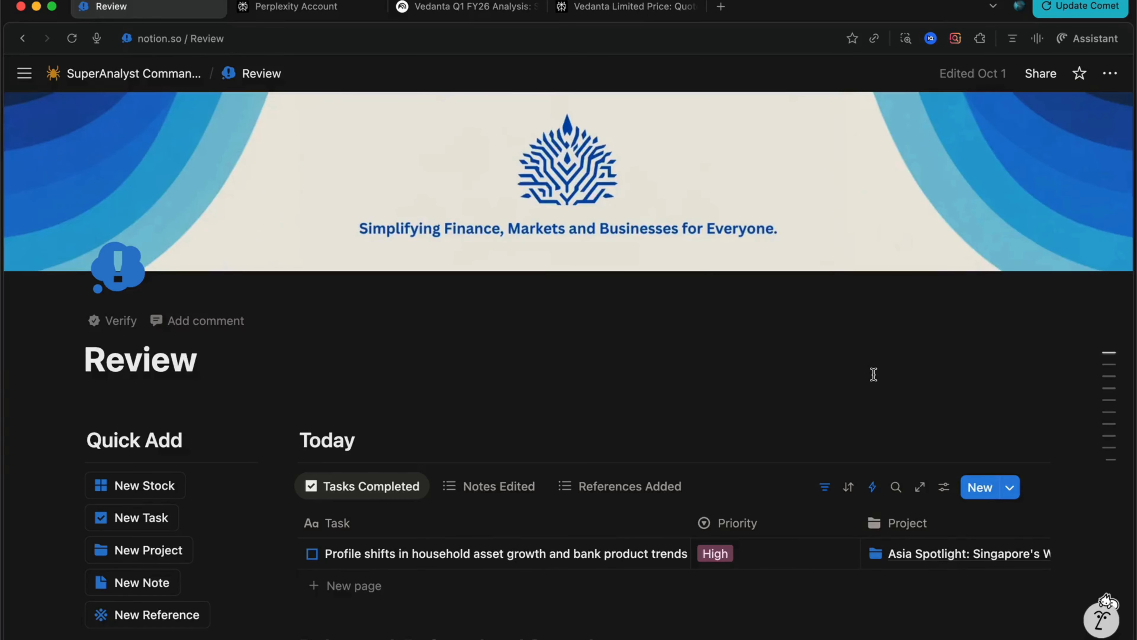
Examine the Review page's Today section and its Delegated, Deferred and Someday section.
scroll(874, 374, down, 5)
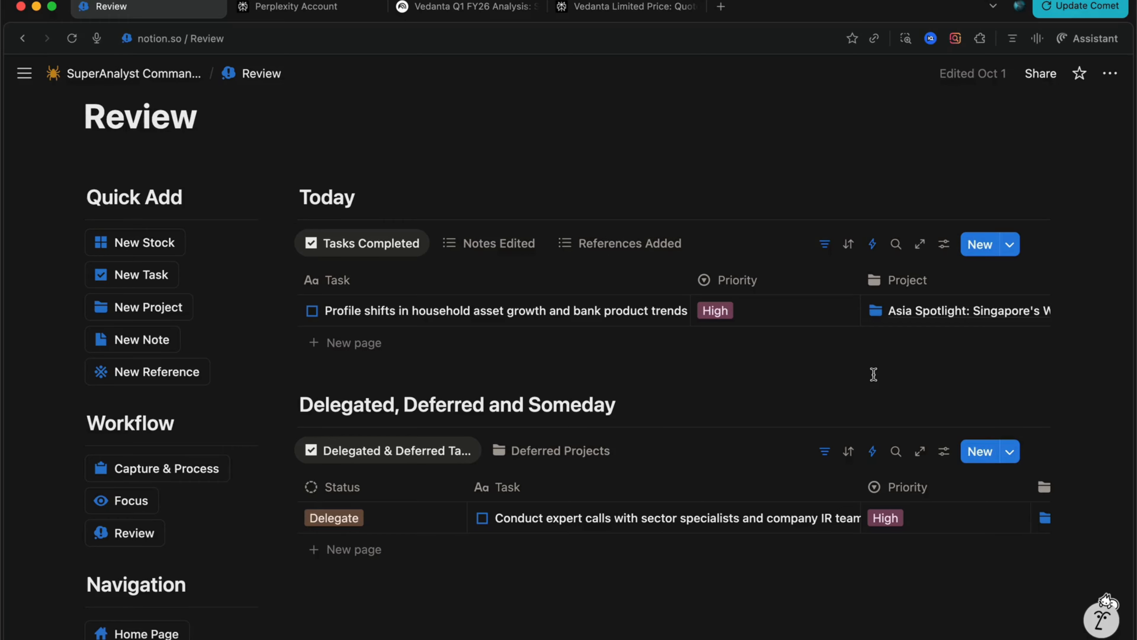
scroll(873, 374, down, 3)
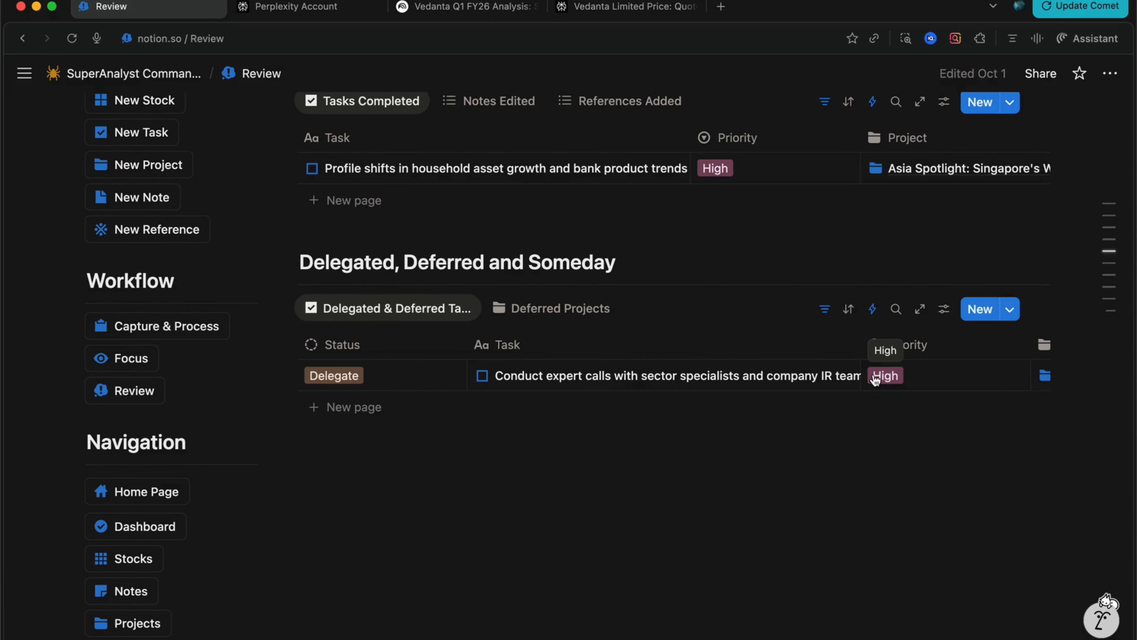
scroll(873, 377, up, 3)
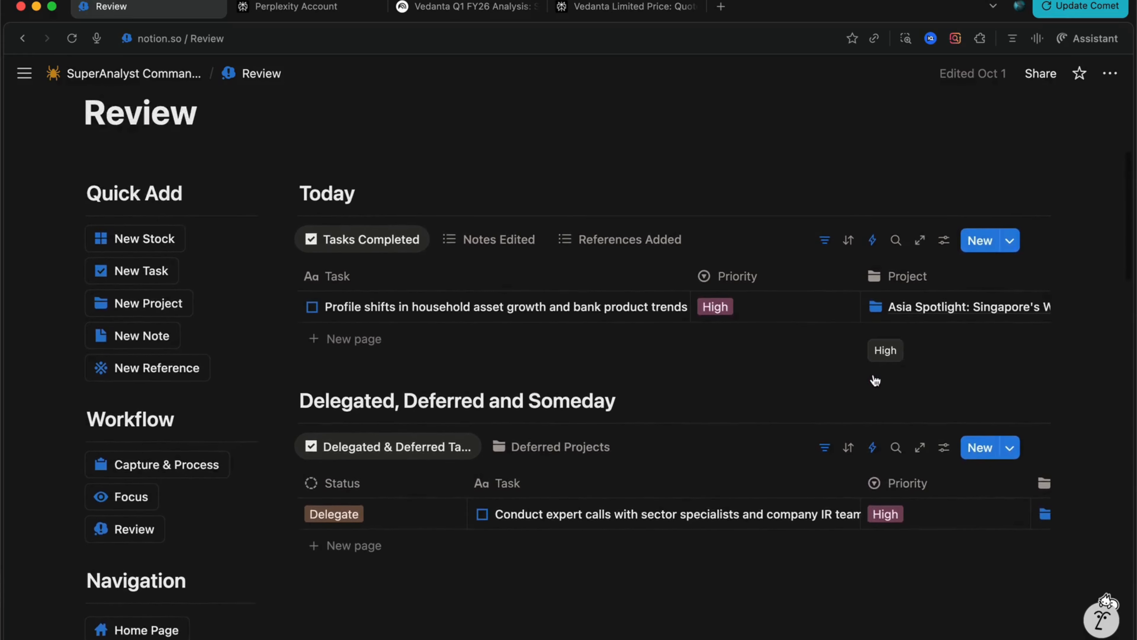
scroll(873, 375, down, 4)
scroll(874, 374, down, 3)
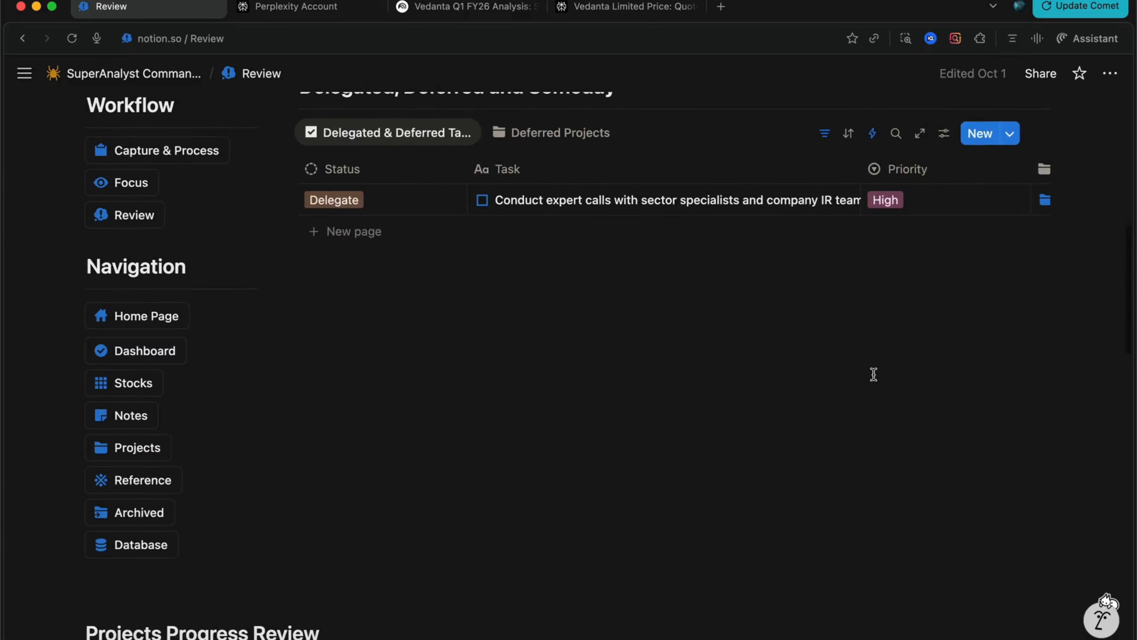
scroll(873, 374, up, 4)
scroll(876, 380, up, 2)
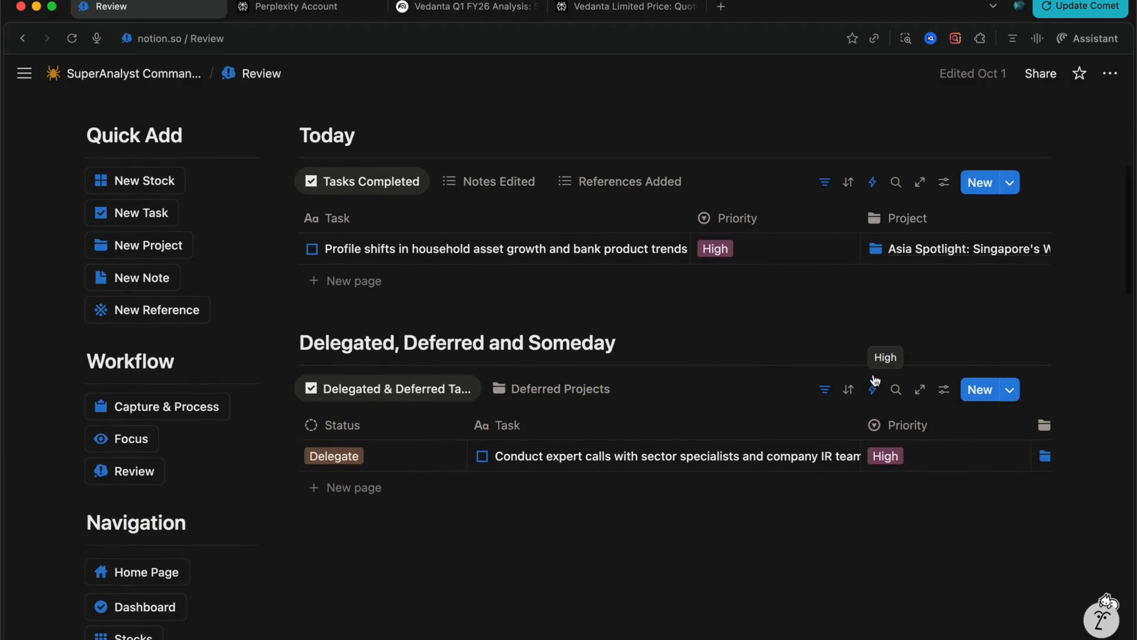
scroll(875, 380, up, 1)
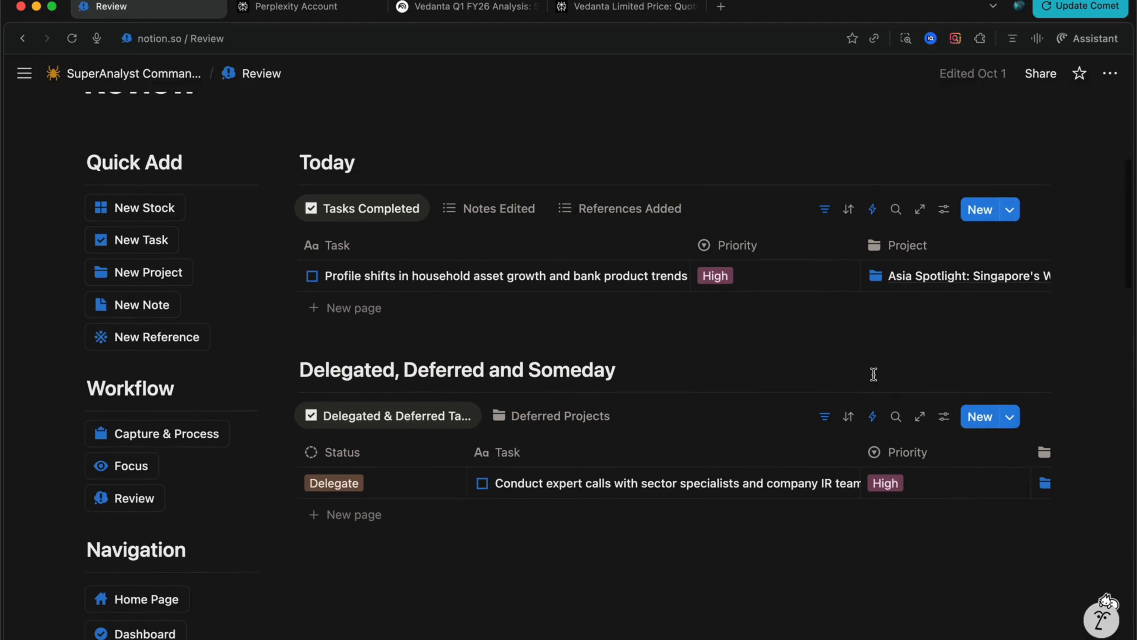
Add a task named "Review Vednta Notes and Finalise the buying decison" to Today's Tasks Completed list.
click(334, 309)
key(BackSpace)
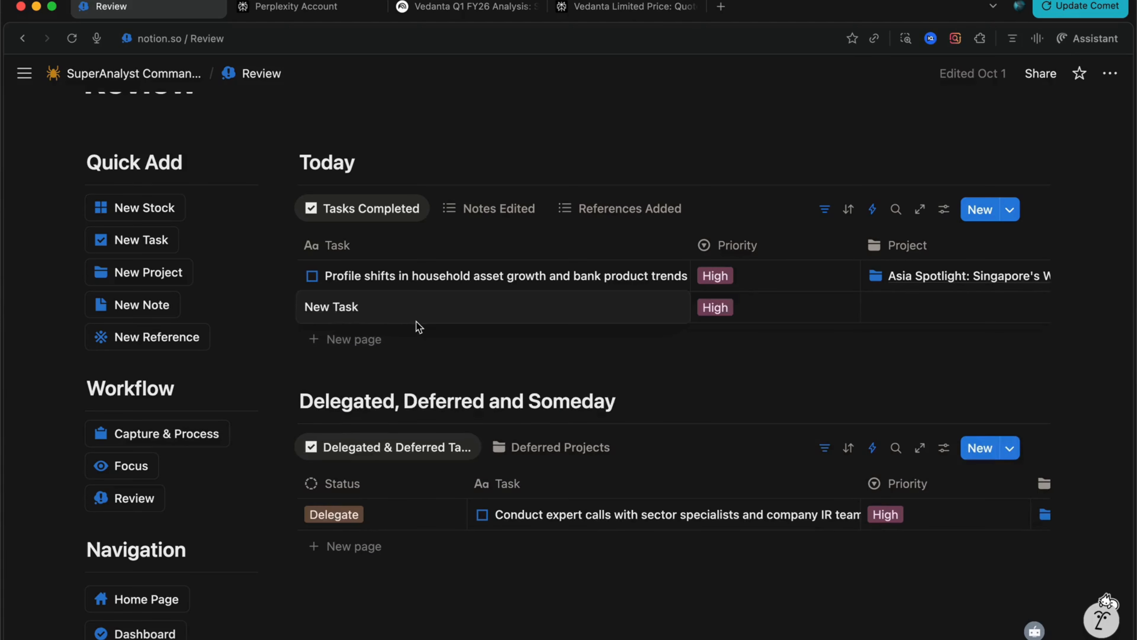
key(BackSpace)
key(BackSpace)
key(BackSpace)
key(BackSpace)
key(BackSpace)
key(BackSpace)
key(BackSpace)
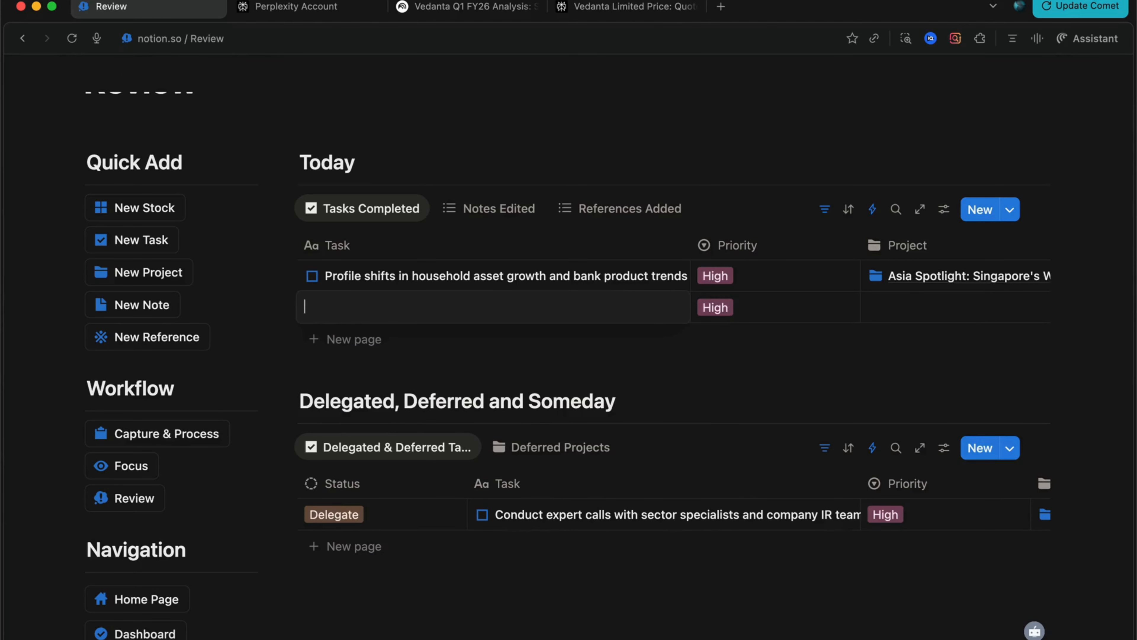
text(Review Vednta Notes and )
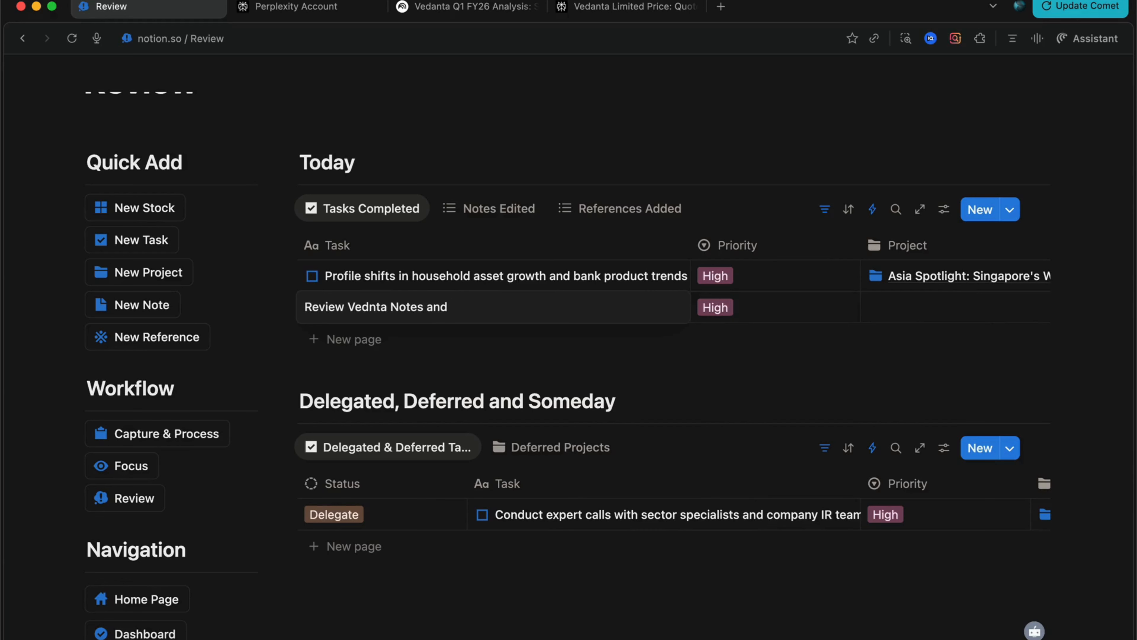
text(Finalise the buyin)
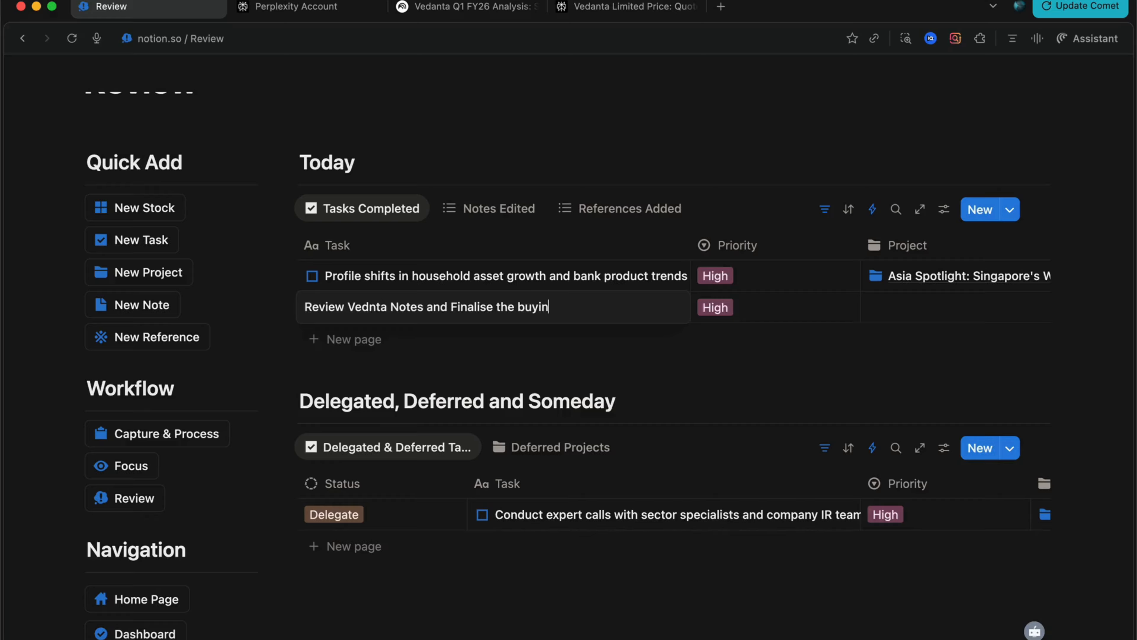
text(g decison)
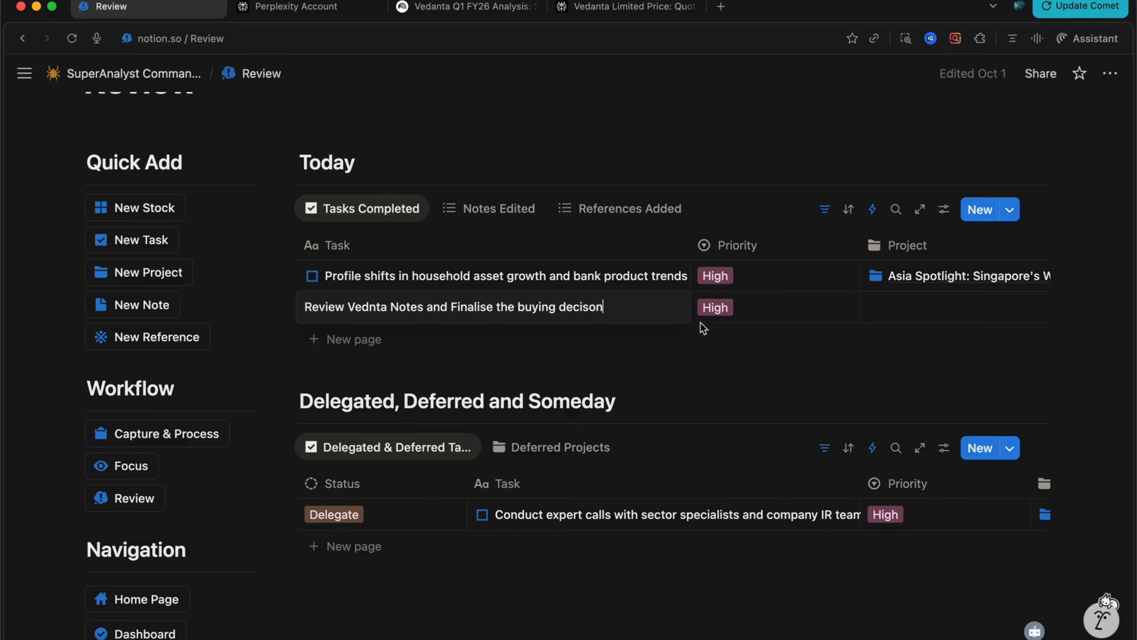
Link the Vedanta review task to the Mining Industry research project, keeping its High priority, and view that project's page.
key(Escape)
click(724, 309)
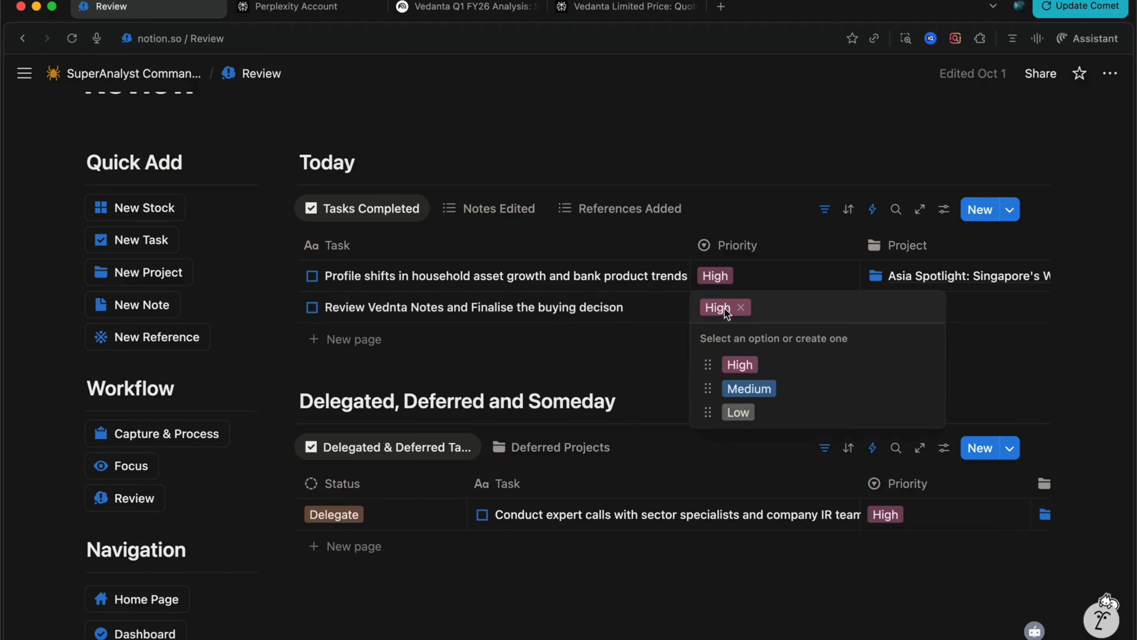
key(Escape)
click(937, 321)
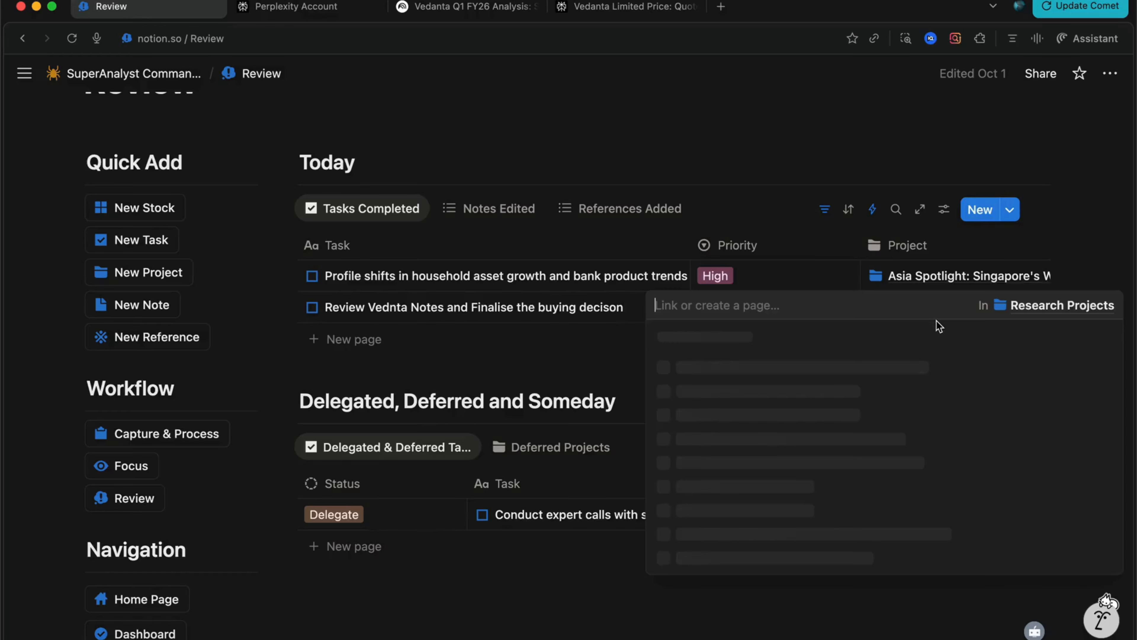
click(741, 372)
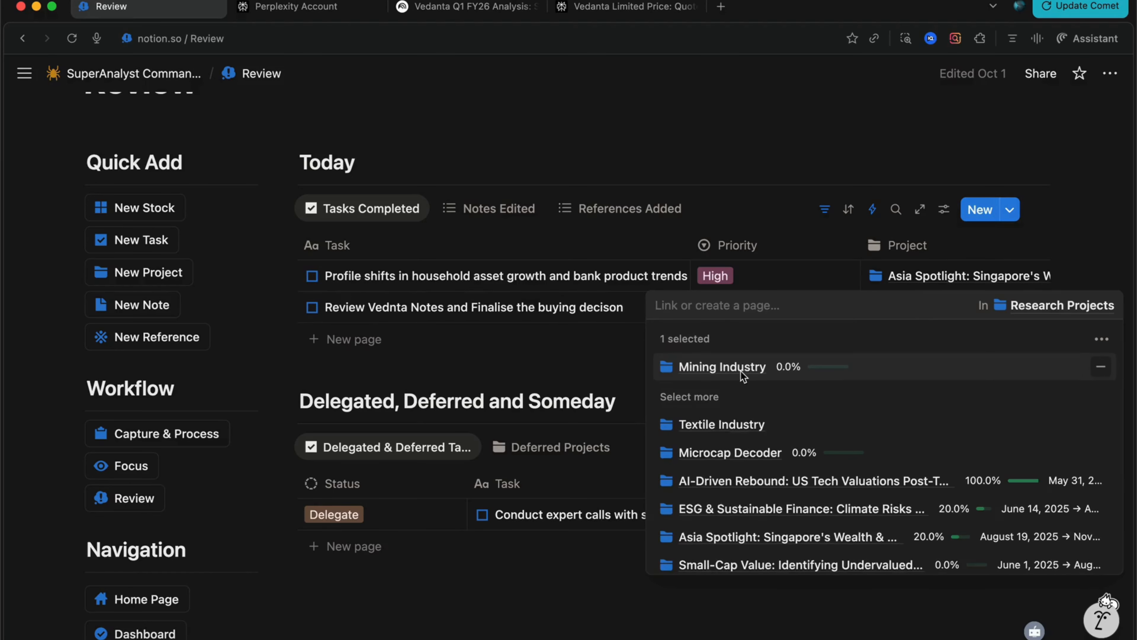
click(739, 369)
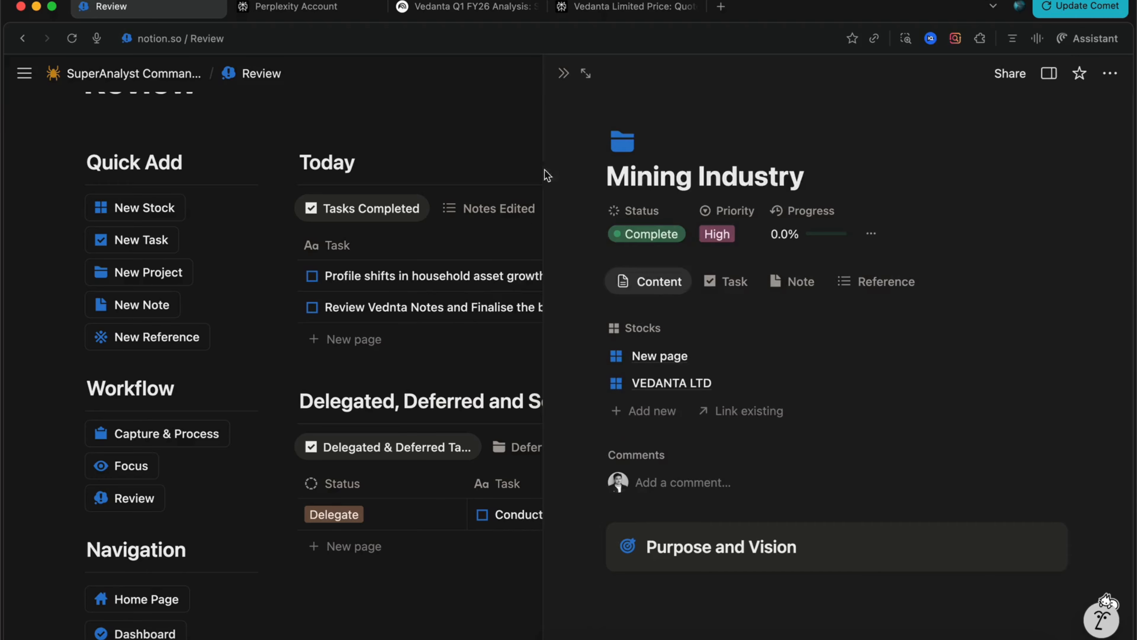
key(Escape)
scroll(637, 396, down, 2)
scroll(638, 390, up, 3)
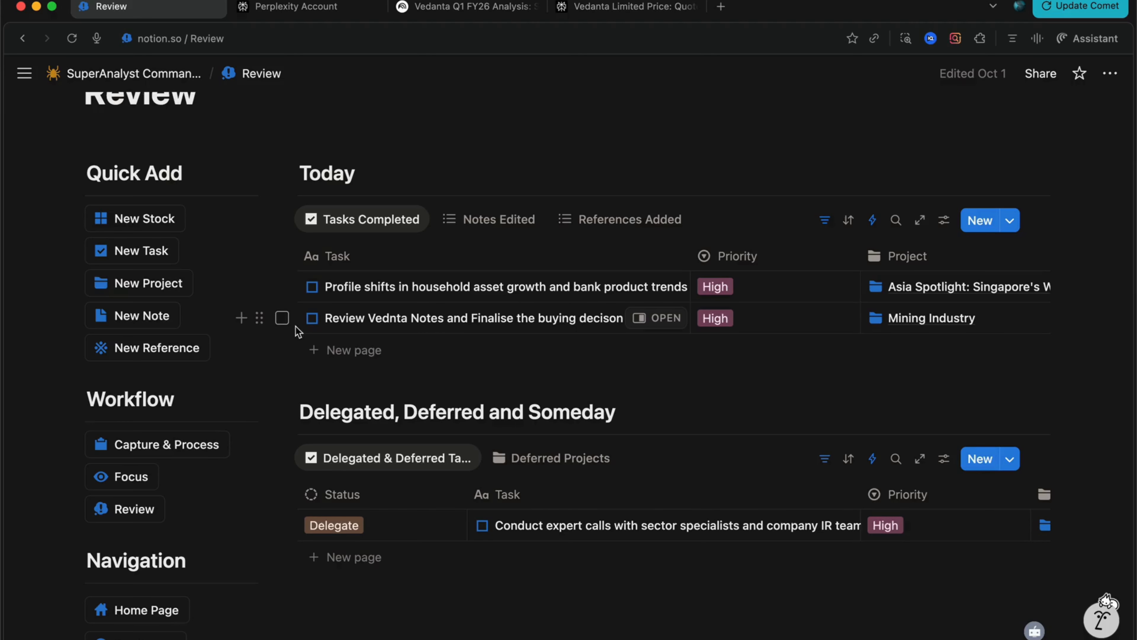
Copy the Vedanta review task's name into the Assistant's prompt, leave it unsent and close the Assistant.
click(365, 319)
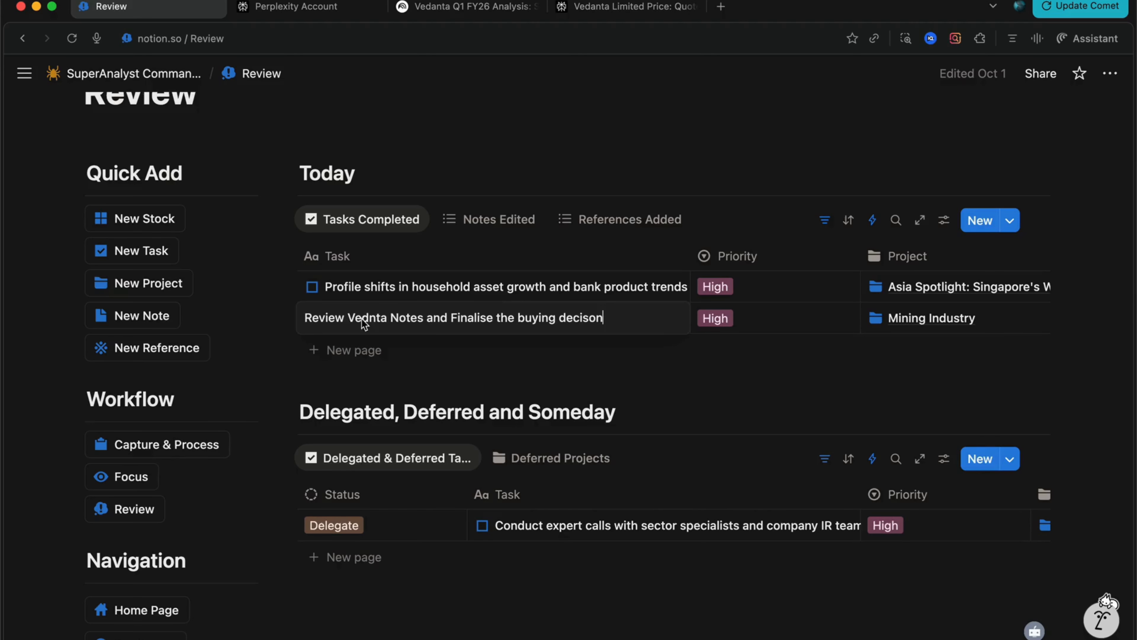
triple_click(346, 317)
key(super+c)
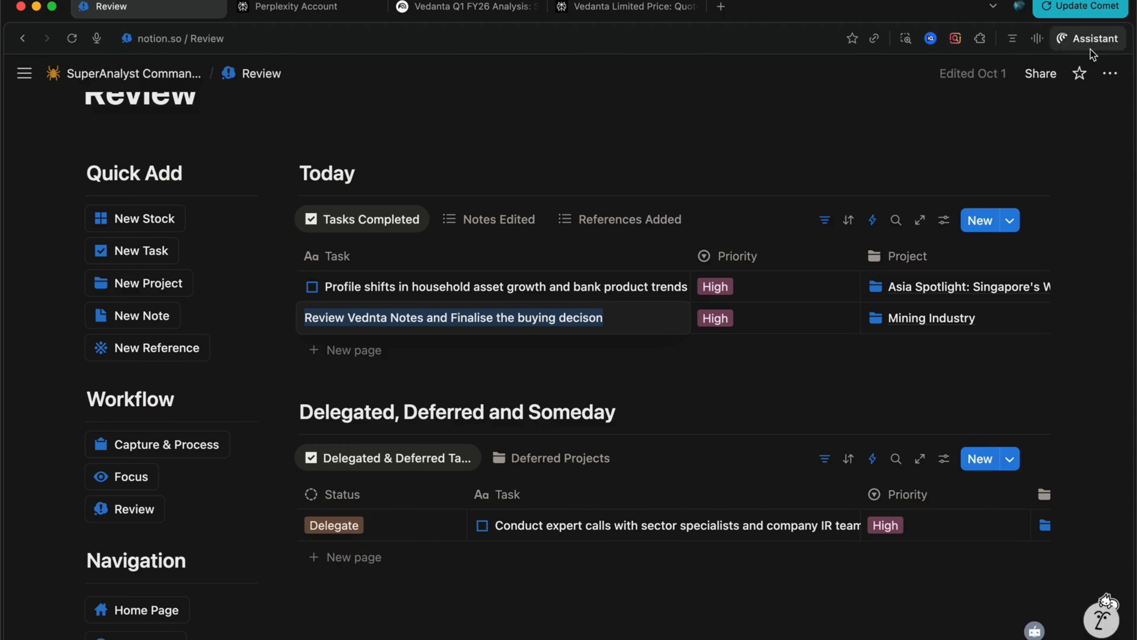
click(1092, 38)
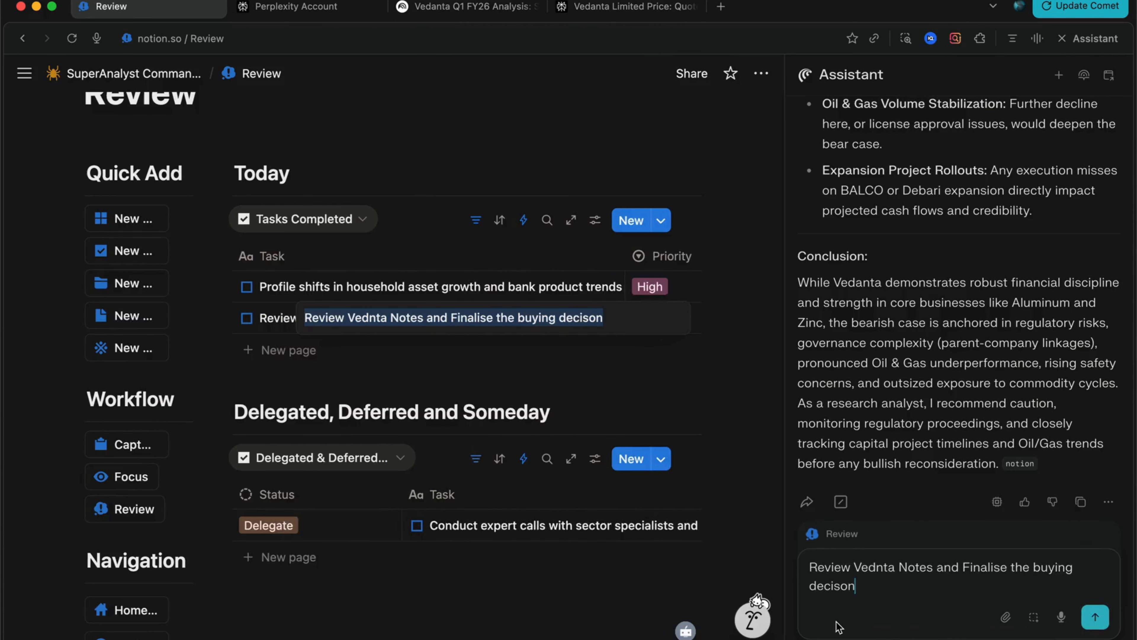
key(super+v)
click(1087, 39)
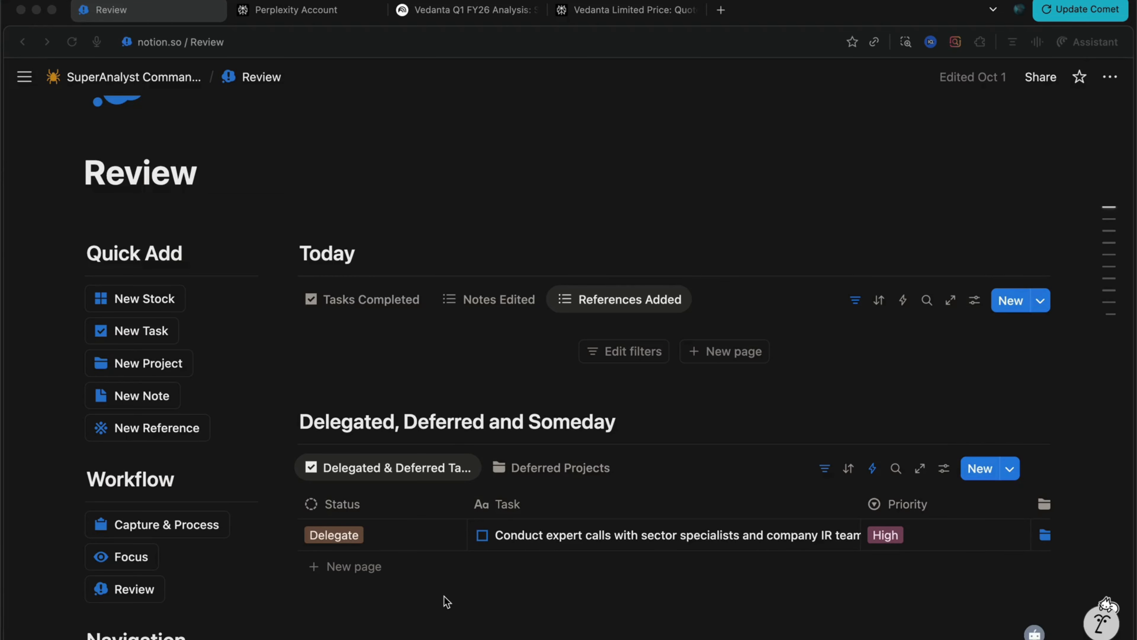
Look over the Review page's References Added view, its delegated and deferred tasks, and its navigation links.
scroll(446, 601, down, 3)
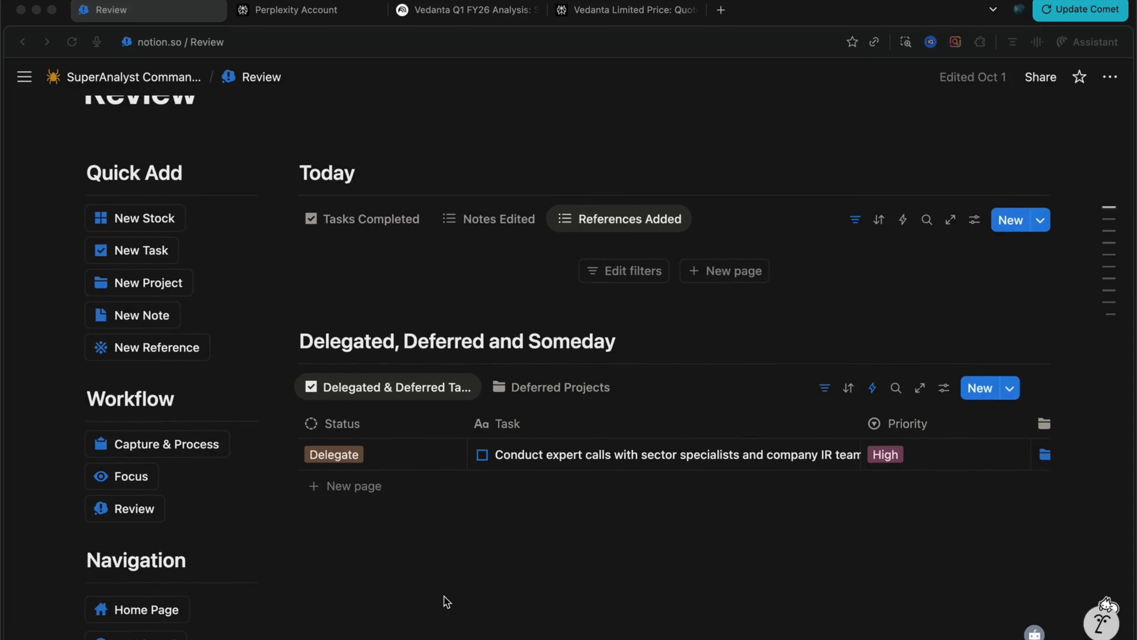
scroll(446, 600, down, 7)
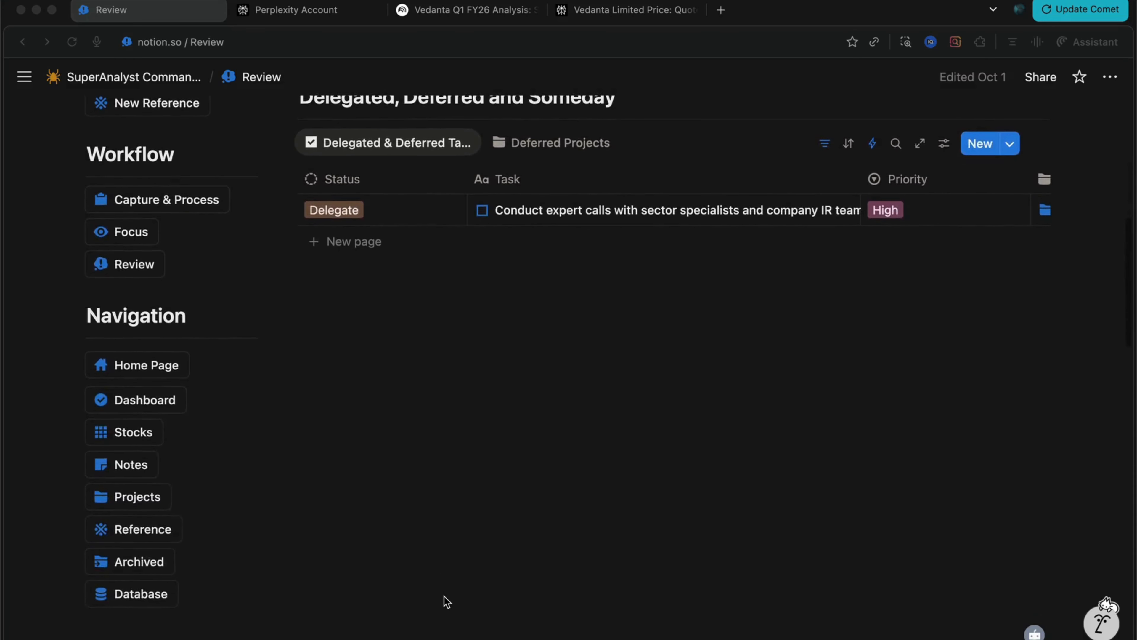
scroll(446, 600, up, 6)
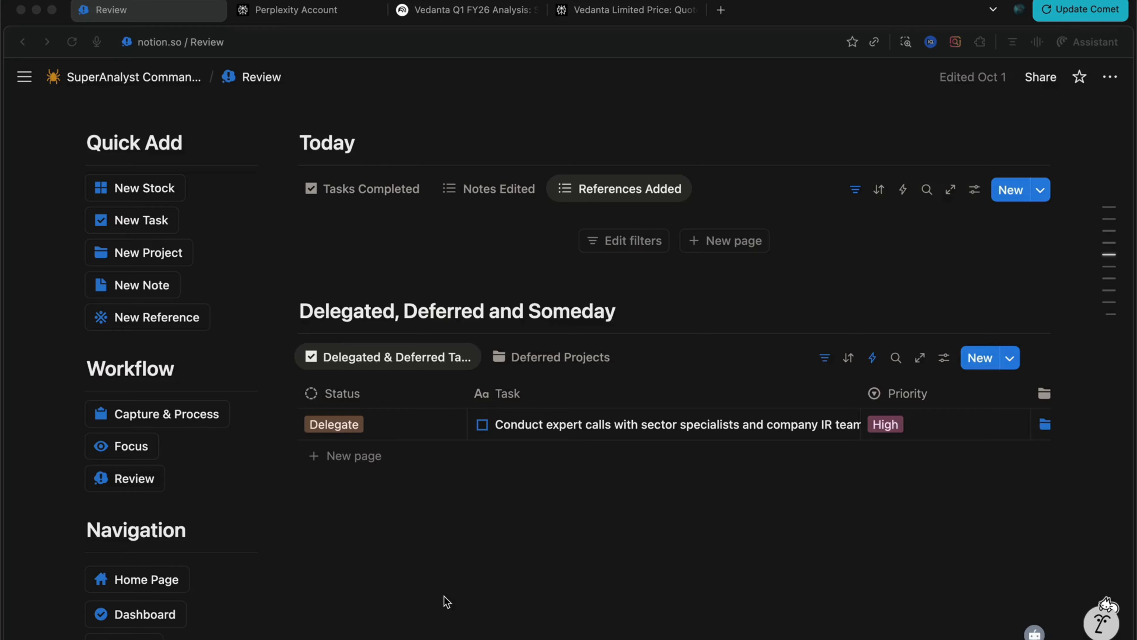
scroll(421, 342, up, 2)
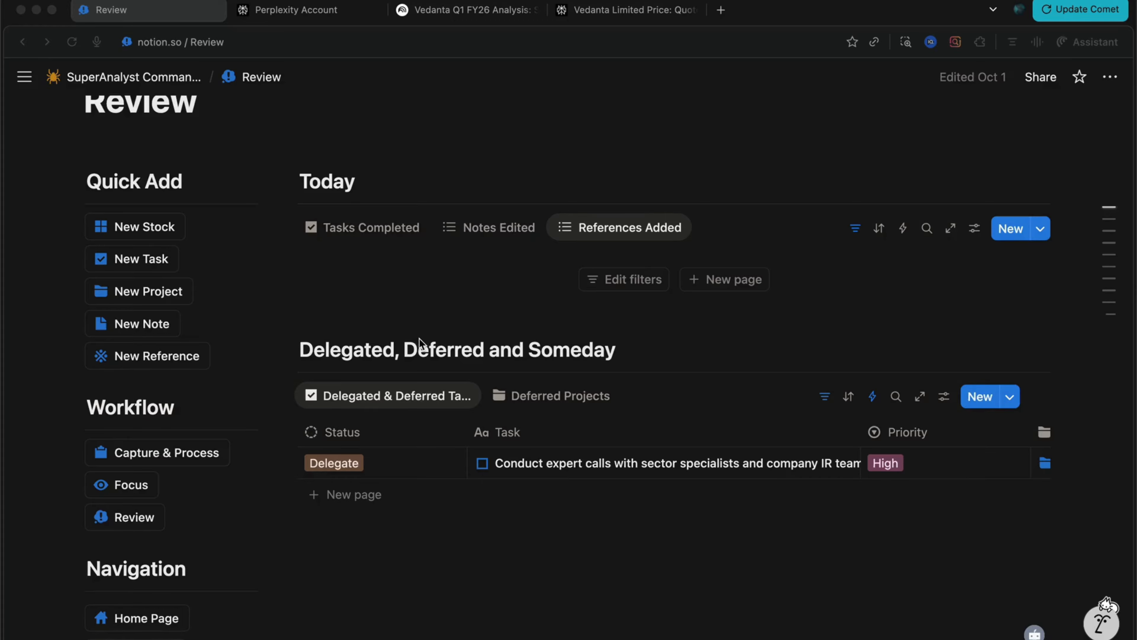
scroll(420, 338, down, 4)
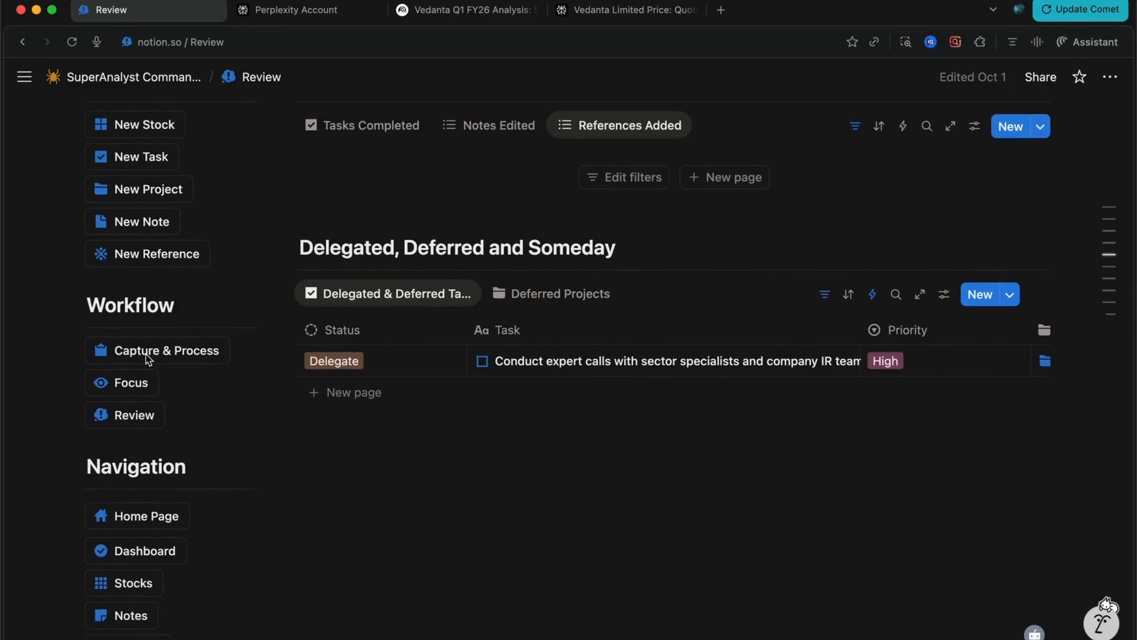
Open the Capture & Process page and examine the new tasks listed under Items Created Today.
click(146, 353)
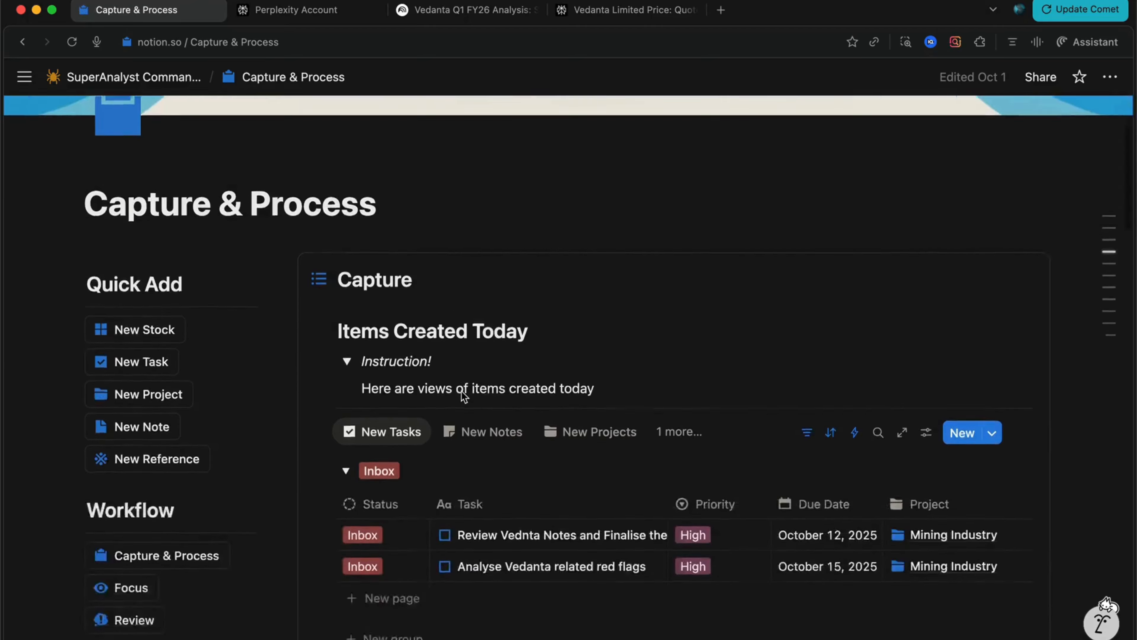
scroll(463, 397, down, 10)
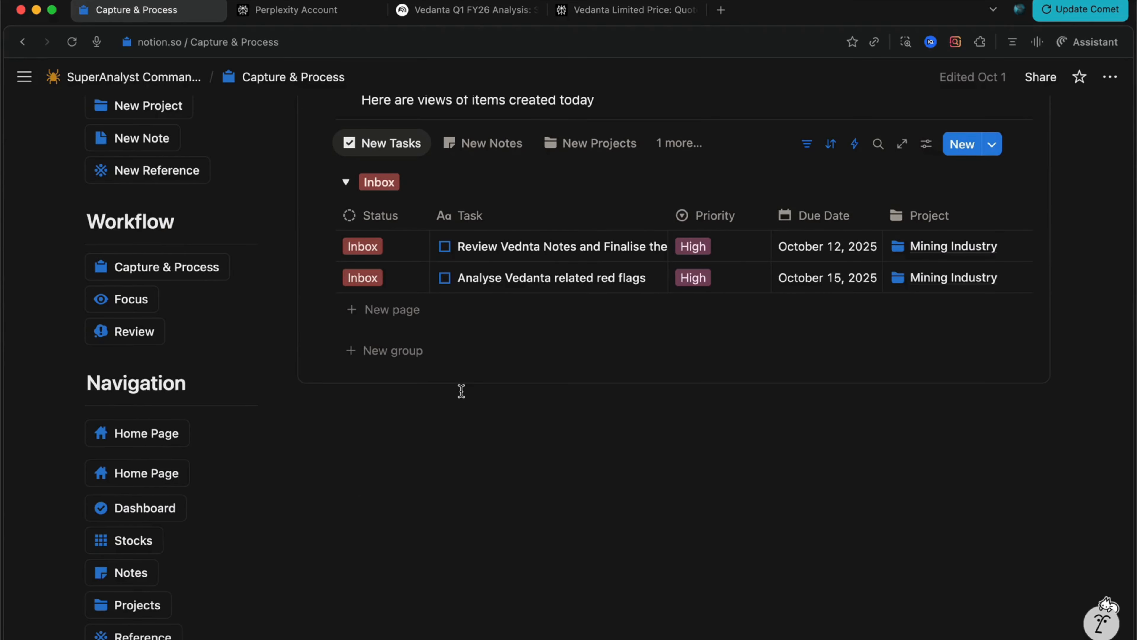
scroll(462, 391, down, 5)
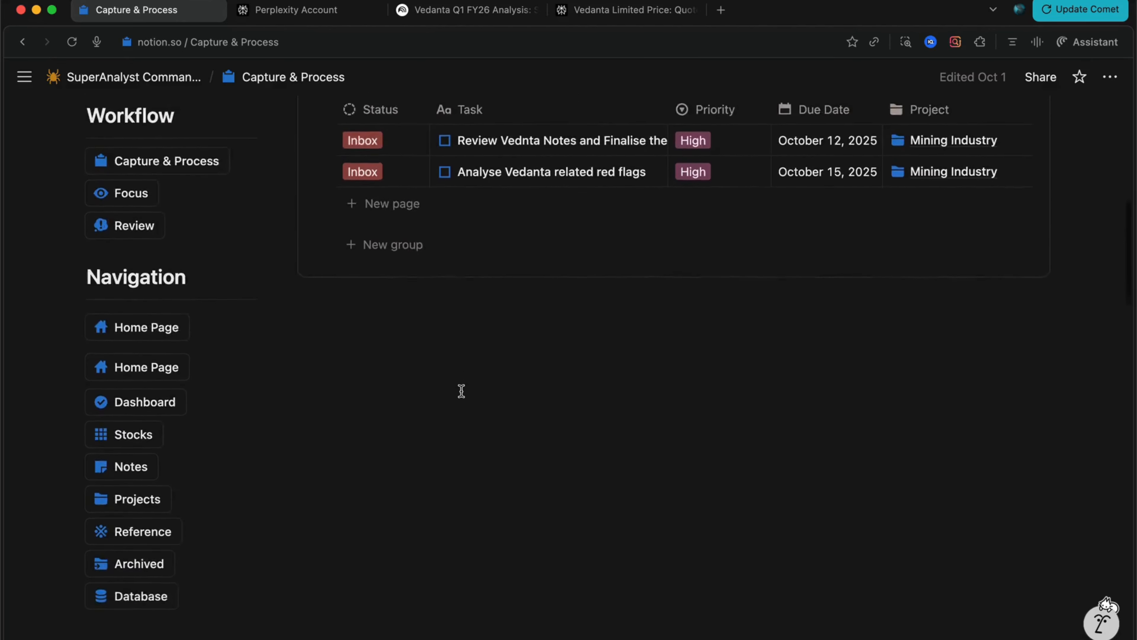
Look through the Dashboard and Database pages, and return to the SuperAnalyst Command Centre home page.
click(143, 380)
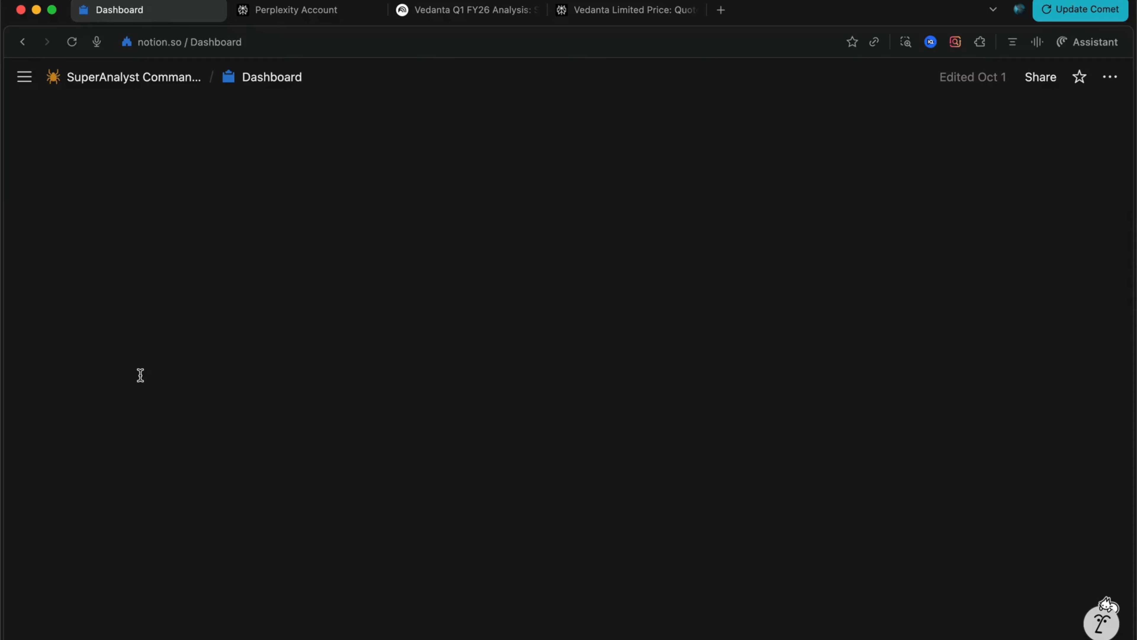
scroll(140, 376, down, 20)
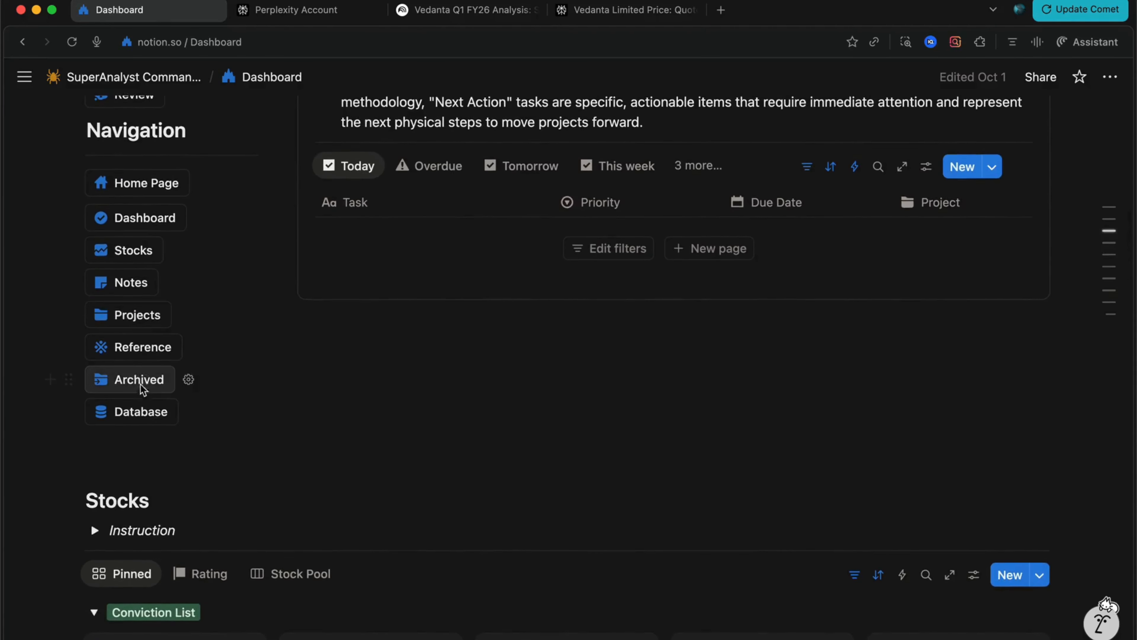
click(137, 414)
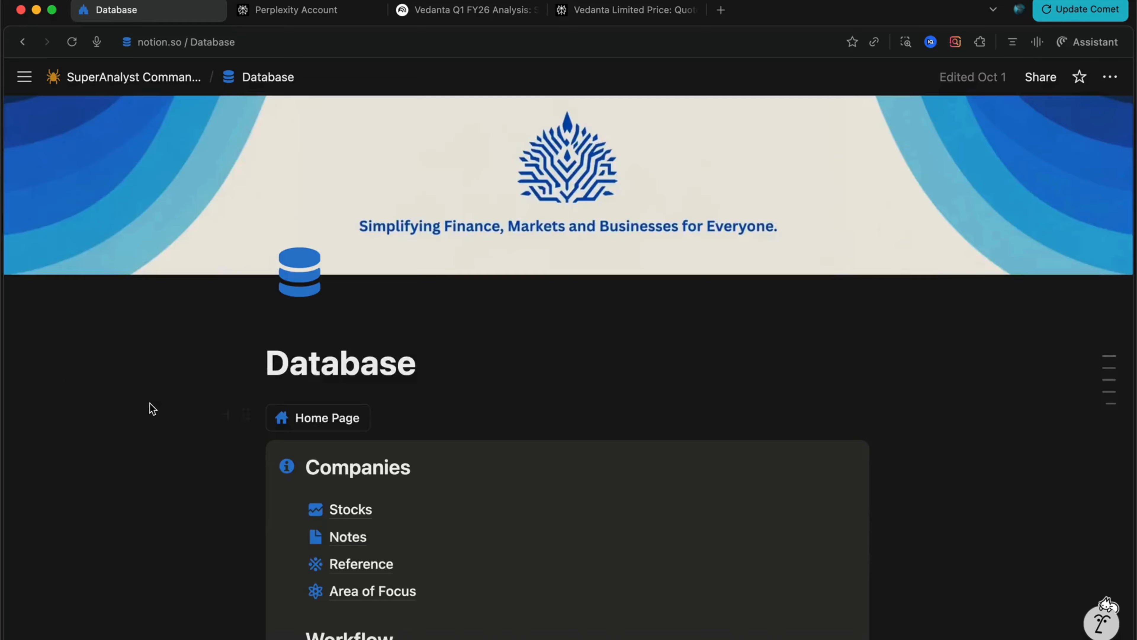
scroll(147, 407, down, 5)
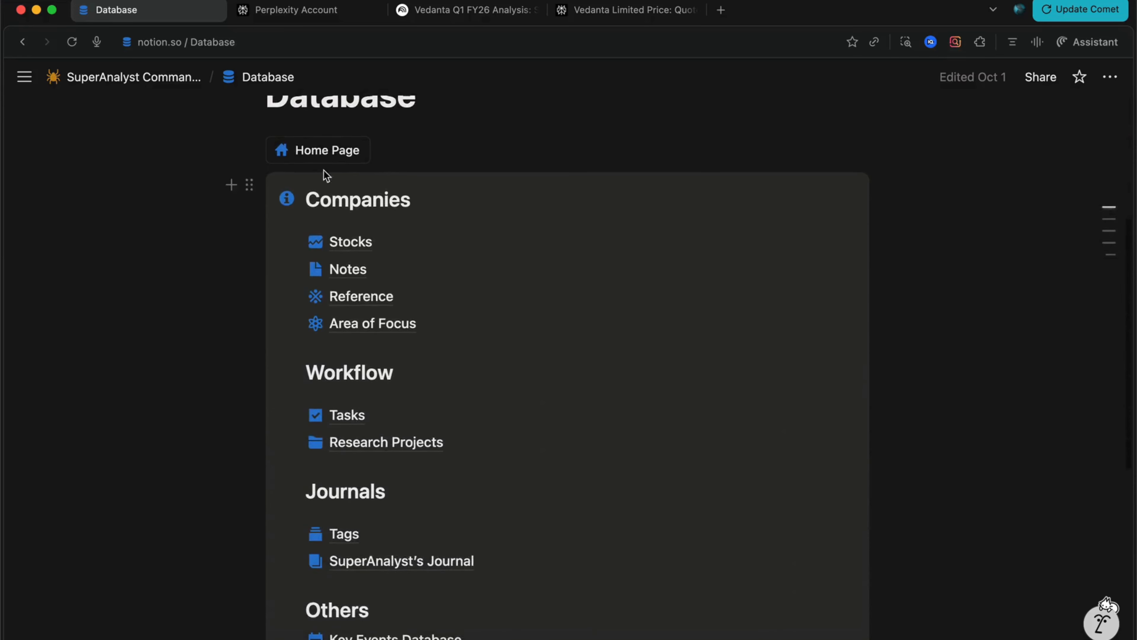
click(342, 152)
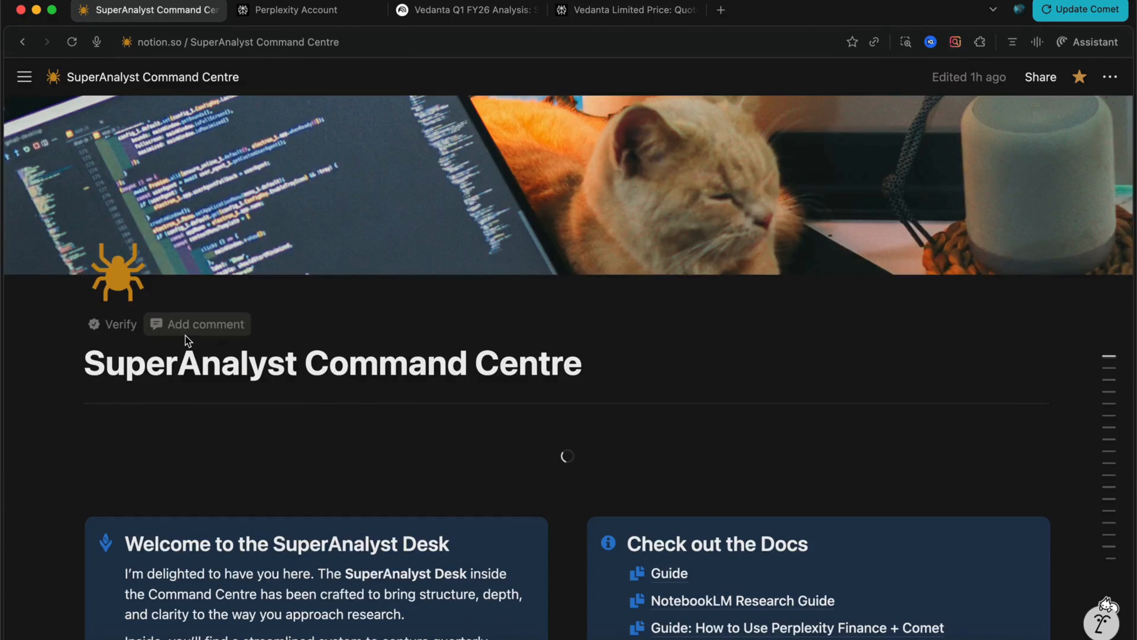
Open the SuperAnalyst Prompt & Framework Library and look over its list of prompts.
scroll(185, 334, down, 10)
scroll(184, 335, up, 3)
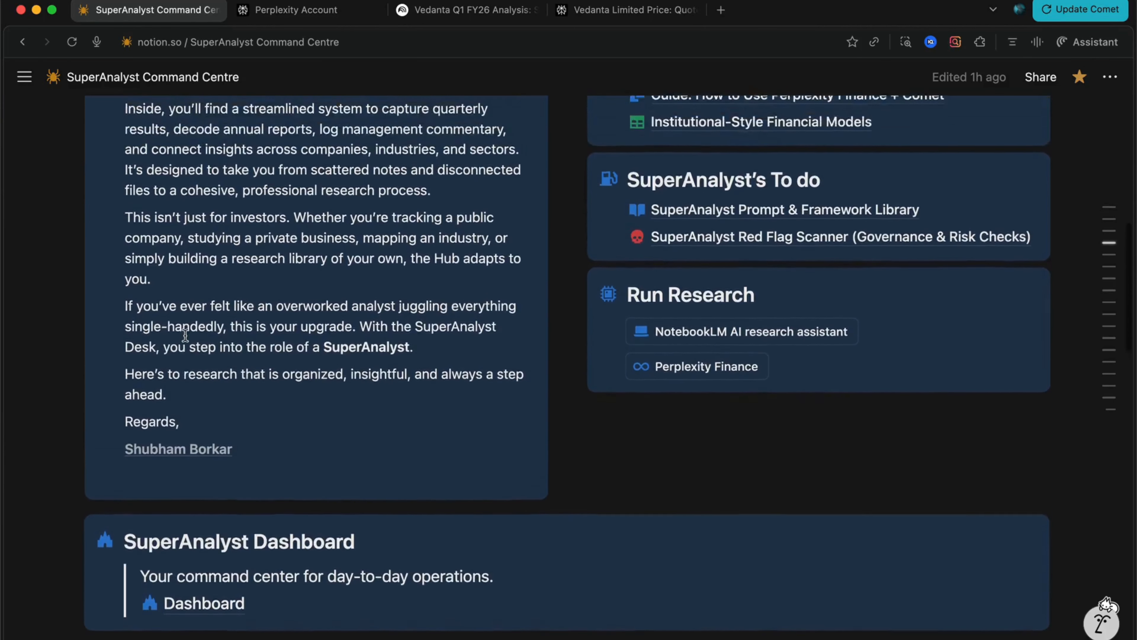
click(718, 306)
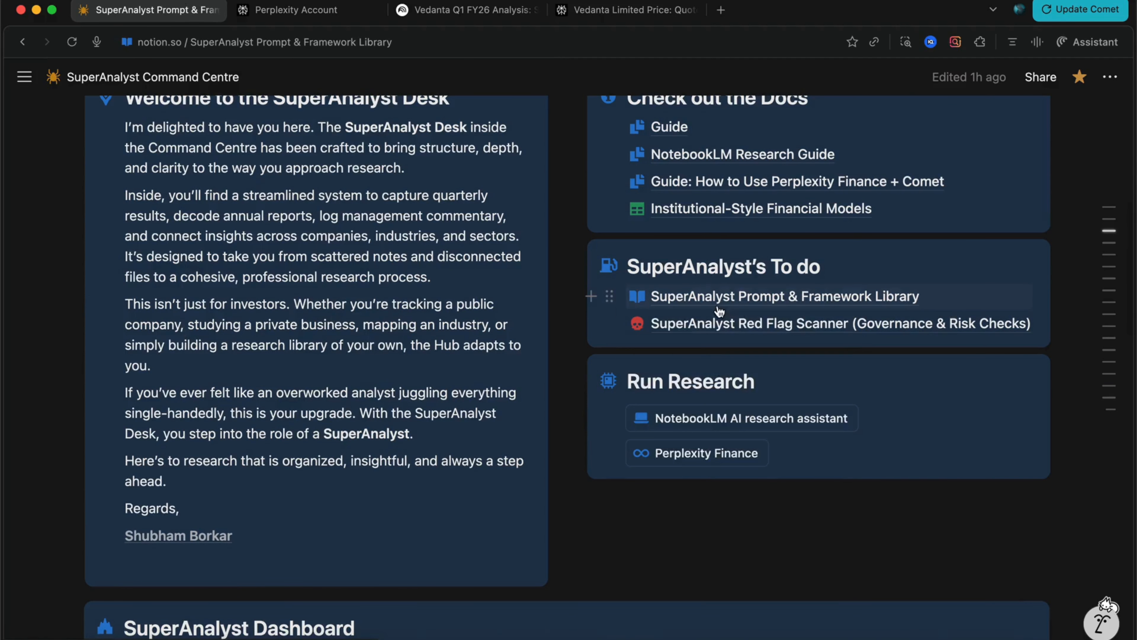
scroll(423, 439, down, 6)
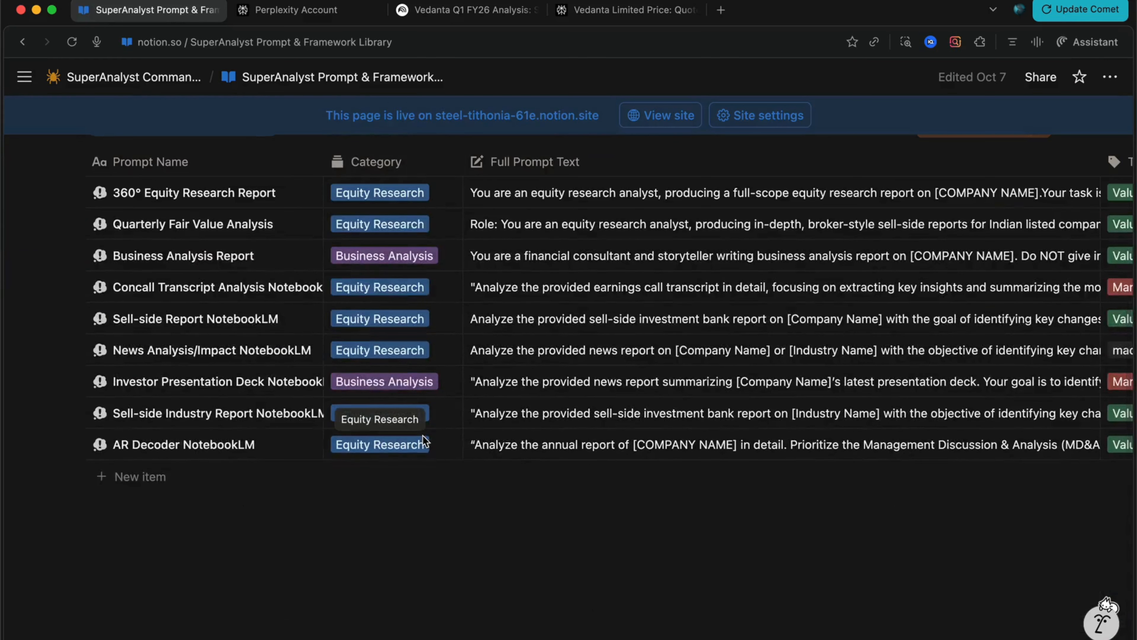
scroll(423, 437, up, 4)
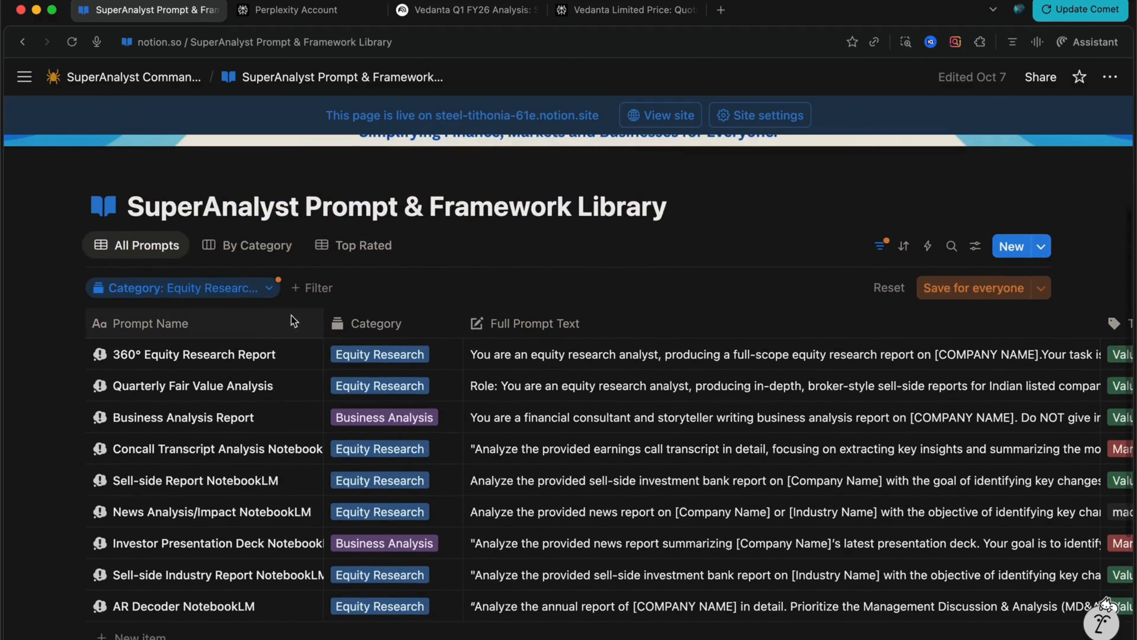
Remove Equity Research and Business Analysis from the prompt library's Category filter.
click(270, 289)
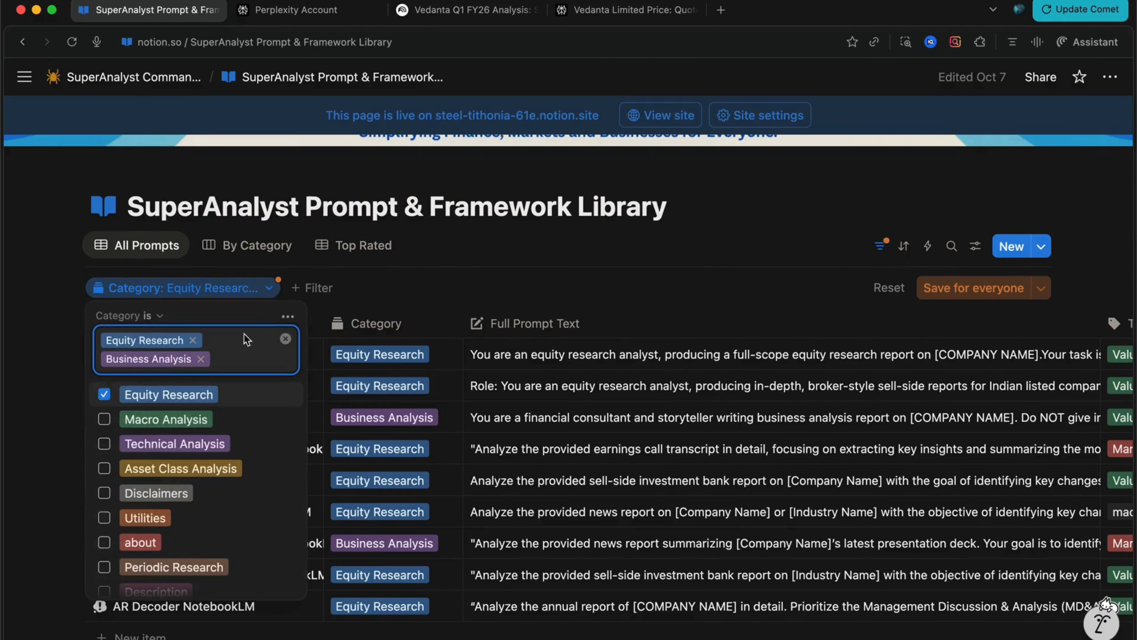
click(193, 340)
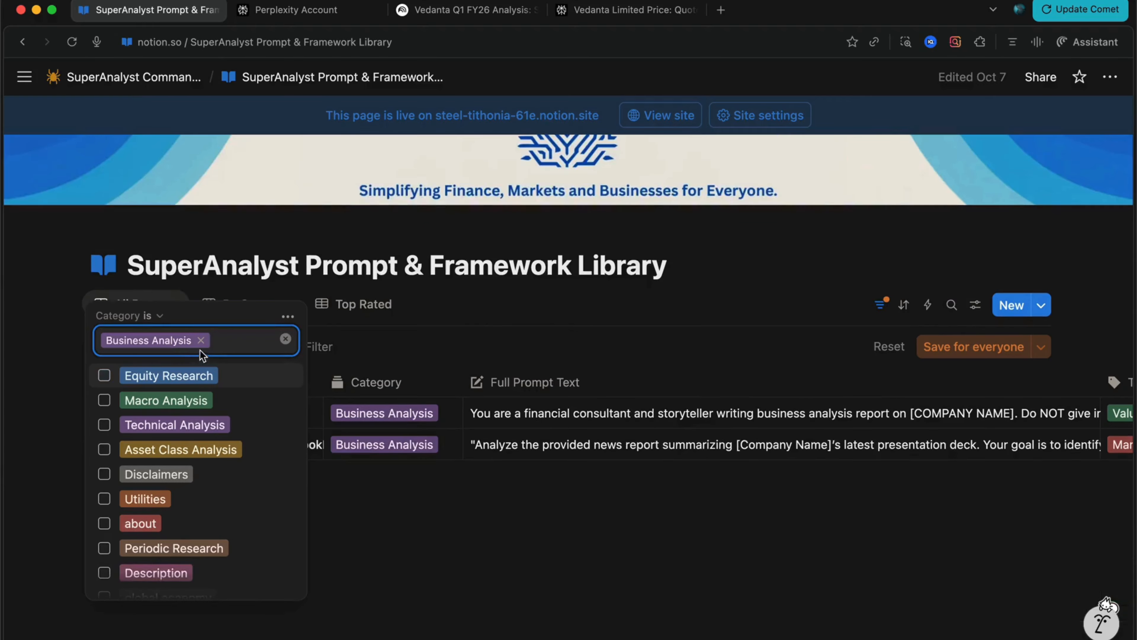
click(200, 340)
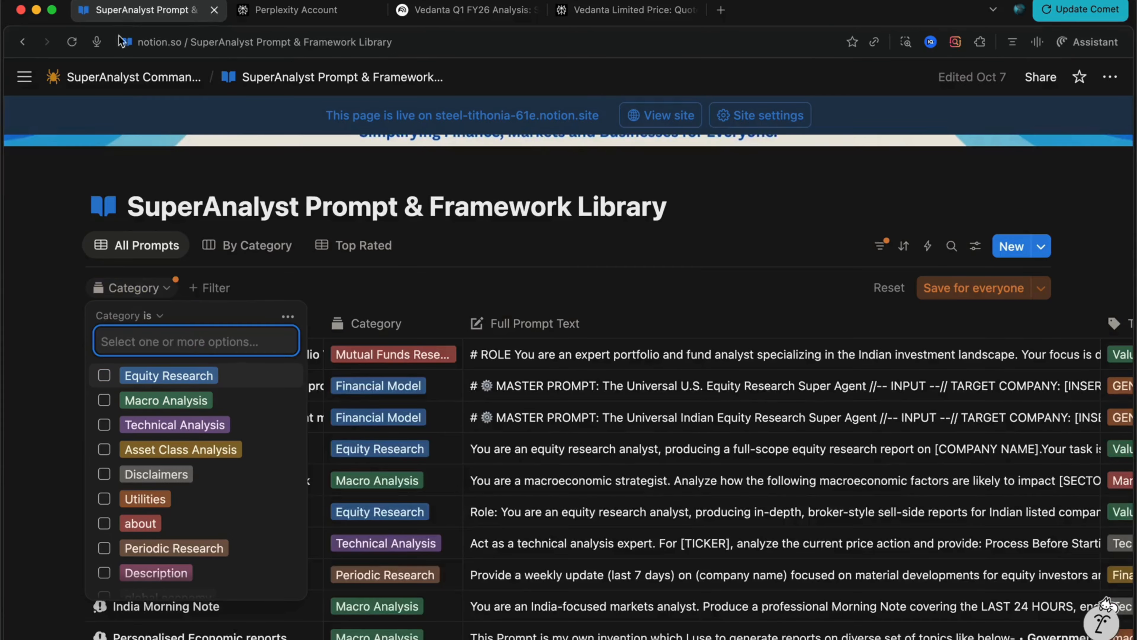
Return to the SuperAnalyst Command Centre home page and open the Guide from its docs section.
click(113, 79)
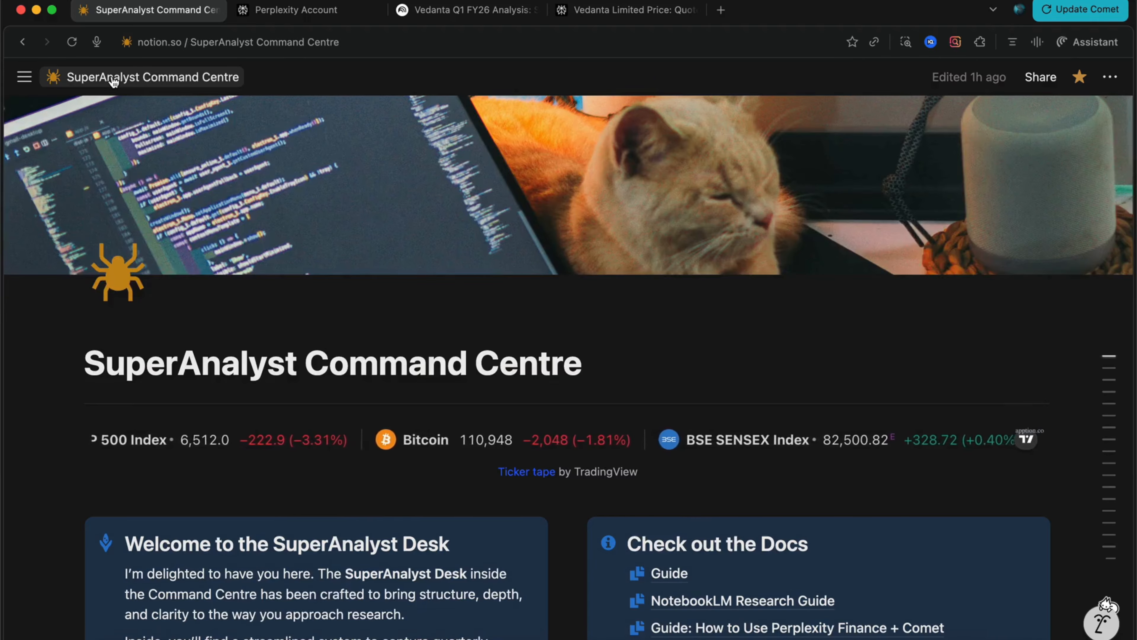
scroll(332, 320, down, 10)
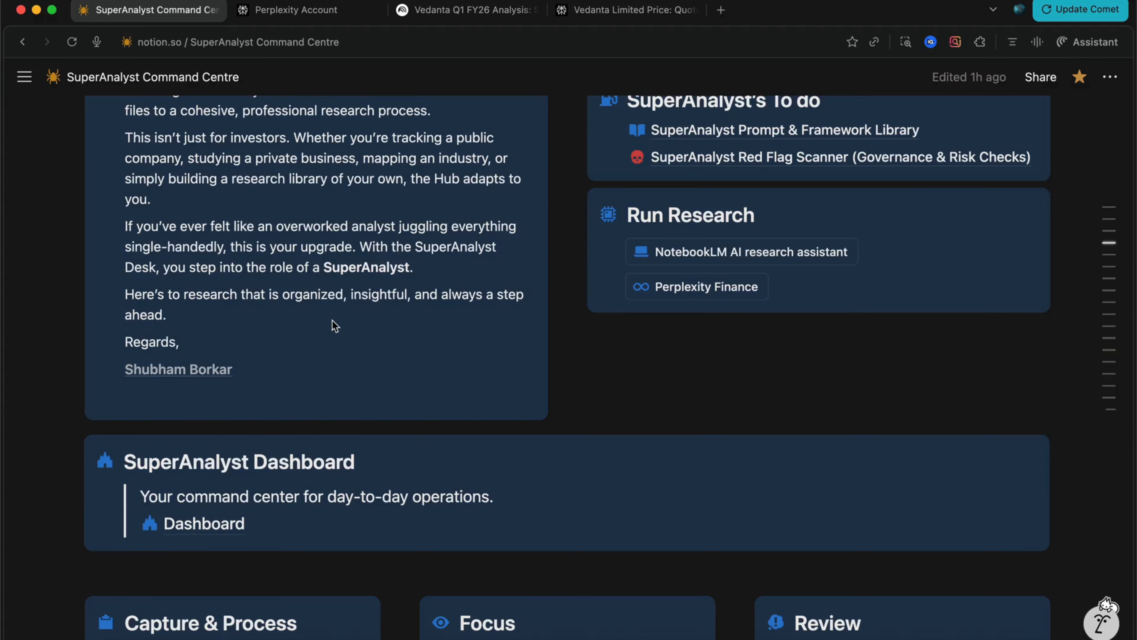
scroll(332, 320, up, 10)
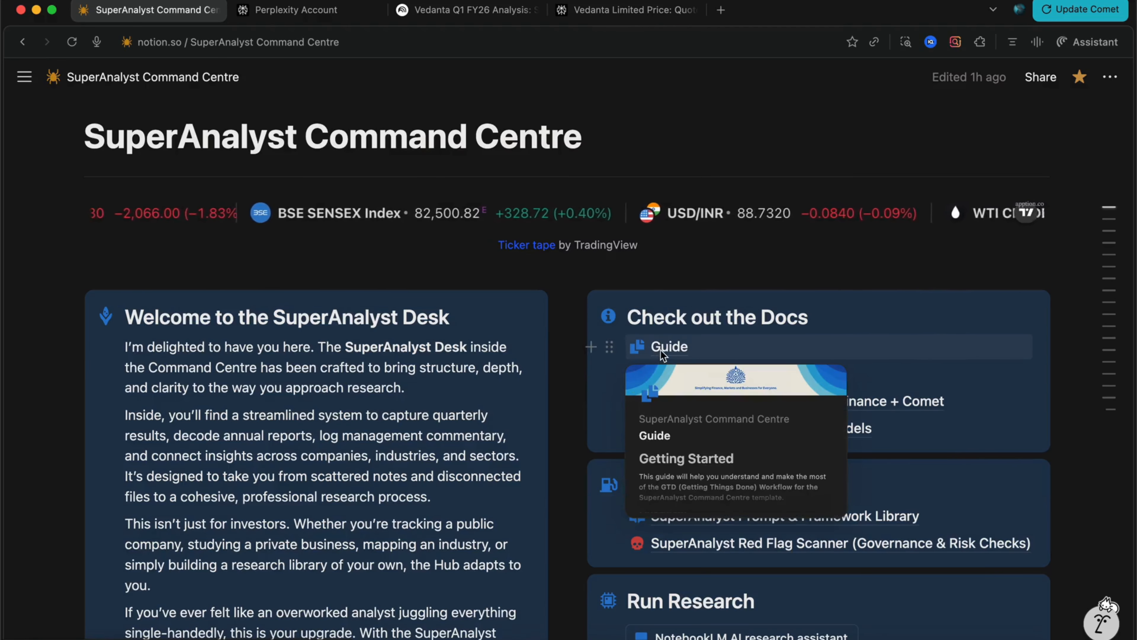
click(661, 351)
Read through the Guide's usage steps, best practices, help section and database descriptions.
scroll(493, 450, down, 4)
scroll(493, 450, down, 20)
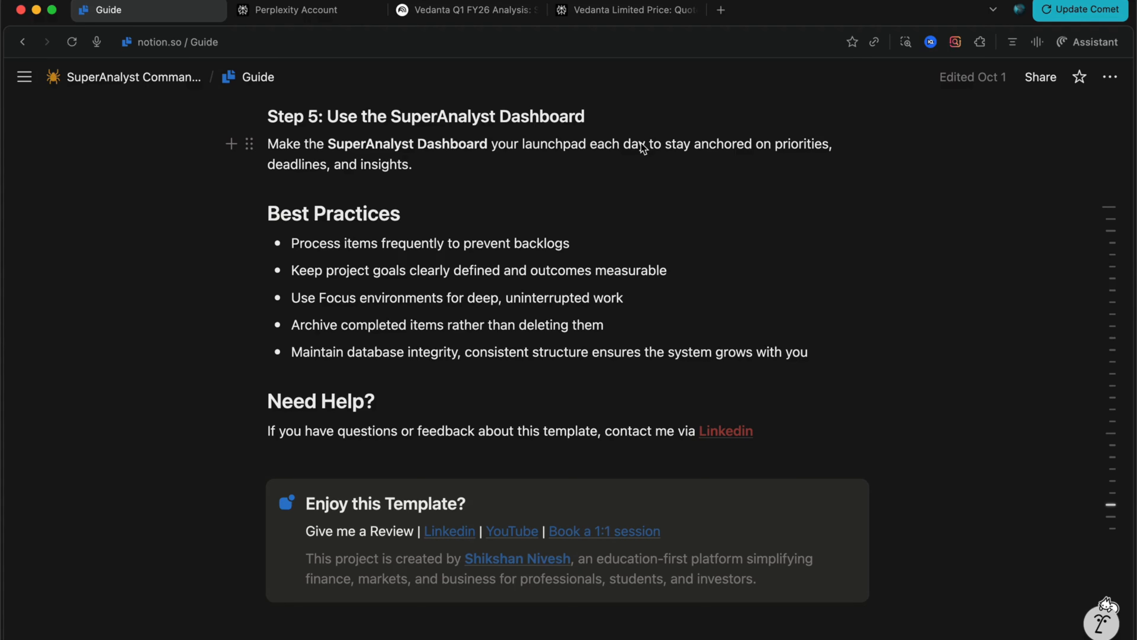
scroll(640, 143, up, 10)
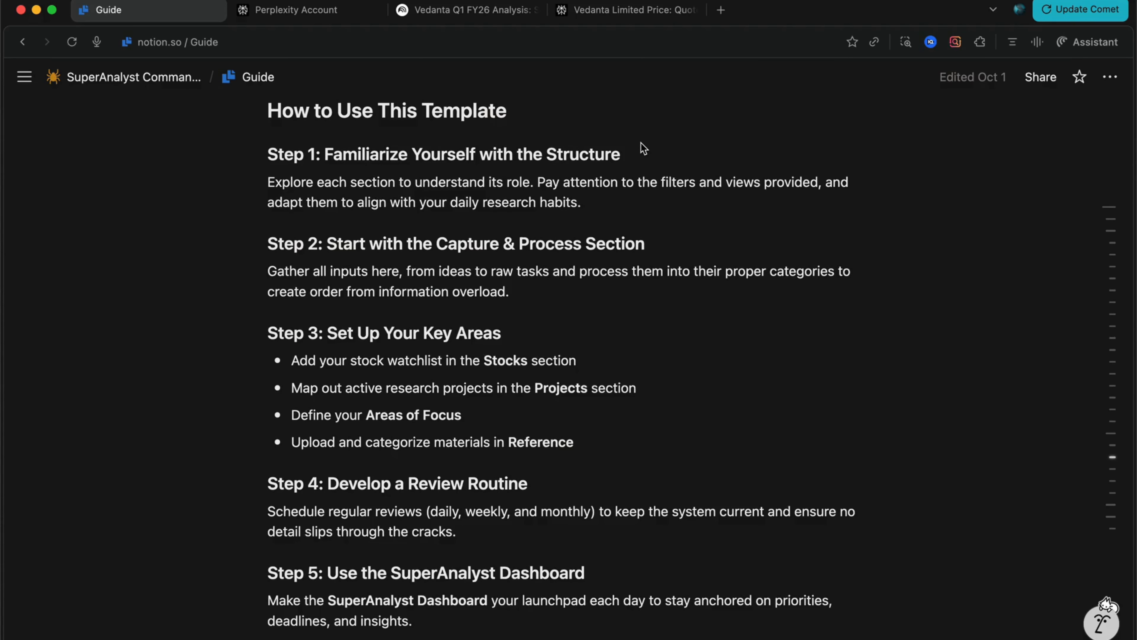
scroll(643, 147, up, 10)
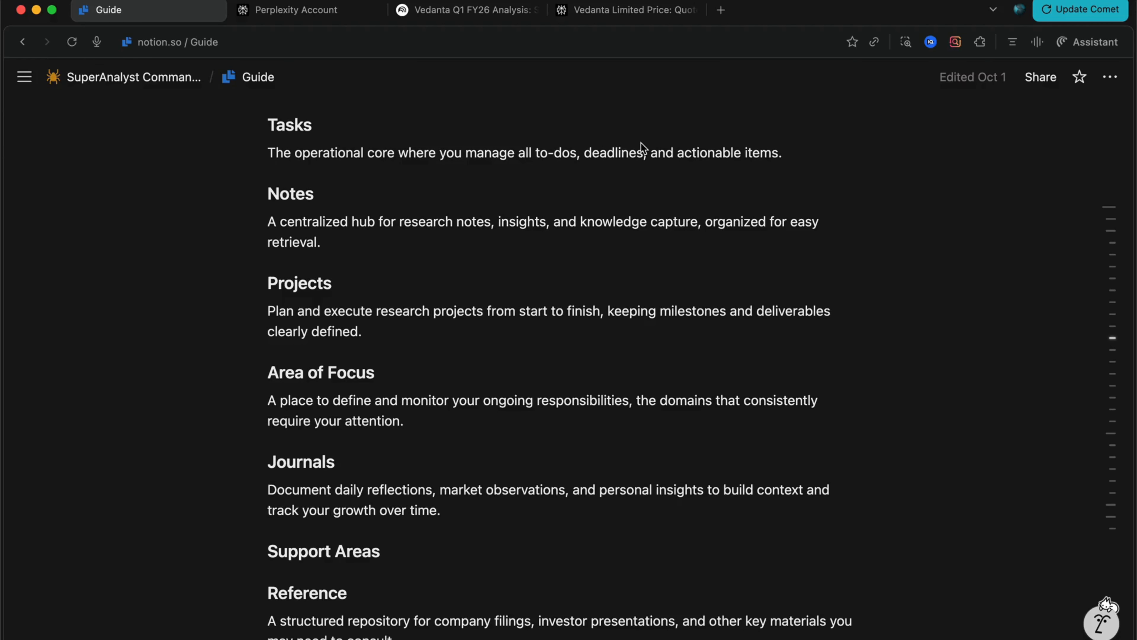
Return from the Guide to the SuperAnalyst Command Centre home page and look over its welcome, docs, to-do and Run Research blocks.
scroll(640, 143, up, 10)
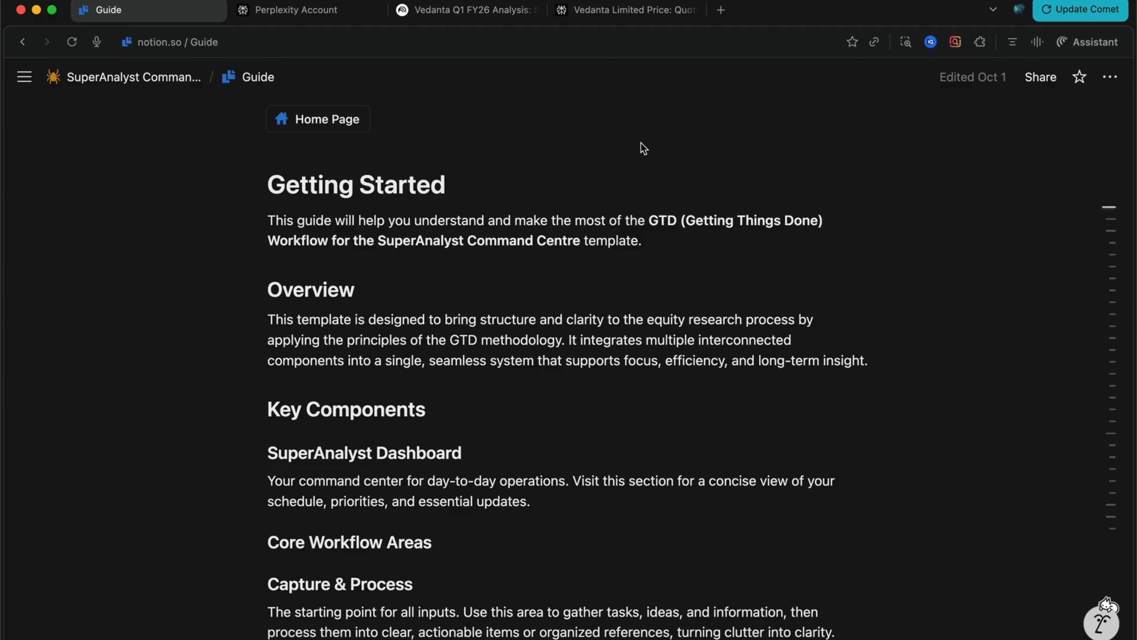
click(332, 120)
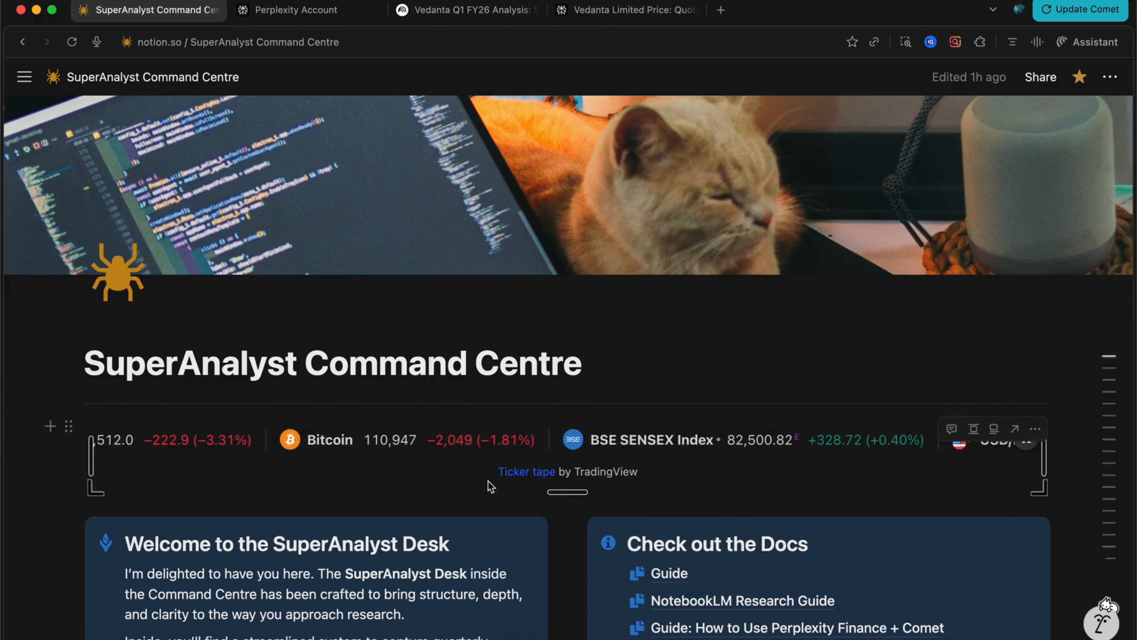
scroll(543, 484, down, 3)
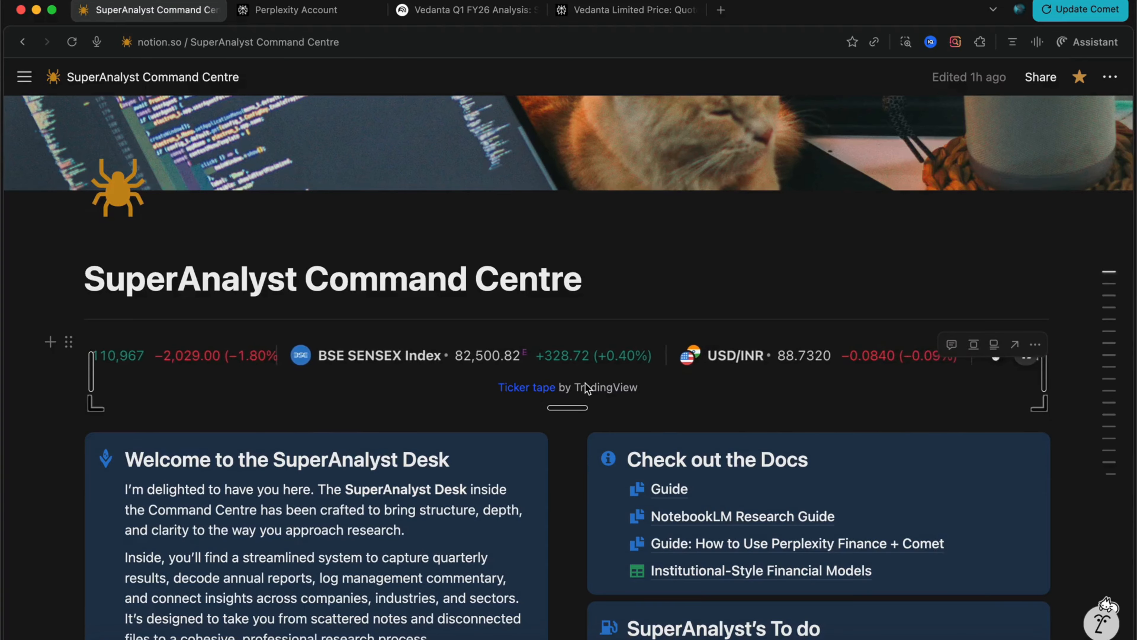
scroll(585, 383, down, 10)
scroll(585, 383, down, 2)
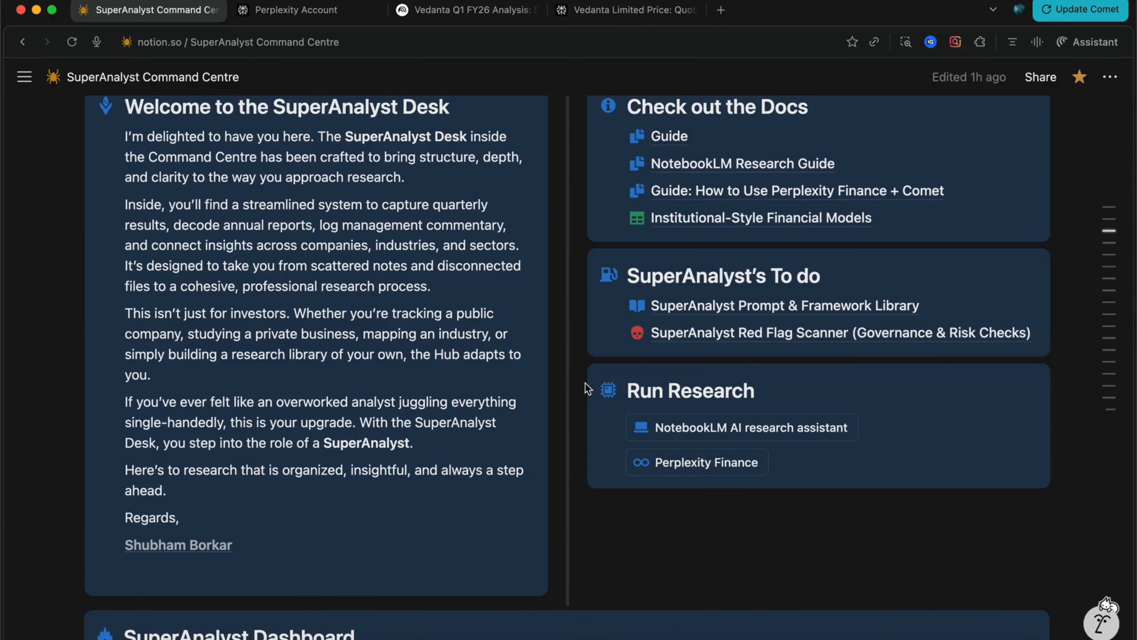
scroll(585, 383, up, 1)
Move the Projects block into the column directly below the SuperAnalyst Dashboard block.
scroll(591, 368, down, 15)
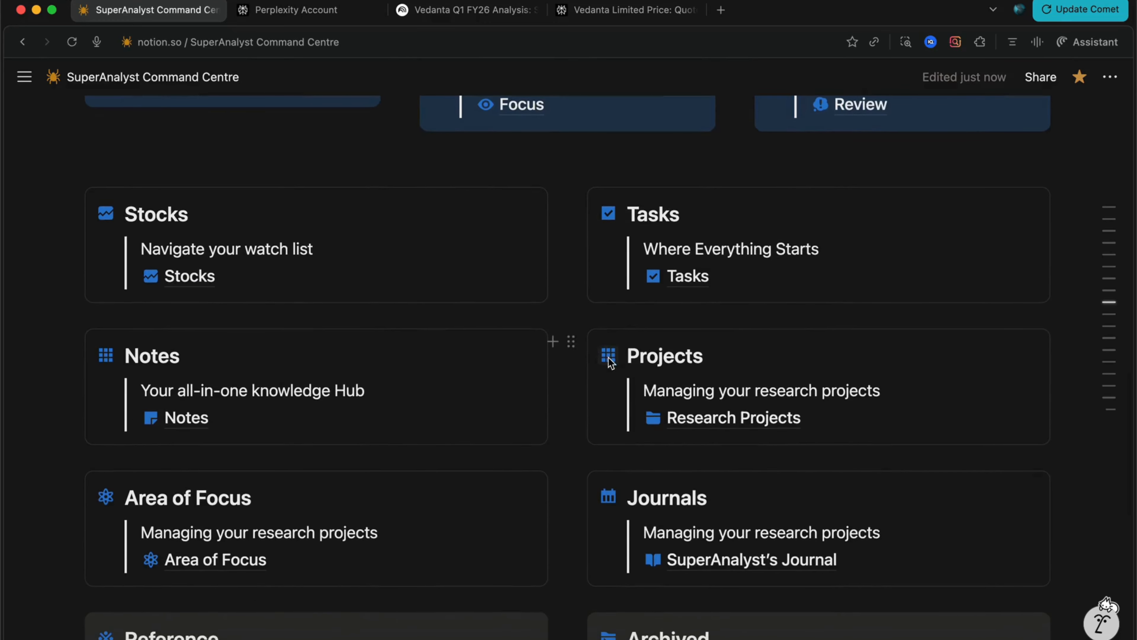
drag(571, 342, 581, 528)
scroll(580, 527, down, 8)
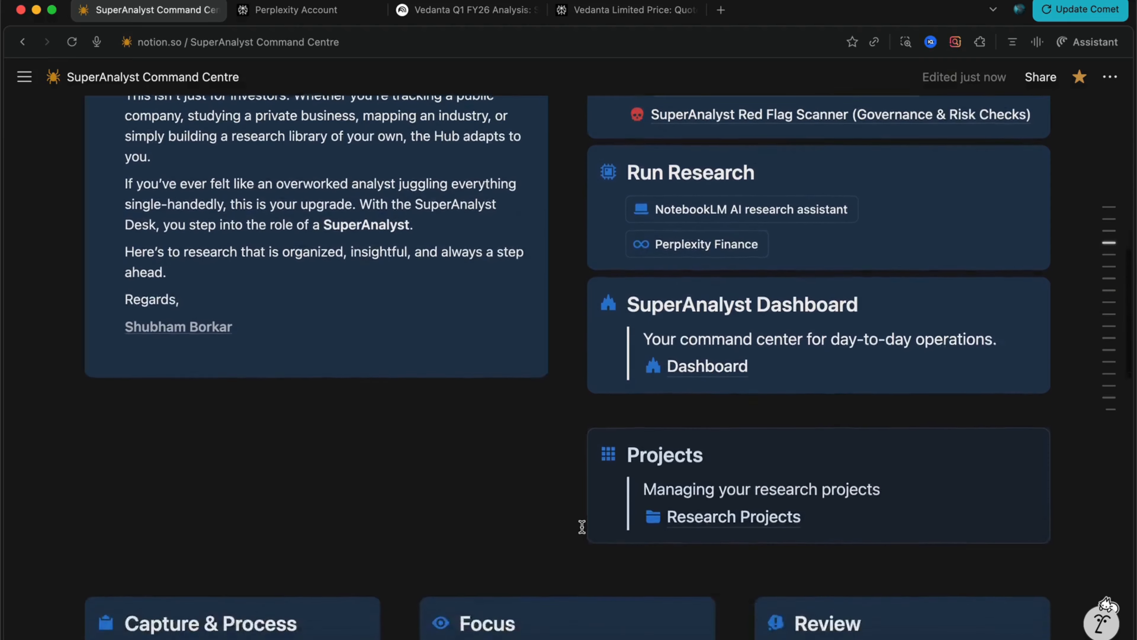
scroll(581, 527, up, 3)
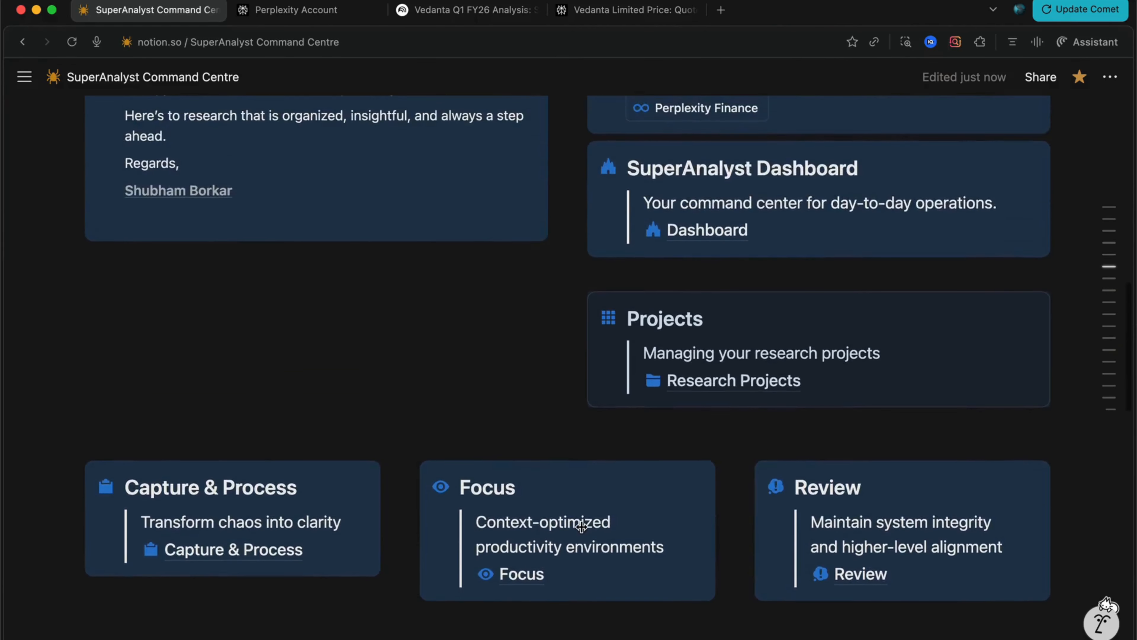
scroll(580, 527, down, 5)
scroll(581, 527, up, 3)
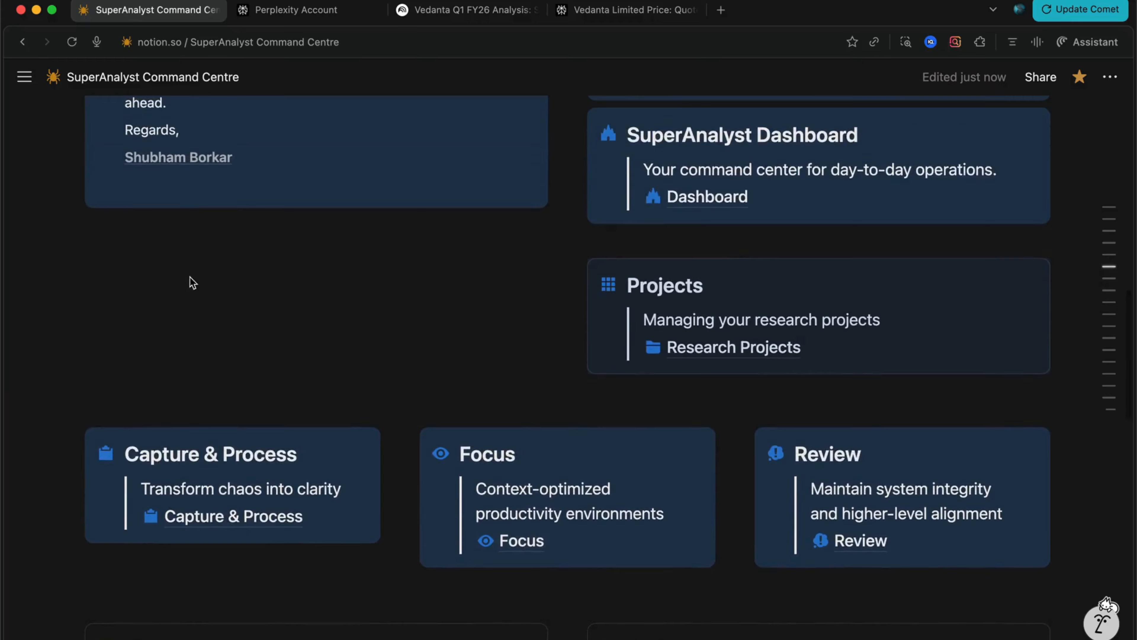
Start an empty text line below the Welcome to the SuperAnalyst Desk callout and look over the page's lower blocks.
click(131, 246)
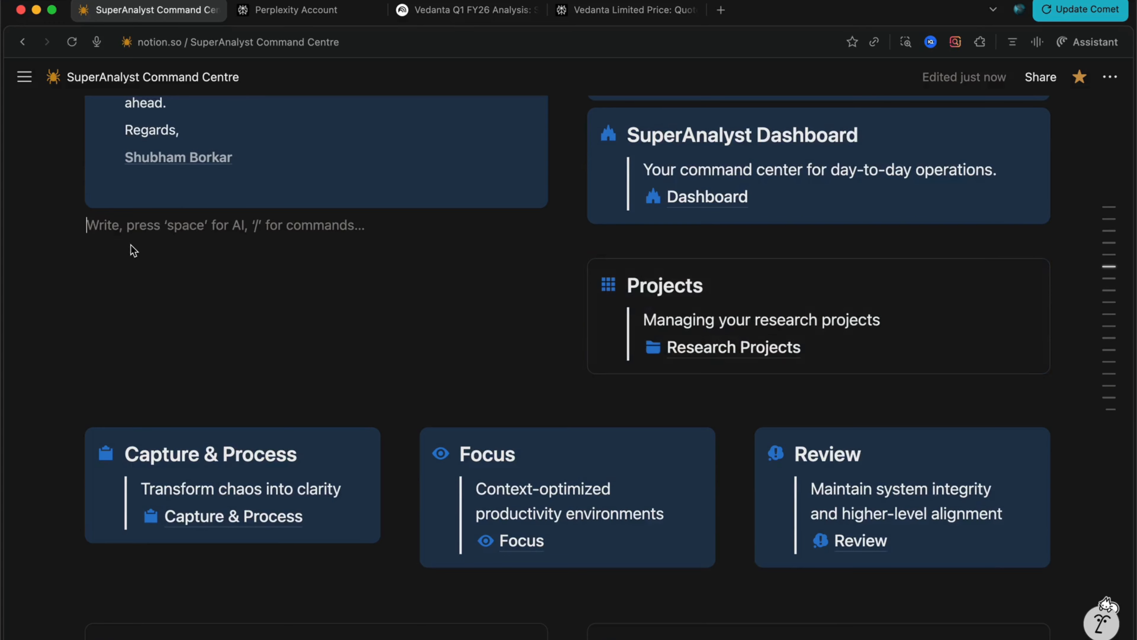
scroll(130, 246, down, 2)
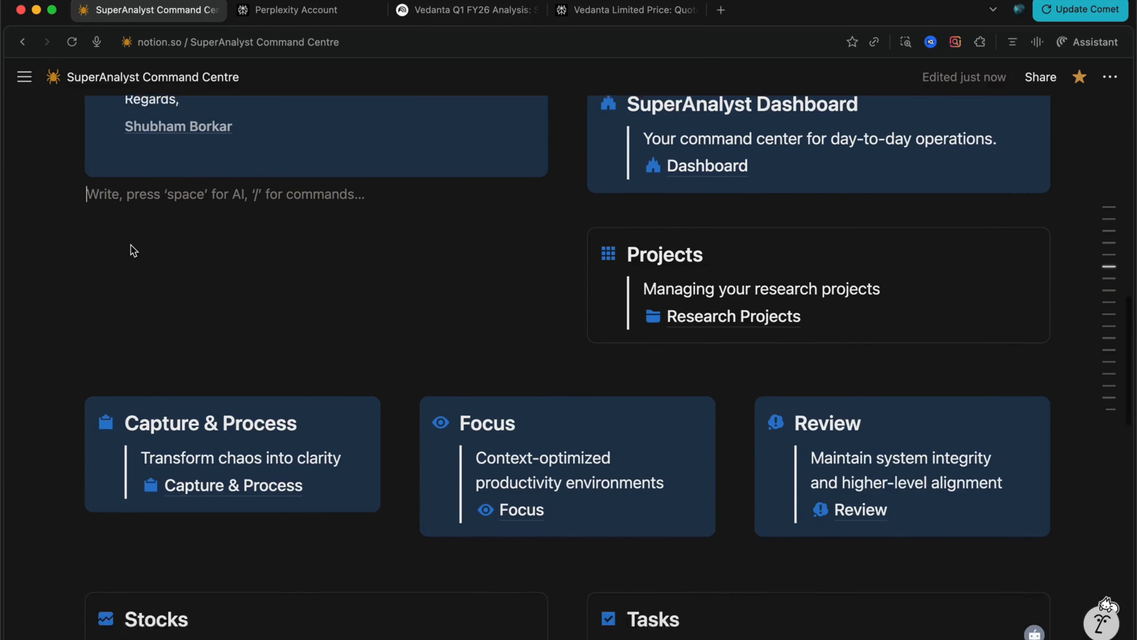
scroll(130, 245, down, 15)
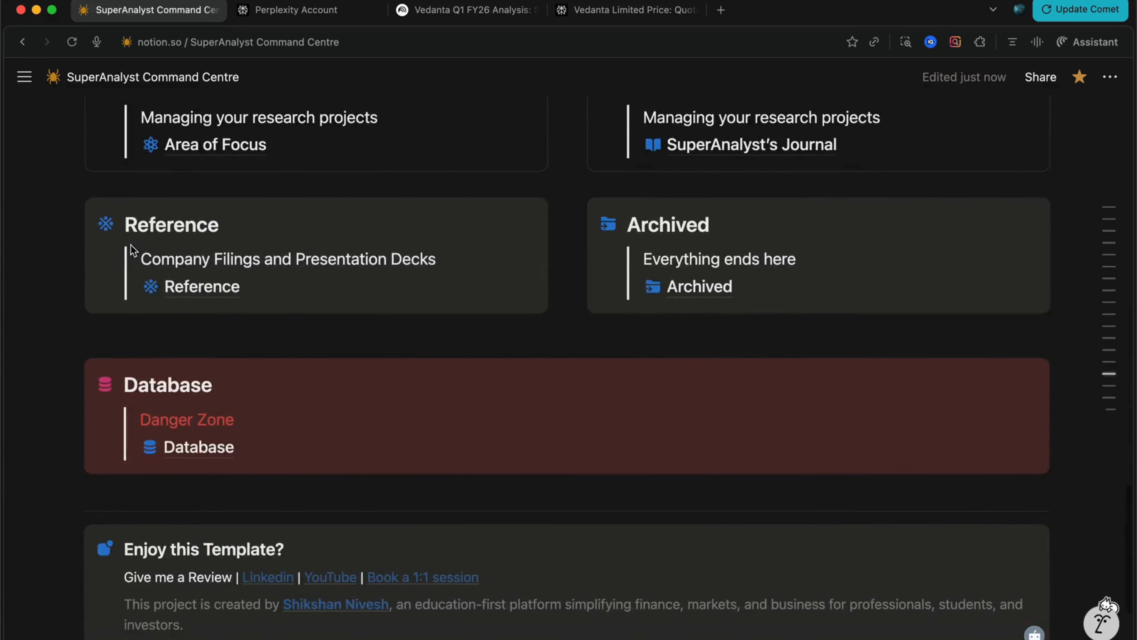
scroll(130, 246, up, 12)
scroll(131, 246, up, 10)
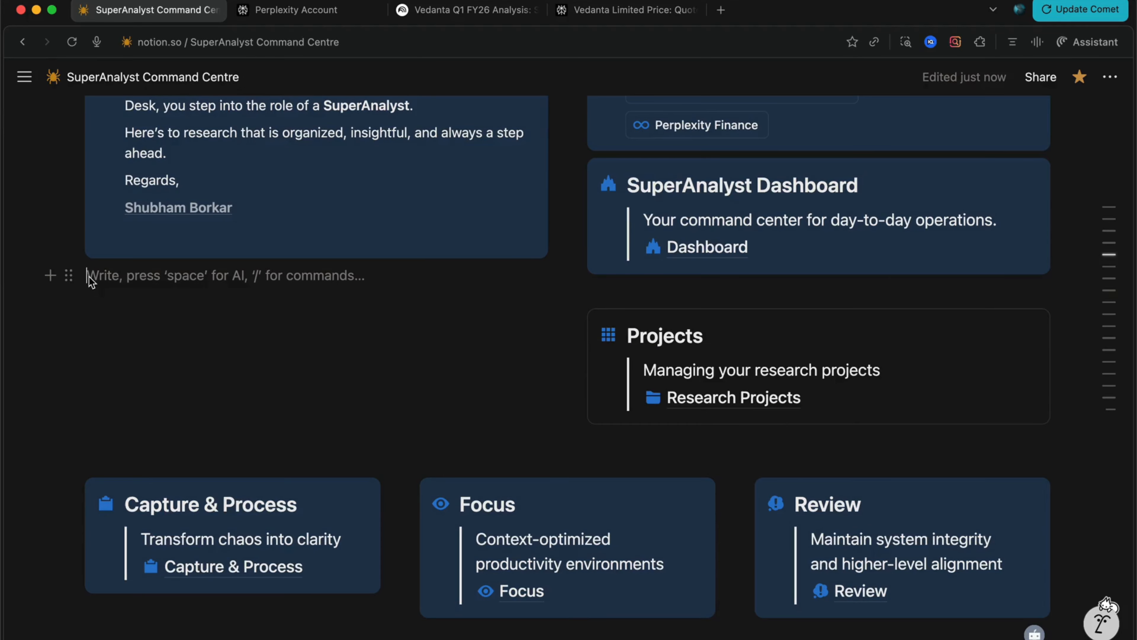
scroll(91, 281, up, 15)
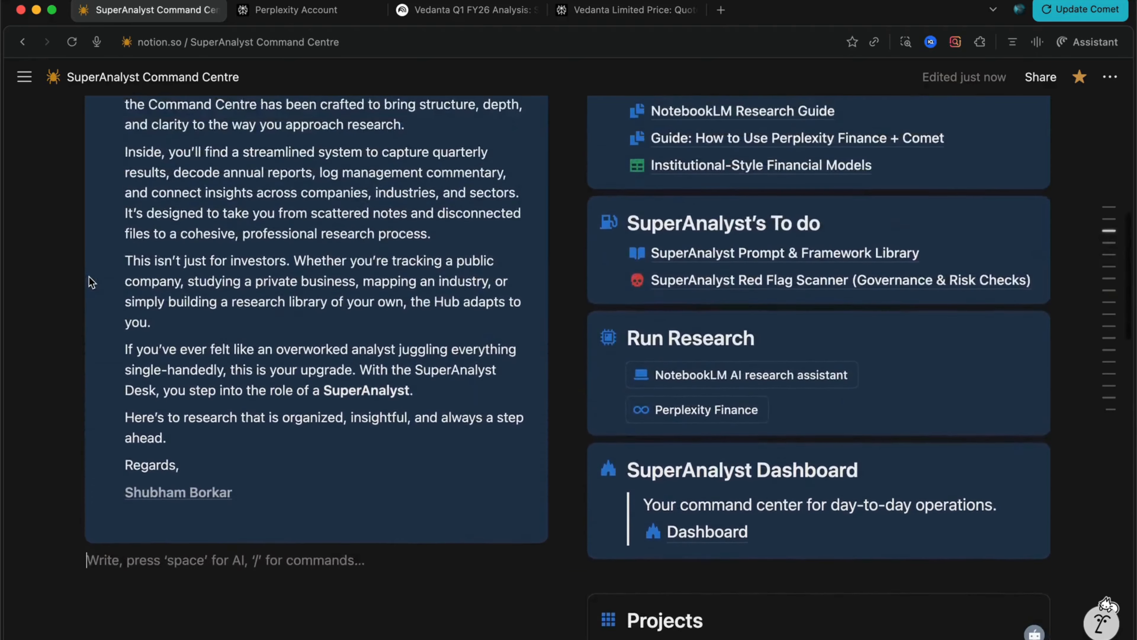
Delete the Welcome to the SuperAnalyst Desk callout from the home page.
scroll(88, 276, down, 3)
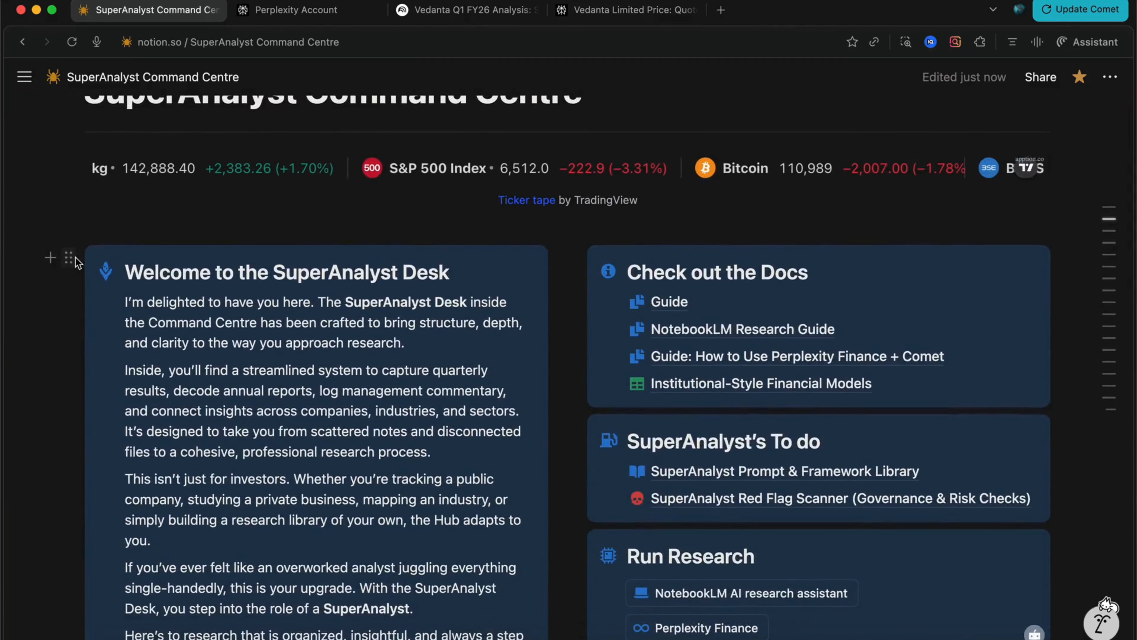
click(70, 258)
scroll(73, 257, down, 2)
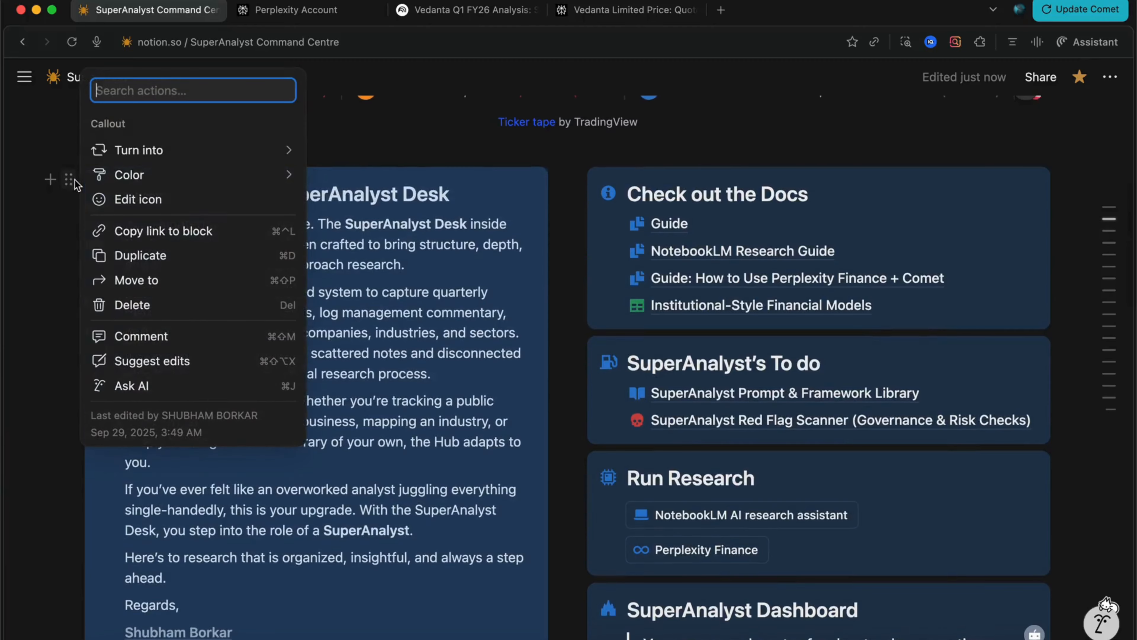
click(134, 306)
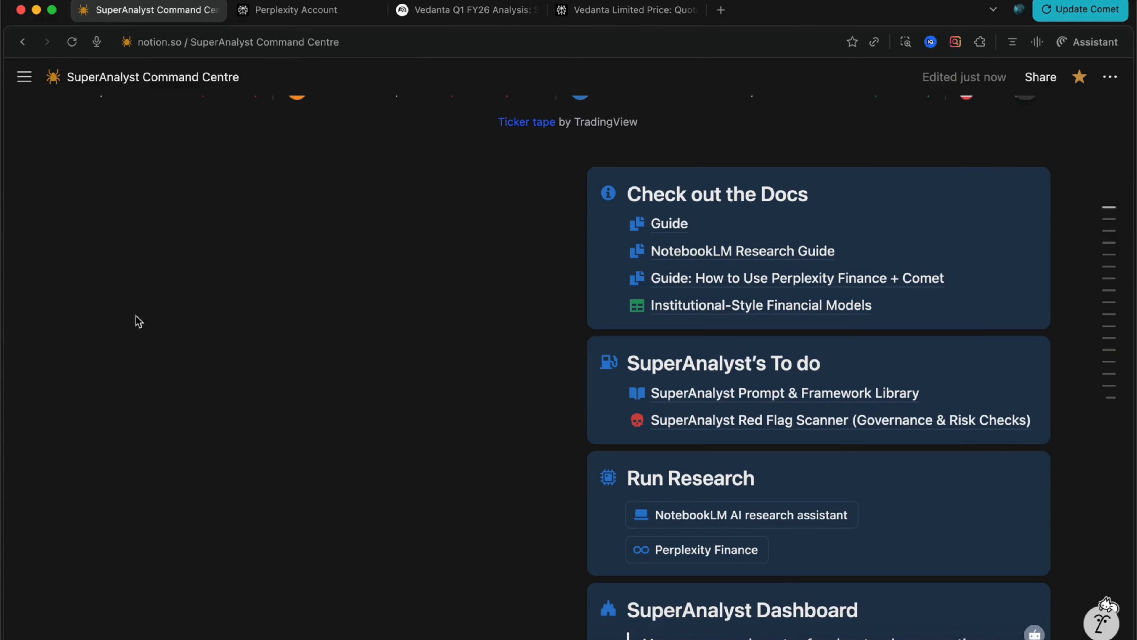
Look over the rearranged home page, and open and dismiss the Database callout's block actions near the end of the page.
scroll(193, 367, down, 4)
scroll(193, 367, up, 3)
scroll(193, 369, down, 12)
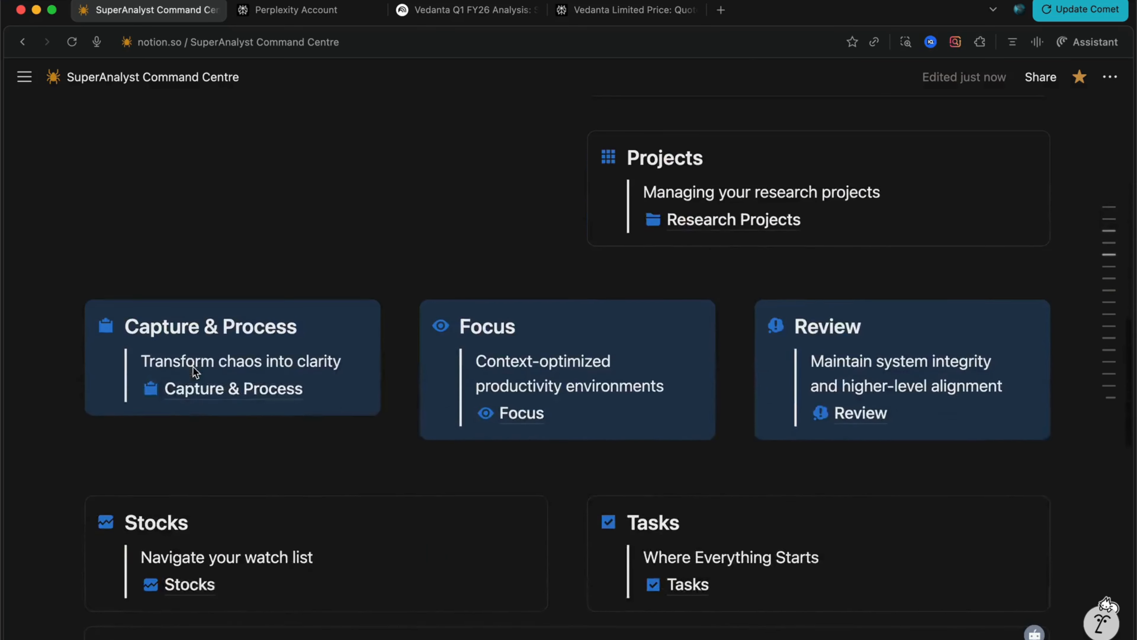
scroll(194, 371, down, 8)
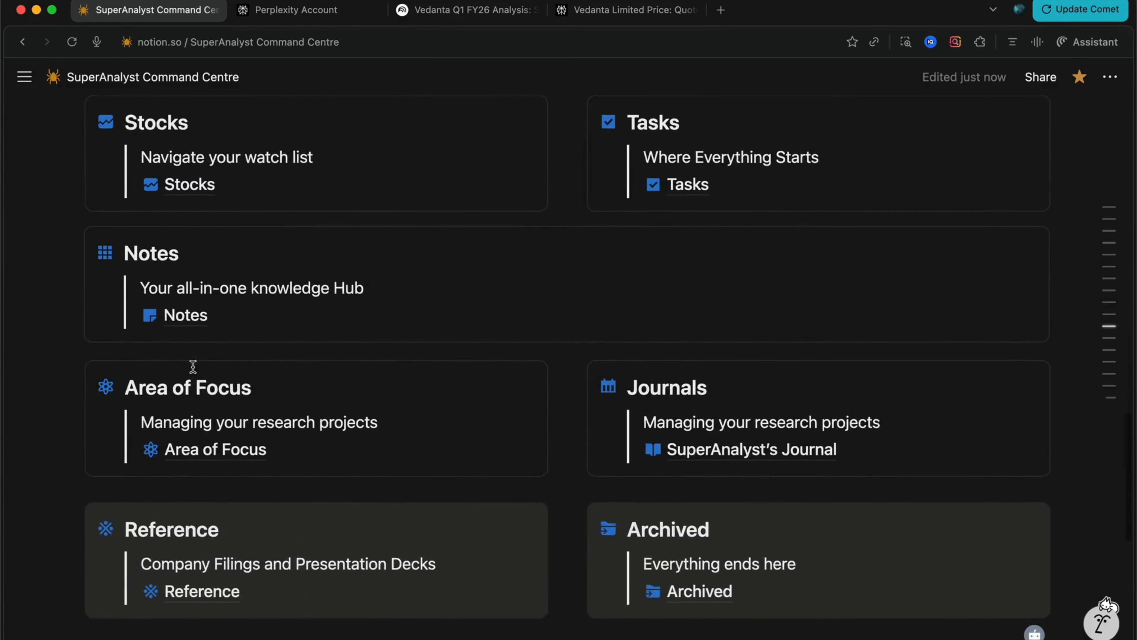
scroll(194, 368, down, 10)
scroll(193, 367, down, 1)
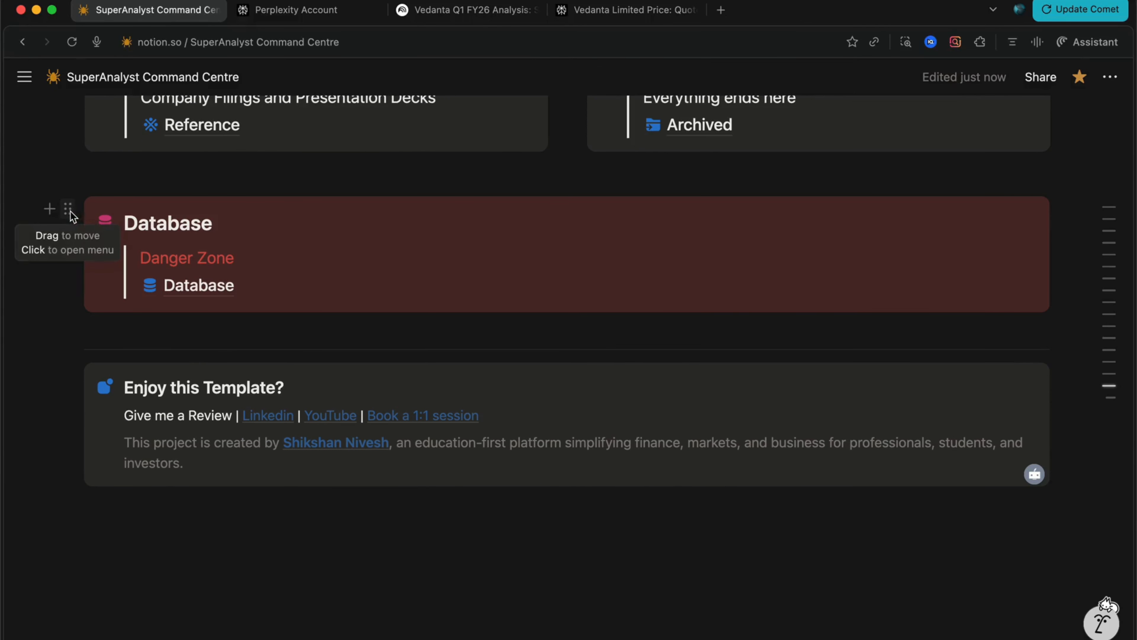
click(70, 211)
click(23, 322)
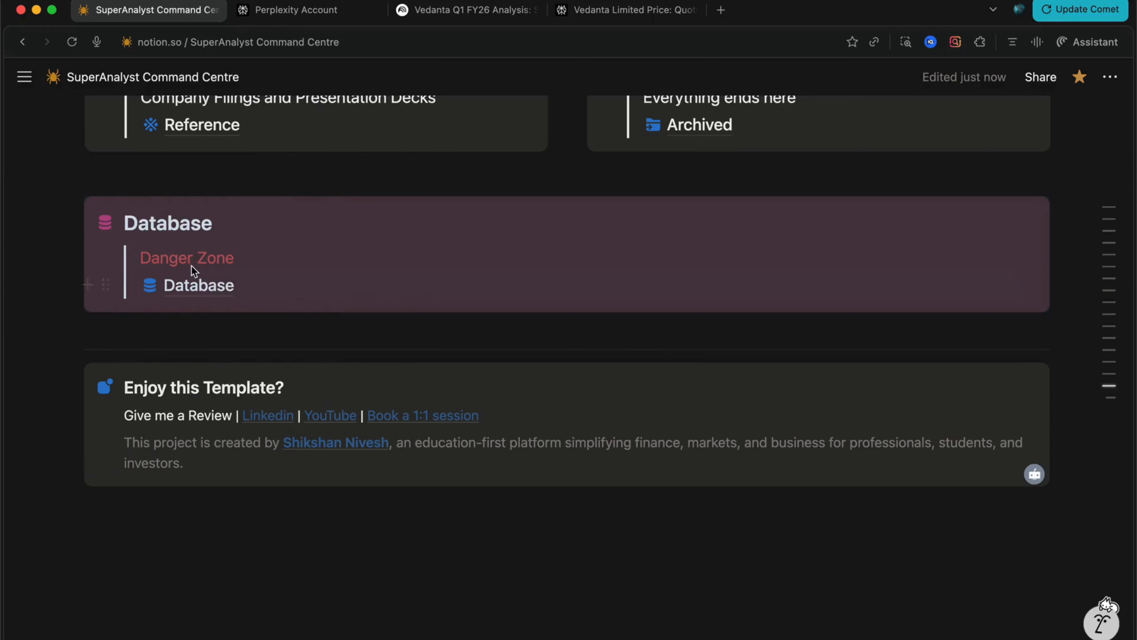
Preview the Database page and the Perplexity Finance + Comet guide links while reviewing the home page's sections.
scroll(203, 264, up, 5)
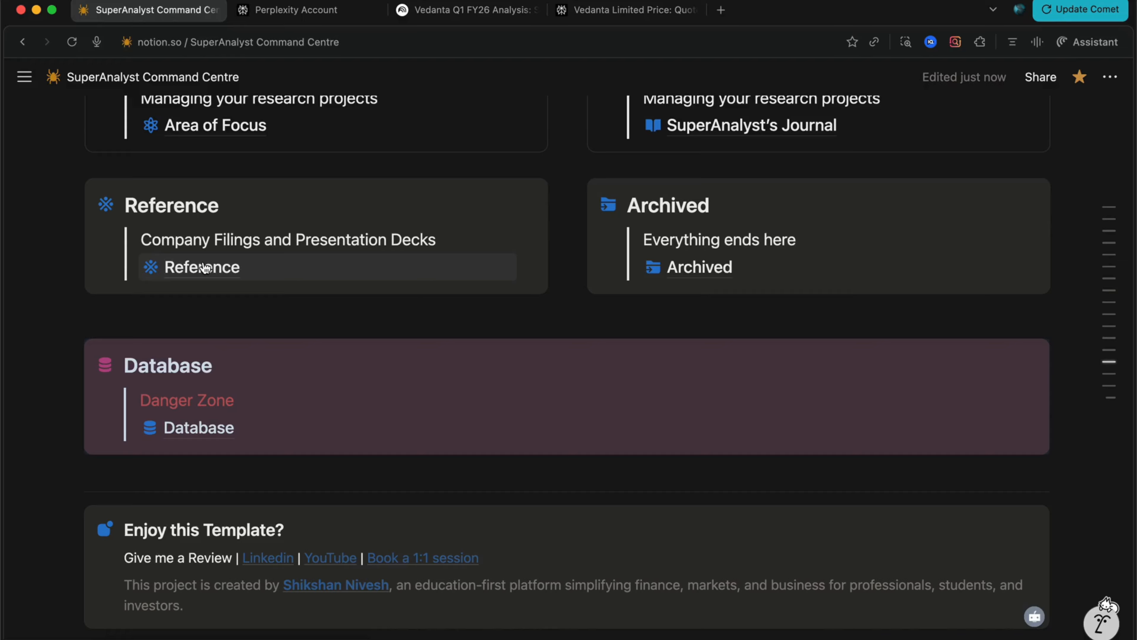
mouse_move(197, 429)
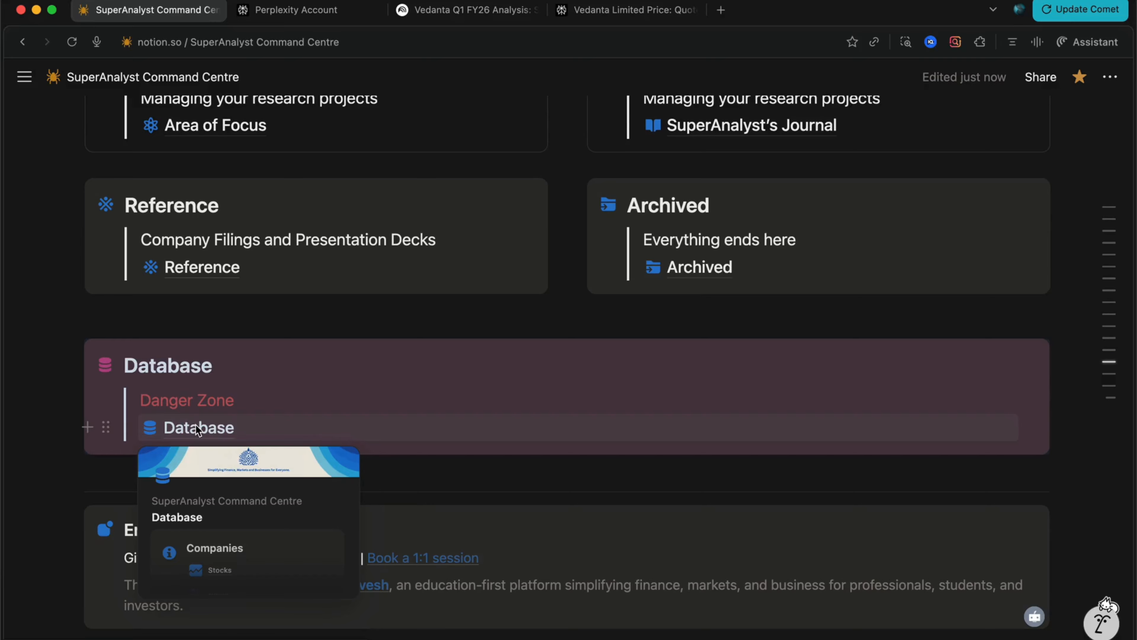
scroll(198, 430, up, 6)
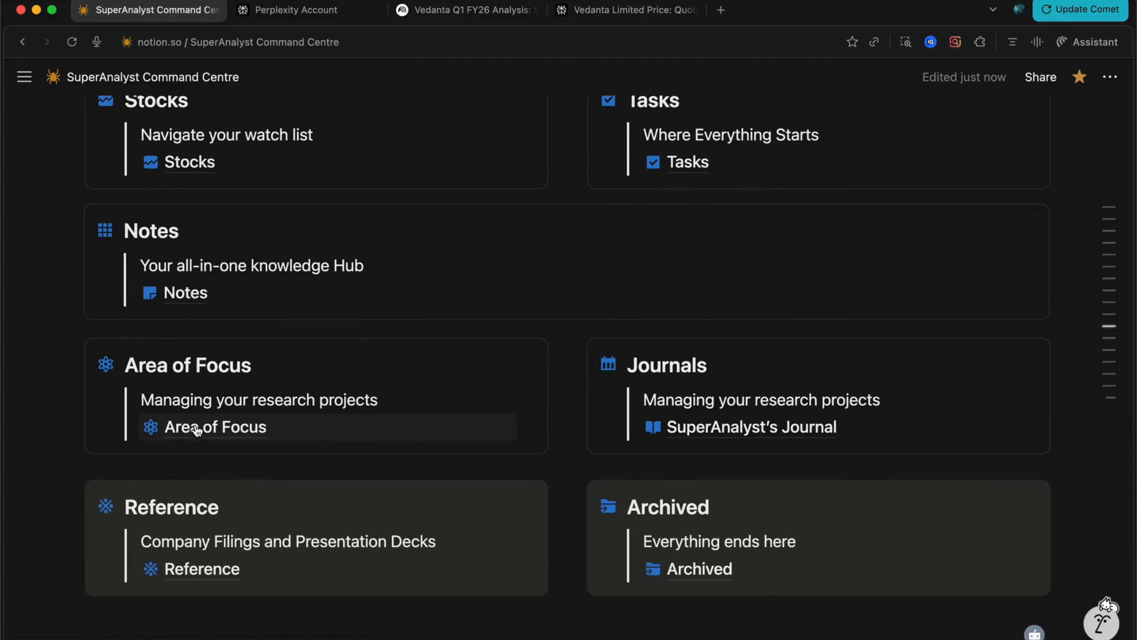
scroll(197, 430, up, 5)
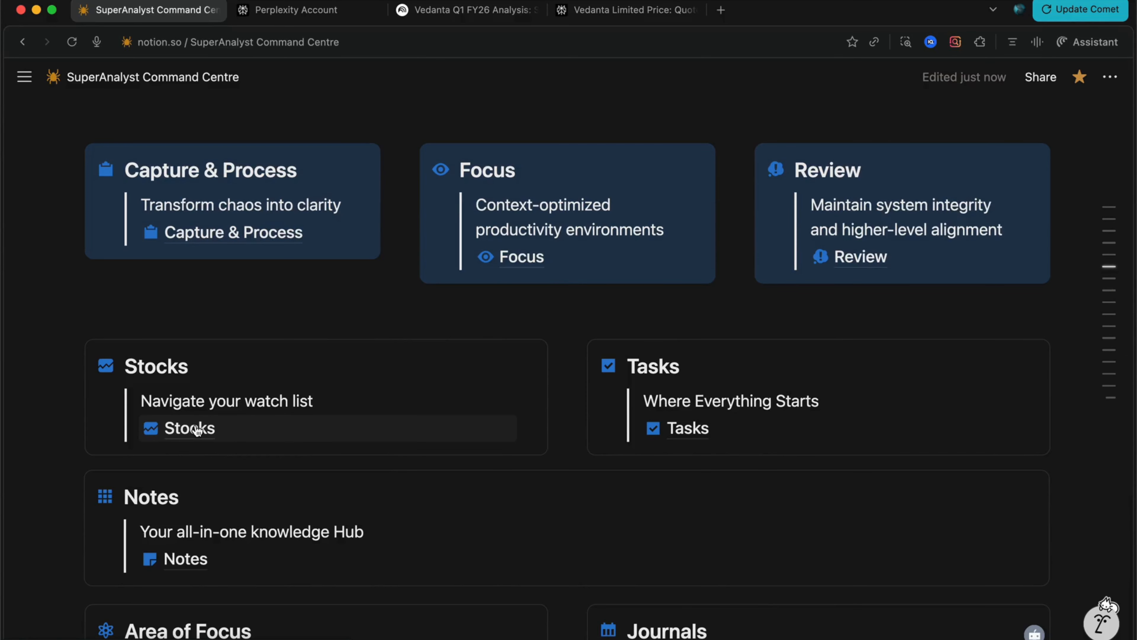
scroll(197, 430, up, 1)
scroll(195, 424, up, 10)
mouse_move(903, 403)
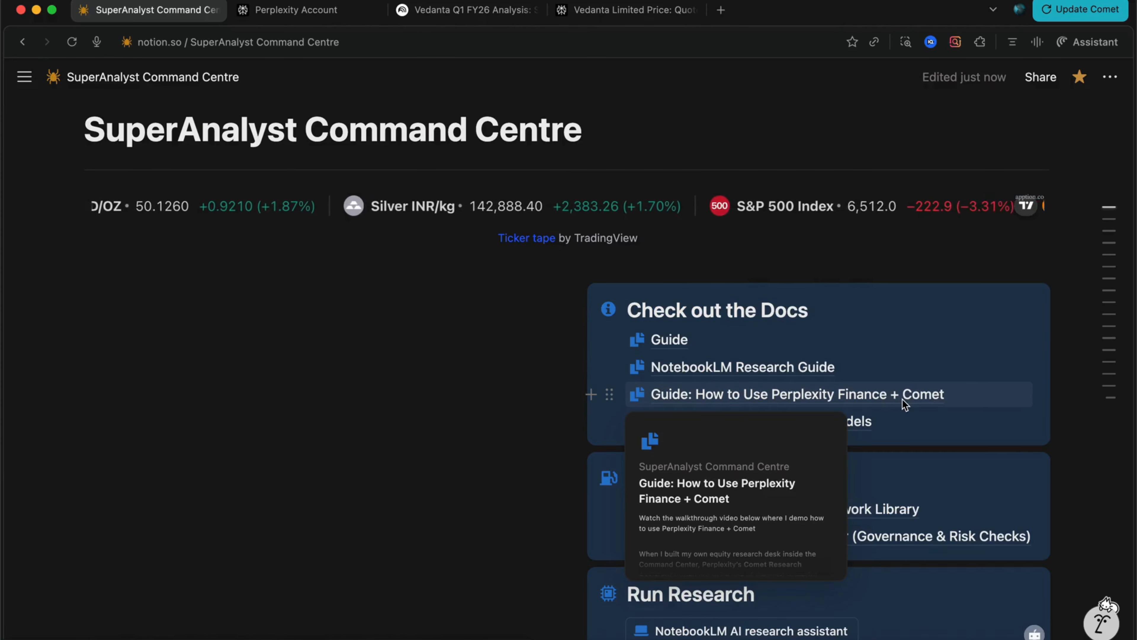
scroll(902, 402, down, 2)
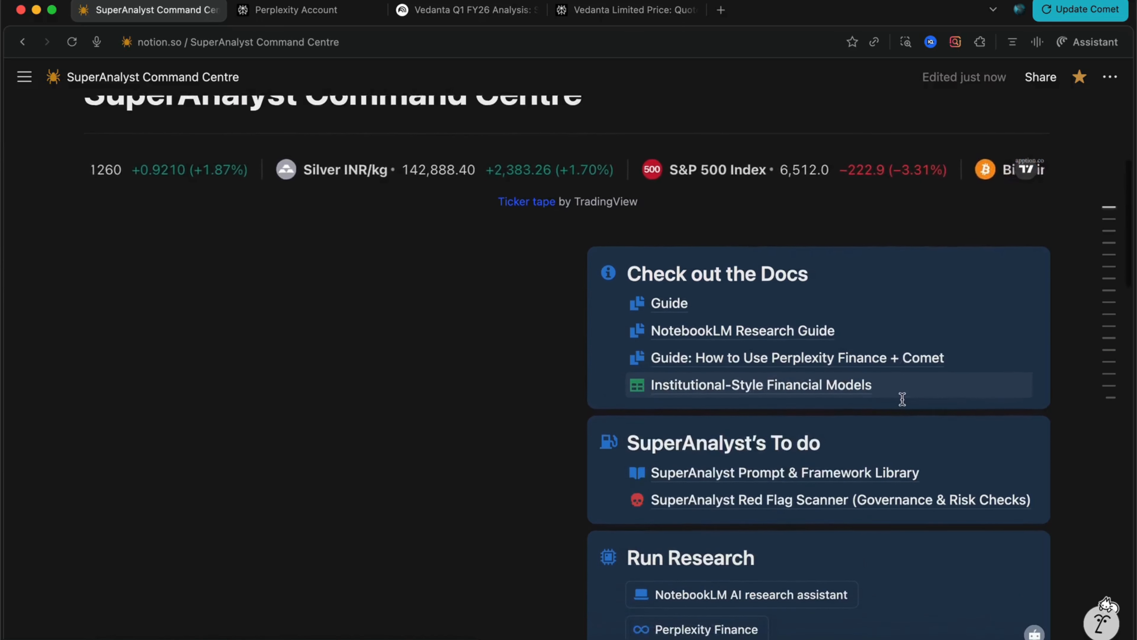
scroll(902, 398, down, 15)
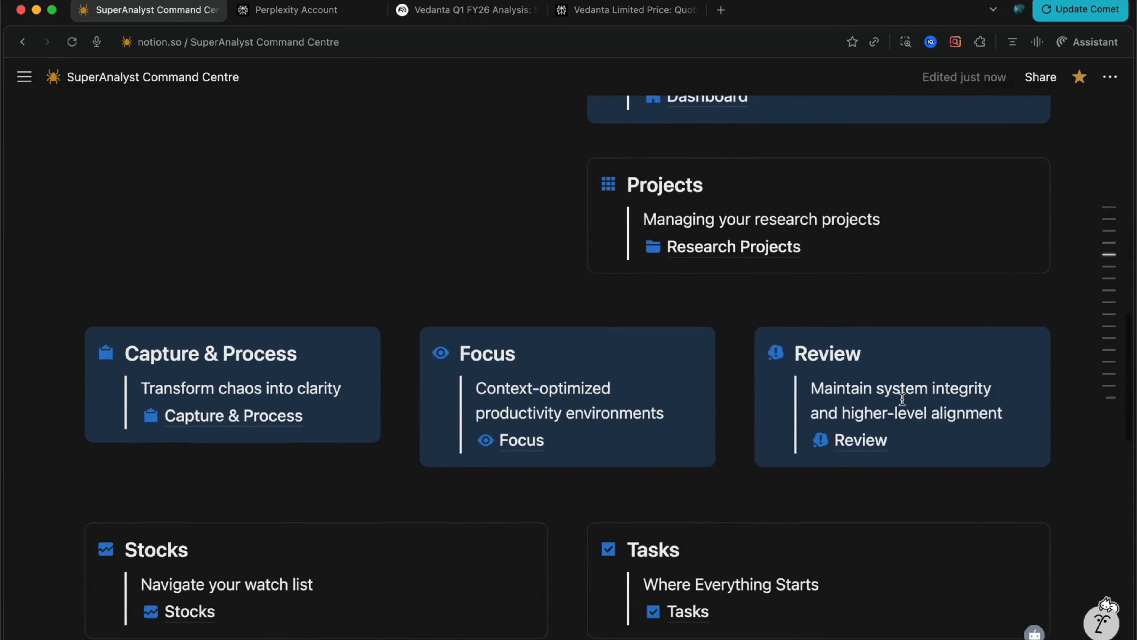